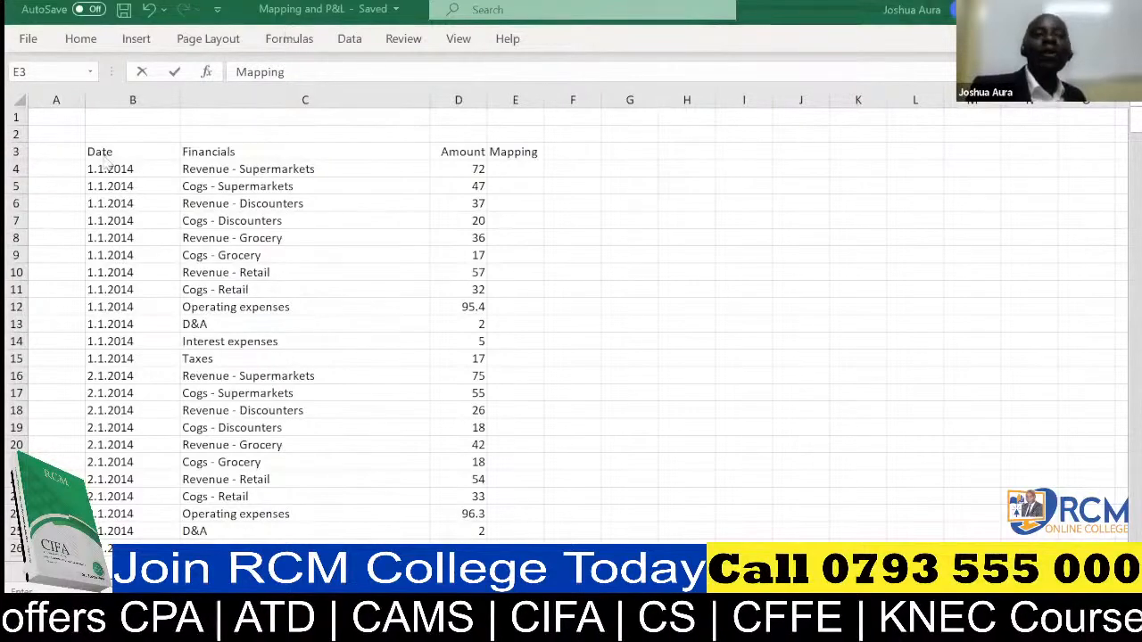
Try to extract the year of the first date in cell A4 with =YEAR(B4), and undo the entry.
left_click(48, 166)
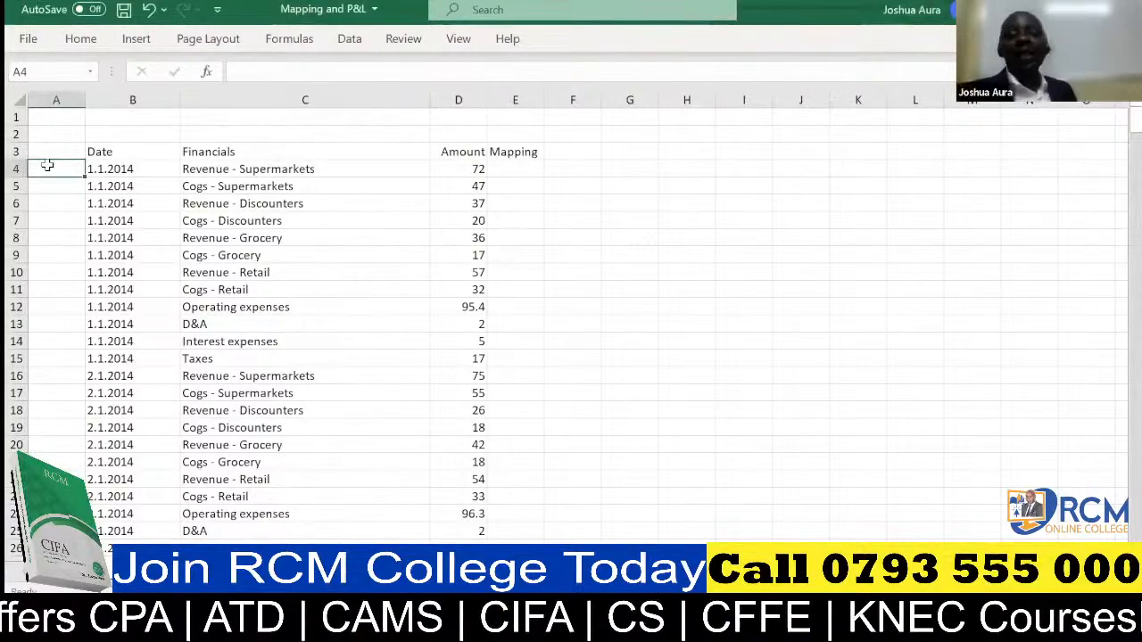
type("=")
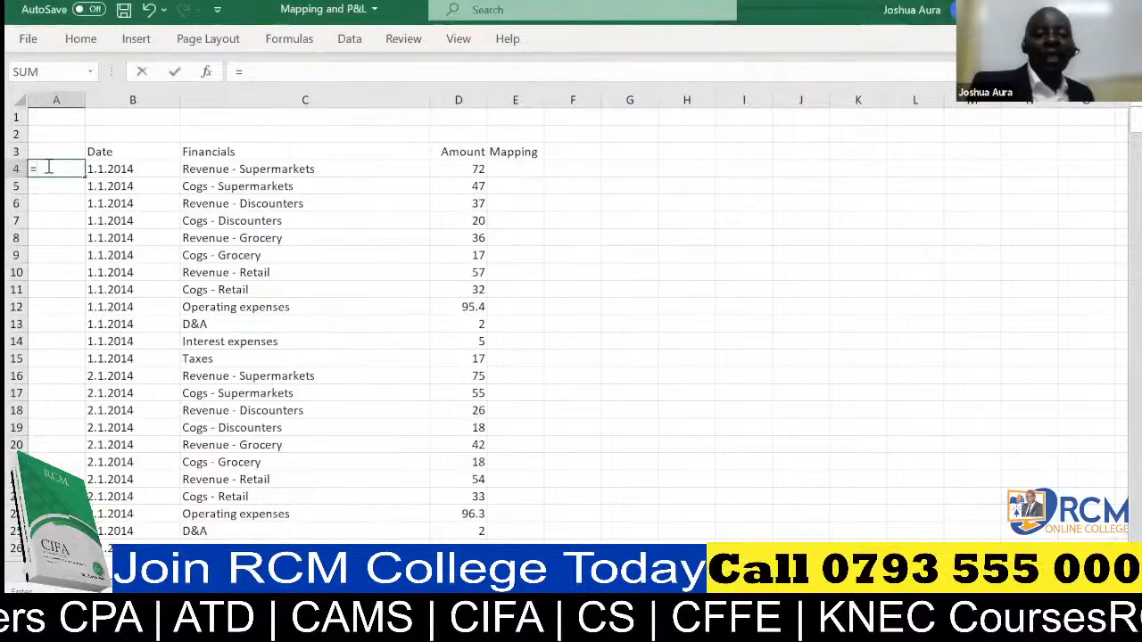
type("year")
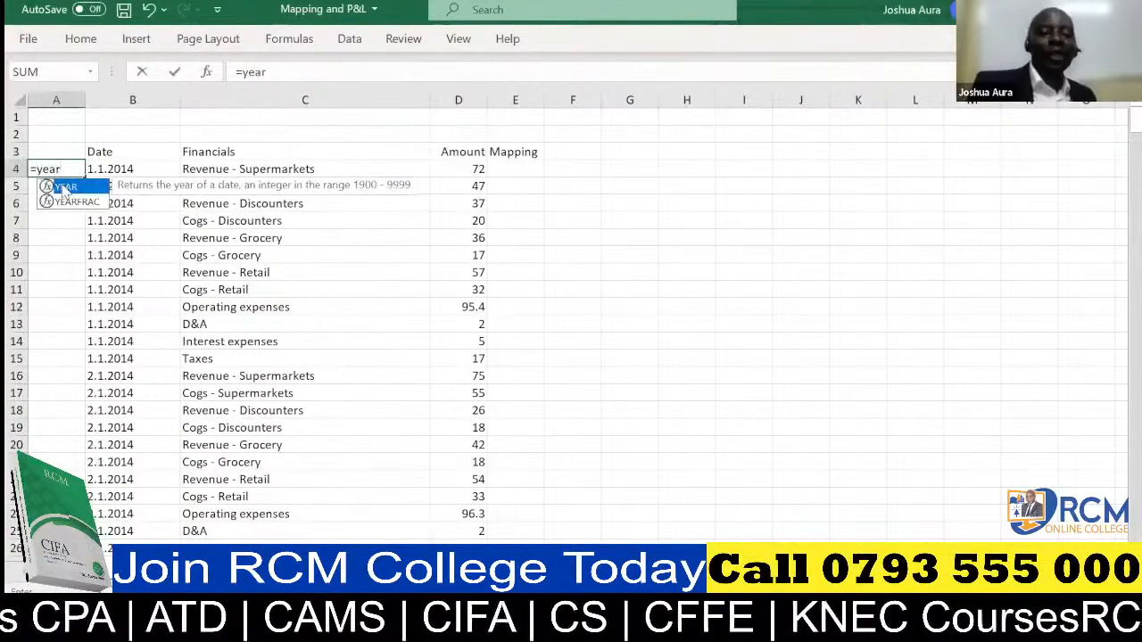
double_click(64, 187)
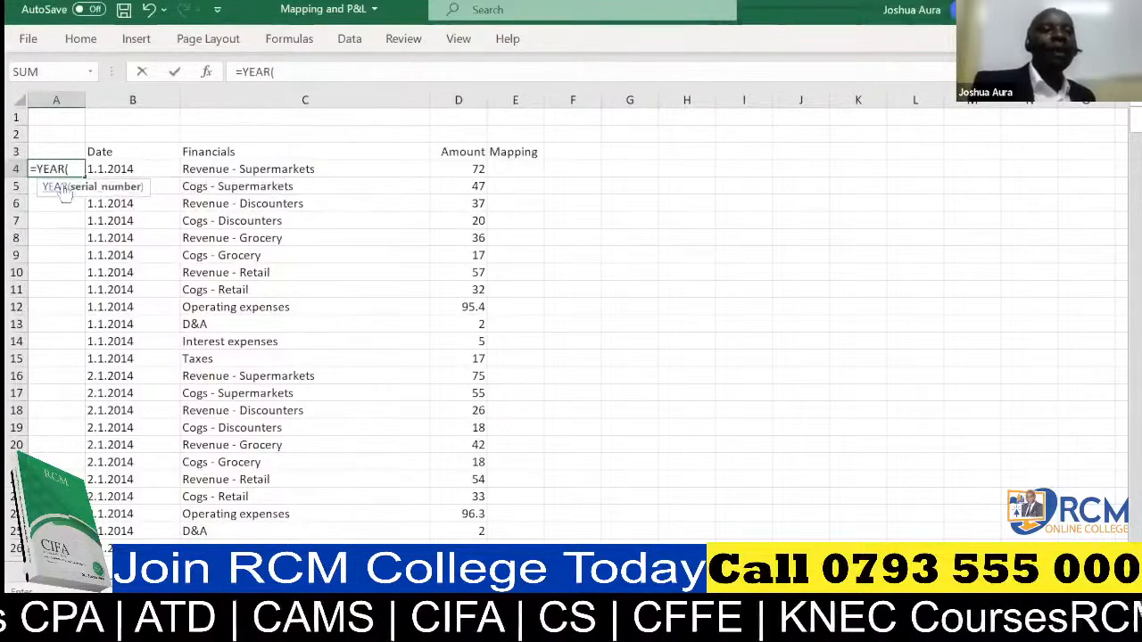
left_click(117, 169)
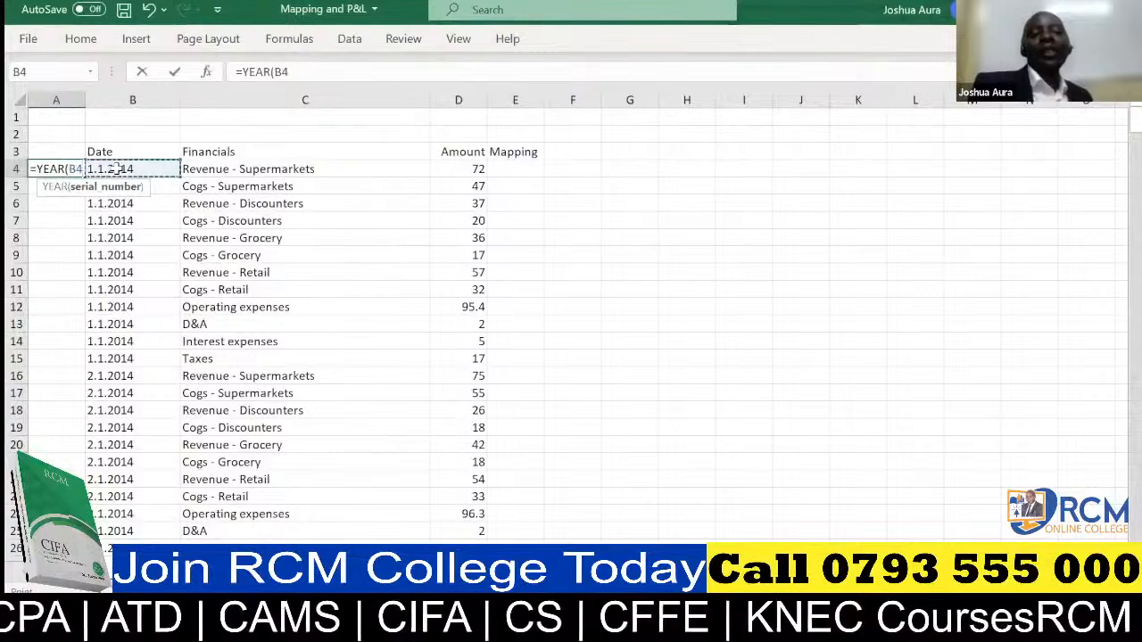
type(")")
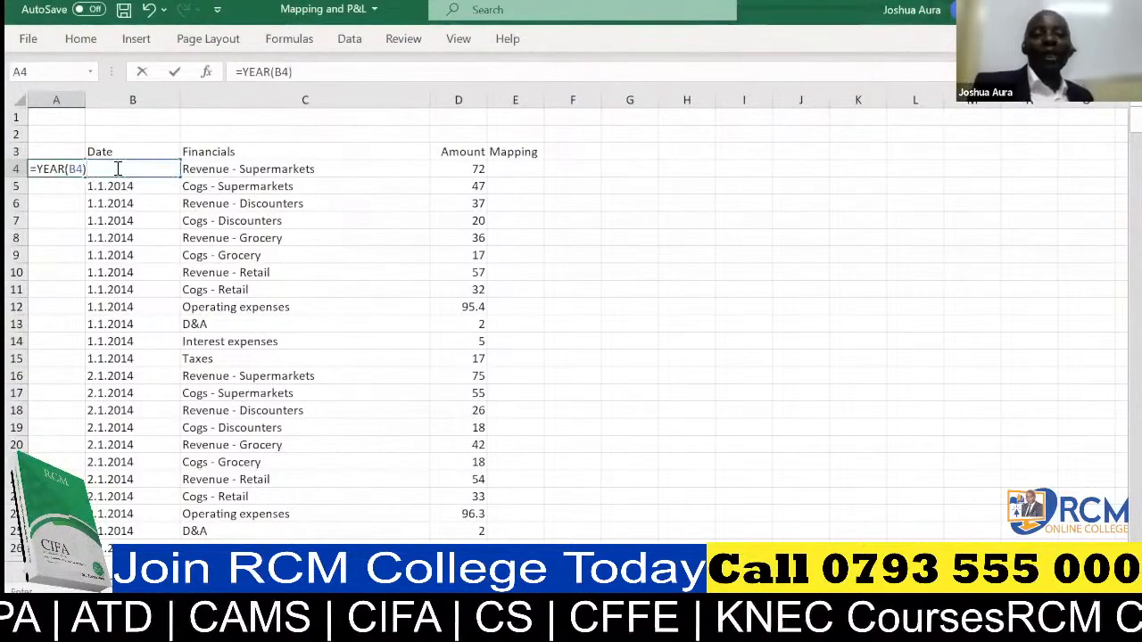
key("Return")
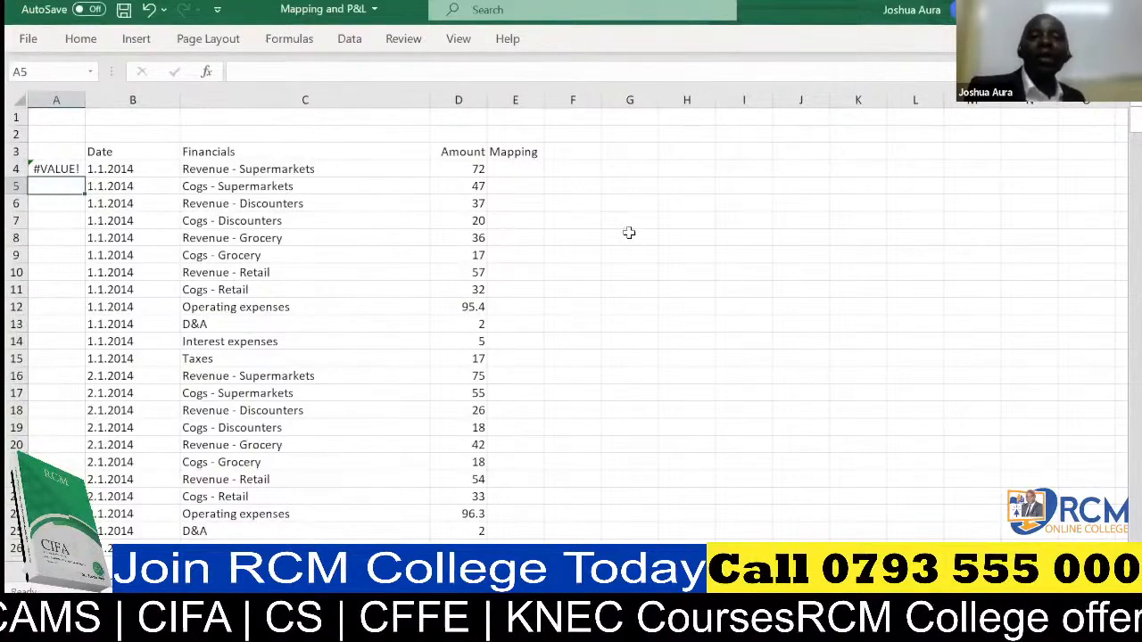
left_click(149, 11)
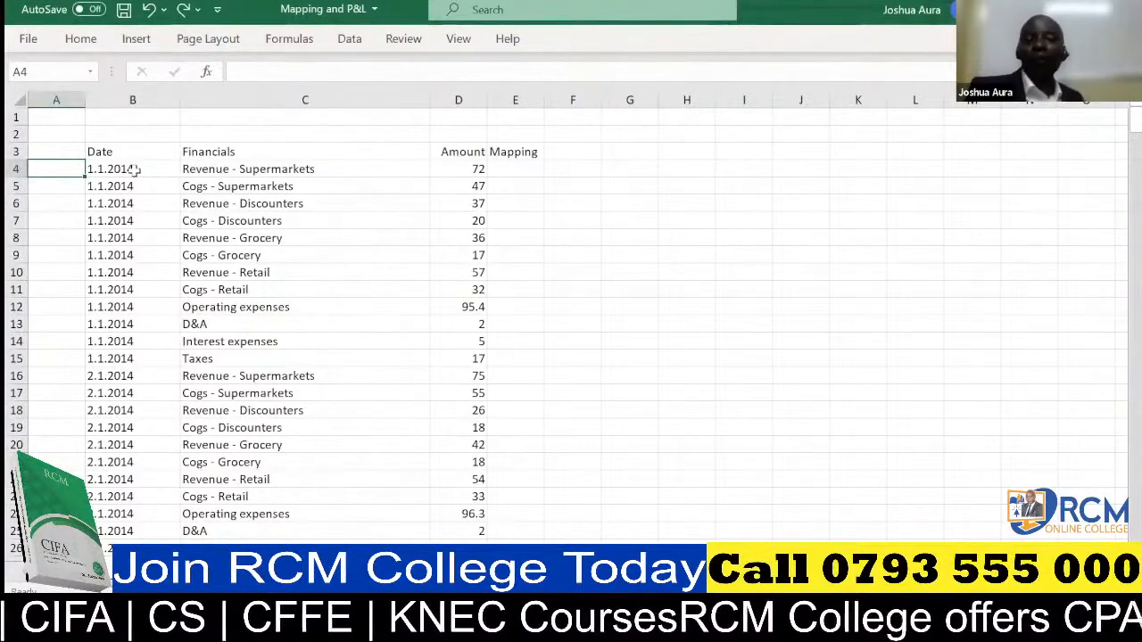
Replace every "." with "/" throughout the Date column (column B).
left_click(118, 95)
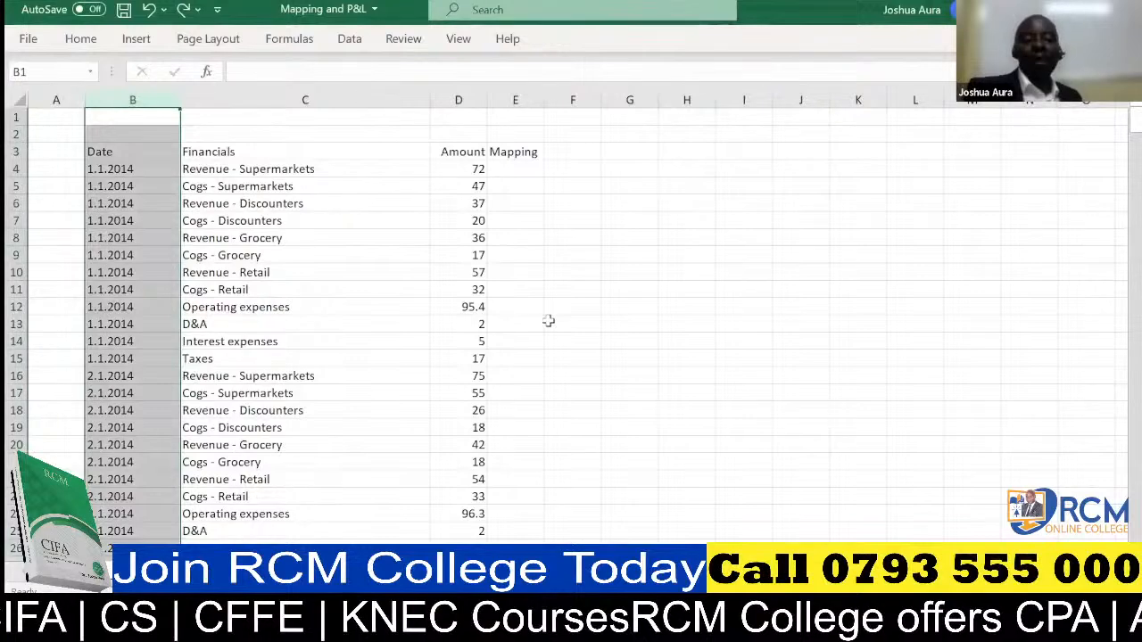
key("ctrl+f")
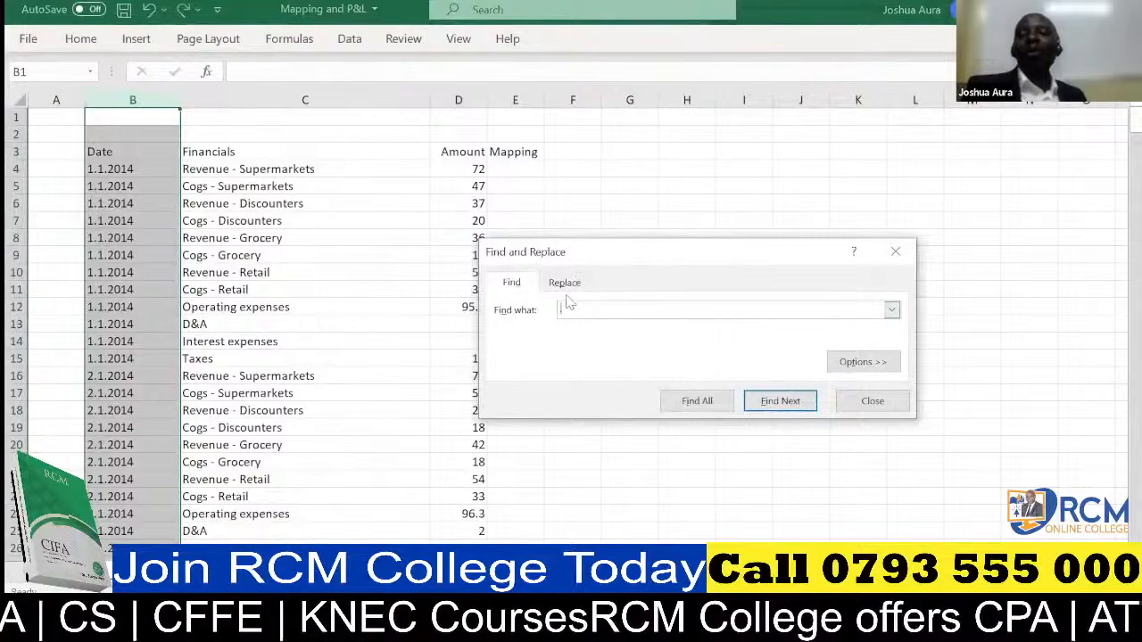
left_click(565, 284)
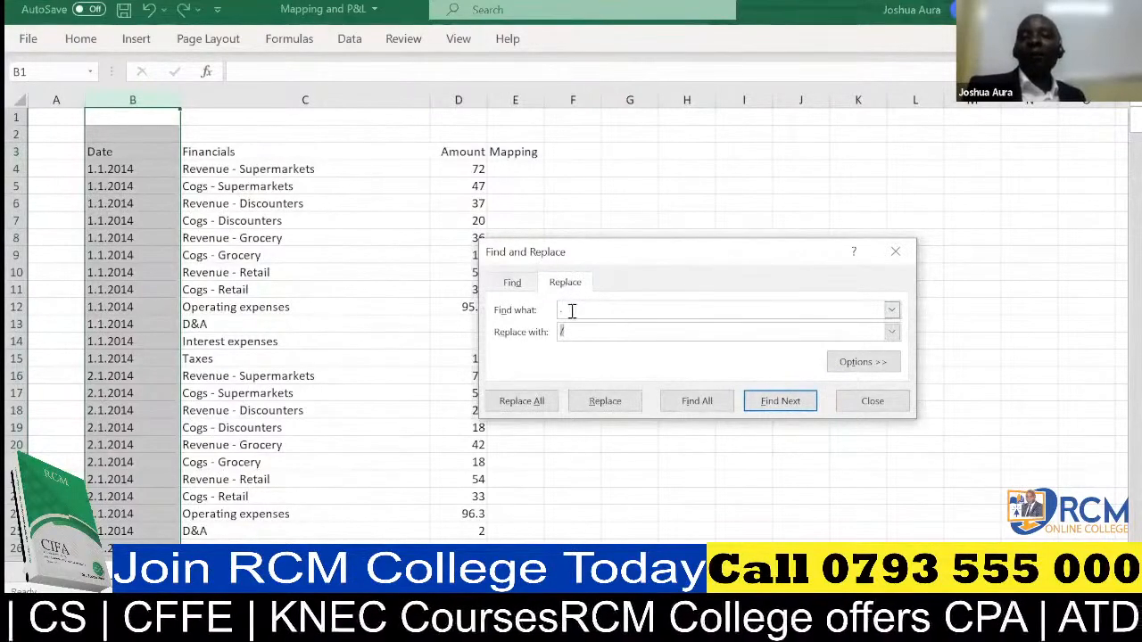
left_click(572, 310)
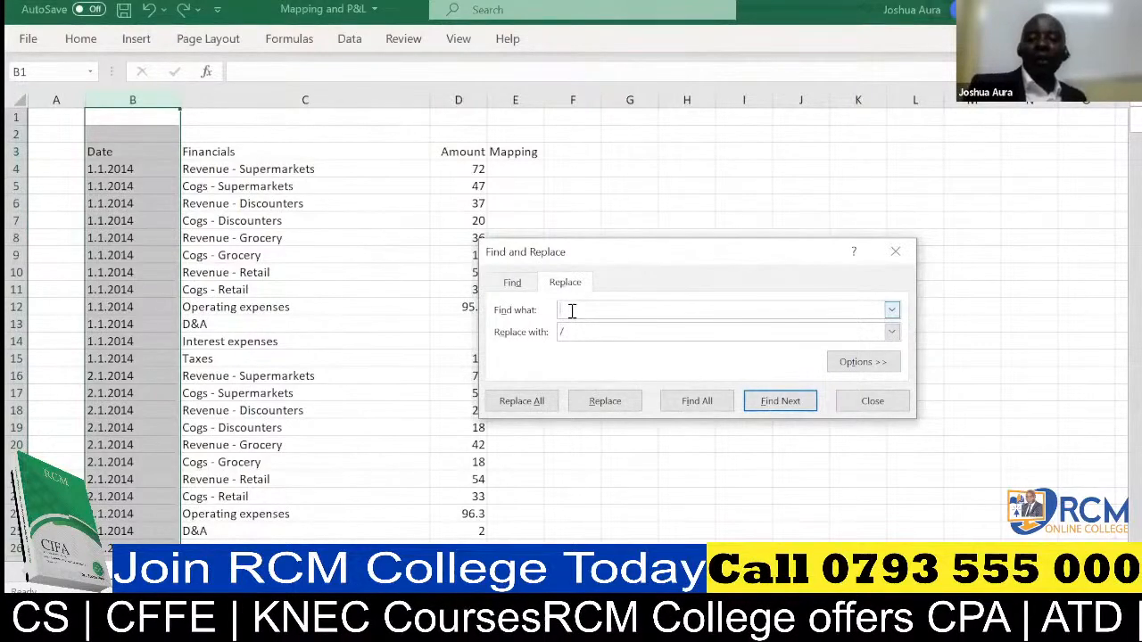
type(".")
left_click(575, 329)
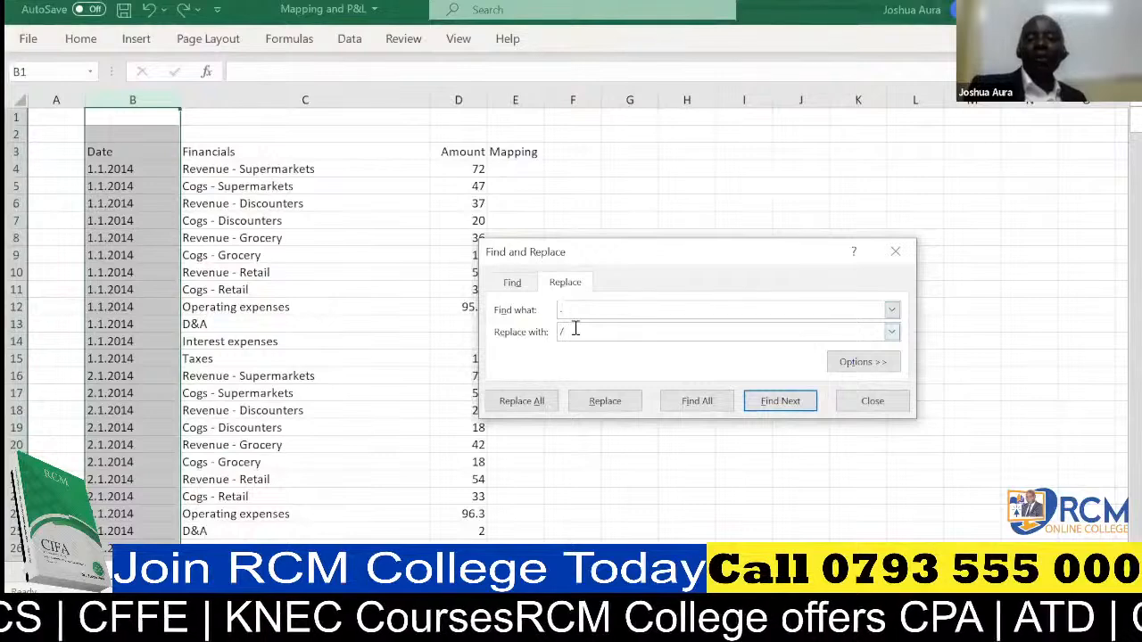
key("BackSpace")
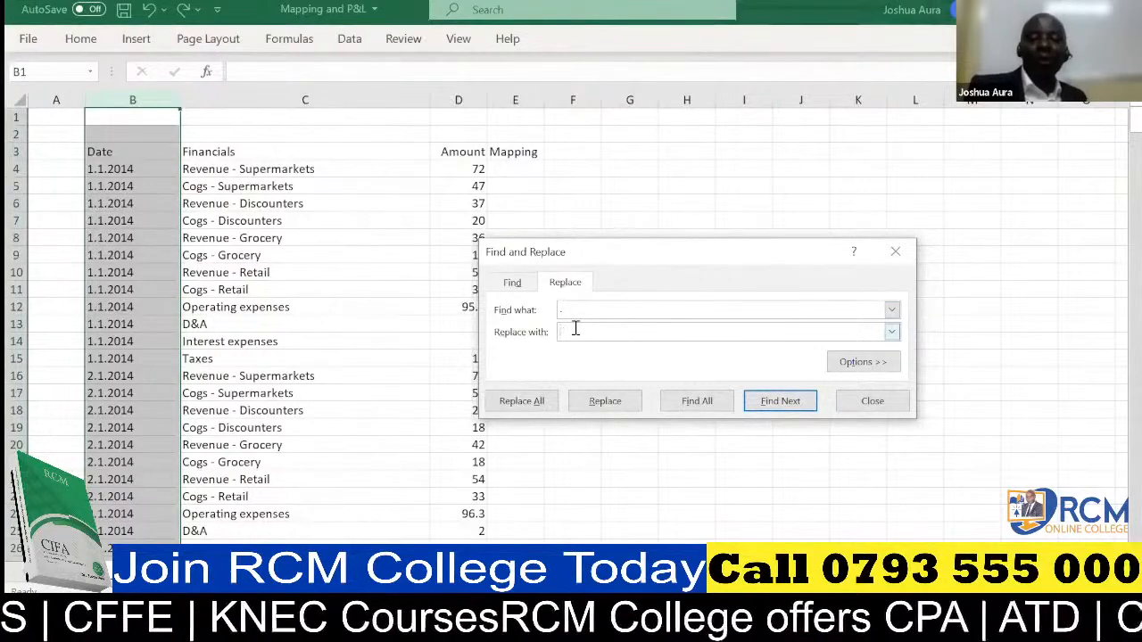
type("/")
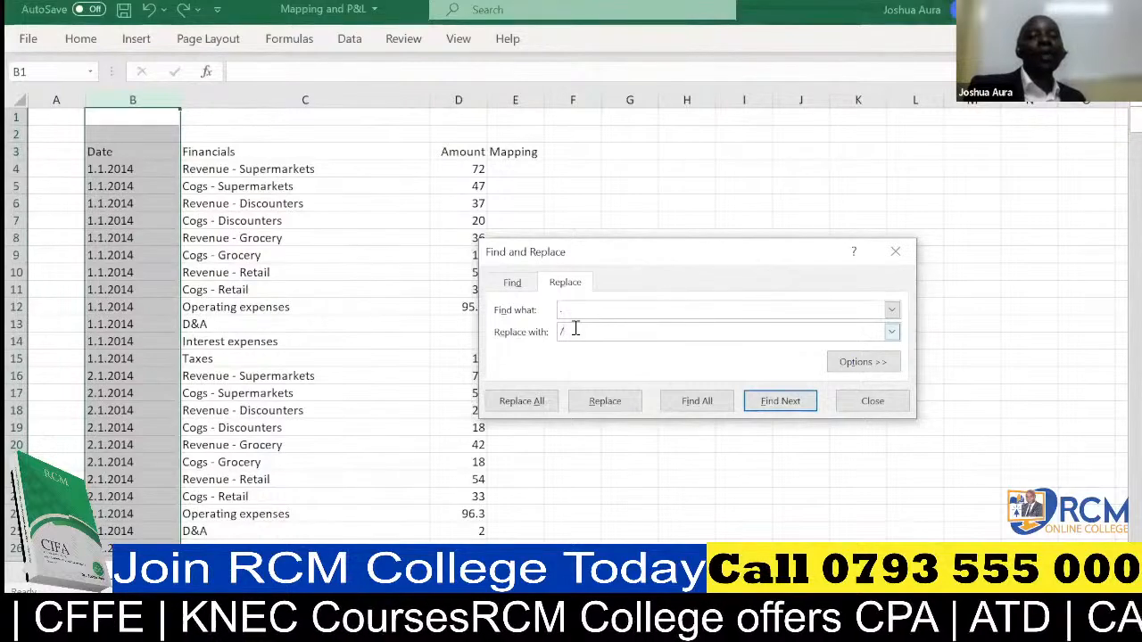
left_click(527, 406)
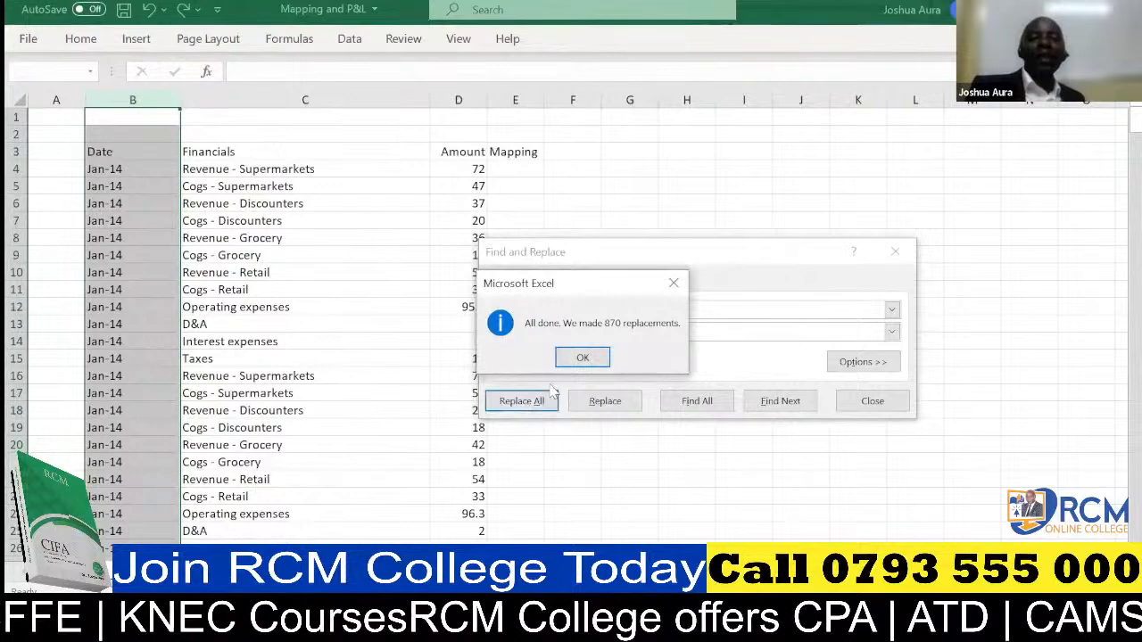
left_click(580, 360)
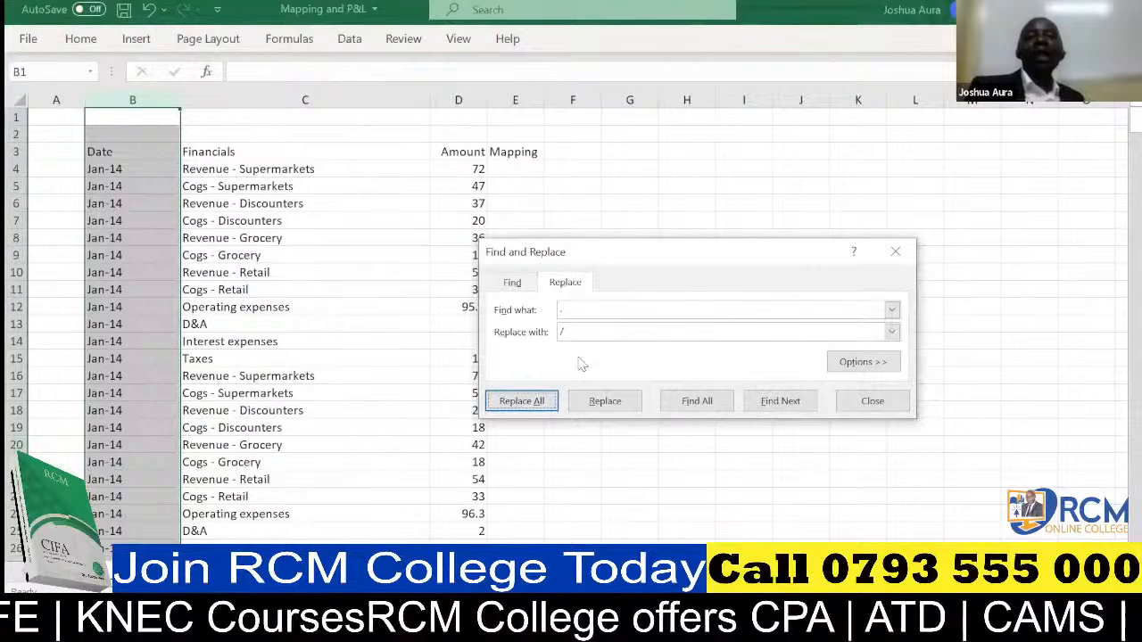
Examine the underlying date value of the first entry in cell B4.
left_click(101, 169)
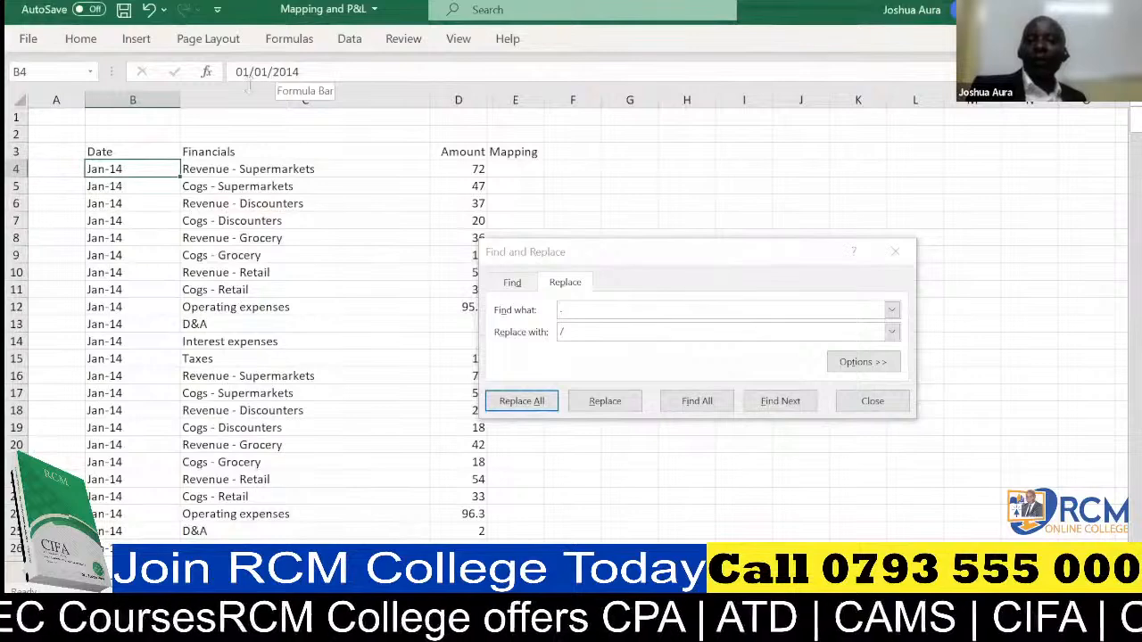
left_click(199, 101)
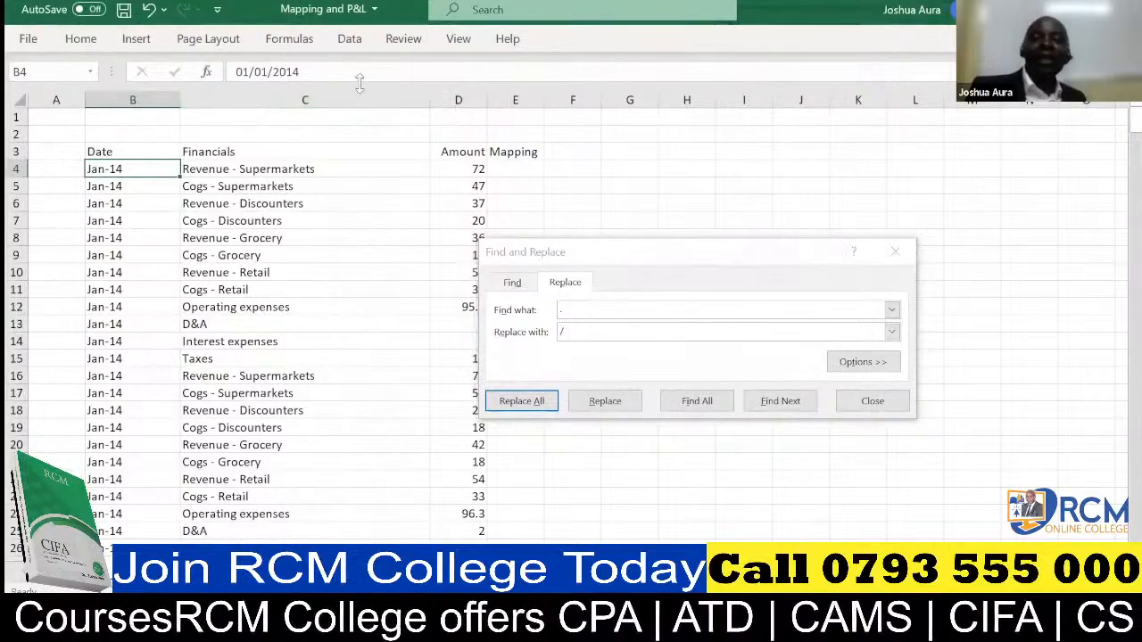
key("alt+Tab")
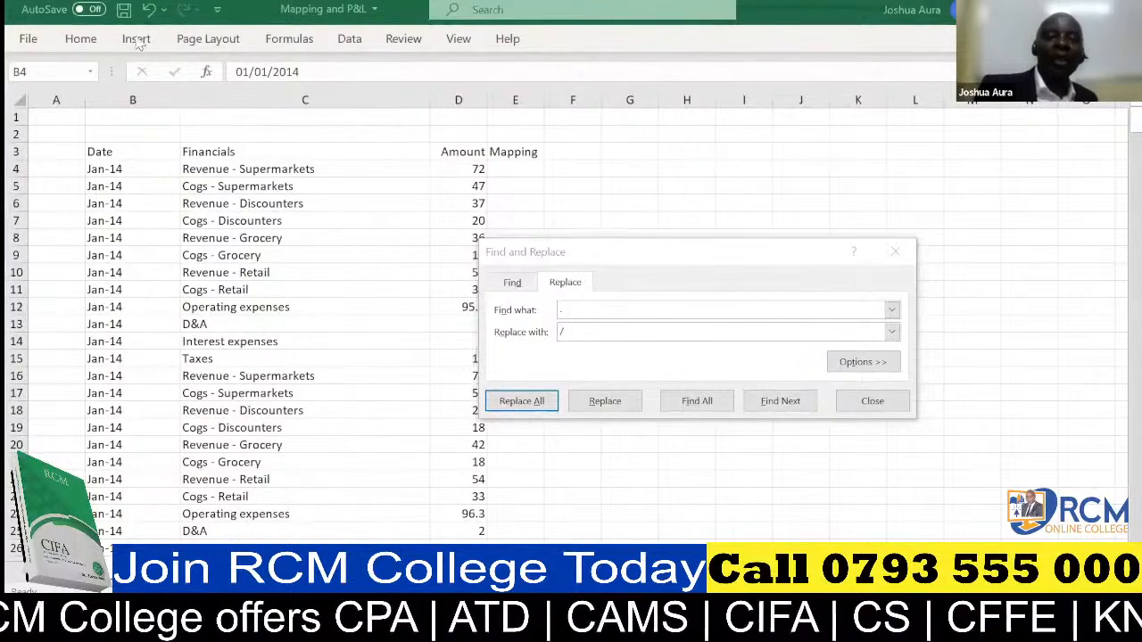
Close Find and Replace, undo the replacement in the Date column, and check the entry in B5.
left_click(148, 9)
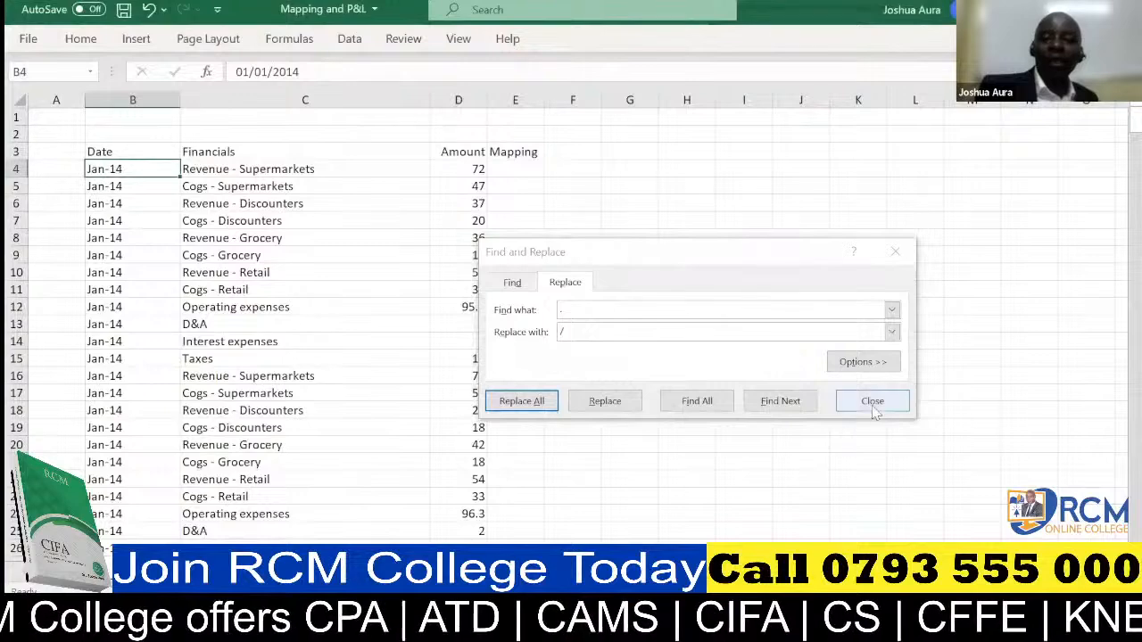
left_click(872, 401)
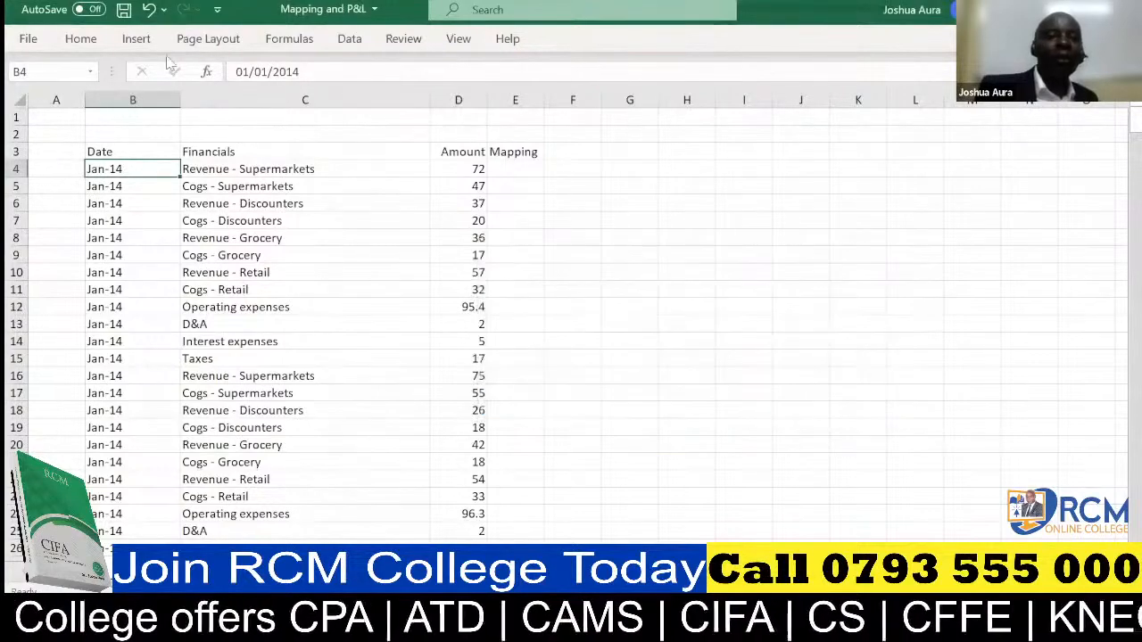
left_click(149, 9)
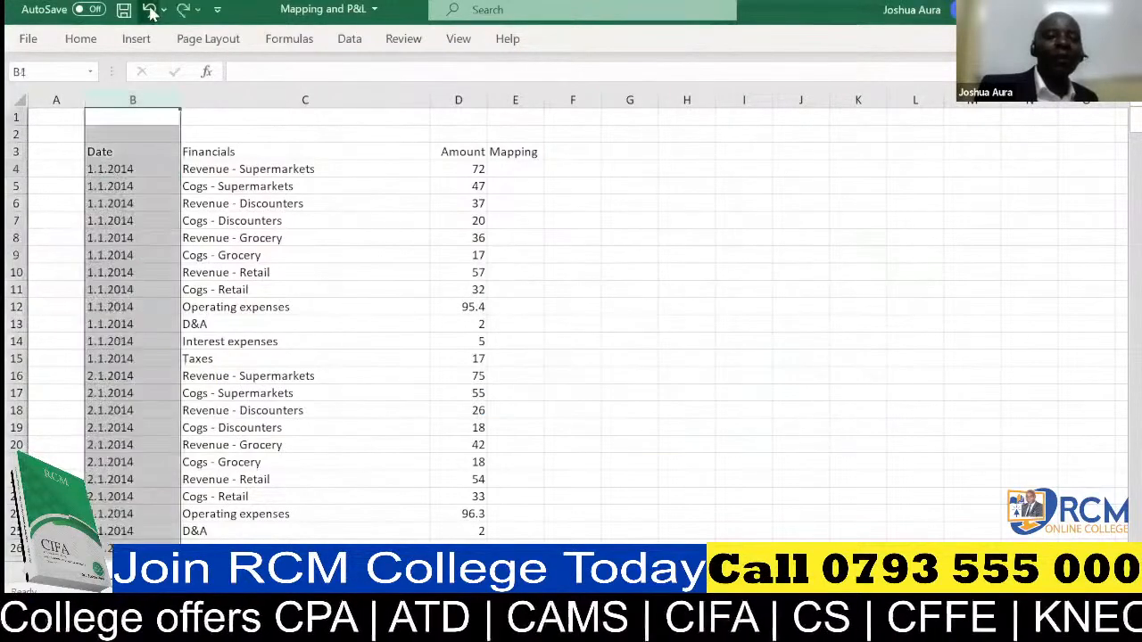
left_click(101, 185)
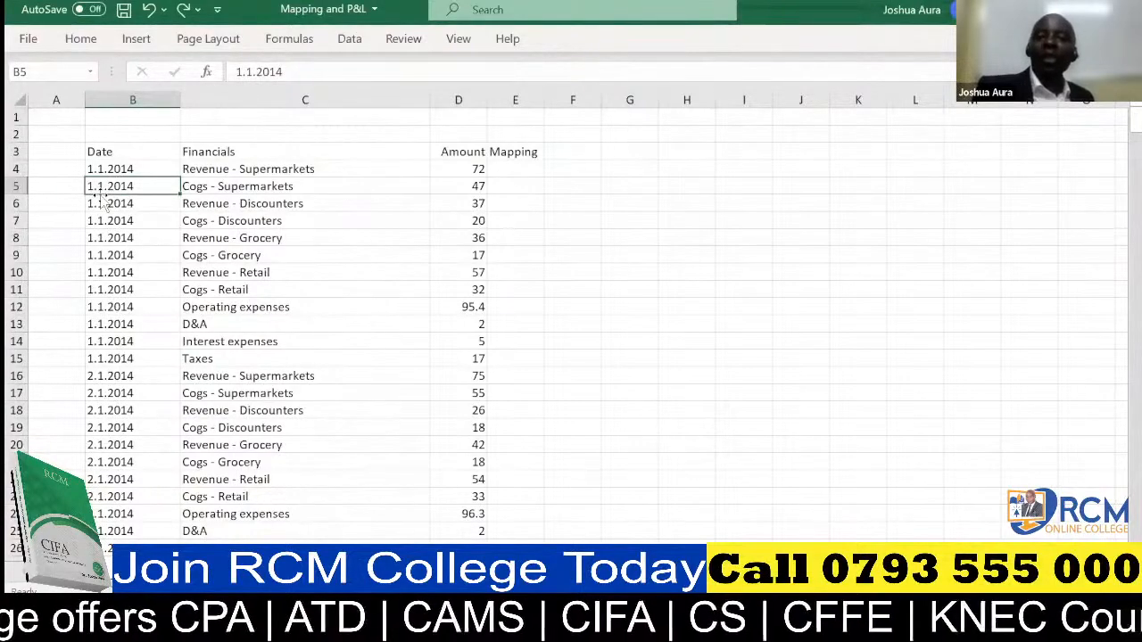
Convert the Date column entries to real dates by replacing all "." with "/", and close Find and Replace.
left_click(119, 94)
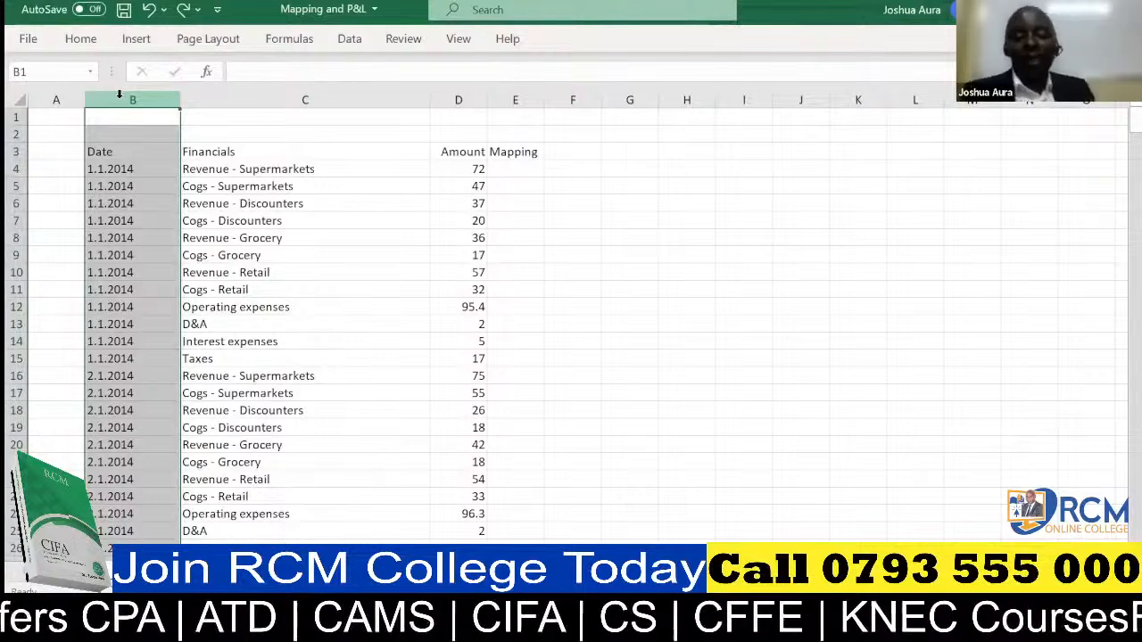
key("ctrl+f")
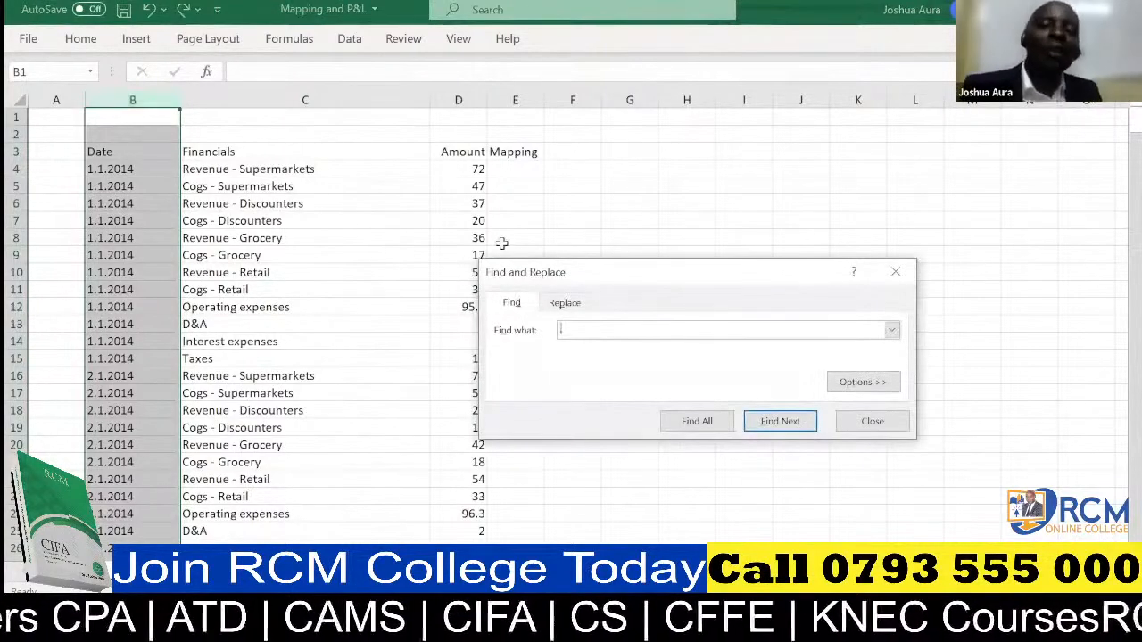
left_click(291, 77)
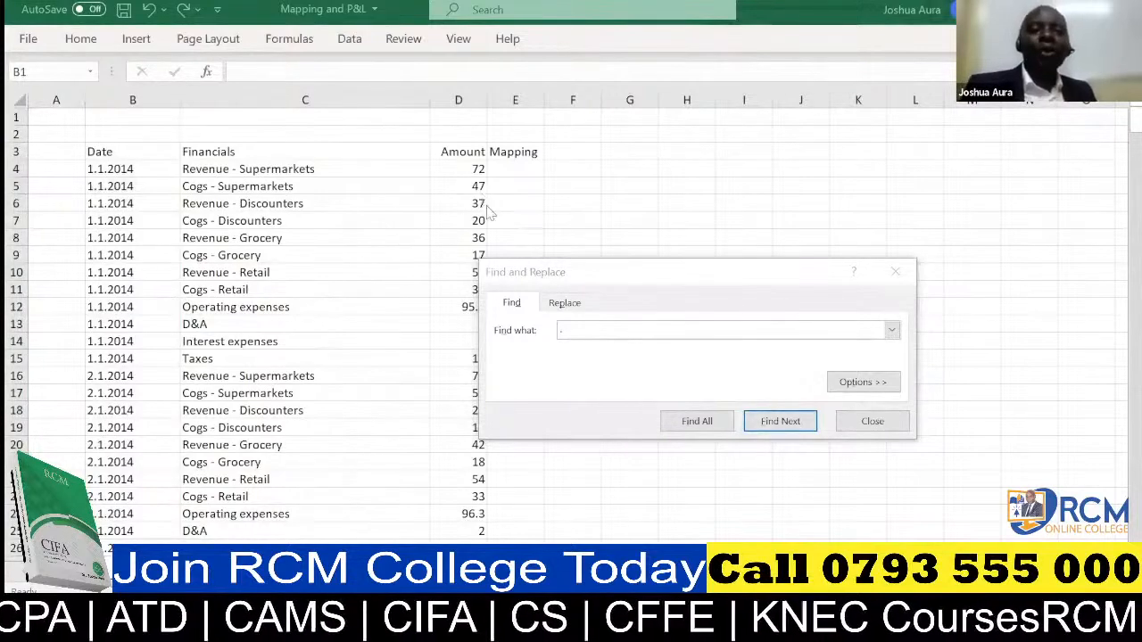
left_click(562, 303)
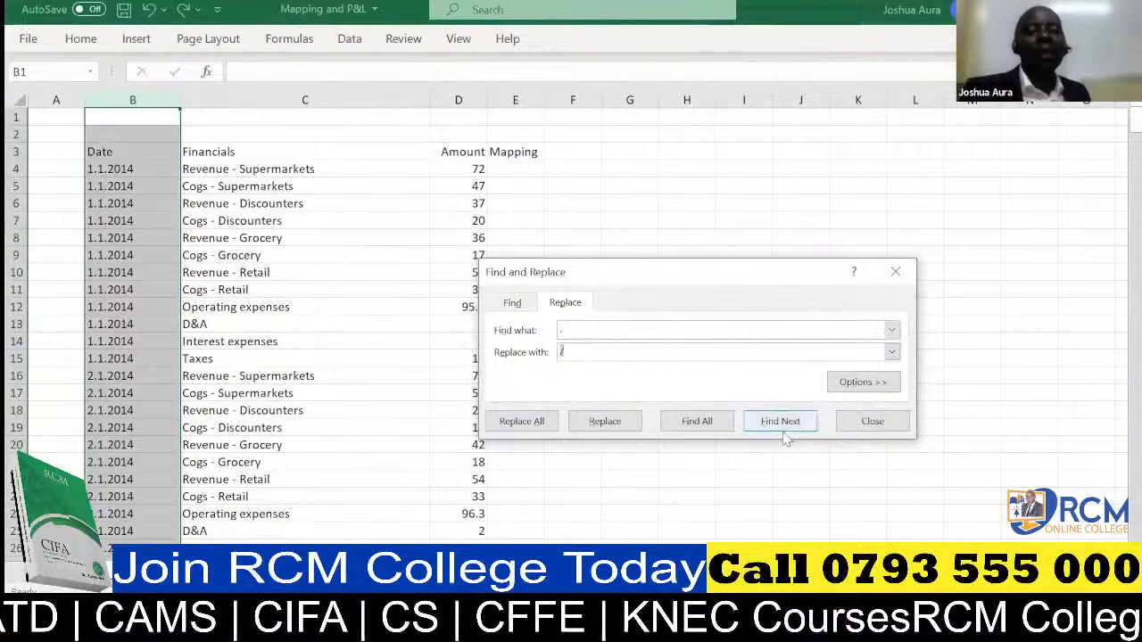
left_click(525, 423)
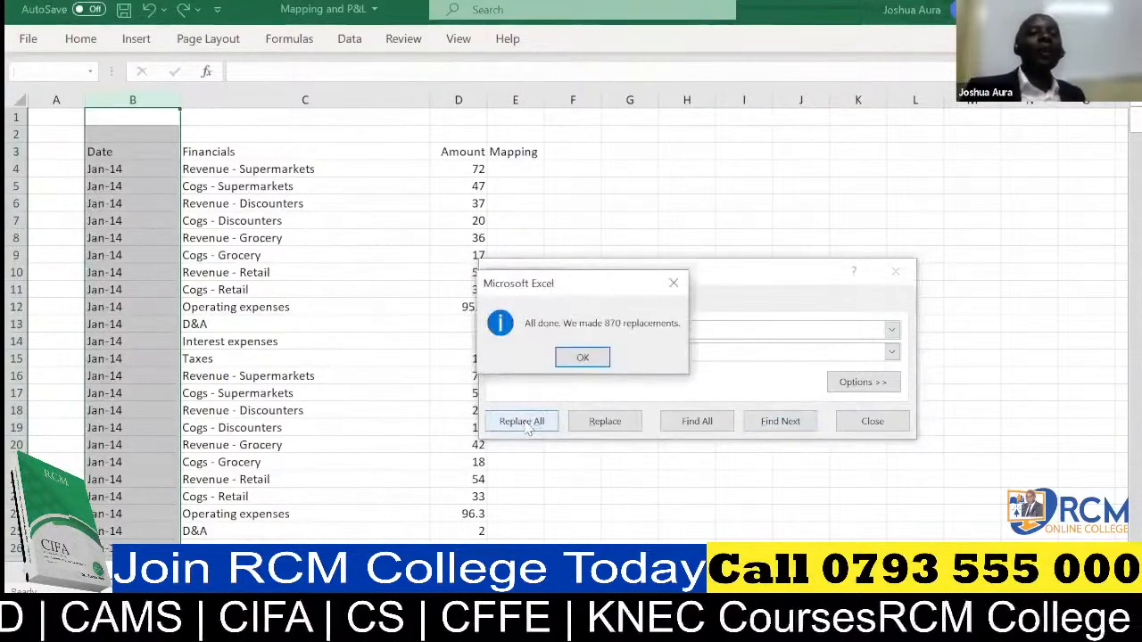
left_click(583, 358)
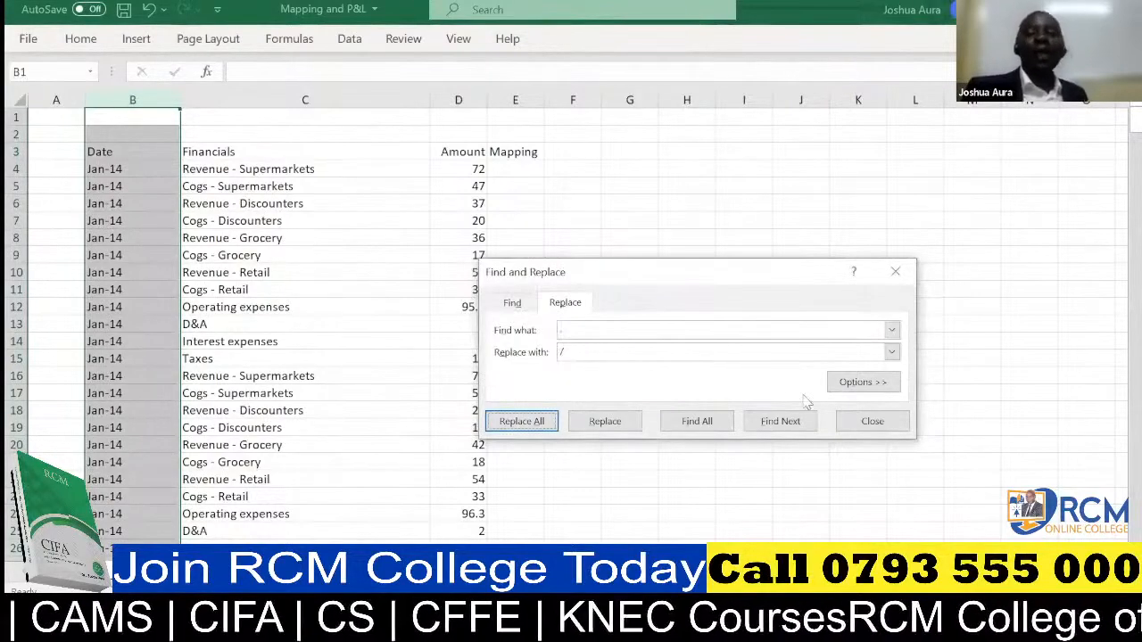
left_click(867, 427)
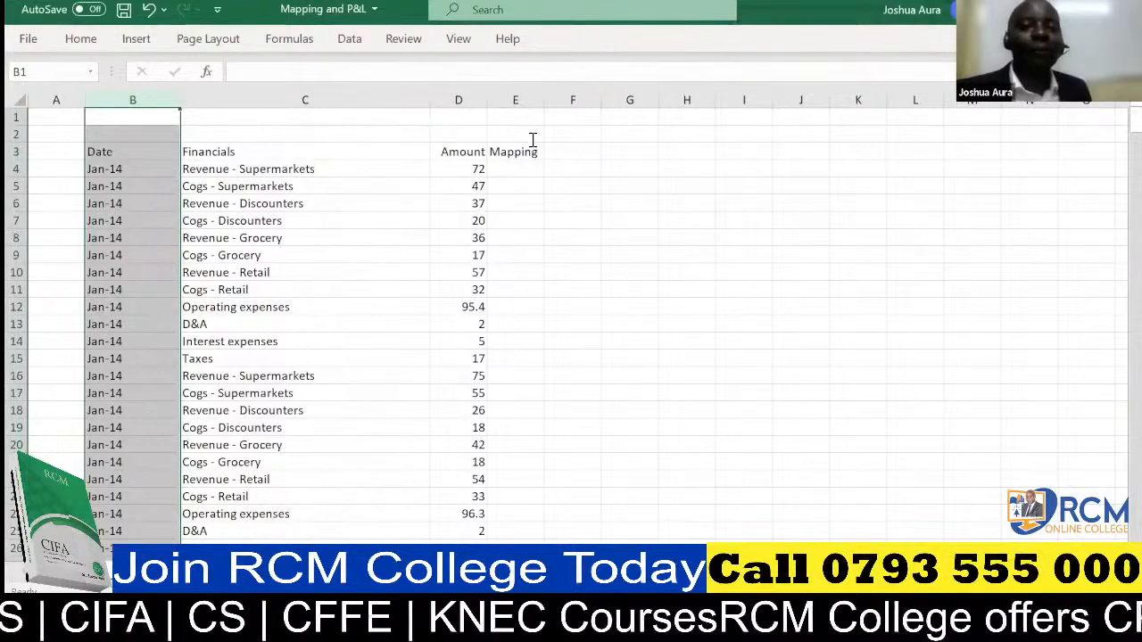
Review the converted date in cell B4 and select the whole Financials column.
left_click(615, 120)
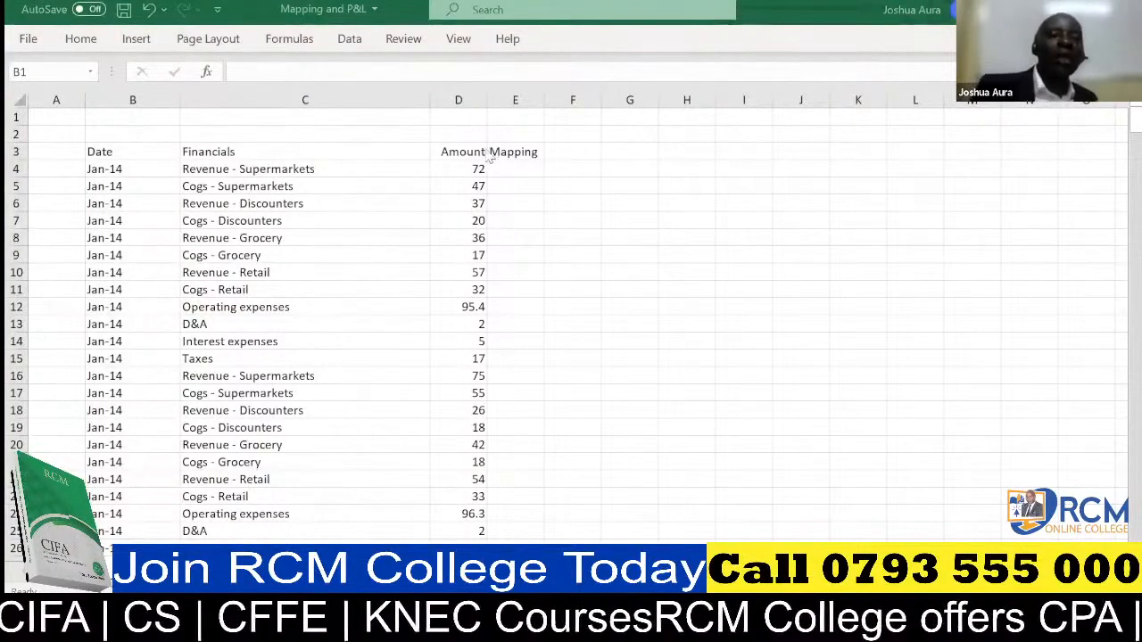
left_click(116, 168)
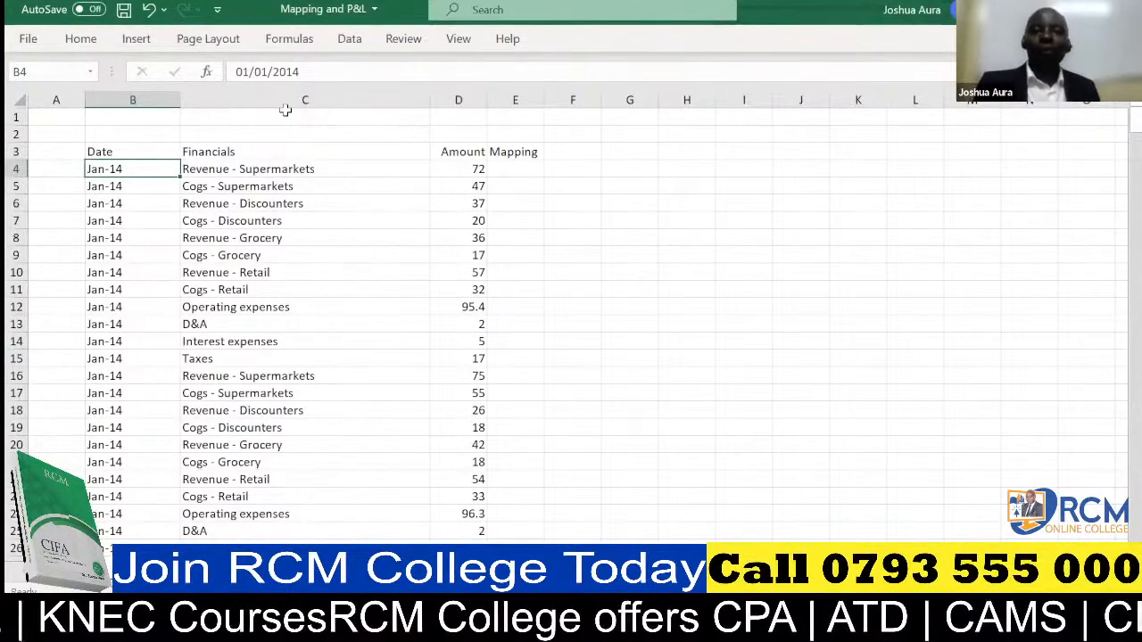
key("alt+Tab")
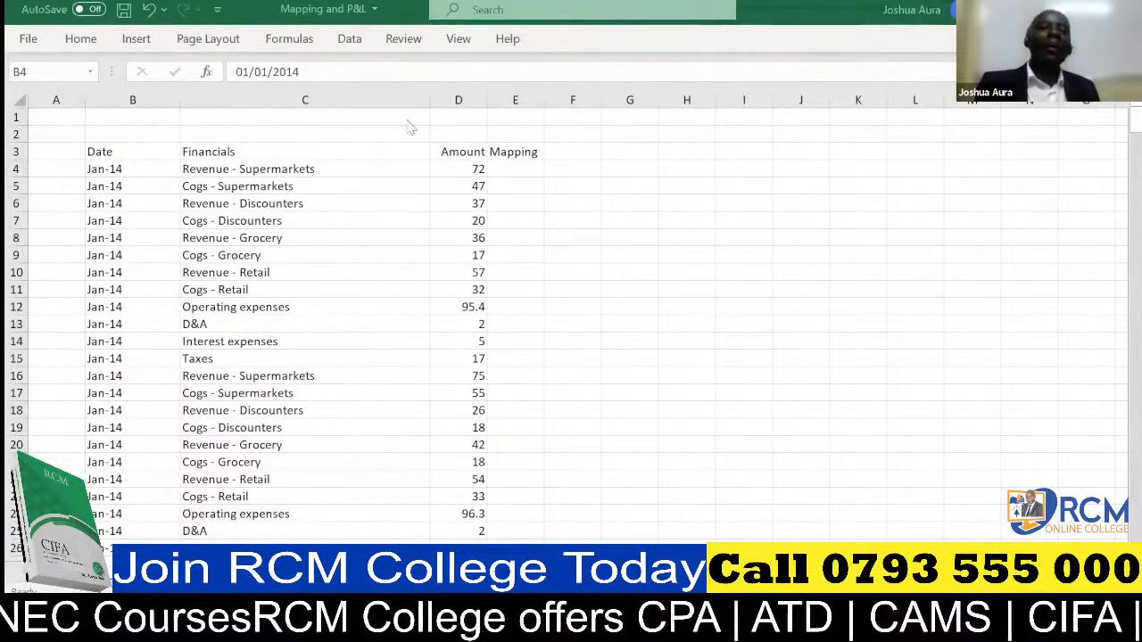
left_click(303, 89)
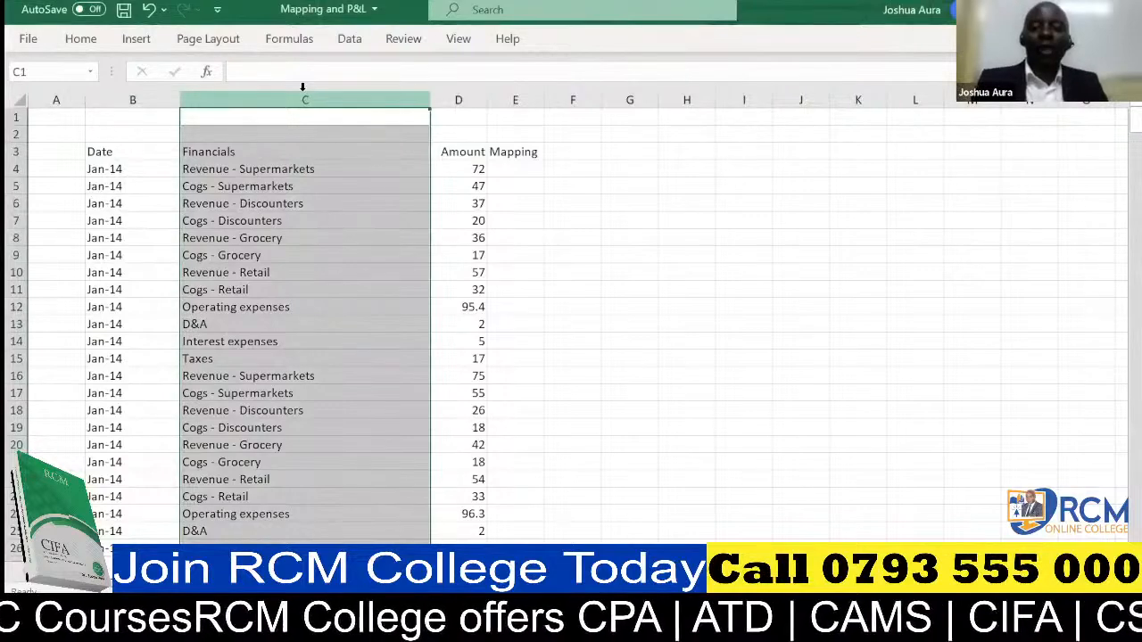
Insert a new column between Date and Financials and enter the header "Year" in C3.
key("ctrl+shift+plus")
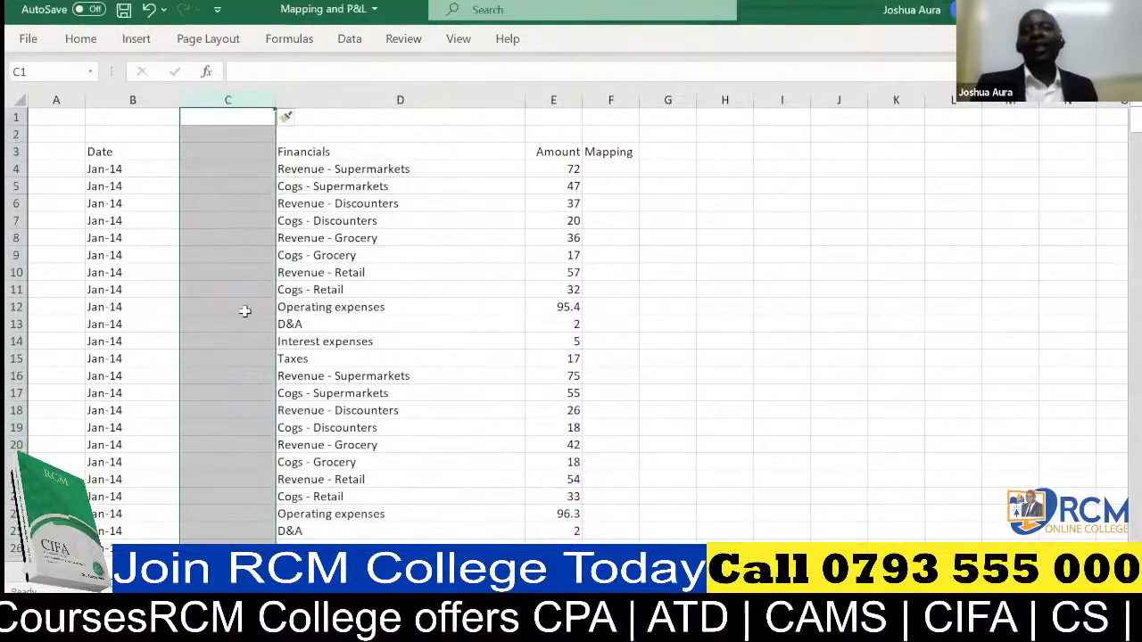
left_click(226, 150)
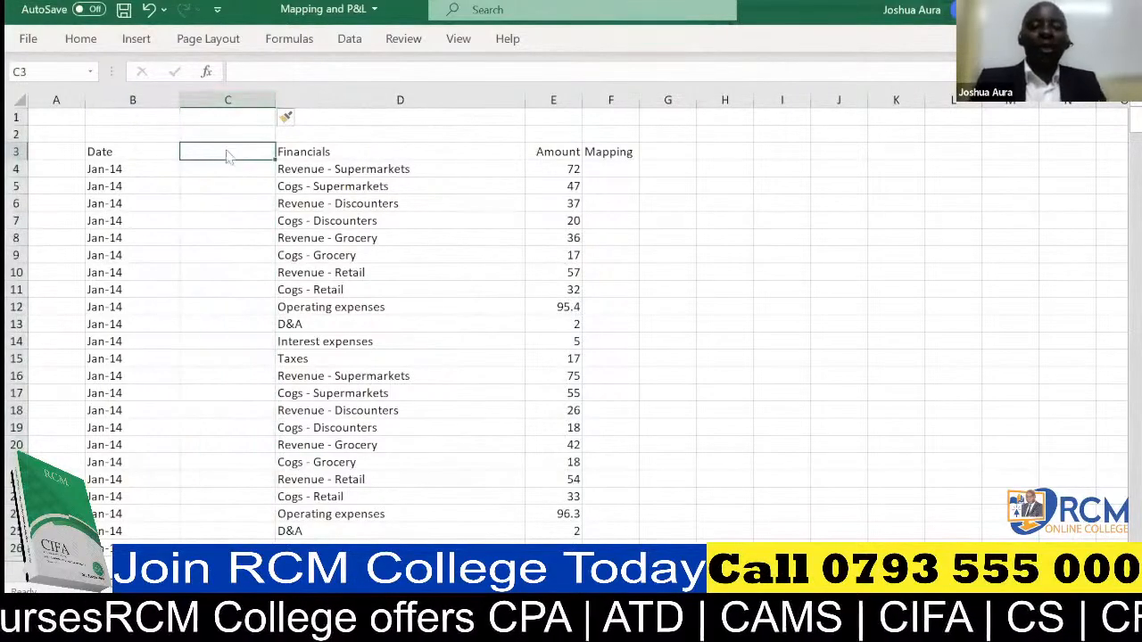
type("Y")
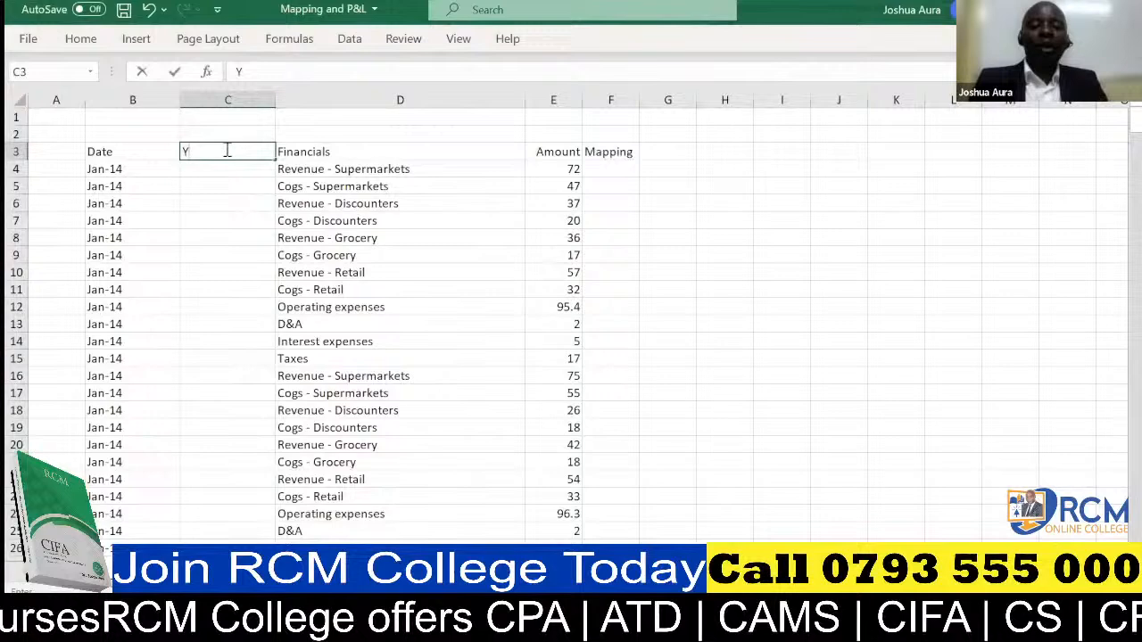
type("ear")
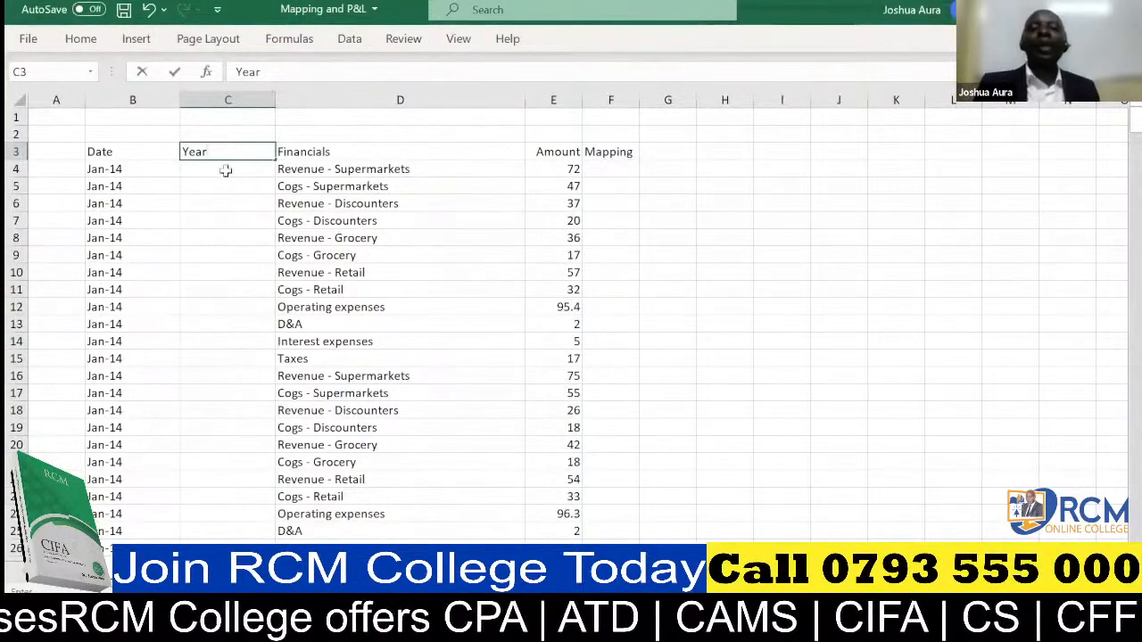
left_click(226, 171)
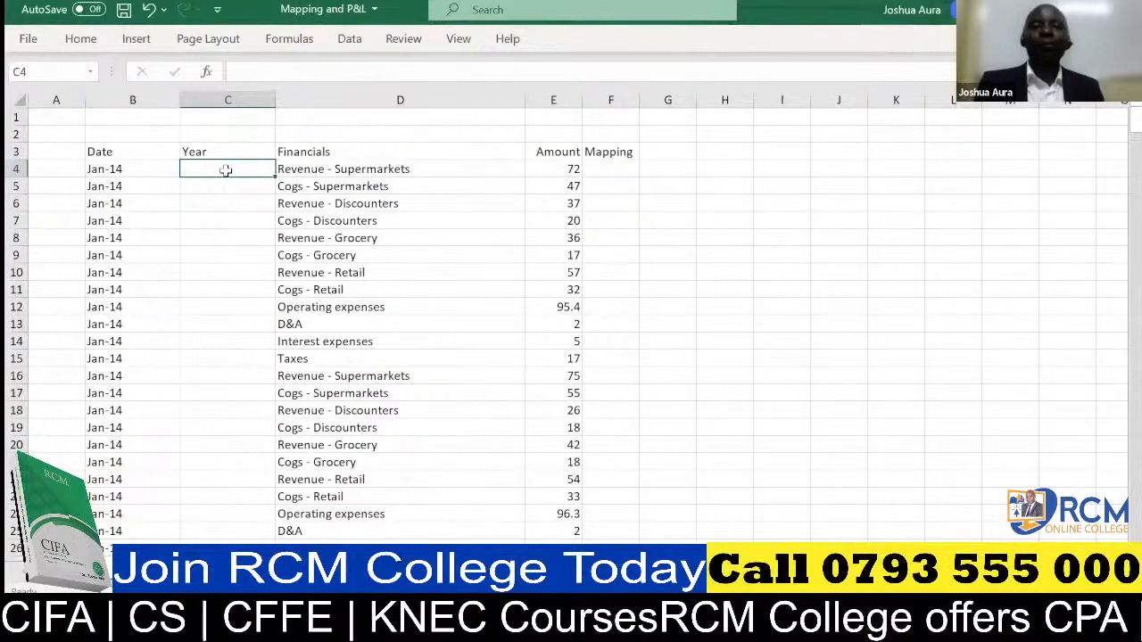
left_click(518, 90)
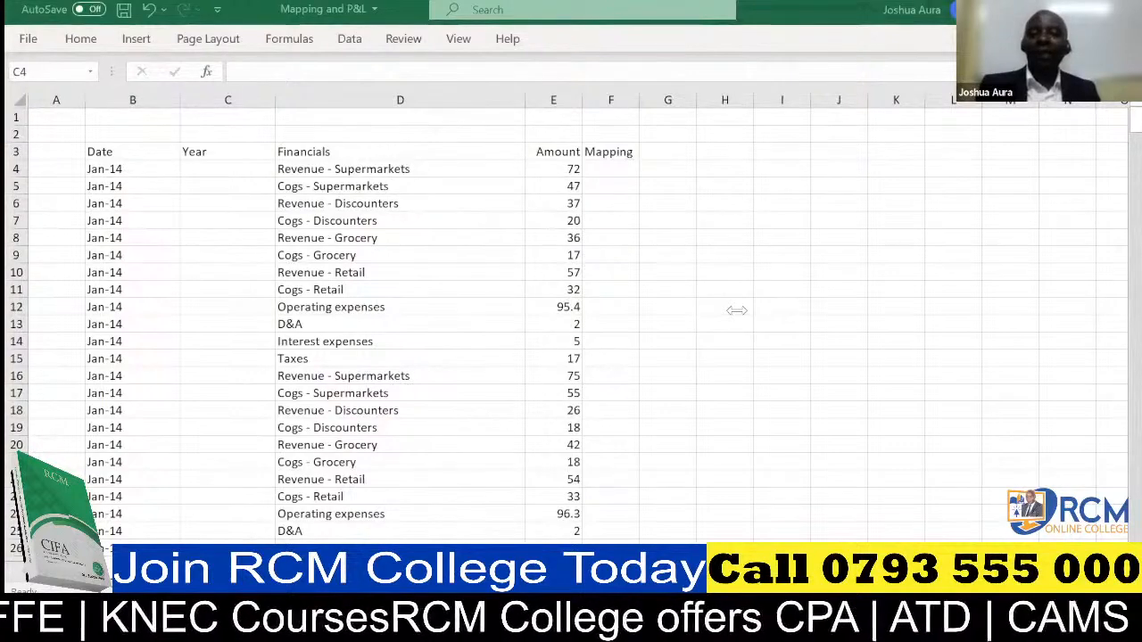
Enter the formula =YEAR(B4) in cell C4 to extract the year from the first date.
left_click(223, 170)
type("=")
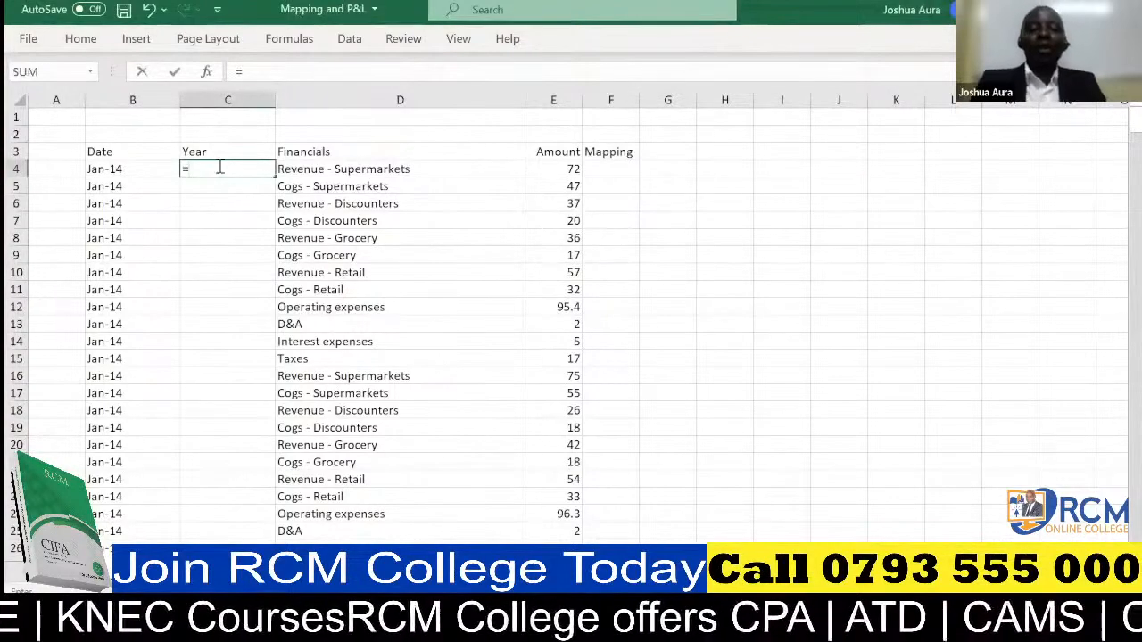
type("Year")
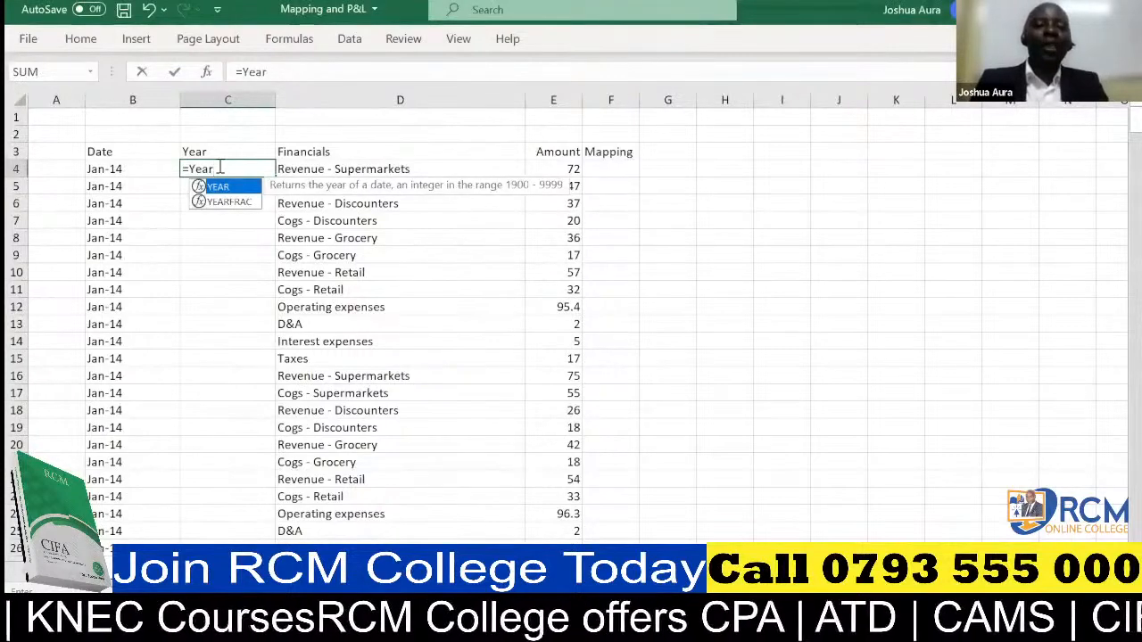
key("Tab")
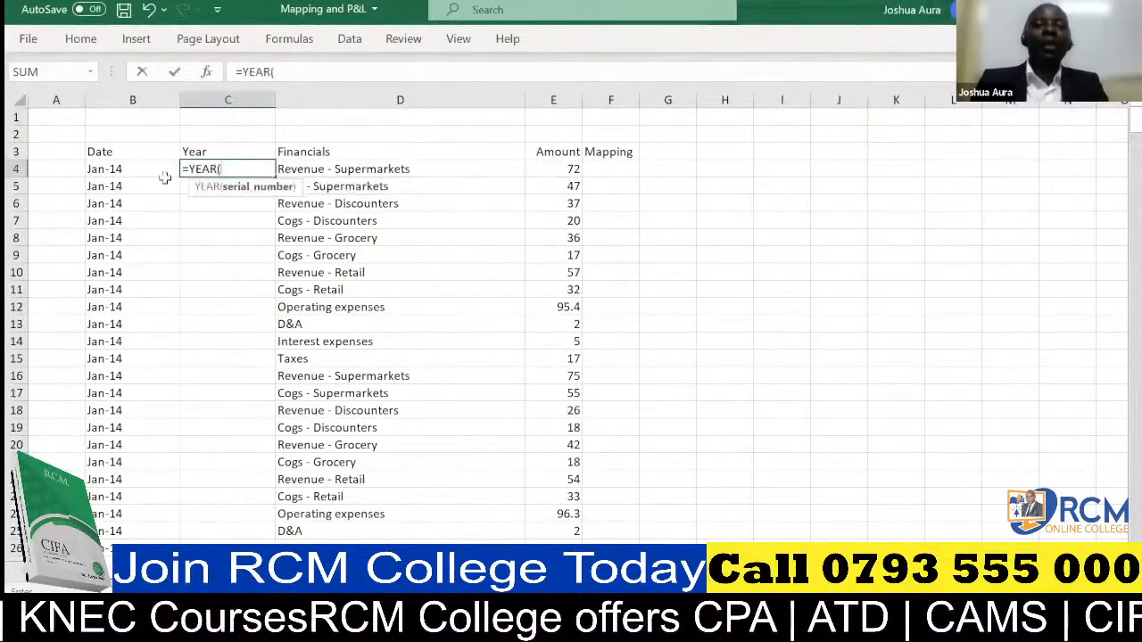
left_click(114, 170)
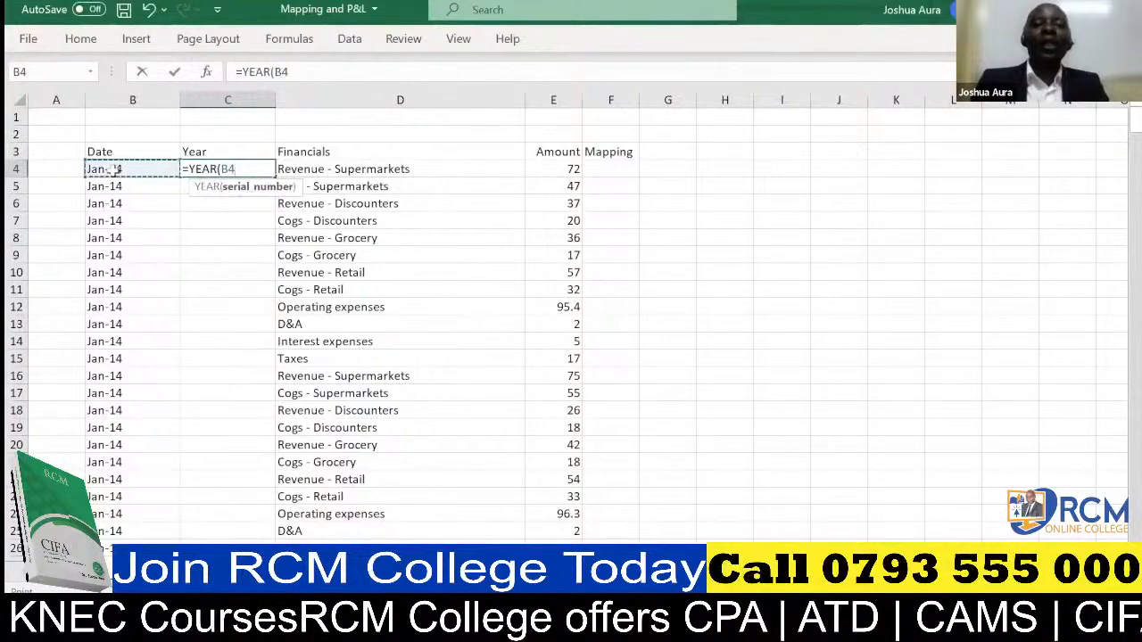
type(")")
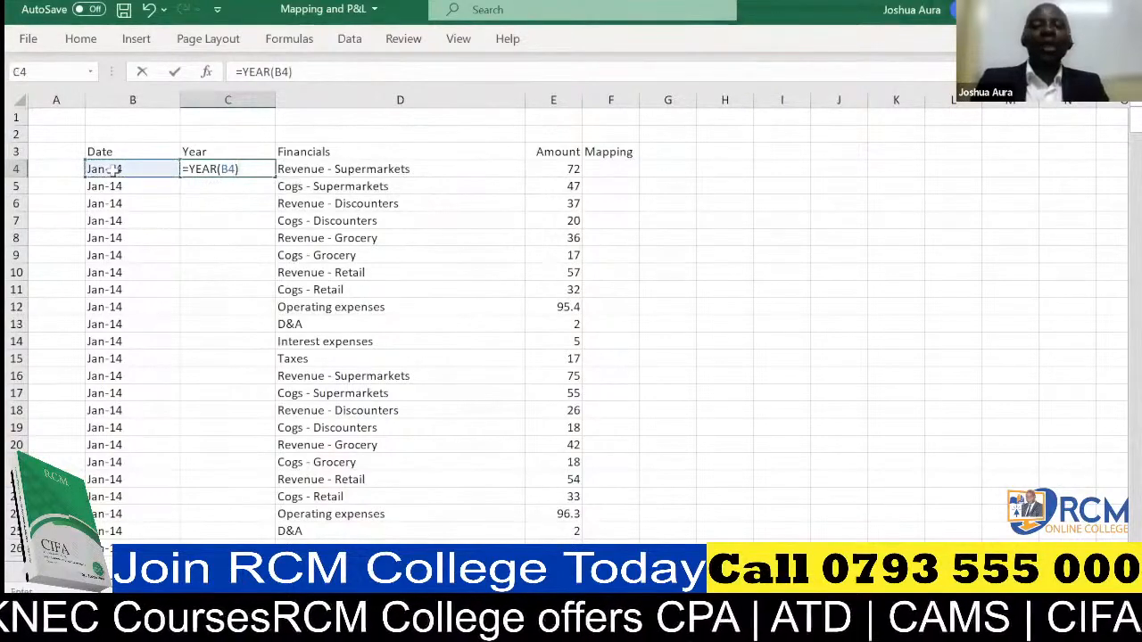
key("Return")
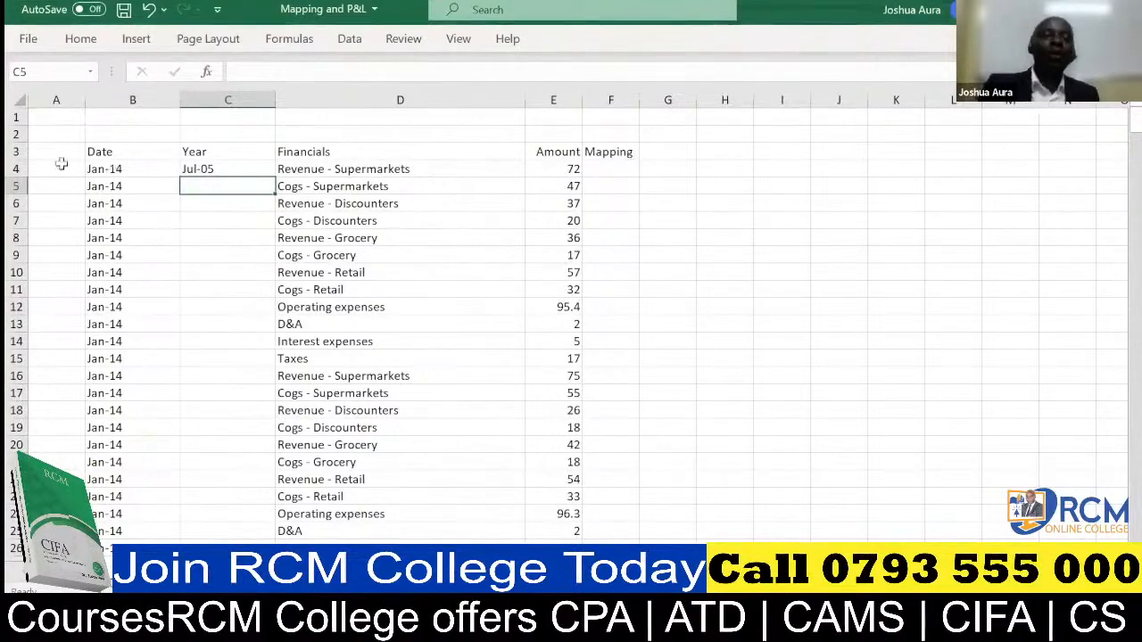
Format the year result in C4 as a Number with no decimal places.
key("Up")
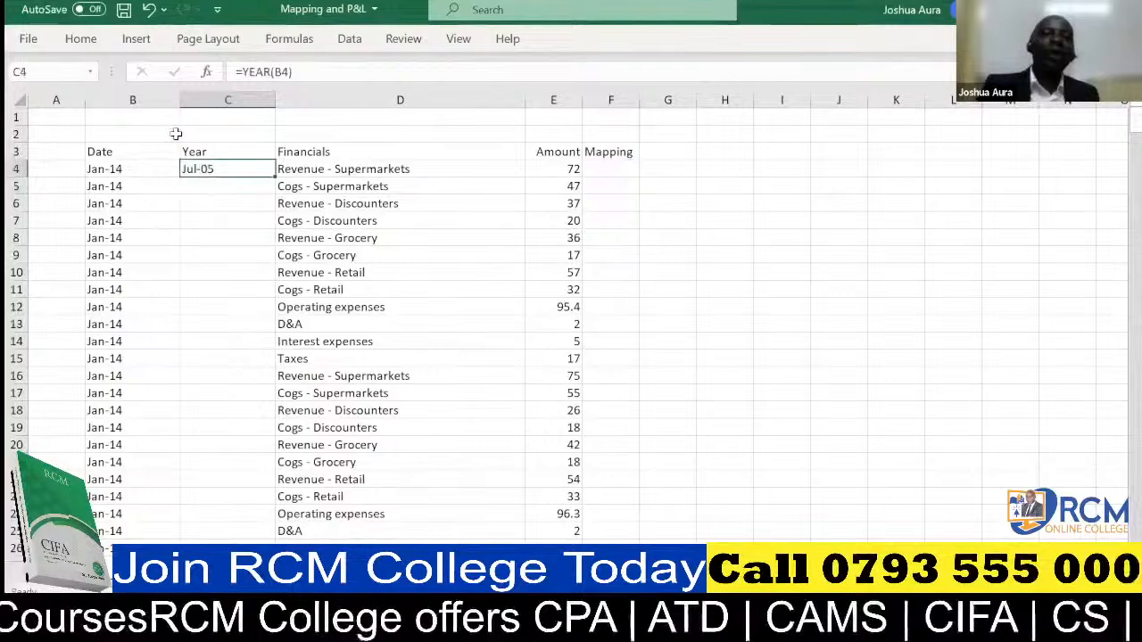
left_click(82, 40)
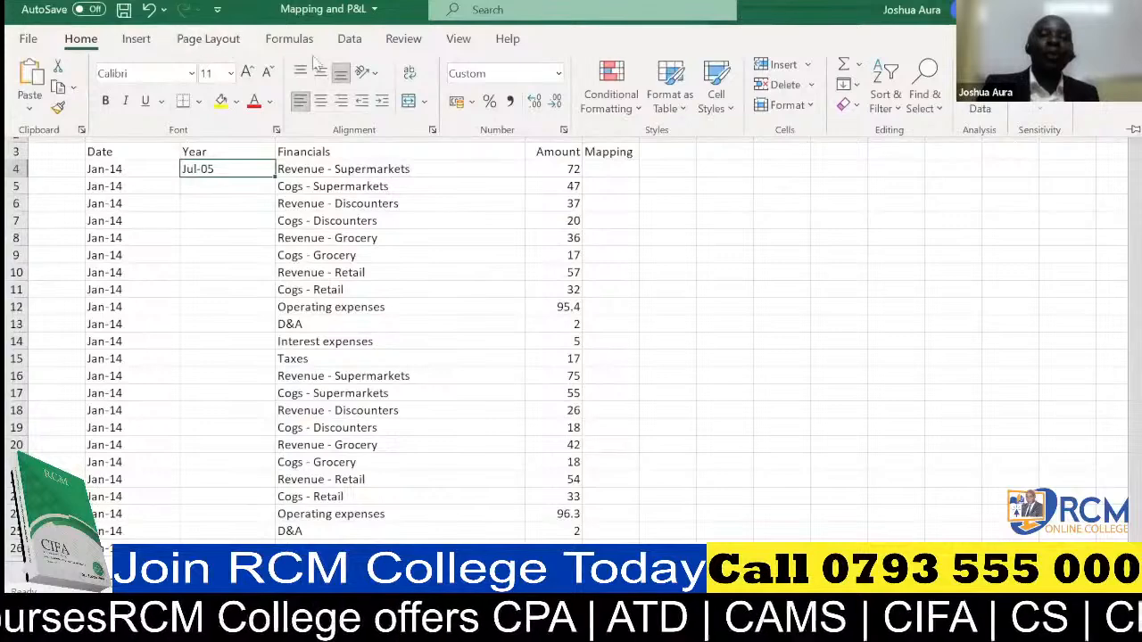
left_click(558, 75)
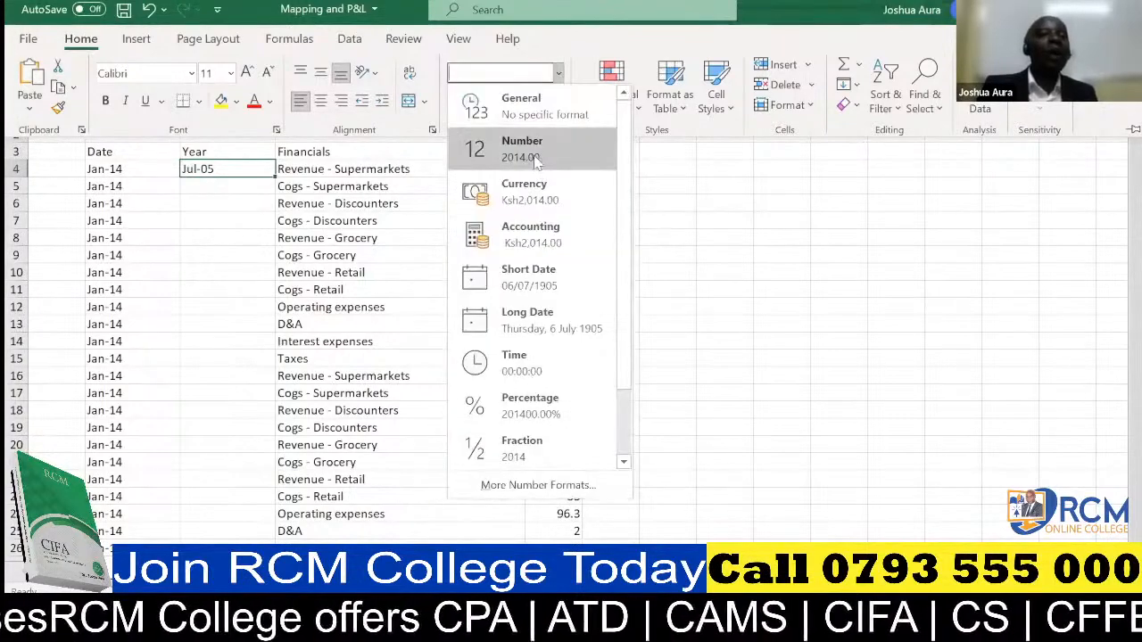
left_click(536, 157)
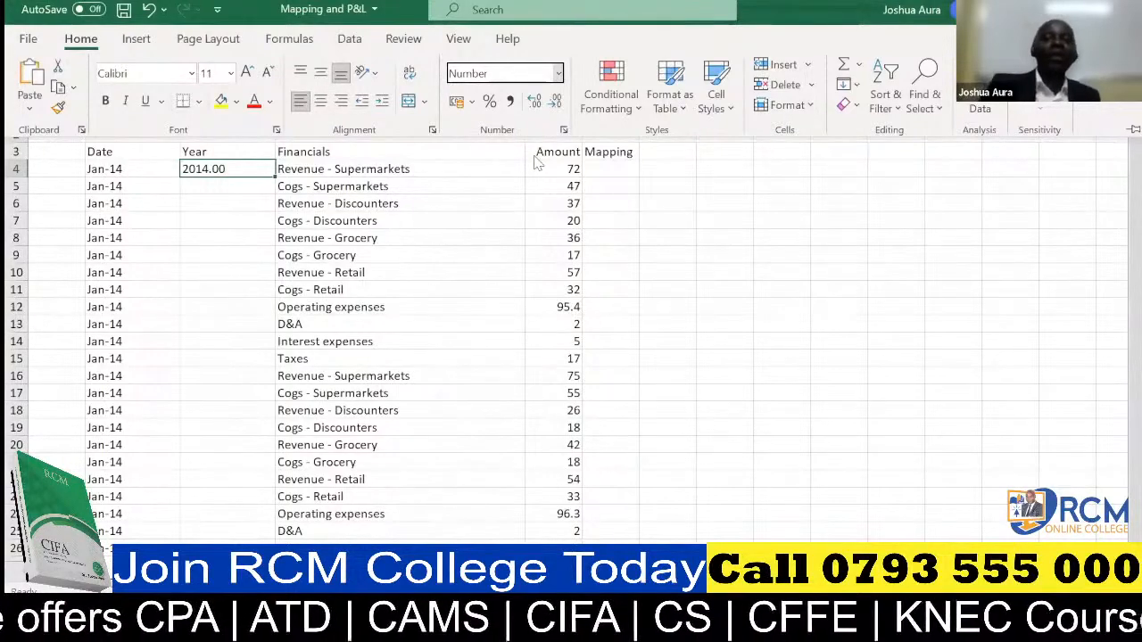
left_click(231, 166)
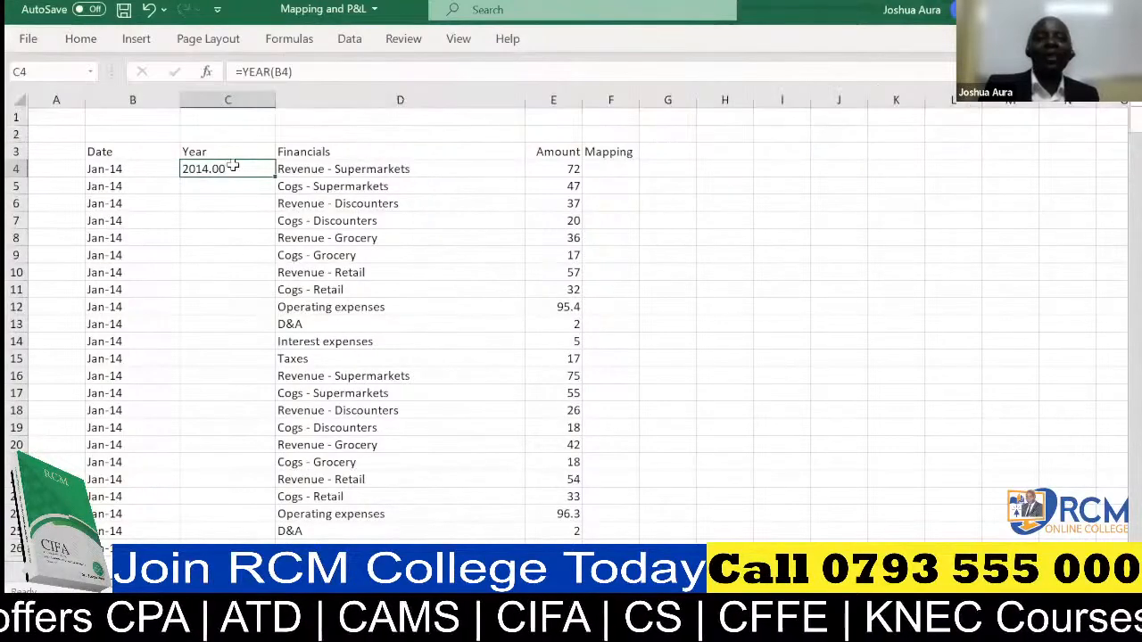
left_click(82, 41)
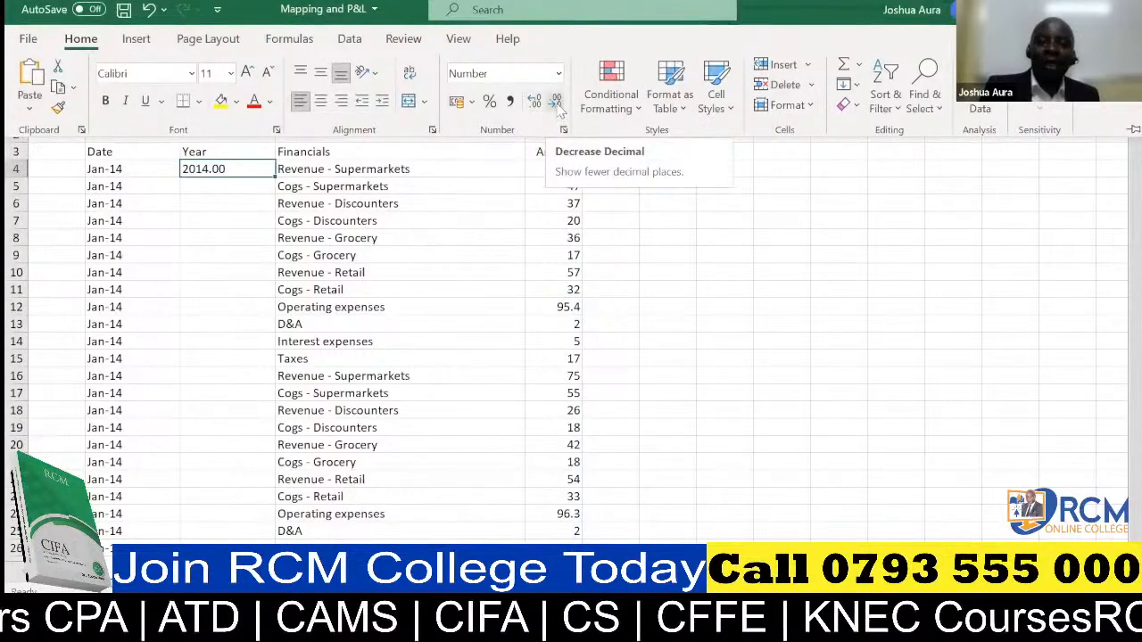
left_click(555, 102)
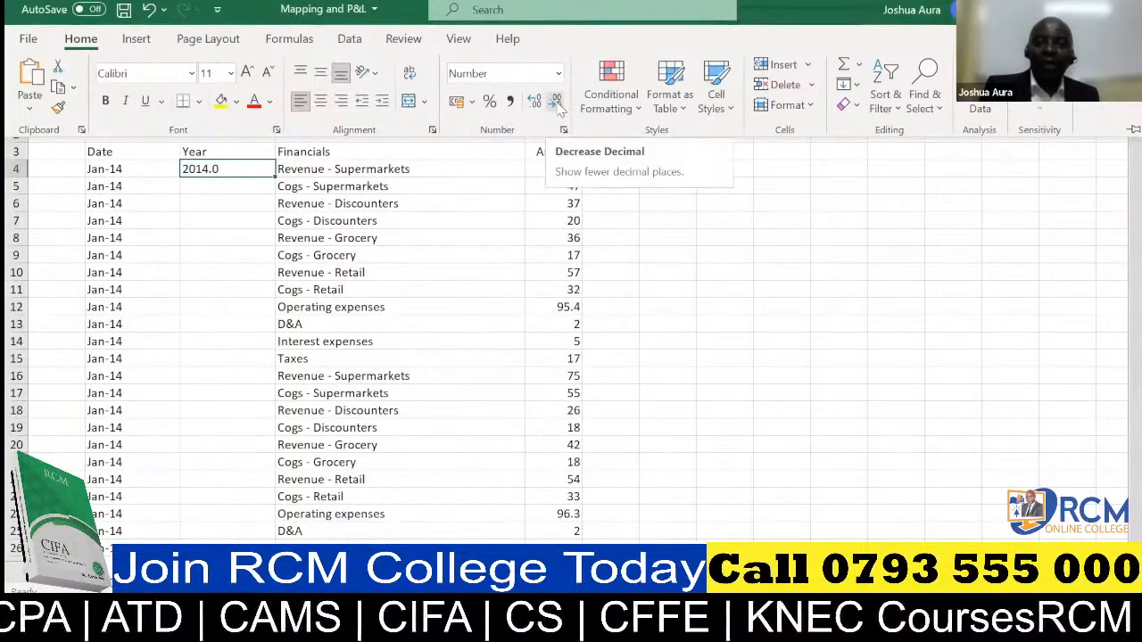
left_click(555, 102)
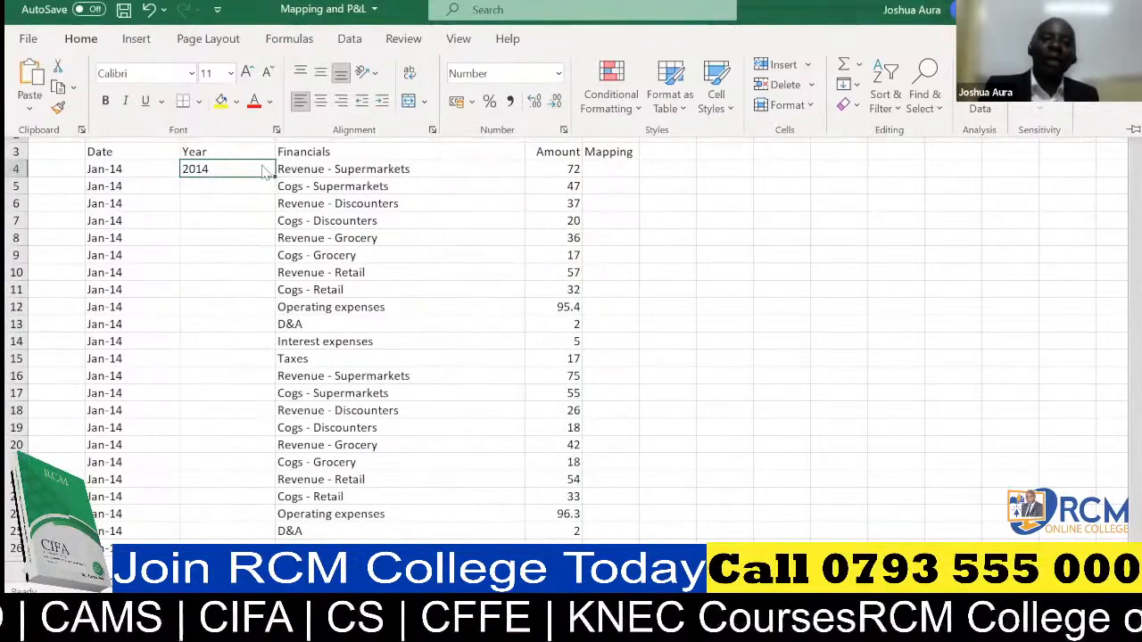
Fill the year formula from C4 down the Year column to the end of the data.
key("ctrl+F1")
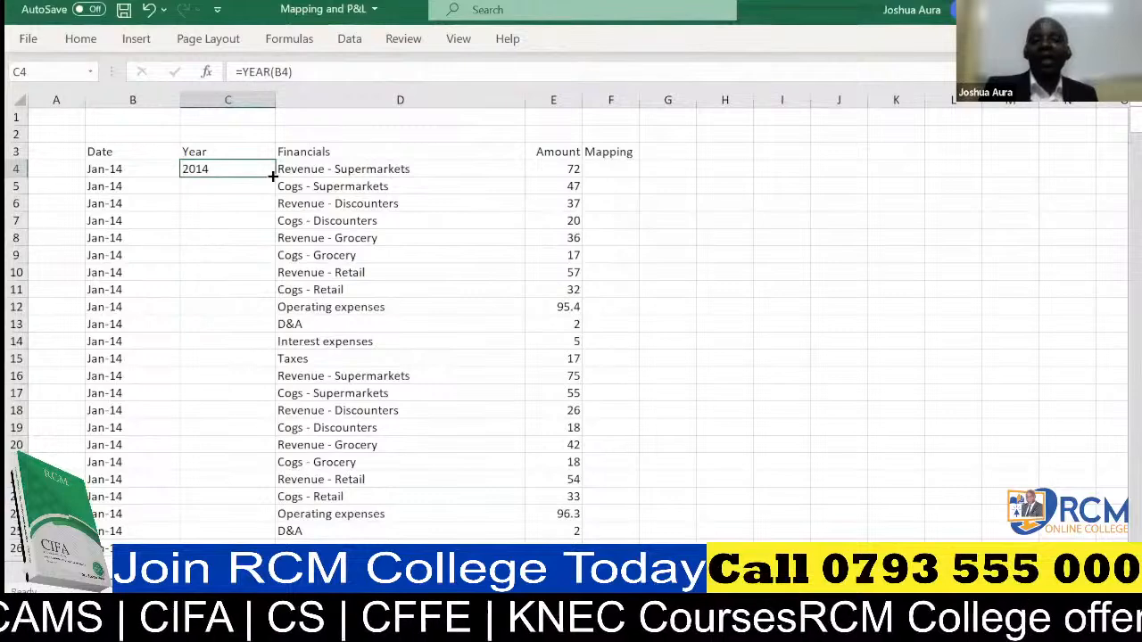
double_click(273, 176)
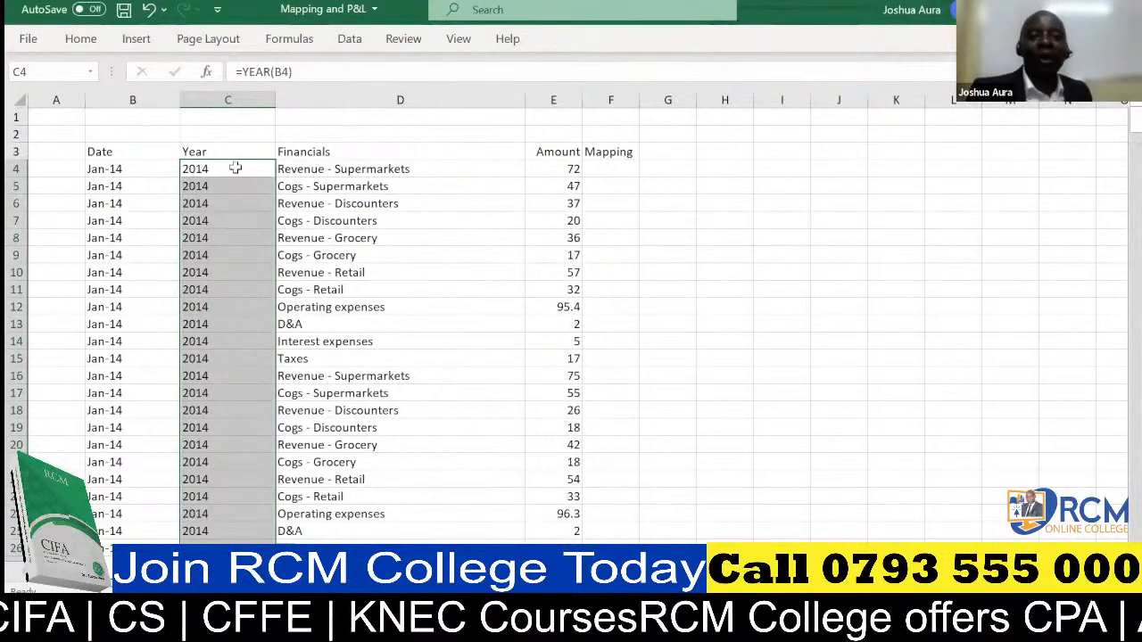
left_click(234, 168)
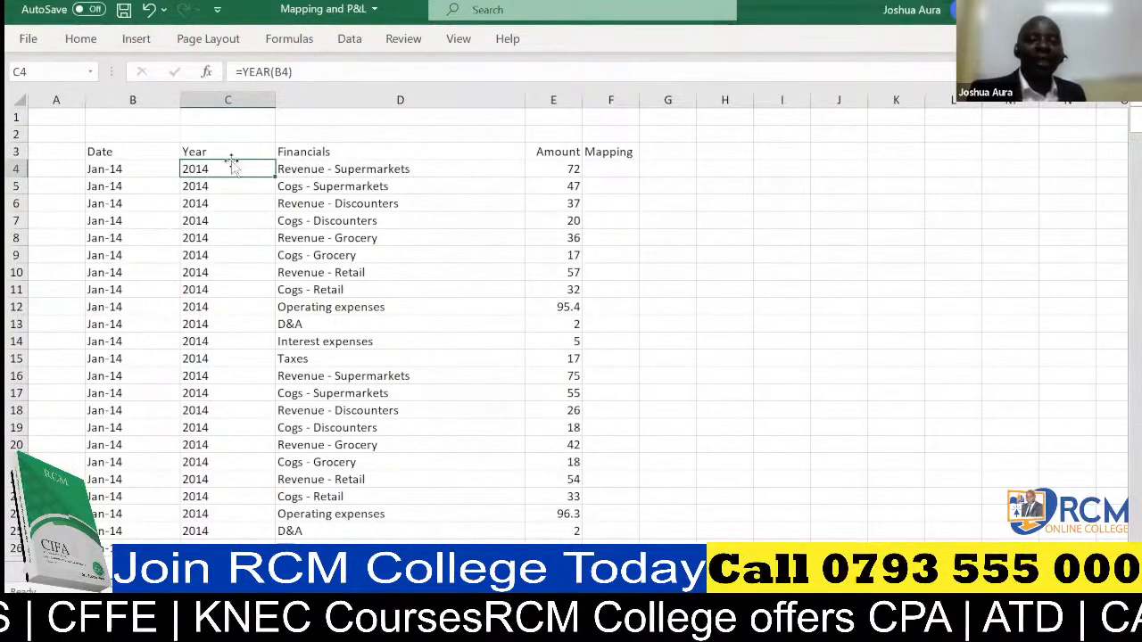
Undo the fill-down, the number formatting and the year formula, leaving only the Year header in the column.
left_click(148, 9)
left_click(148, 9)
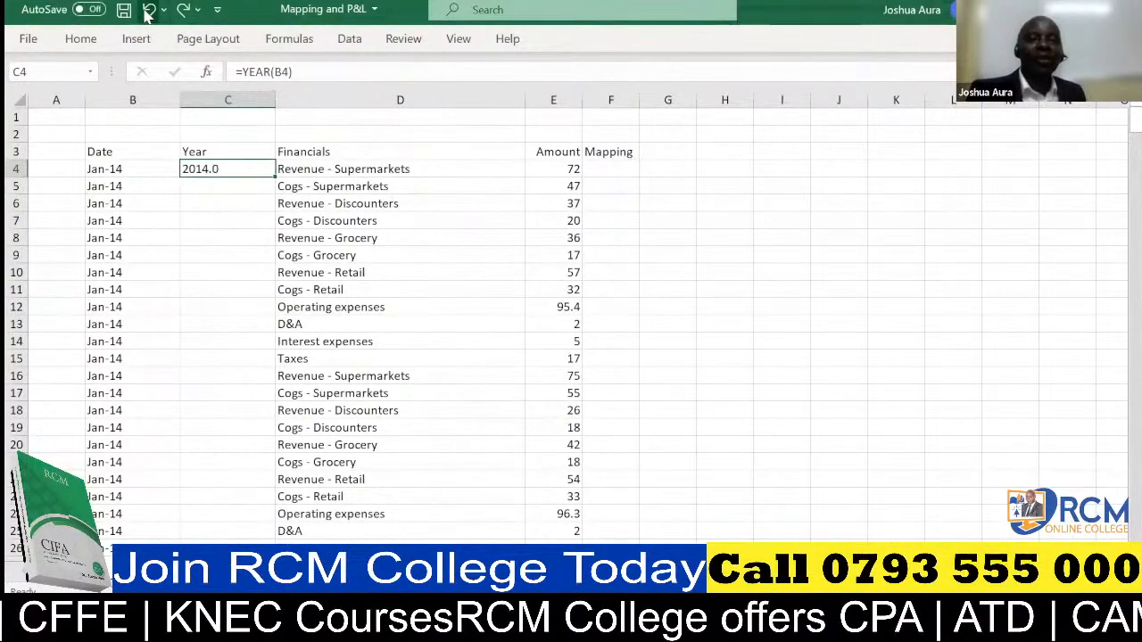
left_click(148, 10)
left_click(148, 10)
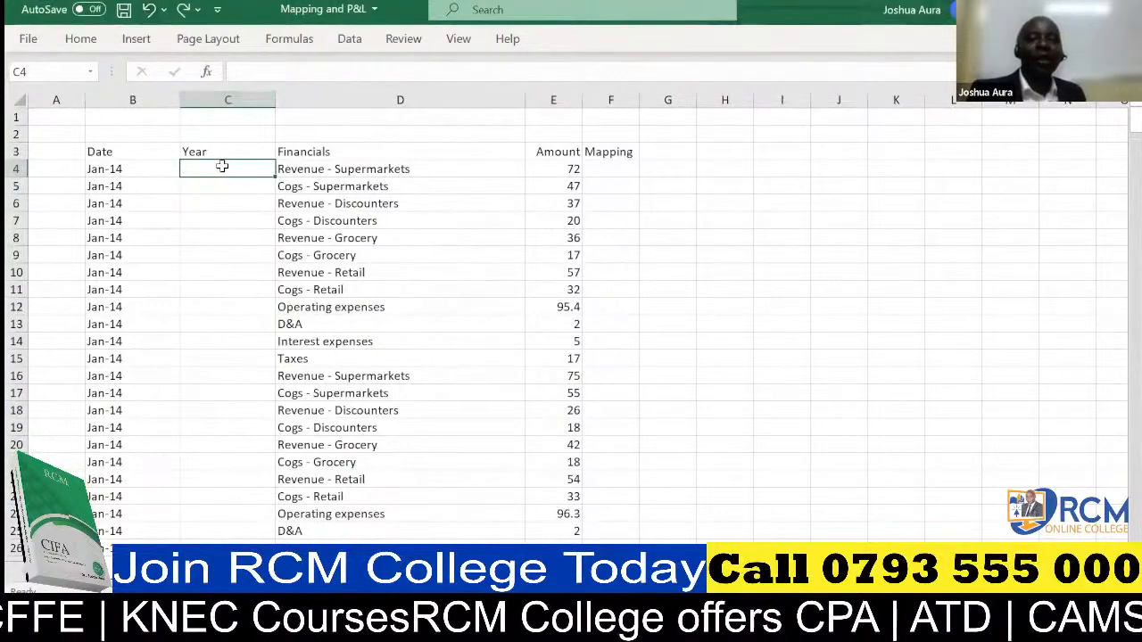
Re-enter the formula =YEAR(B4) in cell C4 under the Year header.
type("=")
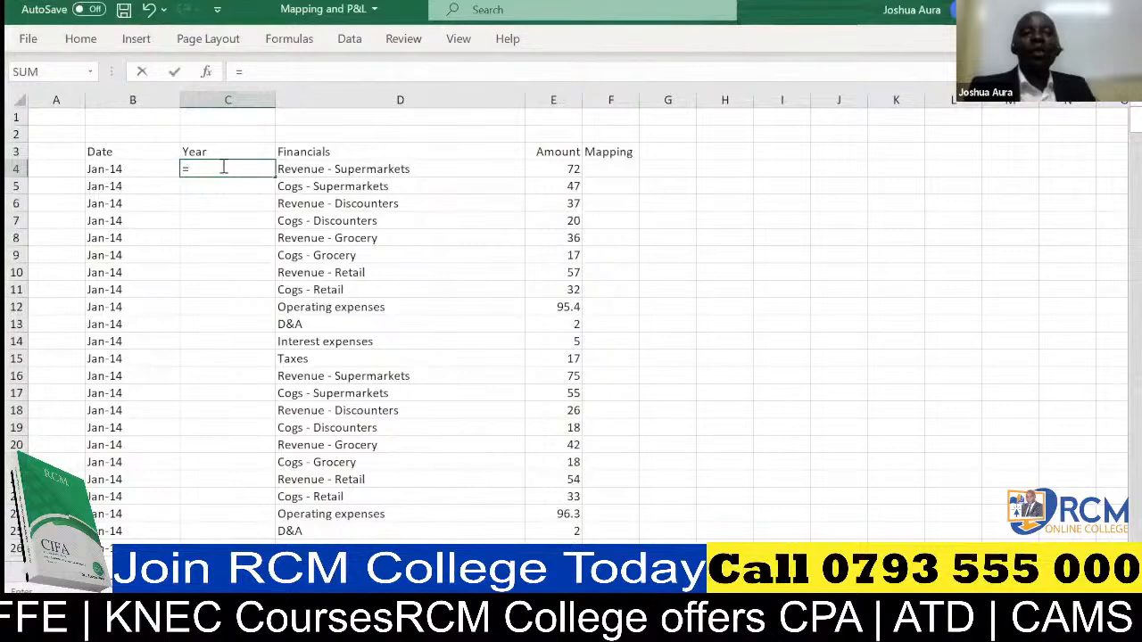
type("year")
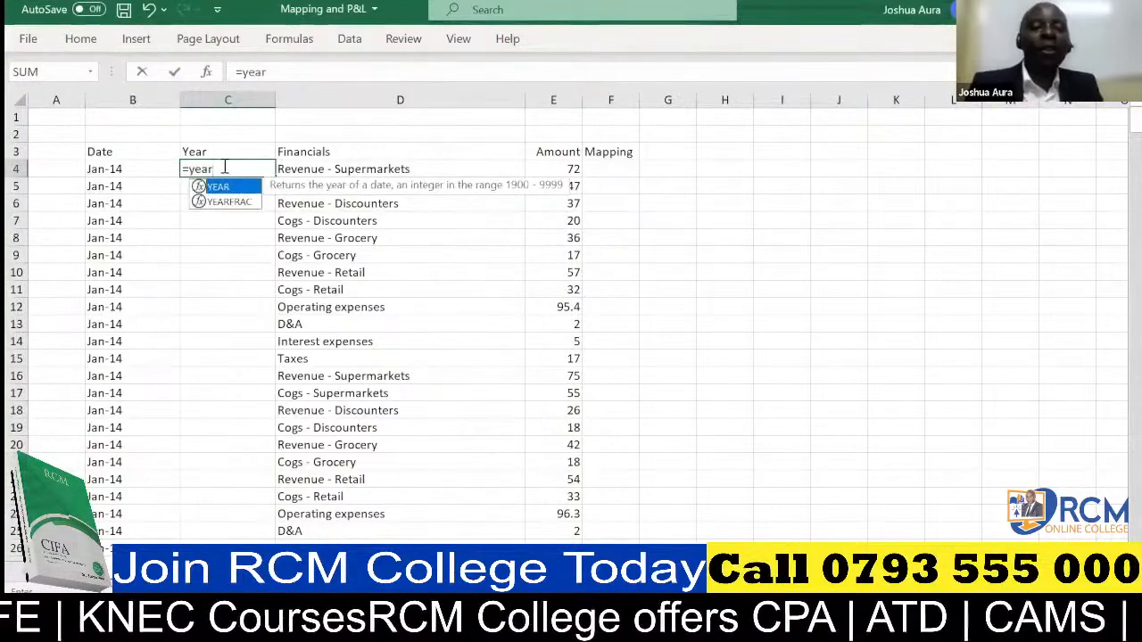
key("Tab")
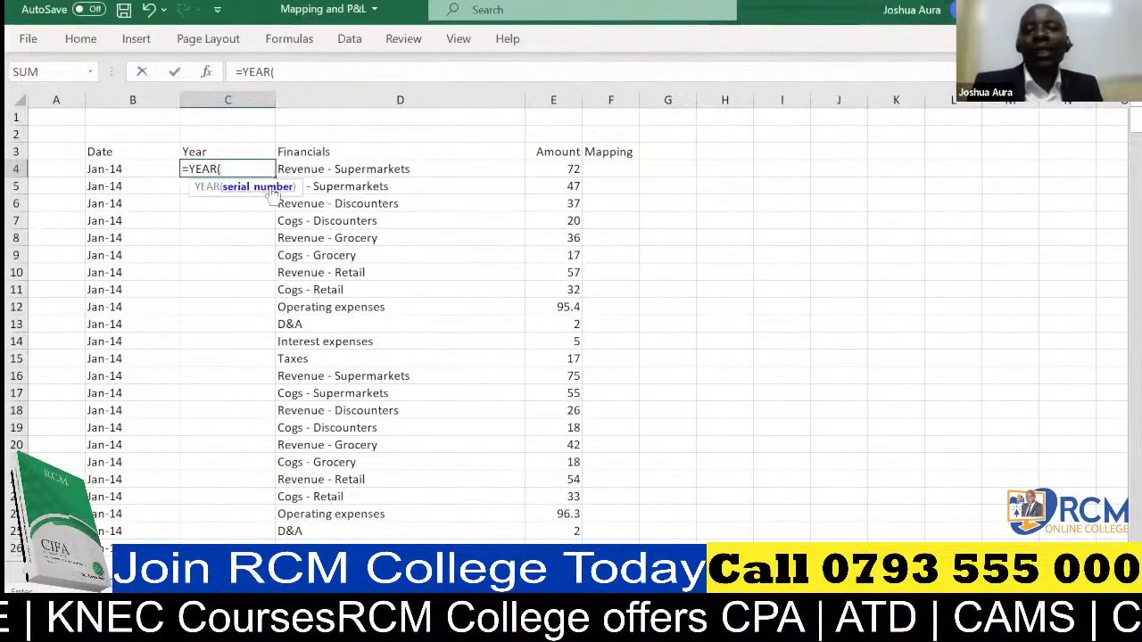
left_click(120, 170)
type(")")
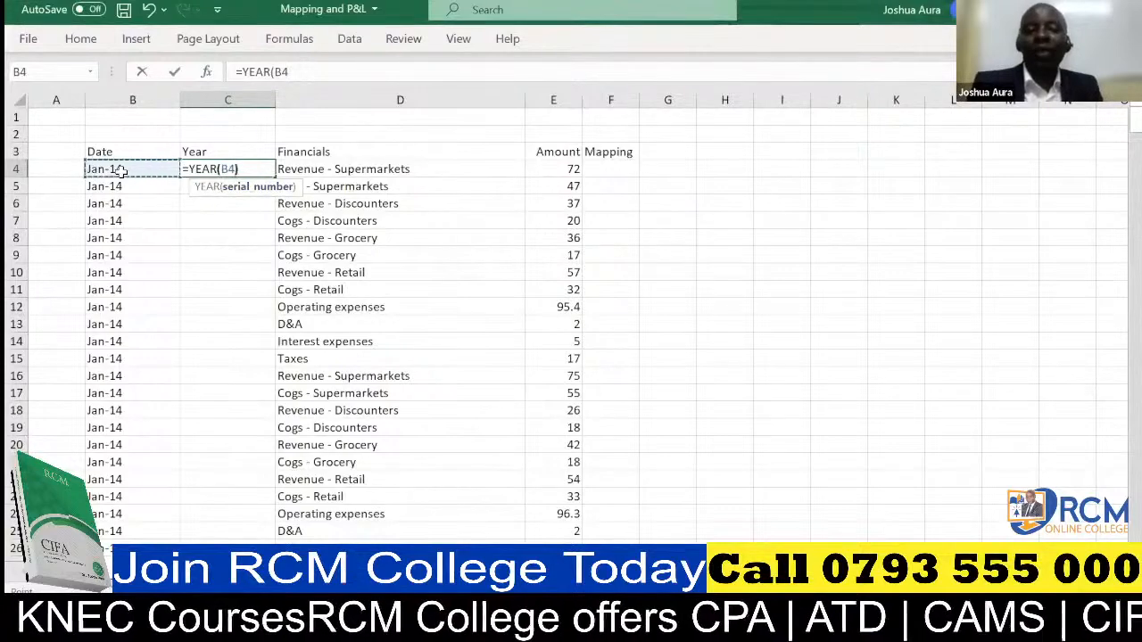
key("Return")
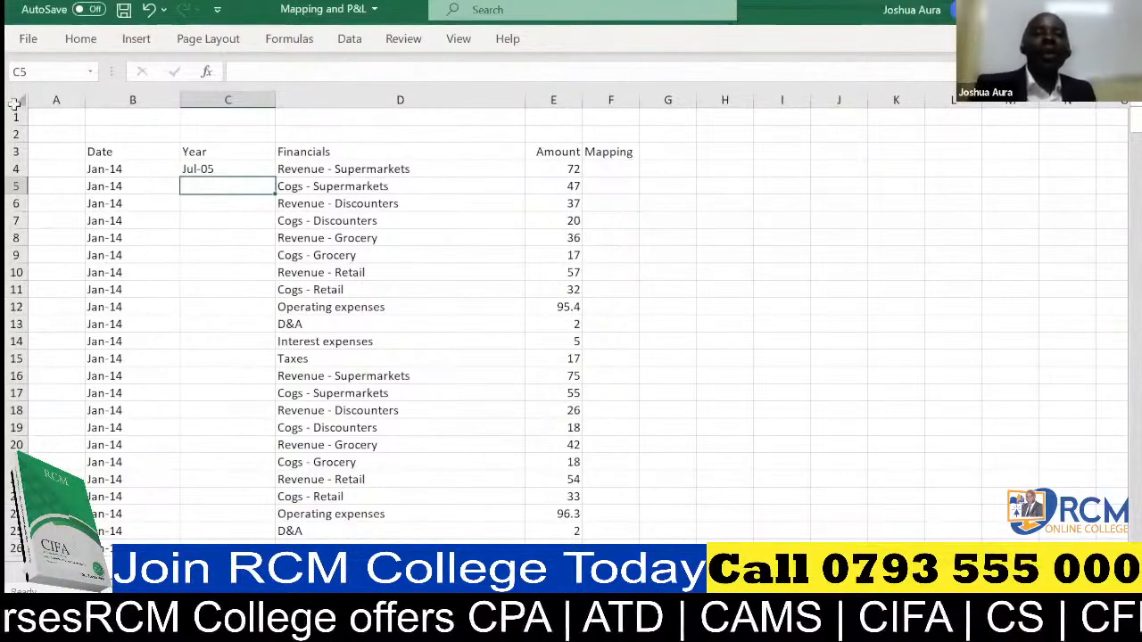
Change cell C4 from the custom date format to Number and remove its decimal places.
left_click(205, 170)
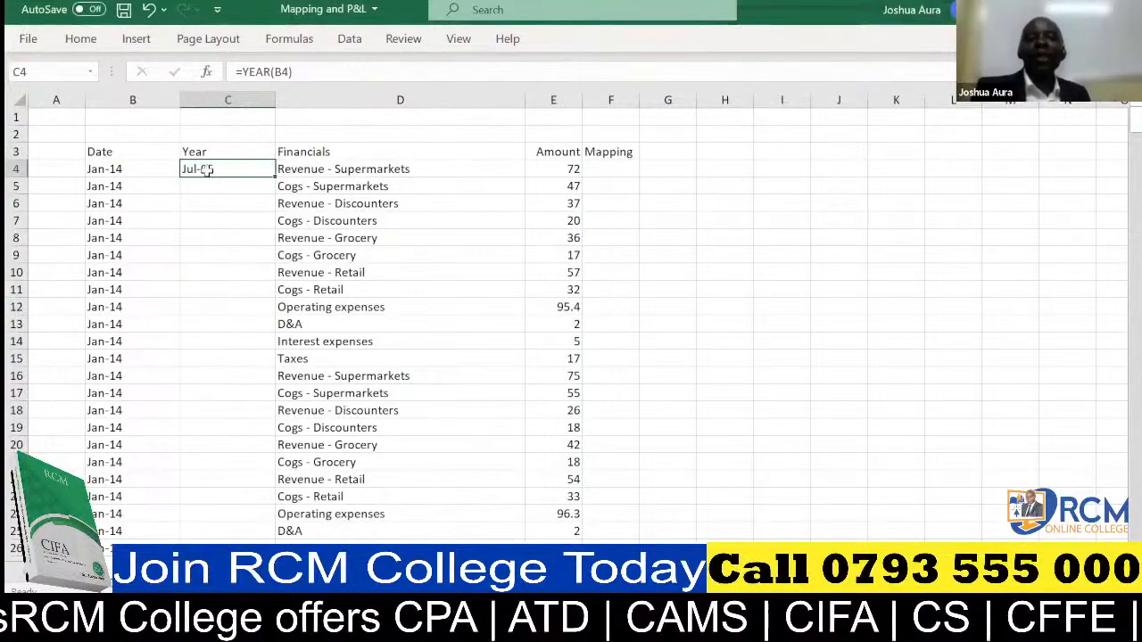
left_click(82, 39)
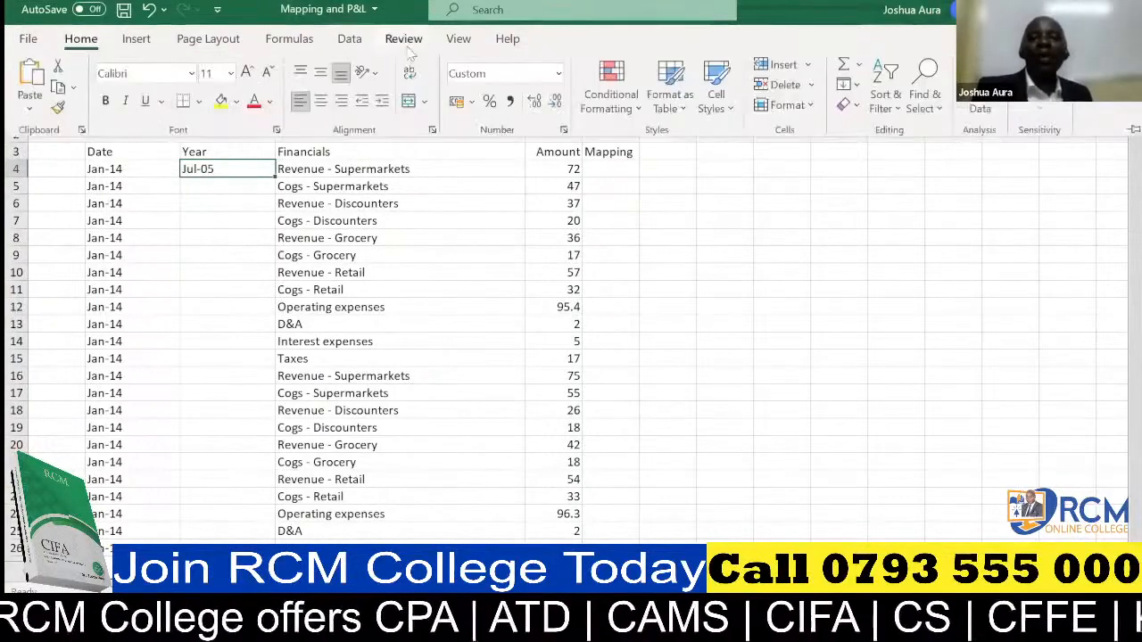
left_click(558, 74)
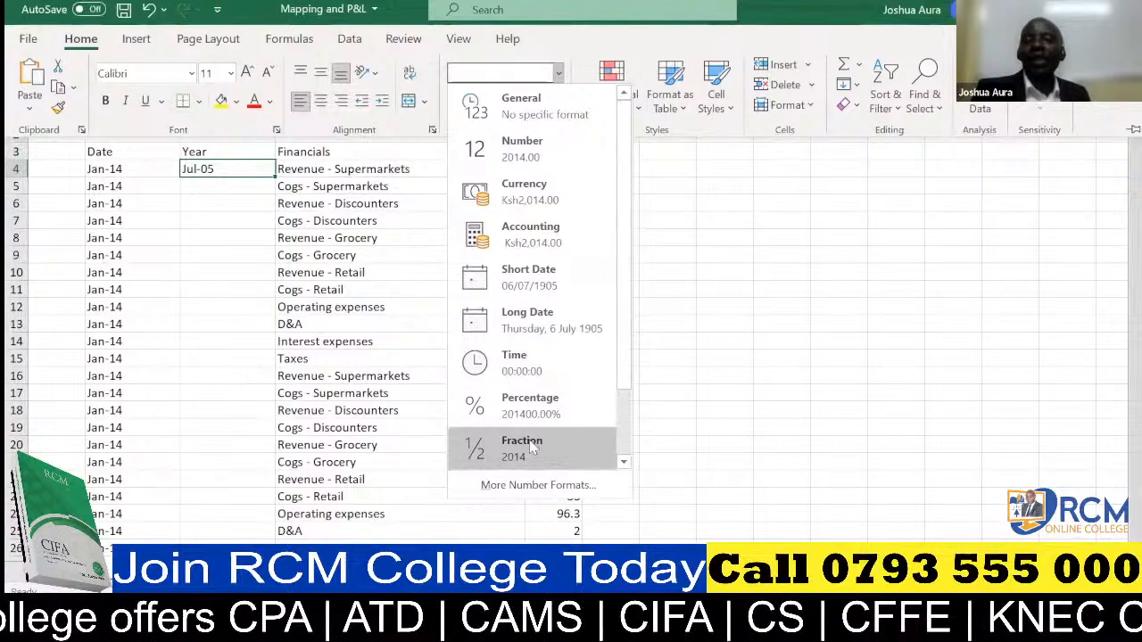
left_click(522, 149)
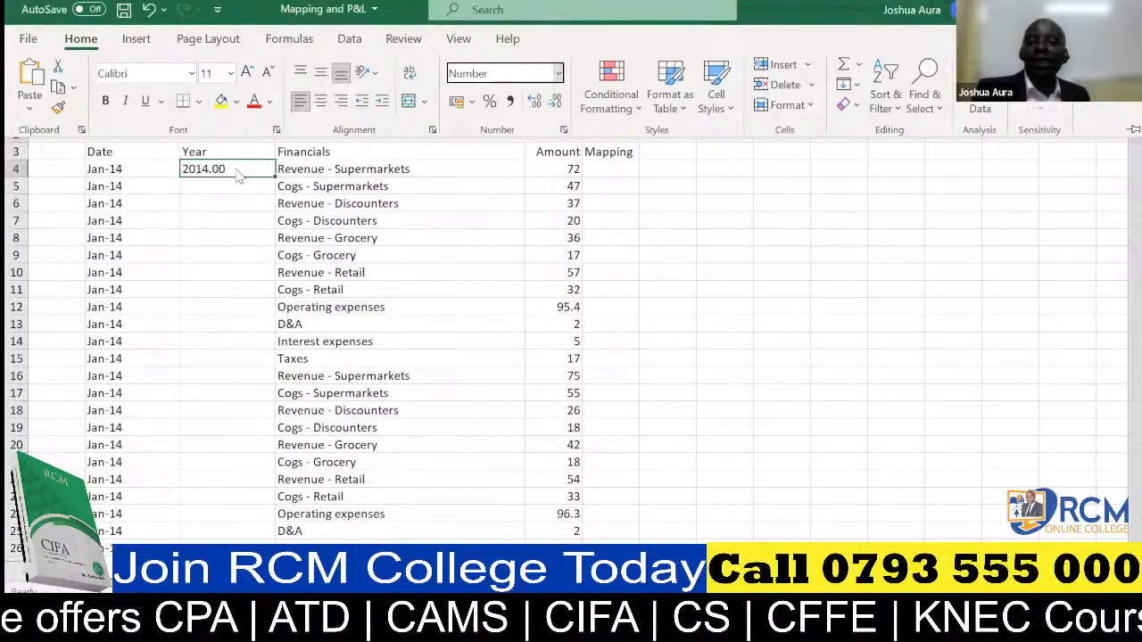
left_click(555, 106)
left_click(555, 105)
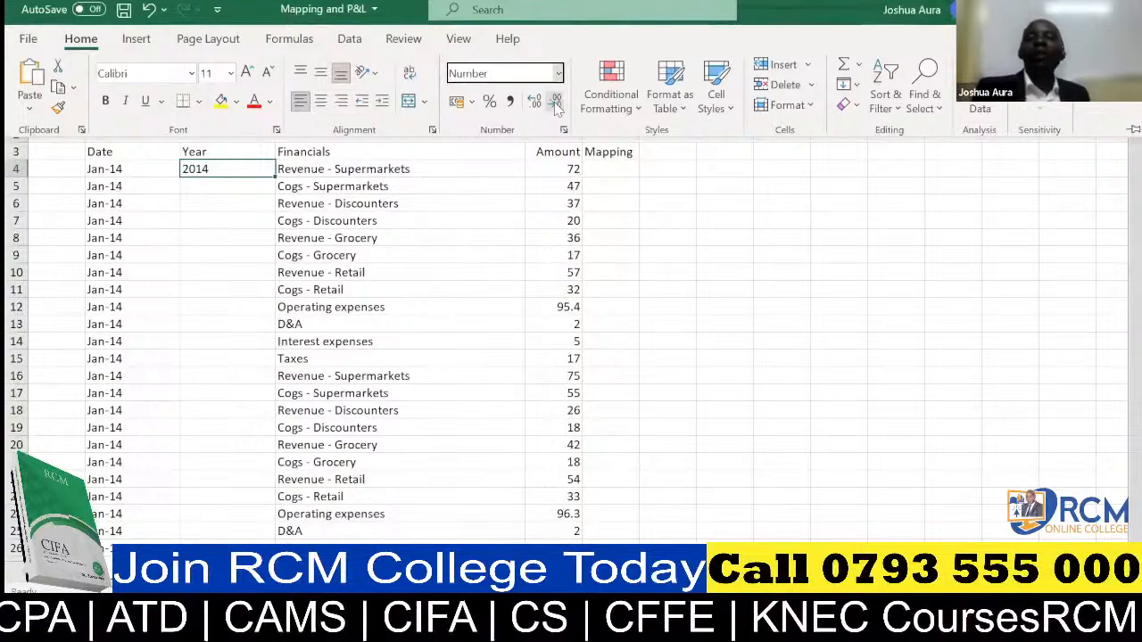
Fill the year formula from C4 down the Year column to the last data row and check the filled years.
left_click(256, 169)
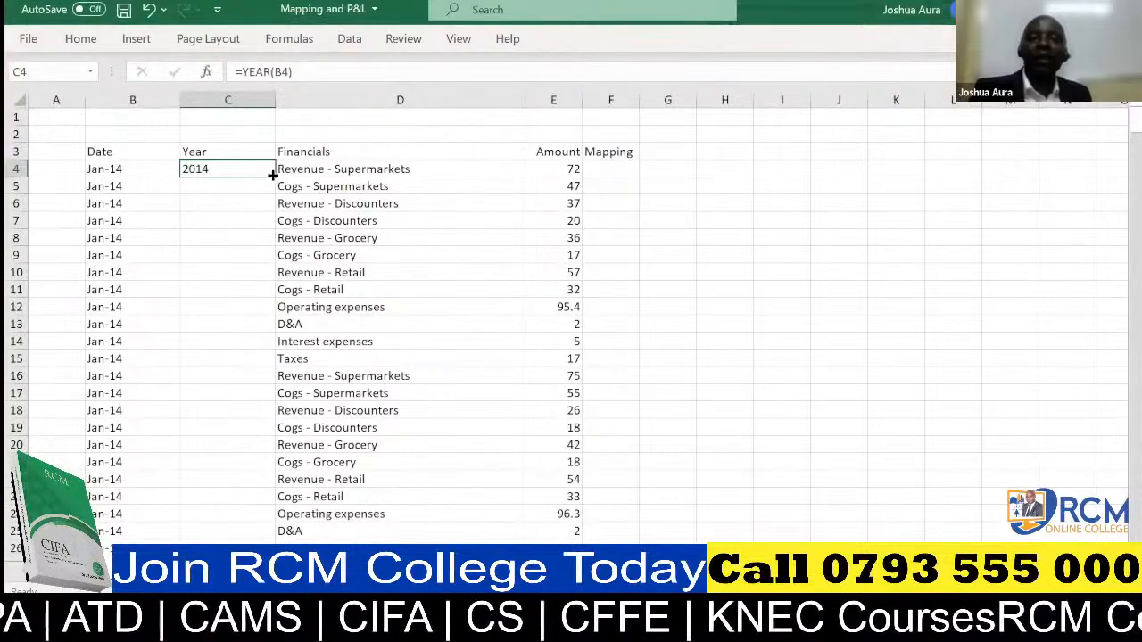
double_click(272, 175)
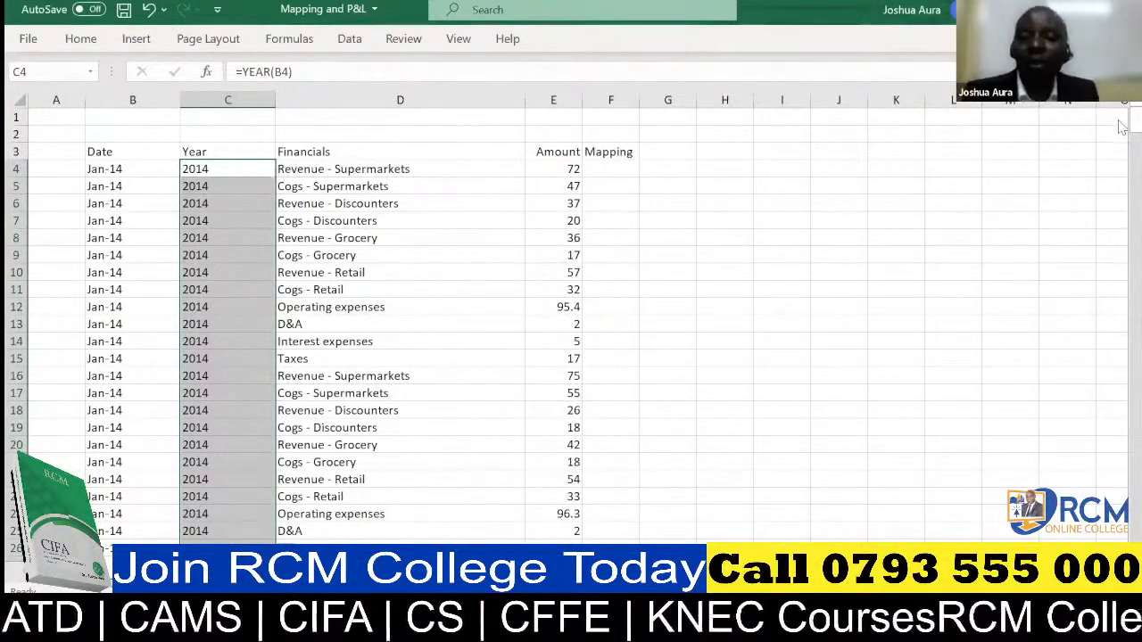
left_click_drag(1122, 123, 1131, 528)
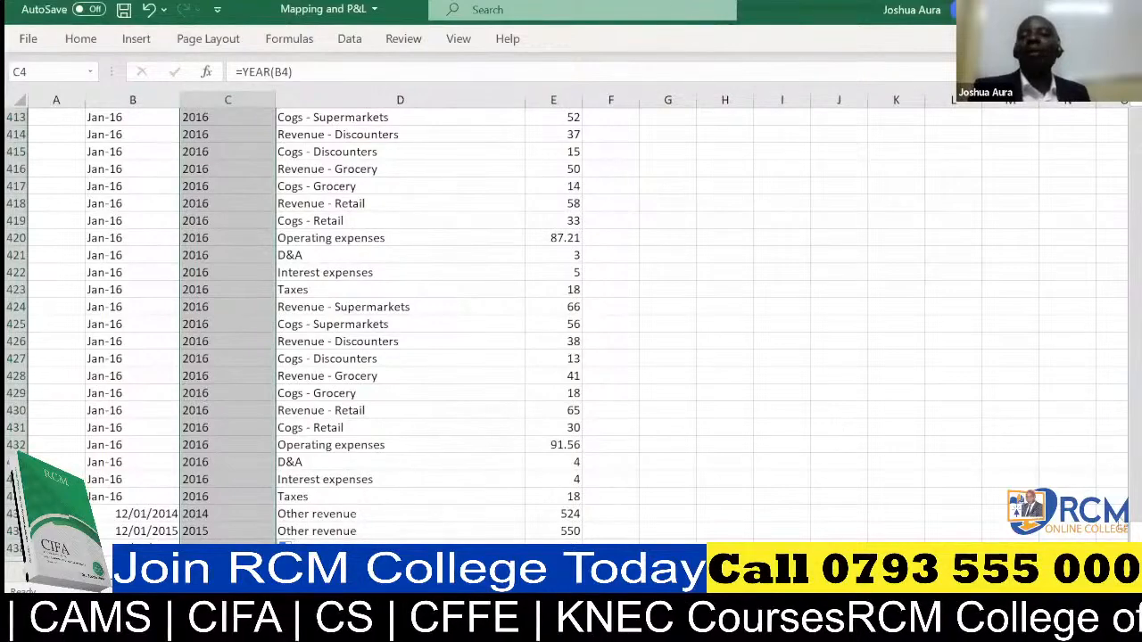
left_click_drag(1133, 532, 1124, 115)
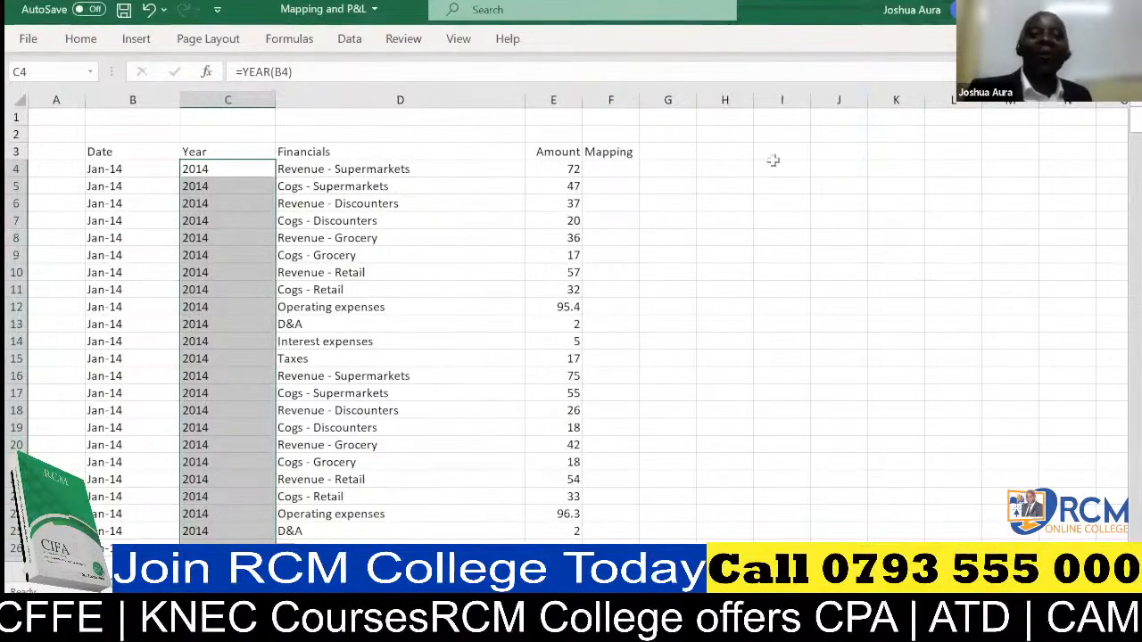
left_click(1064, 245)
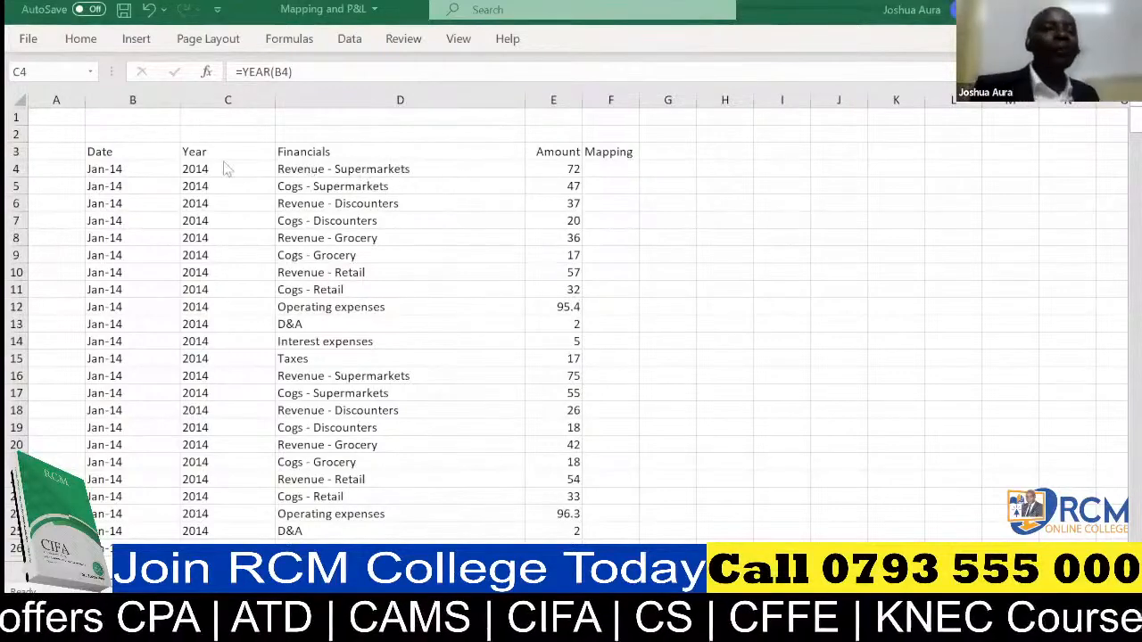
Turn on filtering for the header row B3:F3, from Date to Mapping.
left_click(115, 151)
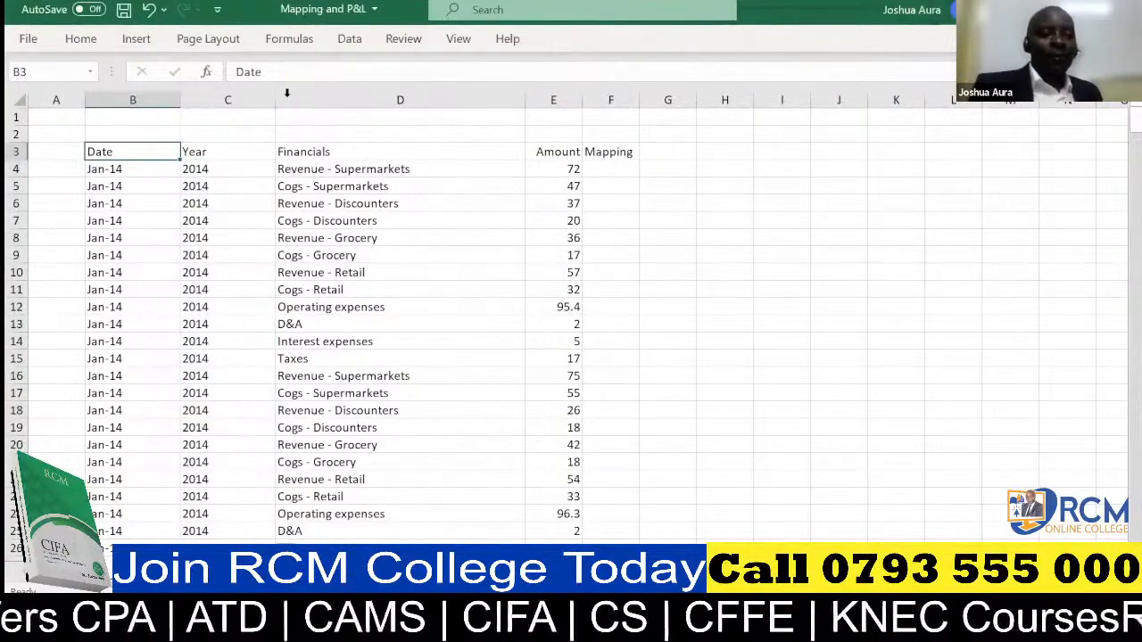
key("alt+Tab")
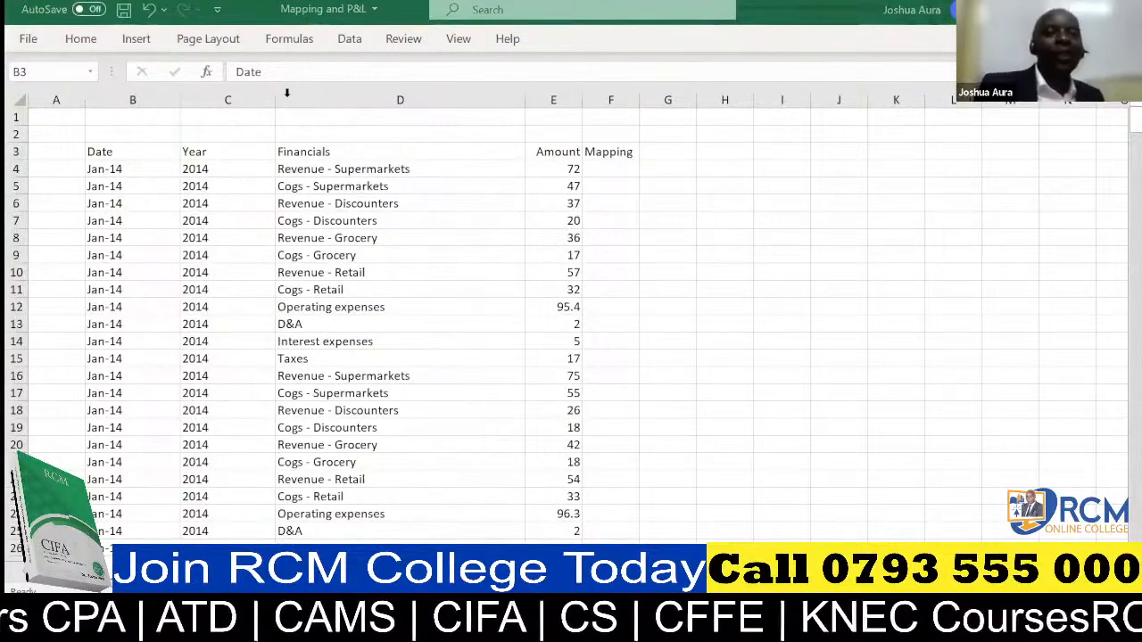
left_click(130, 150)
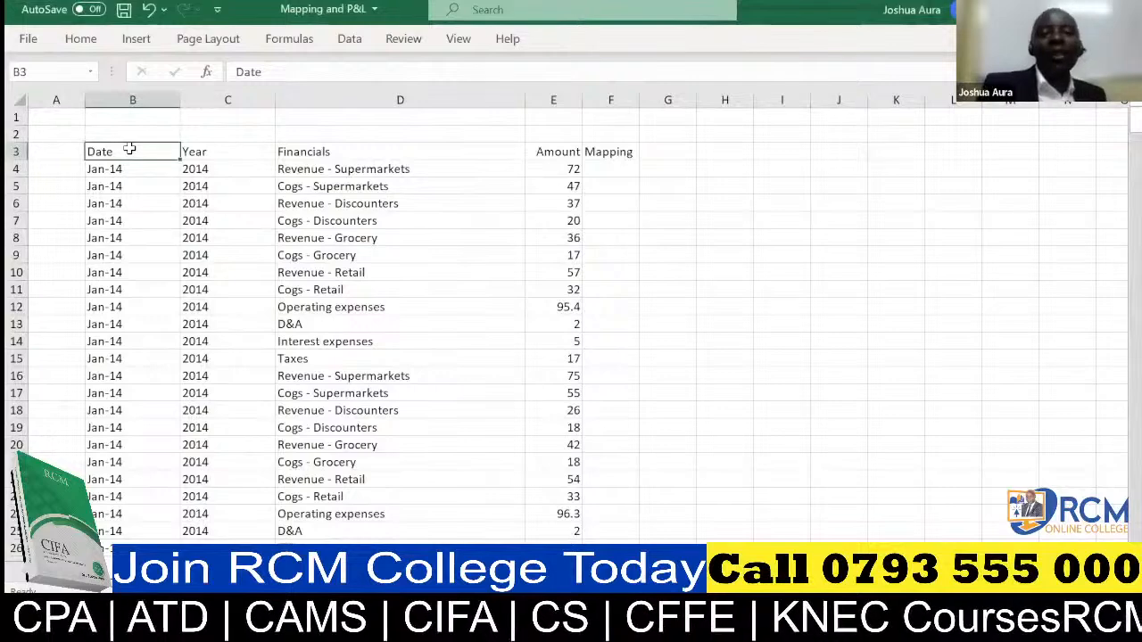
left_click_drag(129, 149, 607, 154)
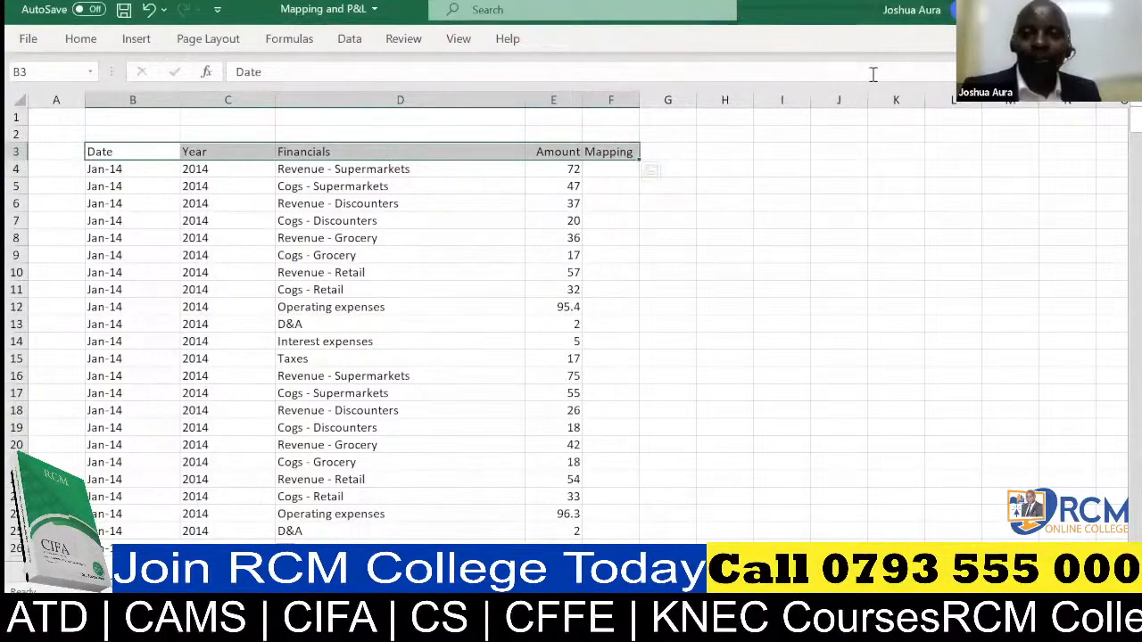
key("alt+Tab")
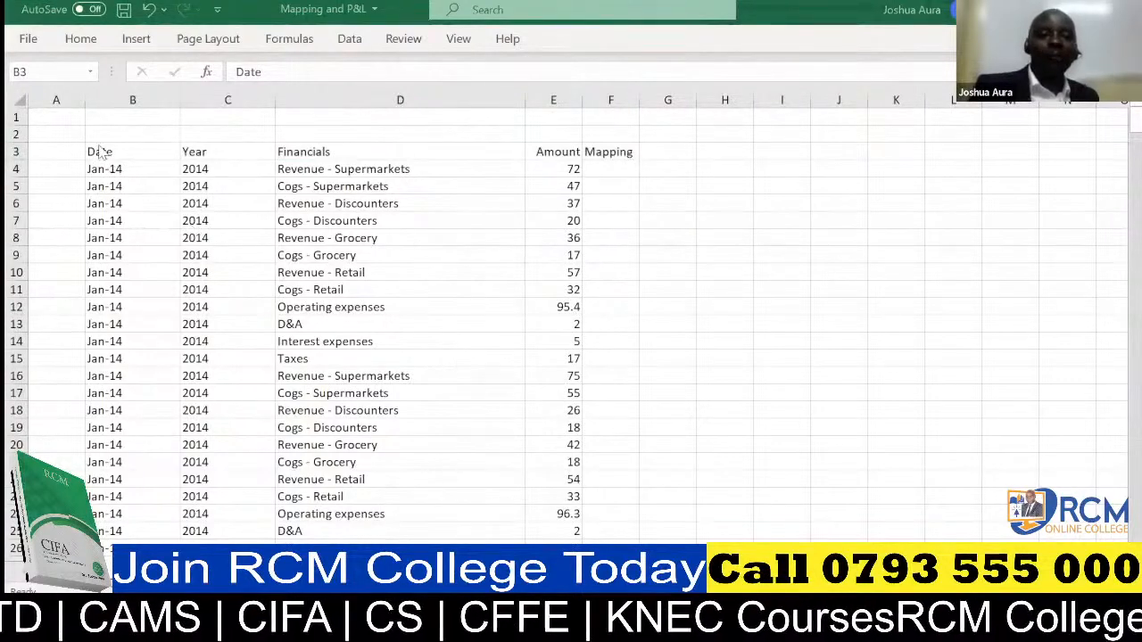
key("alt+Tab")
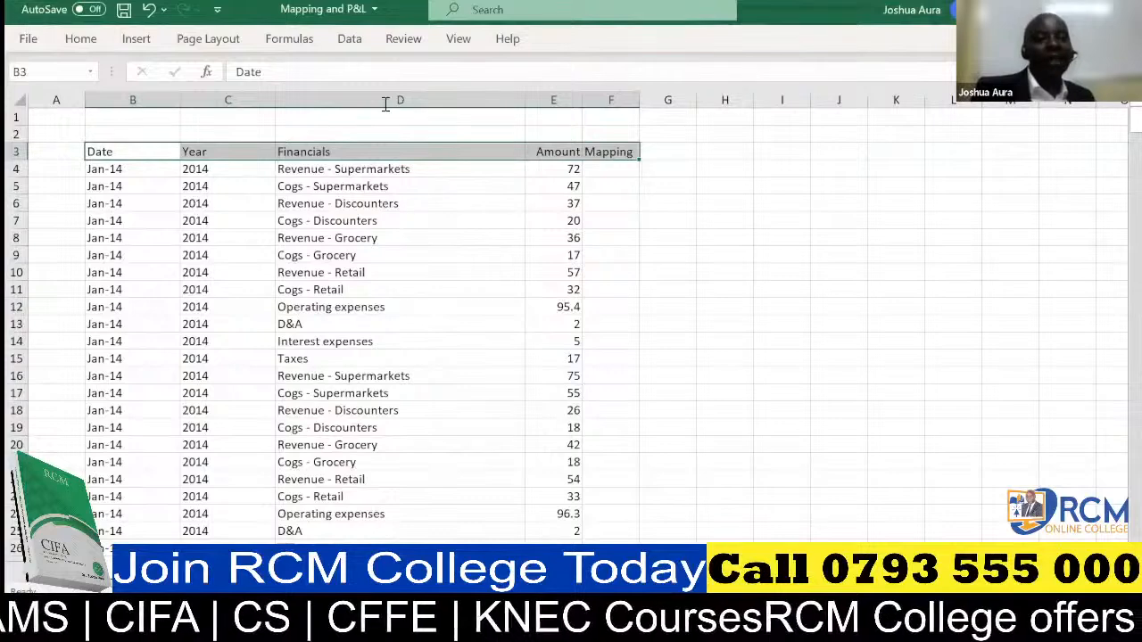
left_click(350, 39)
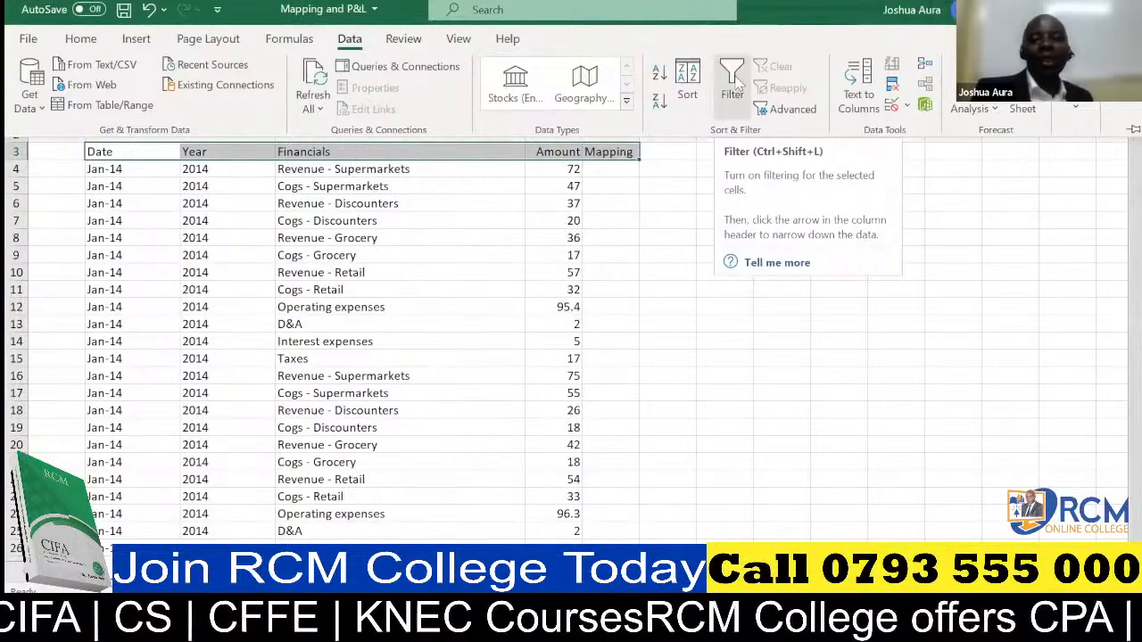
left_click(665, 514)
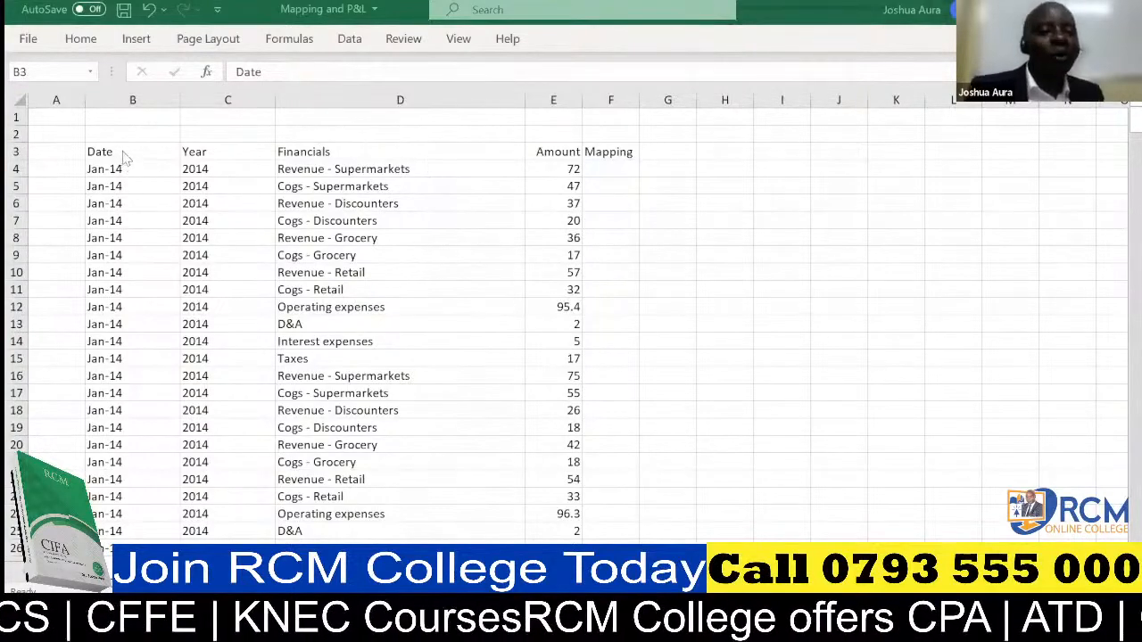
key("ctrl+shift+Right")
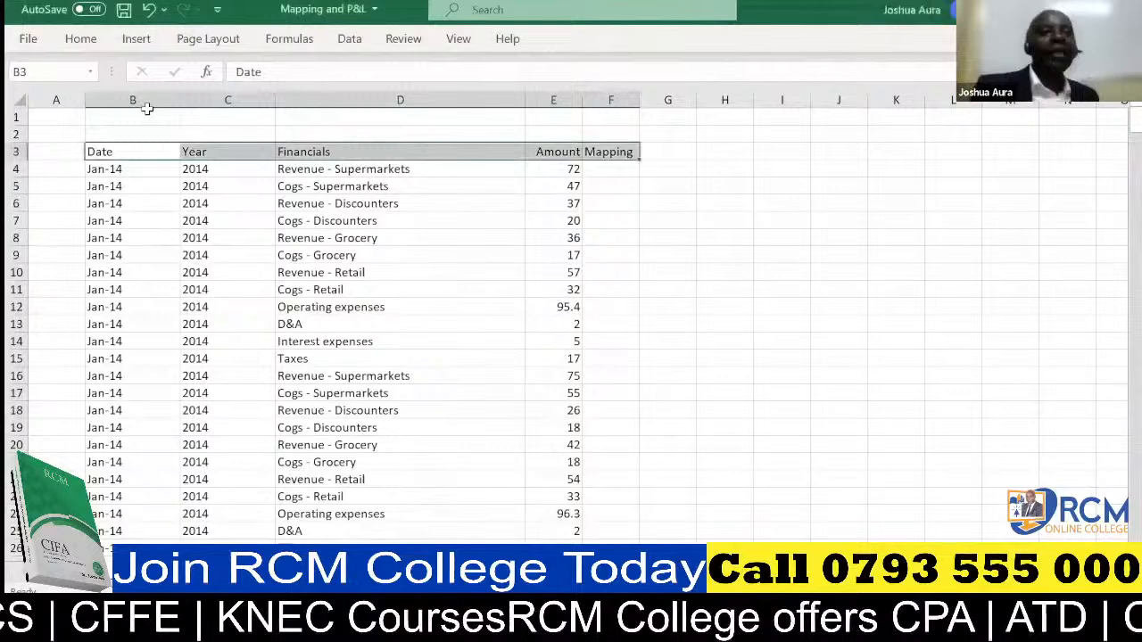
left_click(350, 40)
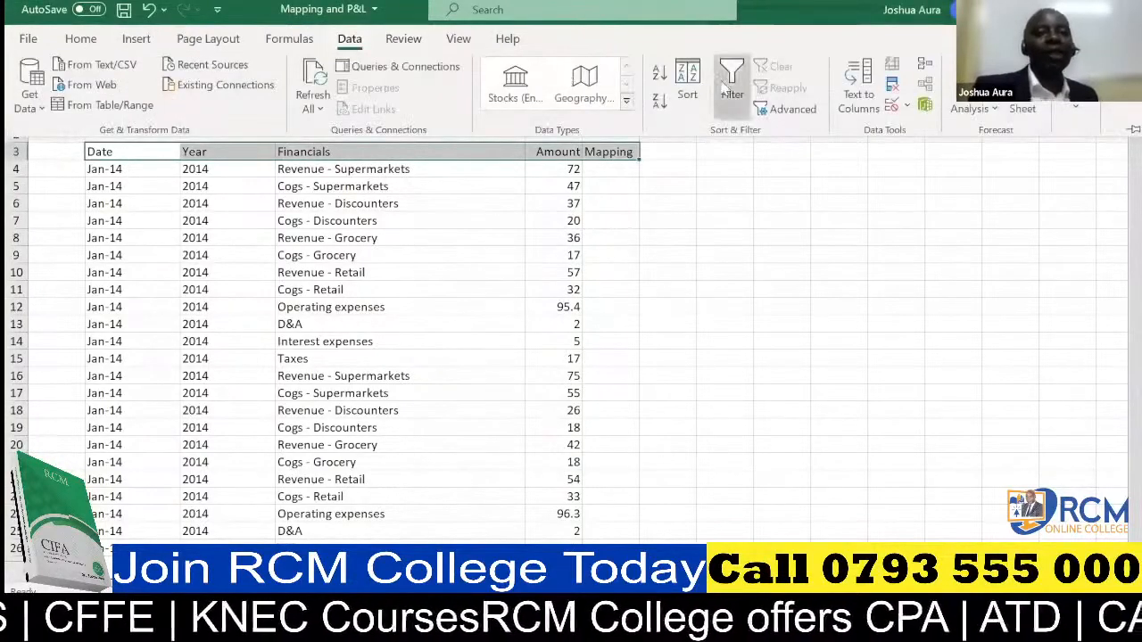
left_click(725, 83)
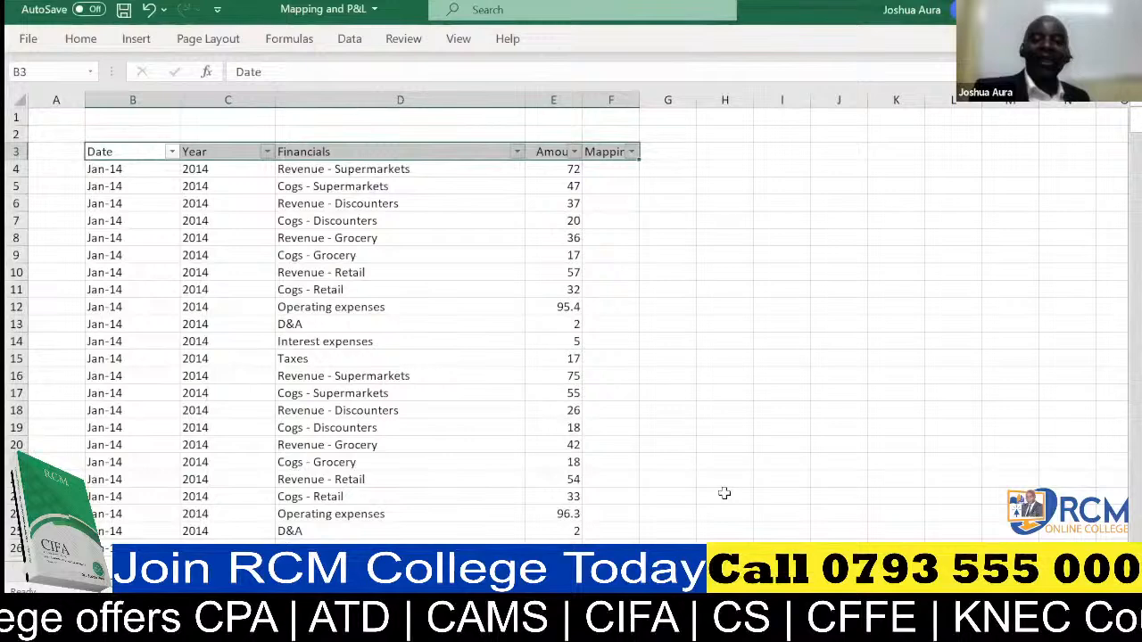
Filter the Financials column with the search text "Revenue", keeping all the matching items.
key("alt+Tab")
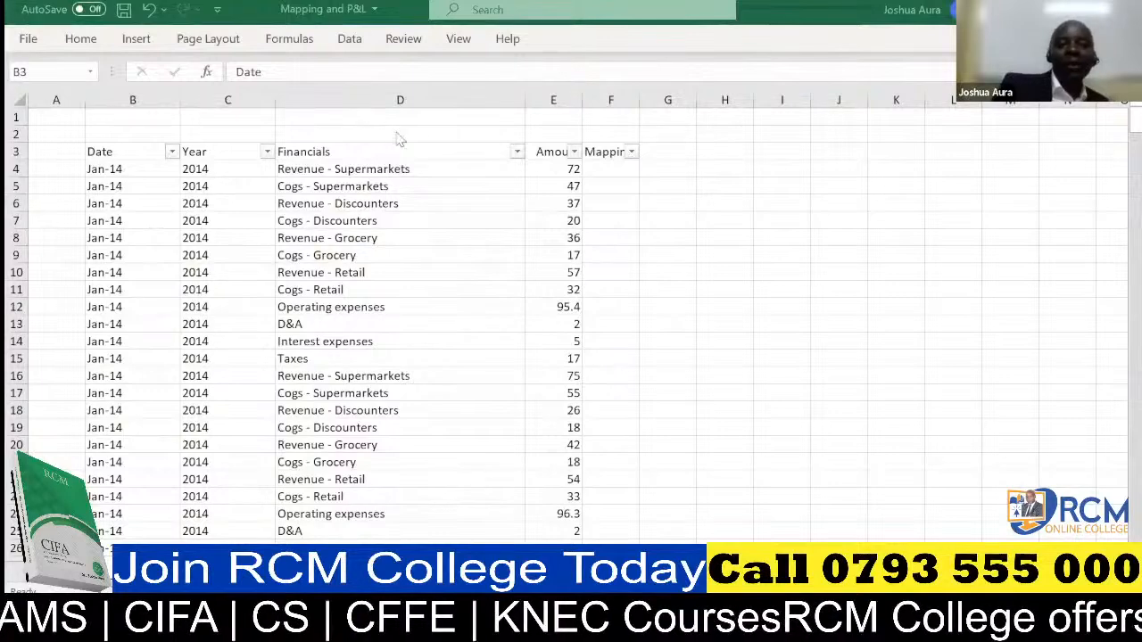
left_click(518, 154)
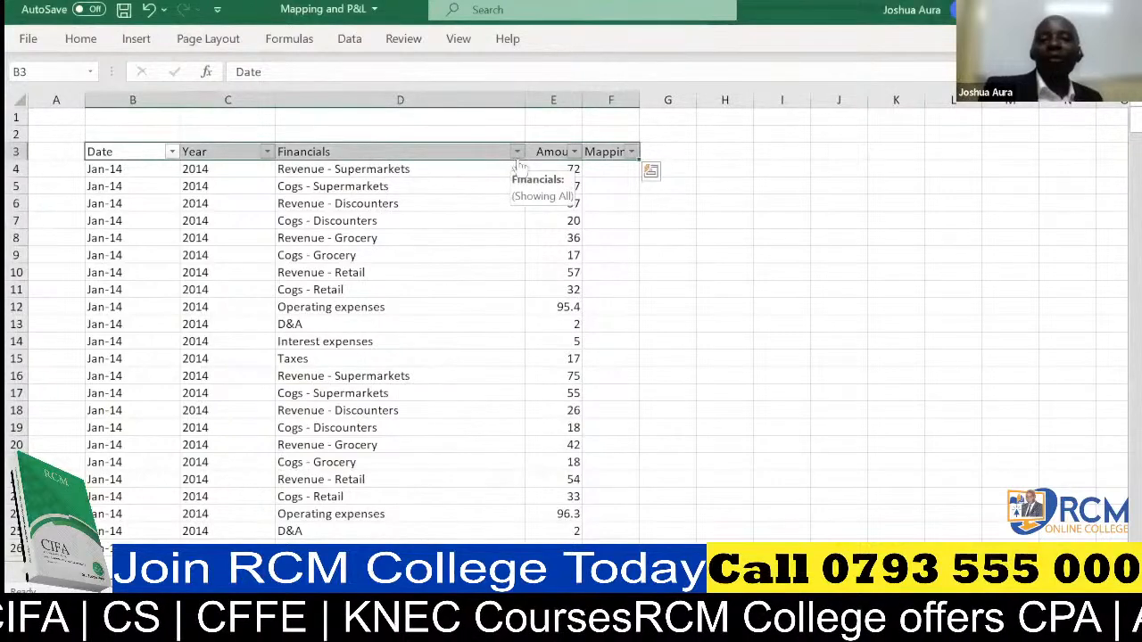
left_click(517, 152)
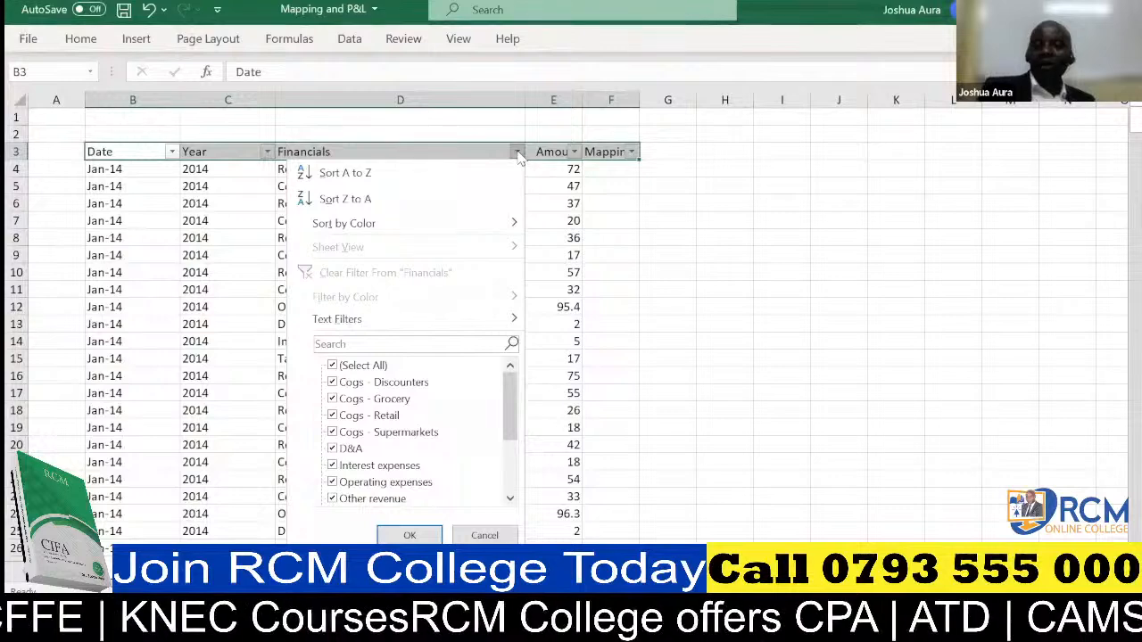
left_click(670, 532)
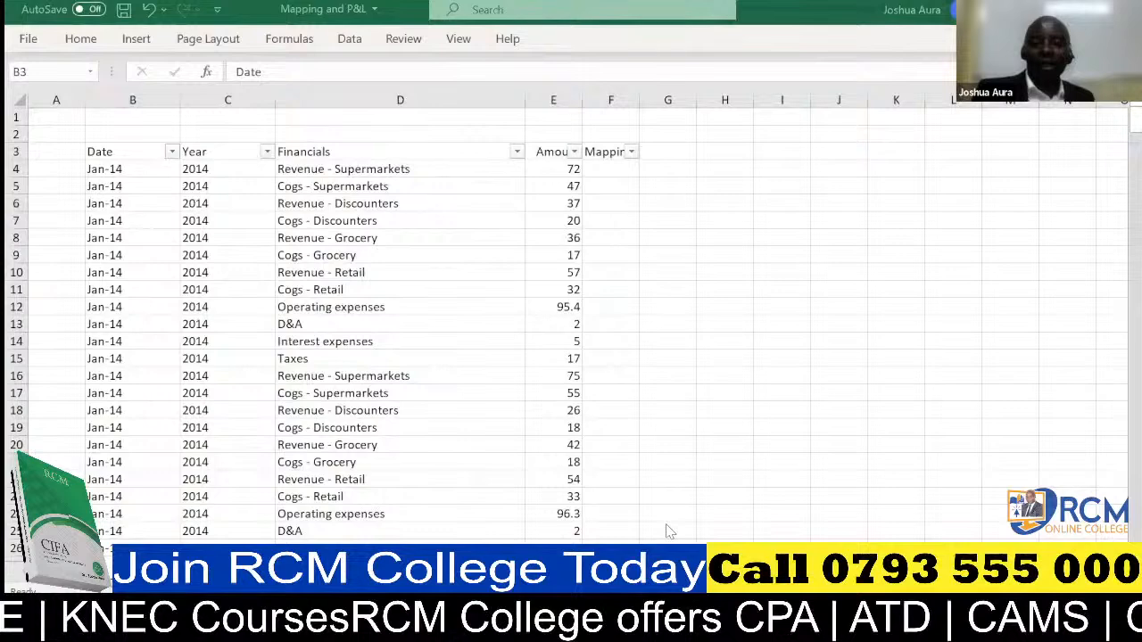
left_click(516, 154)
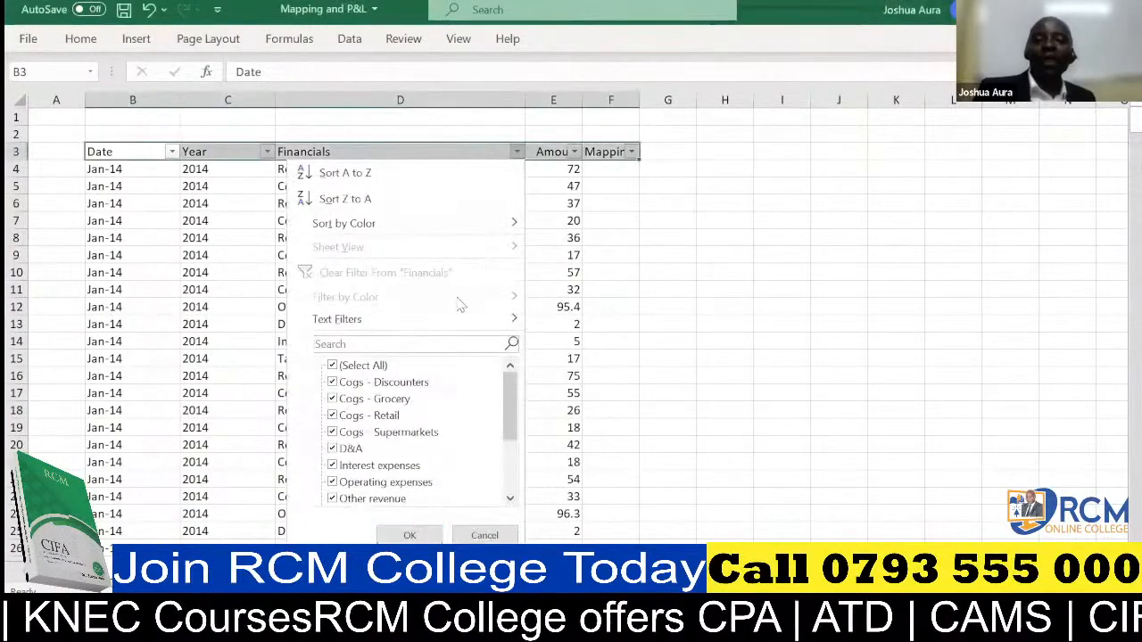
left_click(441, 345)
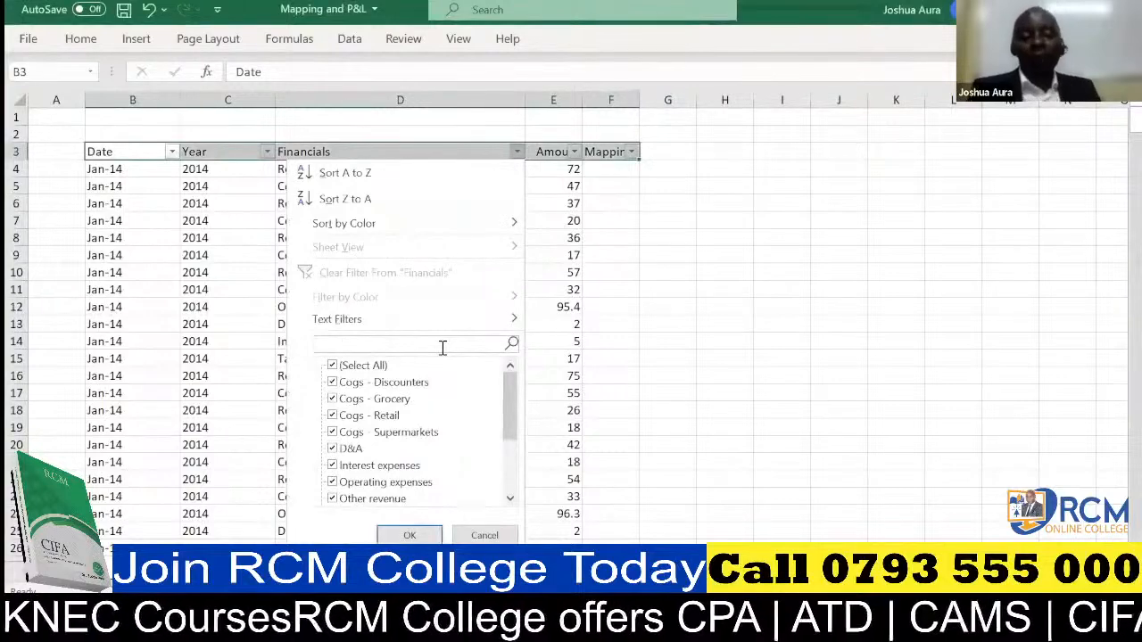
type("Reve")
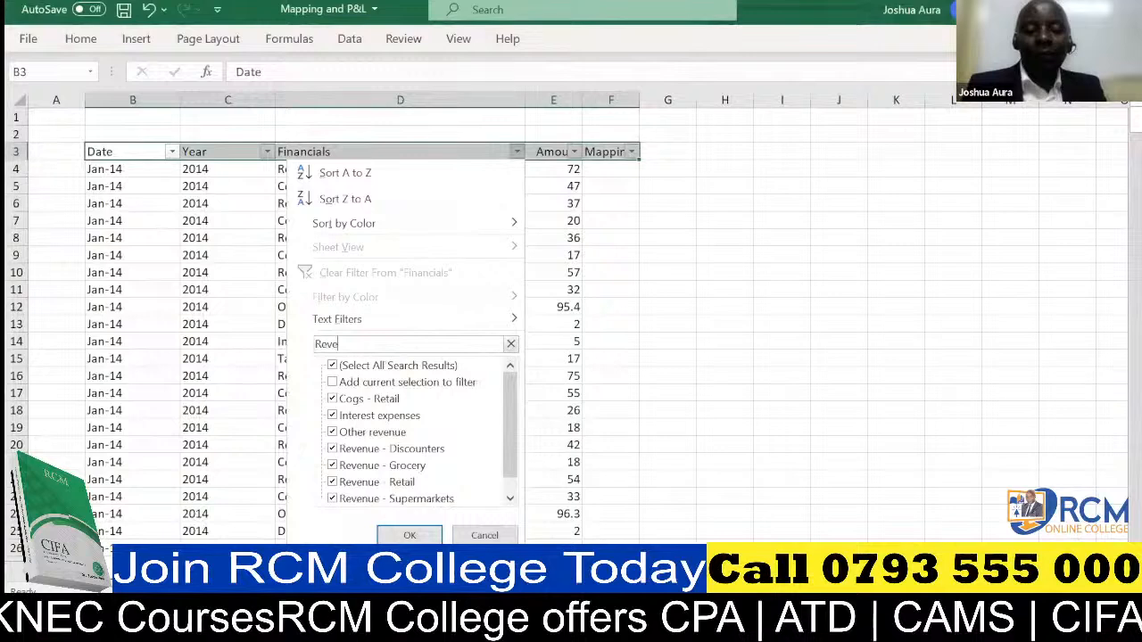
type("nue")
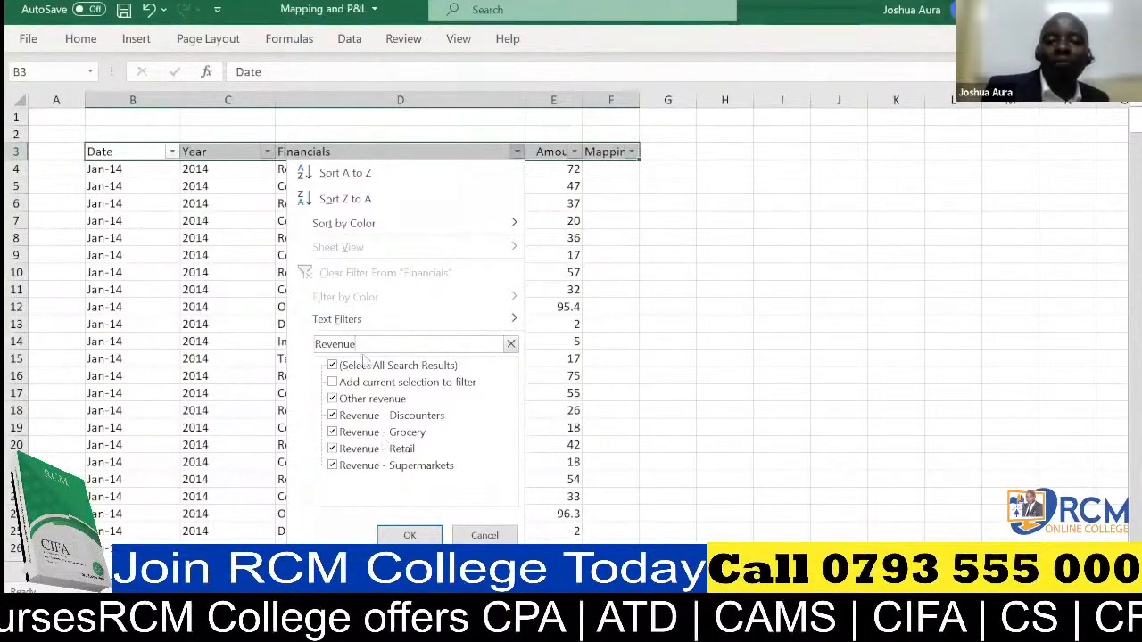
left_click(409, 536)
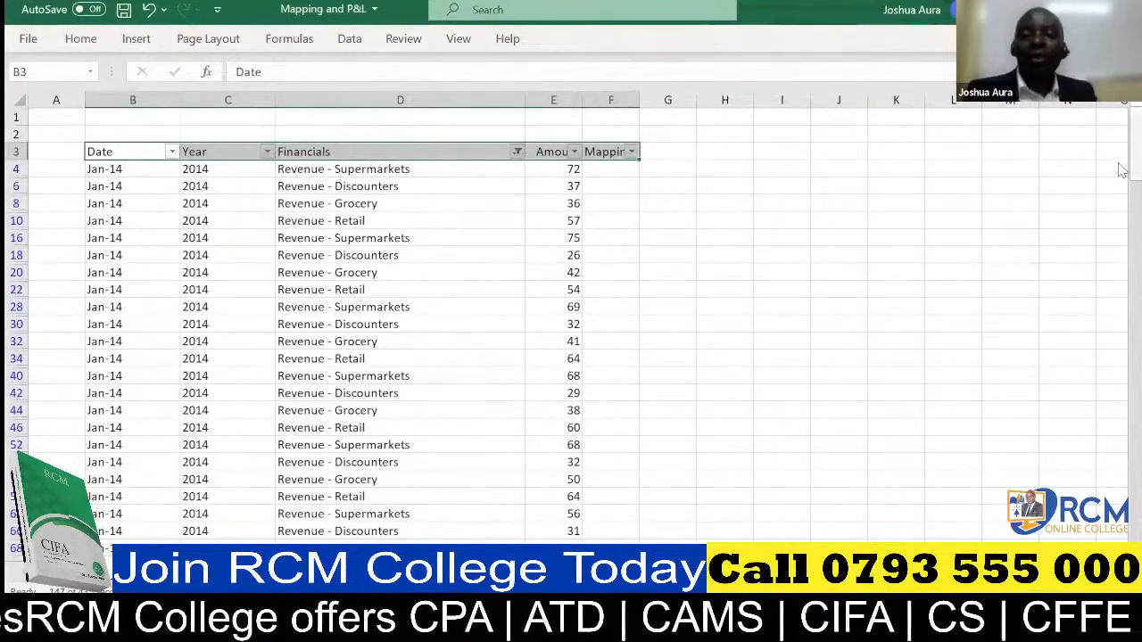
Review the filtered rows and enter "Revenue" in cell F4 under the Mapping header.
left_click_drag(1121, 169, 1121, 501)
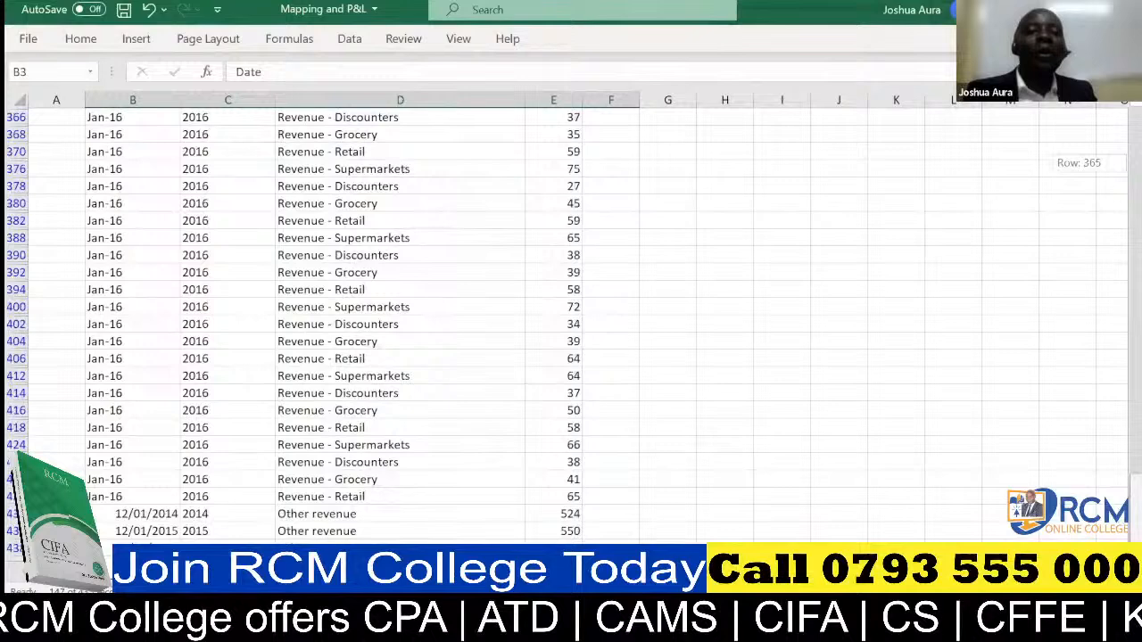
left_click_drag(1121, 165, 1121, 125)
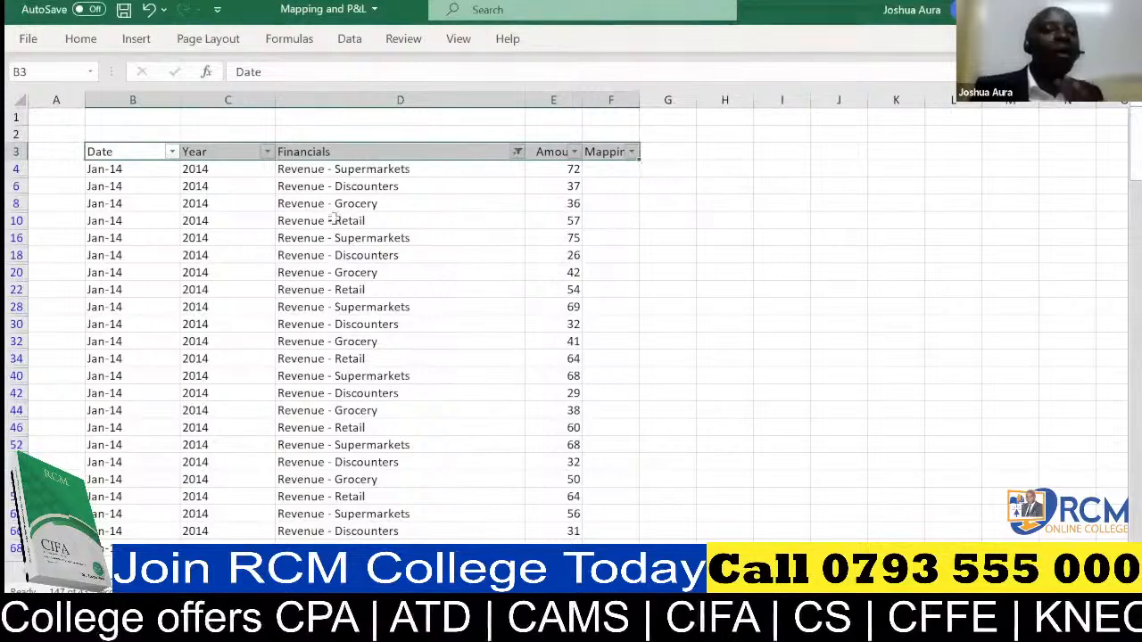
left_click(602, 168)
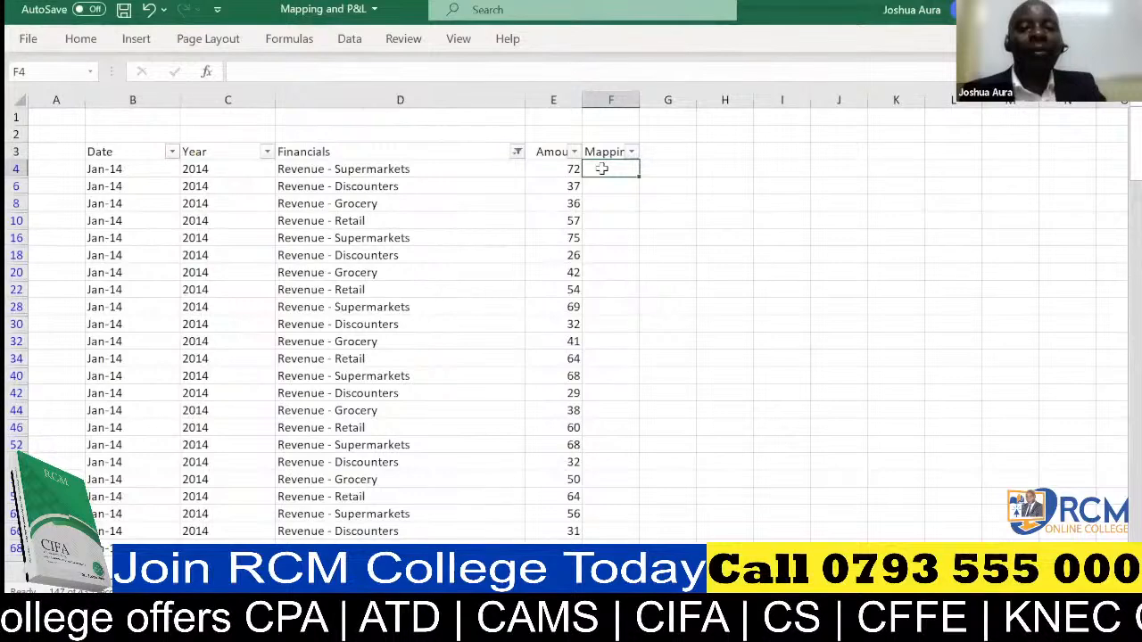
type("Revenue")
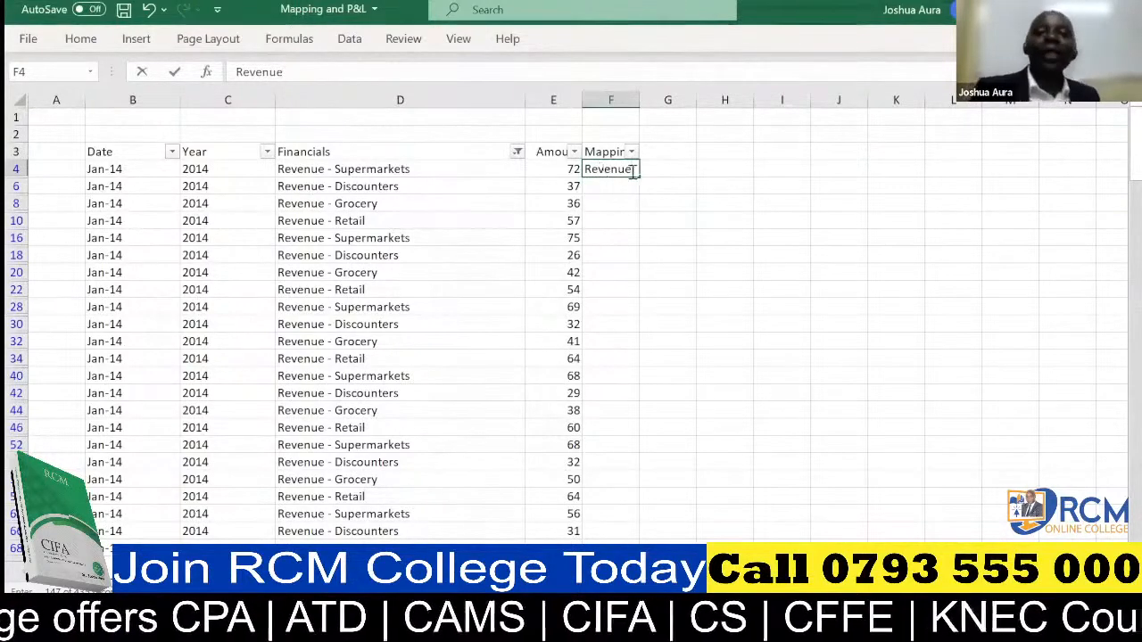
left_click(661, 165)
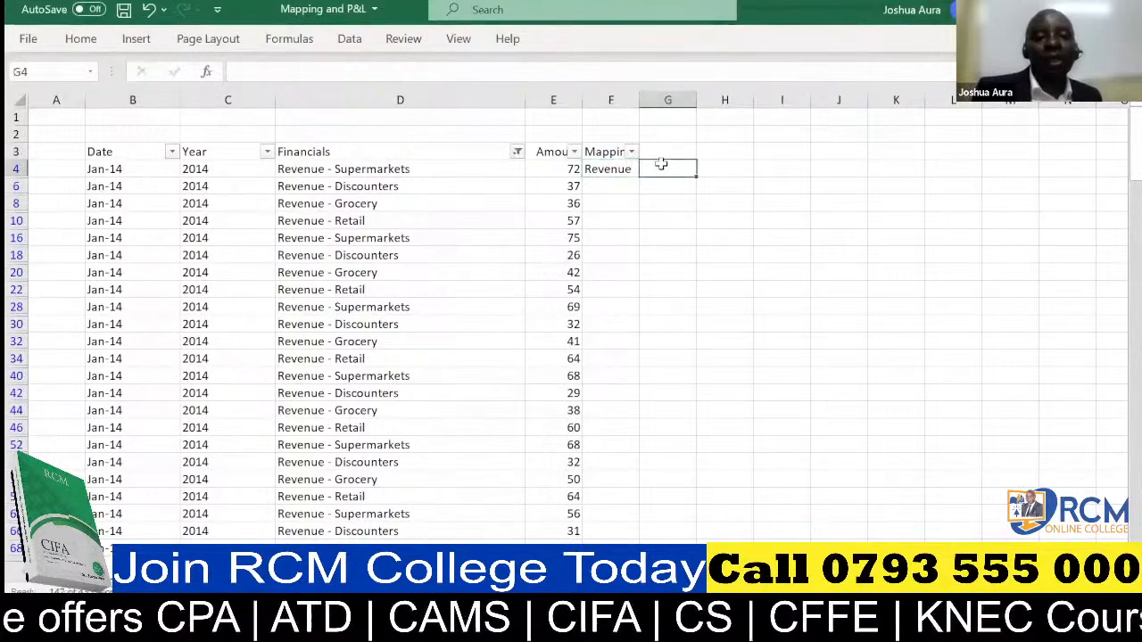
Copy the Revenue label from F4 to all the filtered rows below it in the Mapping column.
left_click(613, 169)
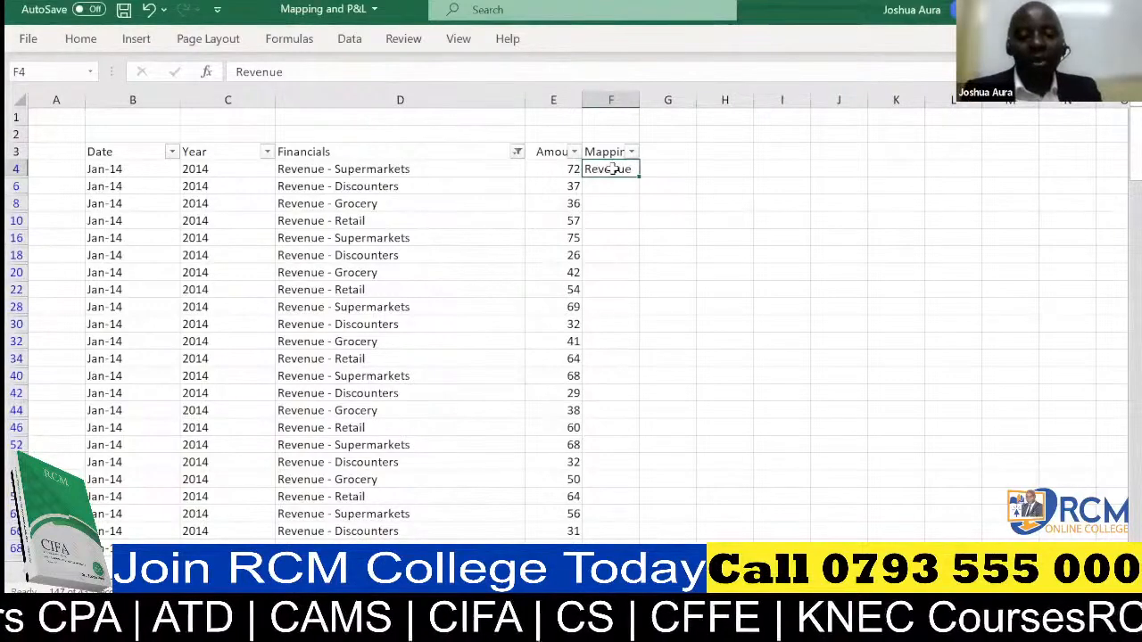
key("ctrl+c")
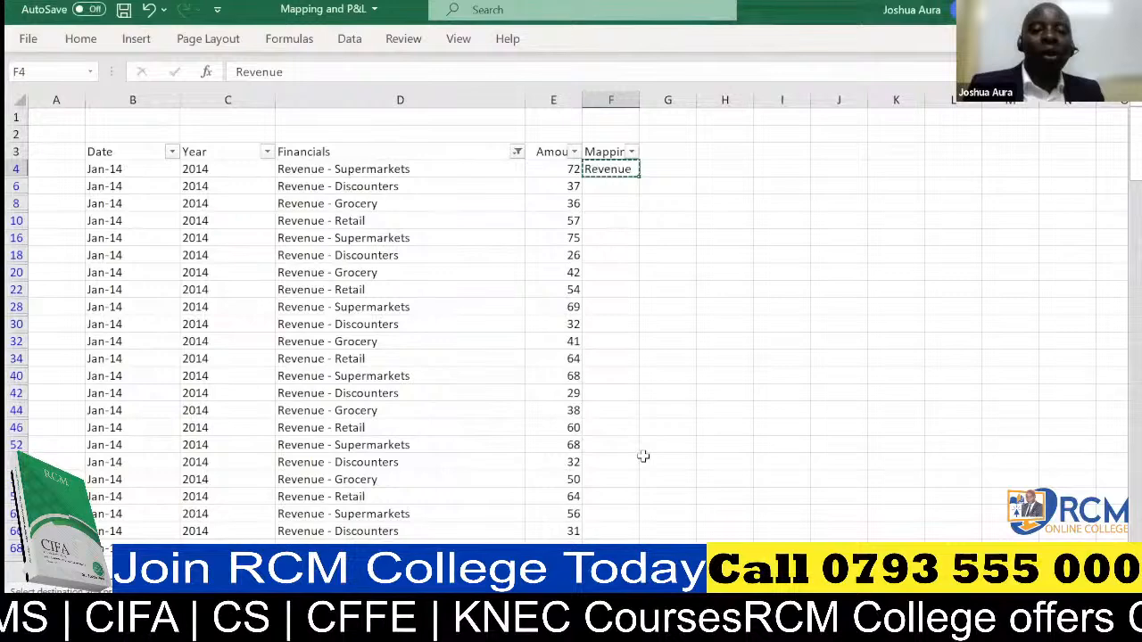
key("ctrl+shift+Down")
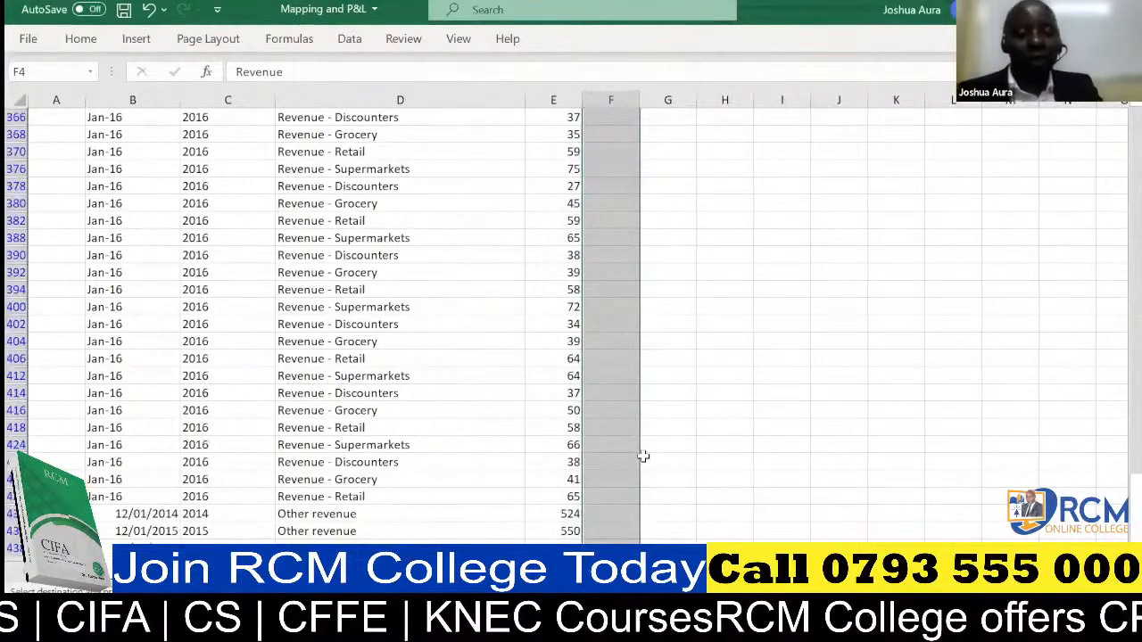
key("ctrl+v")
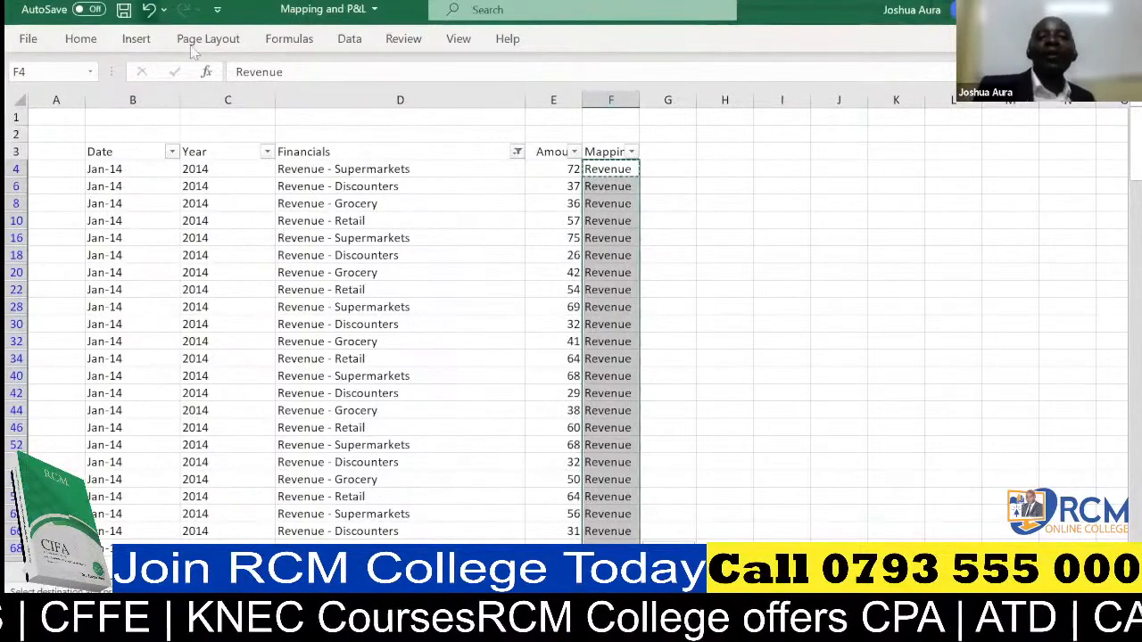
left_click(598, 513)
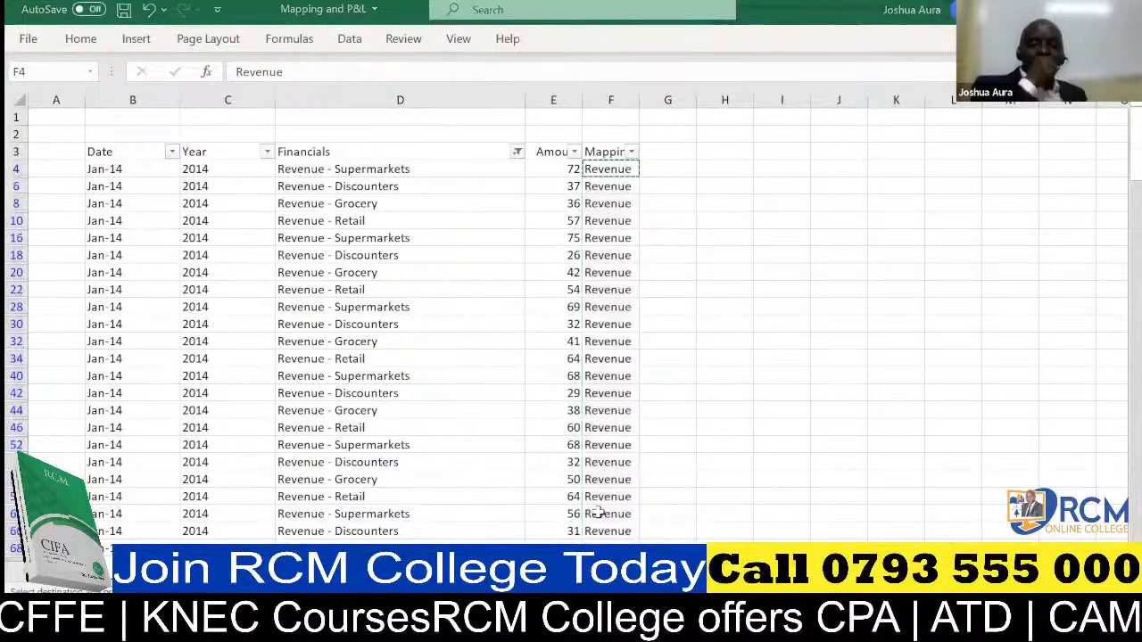
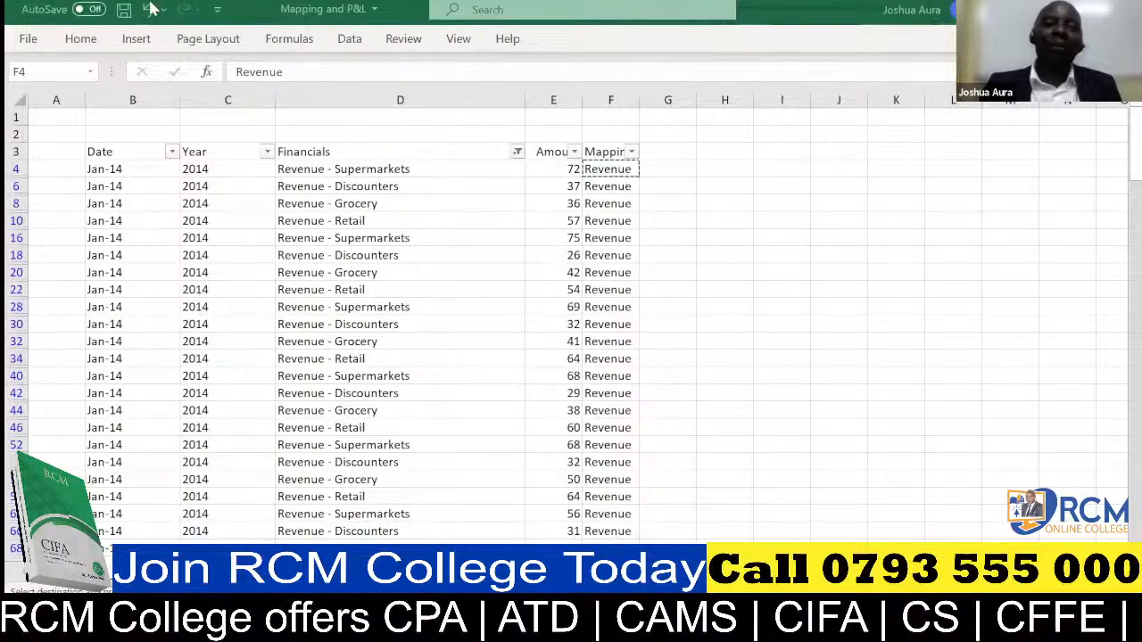
Undo the Revenue entries in the Mapping column and select all items in the Financials filter.
left_click(149, 9)
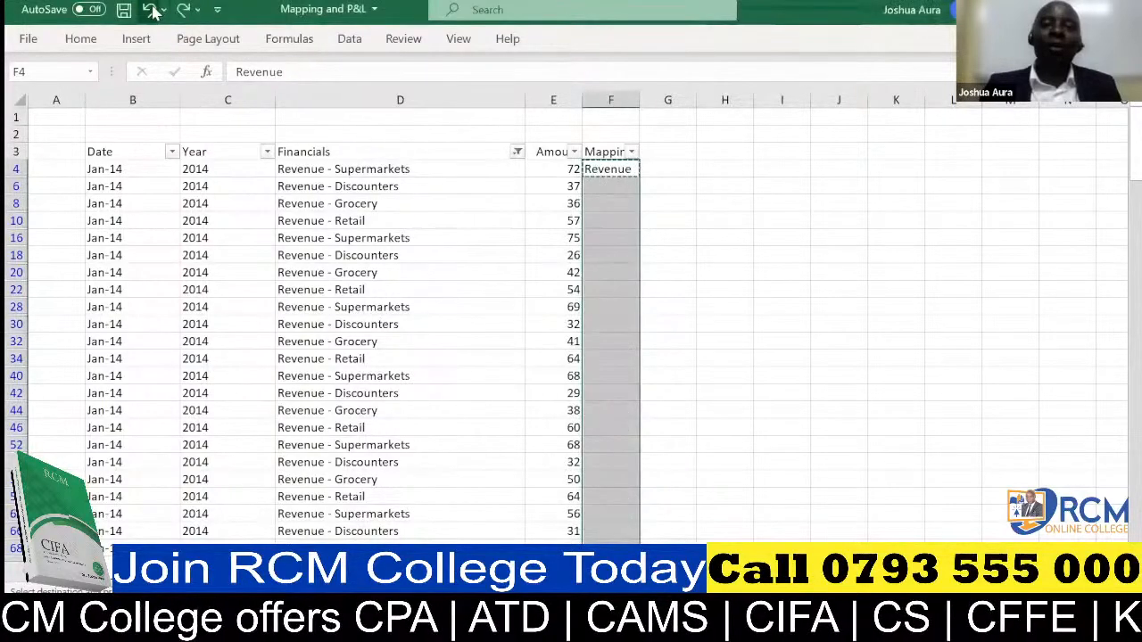
left_click(150, 9)
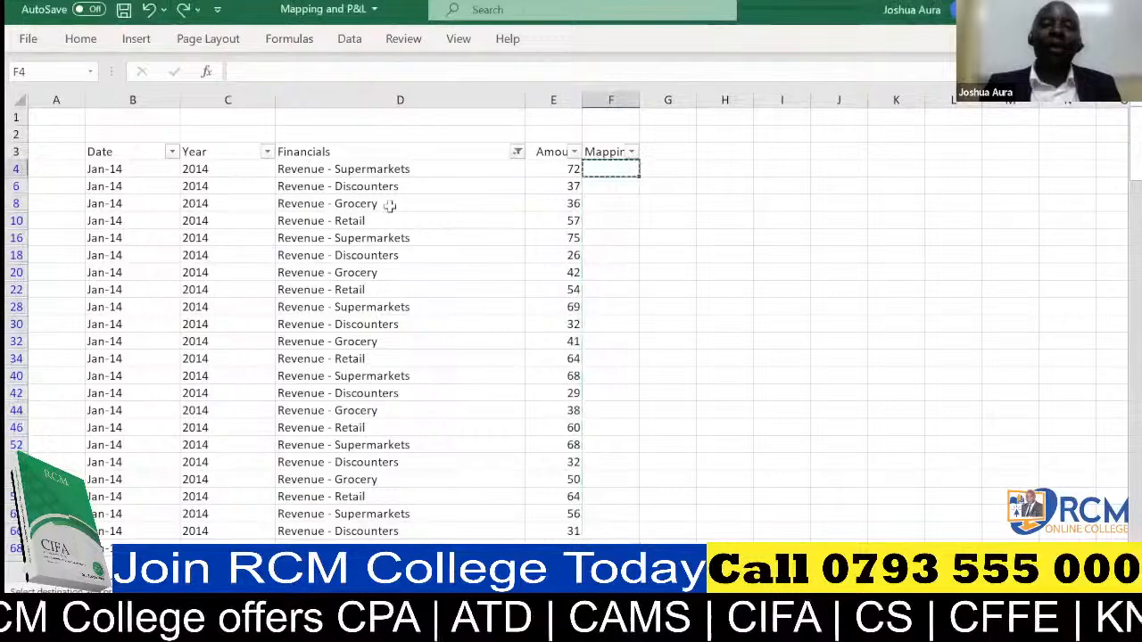
left_click(517, 152)
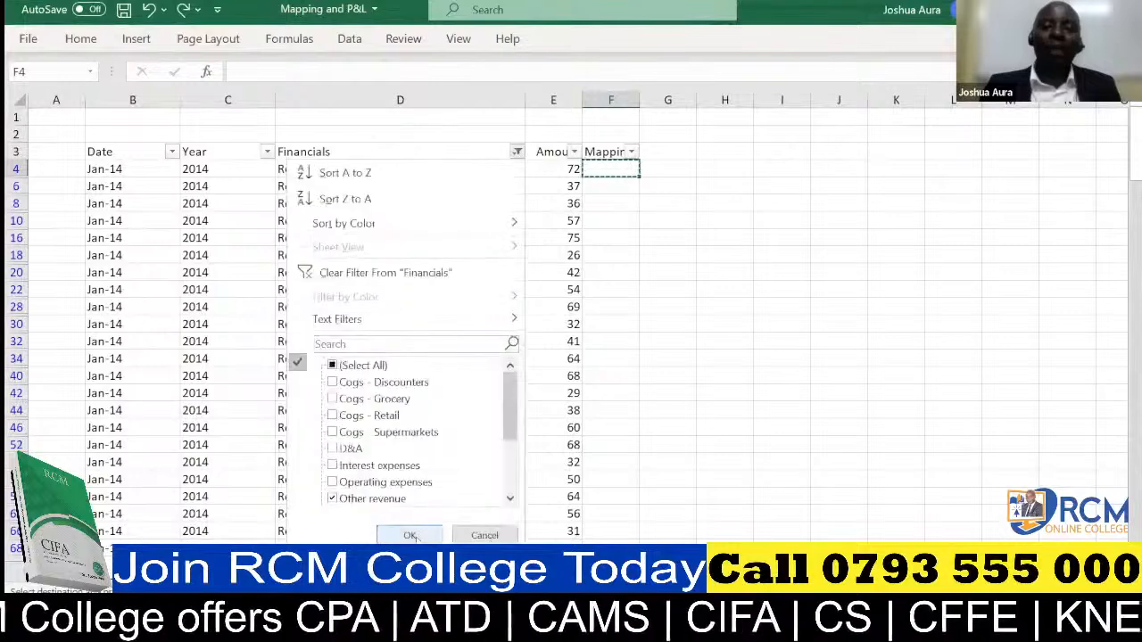
left_click(413, 535)
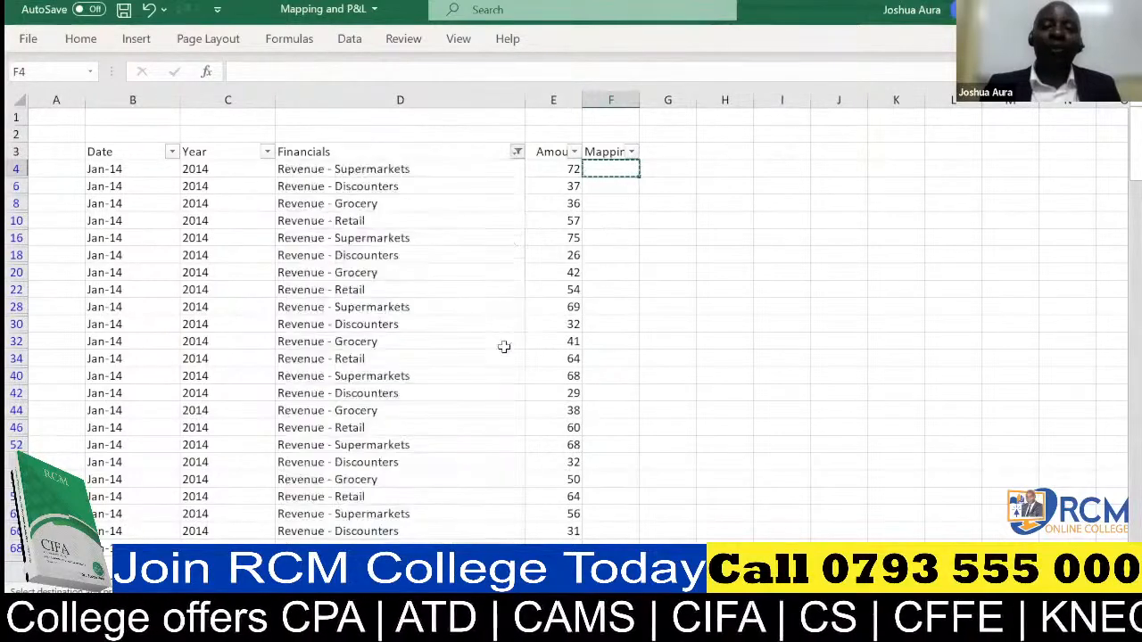
left_click(517, 152)
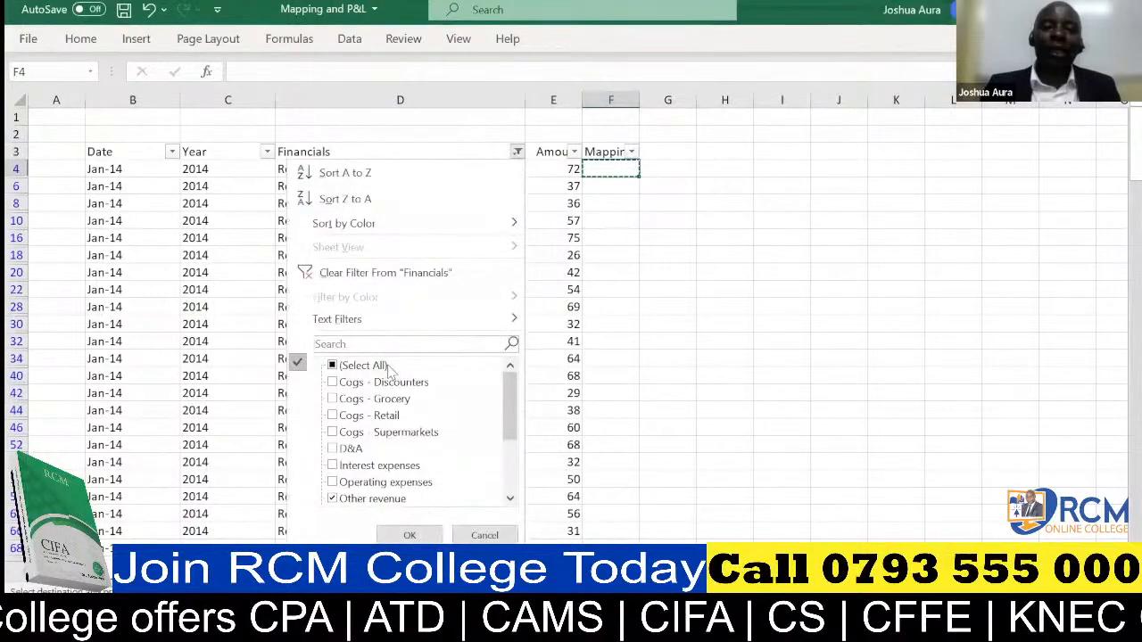
left_click(384, 367)
left_click(412, 534)
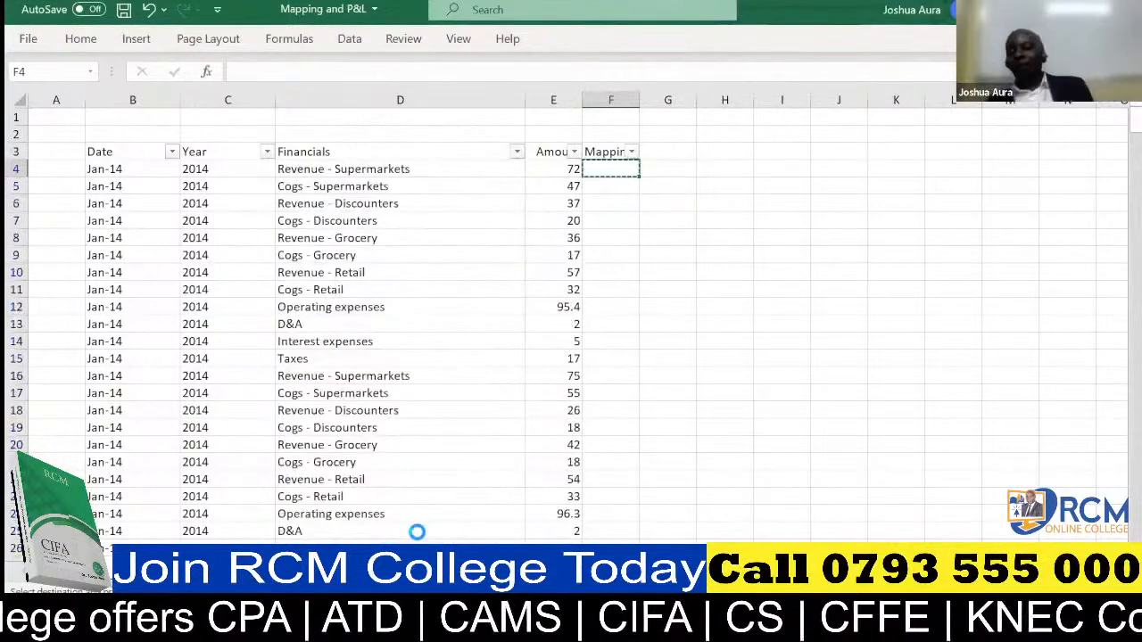
left_click(711, 396)
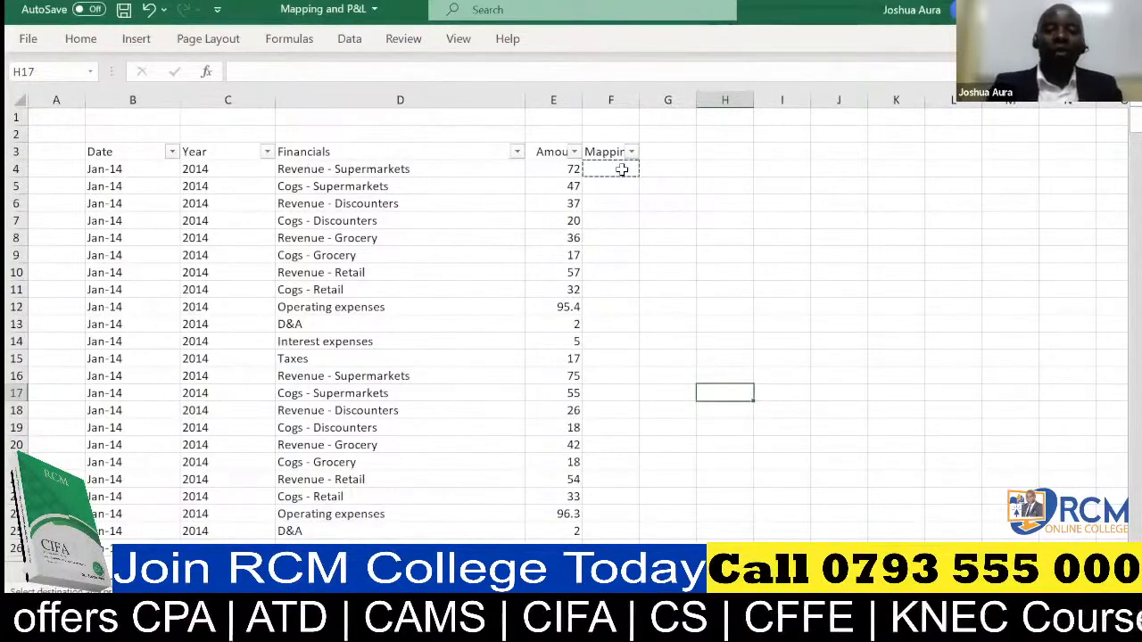
Filter the Financials column with the search text "Revenue", keeping all the matching items.
key("ctrl+c")
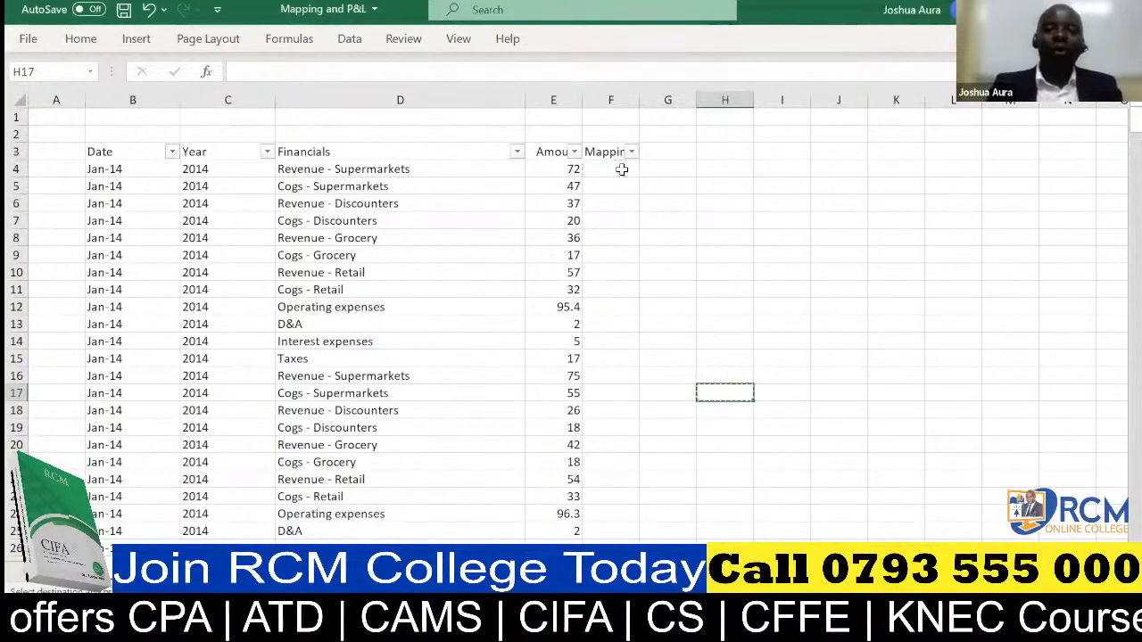
left_click(516, 153)
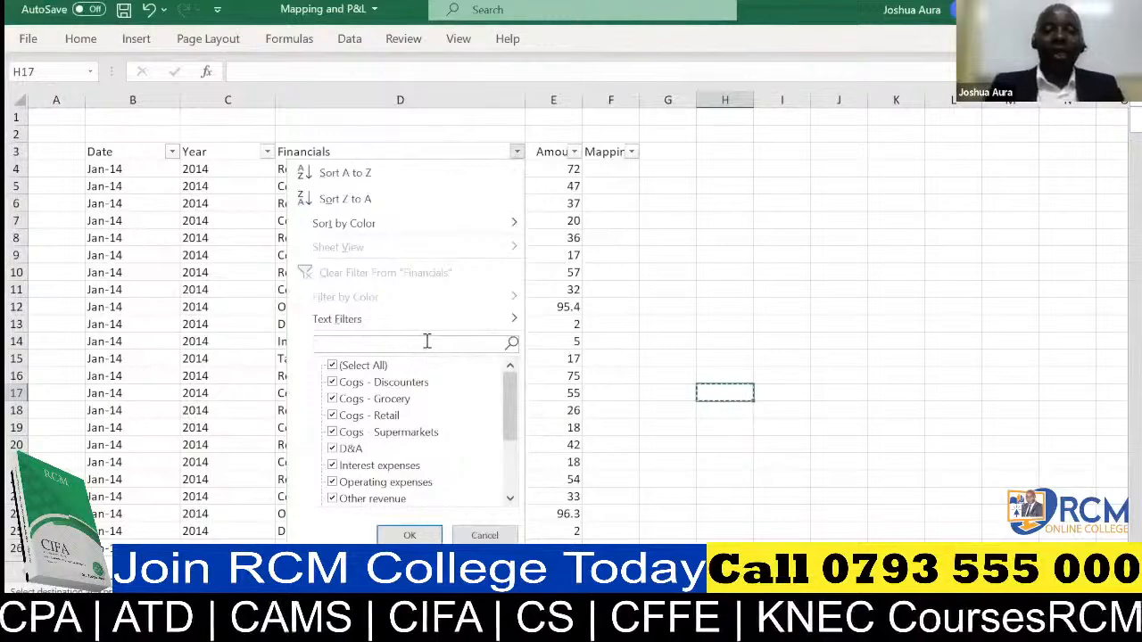
type("Revenue")
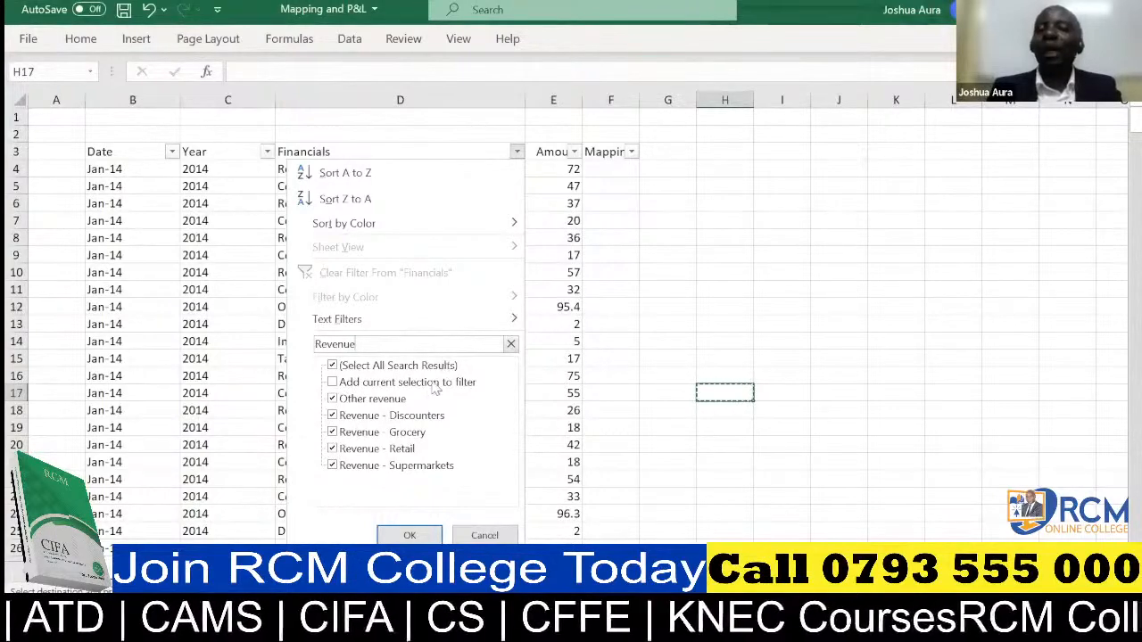
left_click(410, 535)
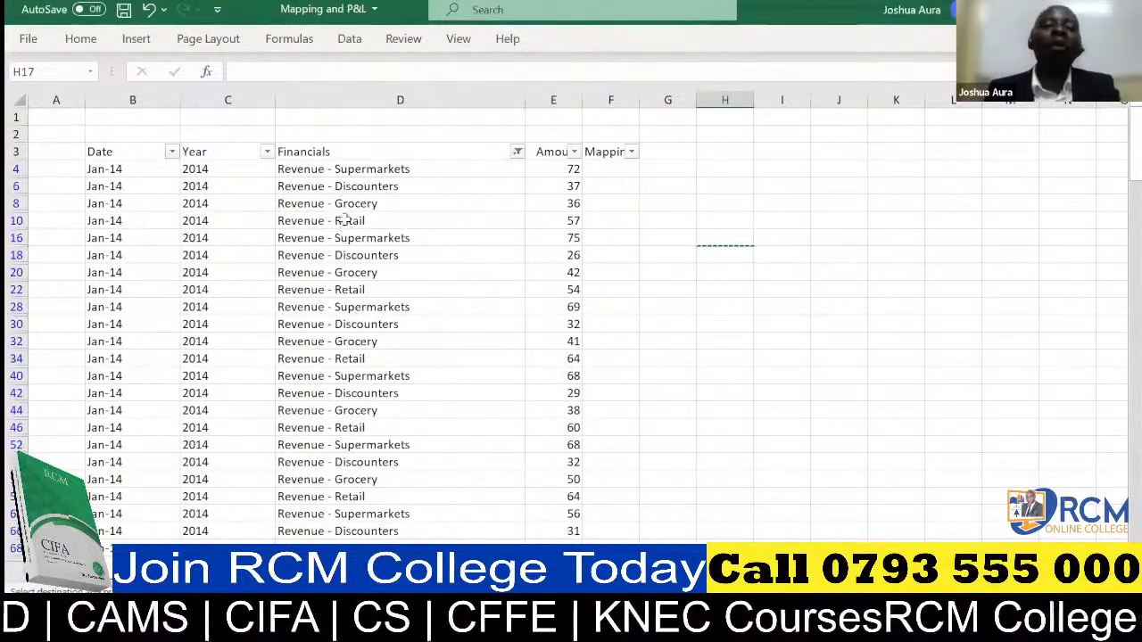
Enter "Revenue" in cell F4 as the mapping for the first filtered row.
left_click(598, 170)
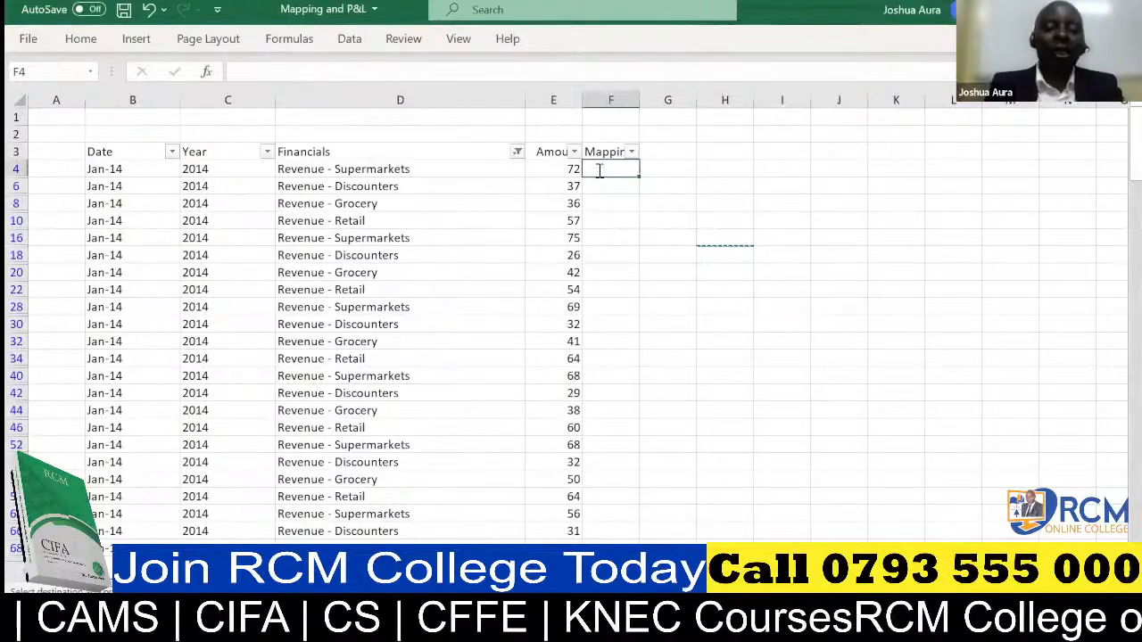
type("Reve")
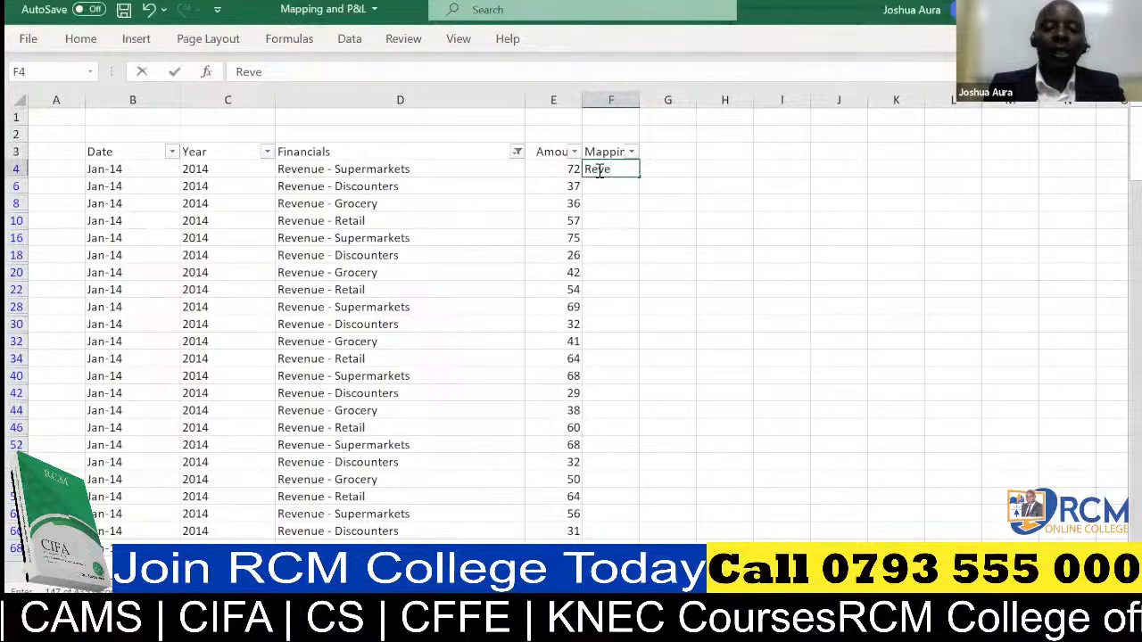
type("nue")
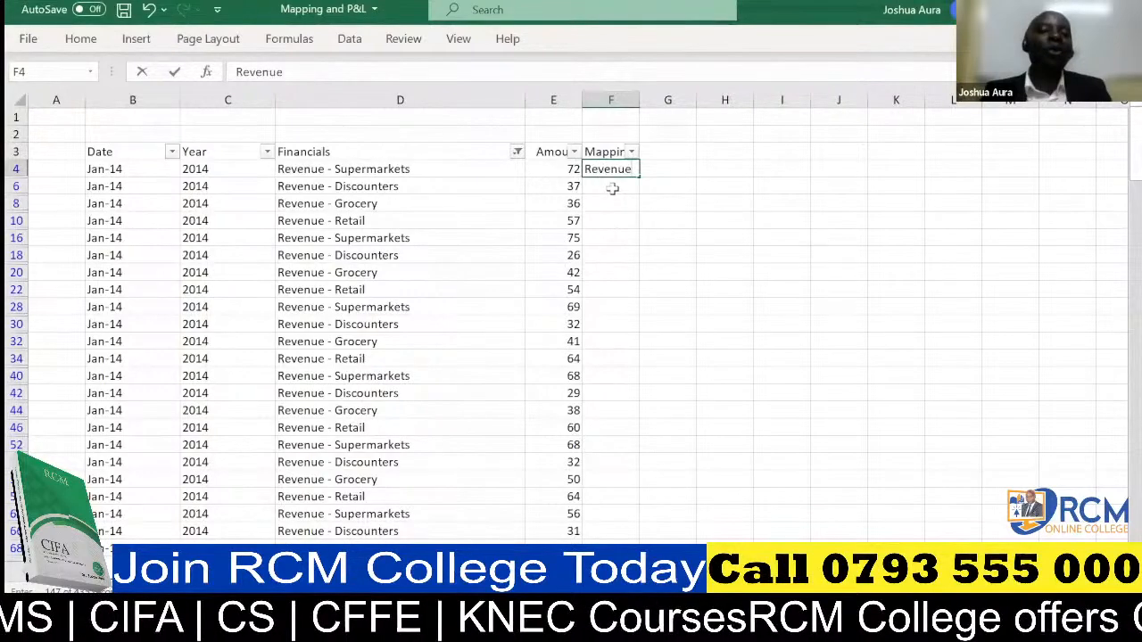
key("Tab")
key("ctrl+Up")
left_click(606, 172)
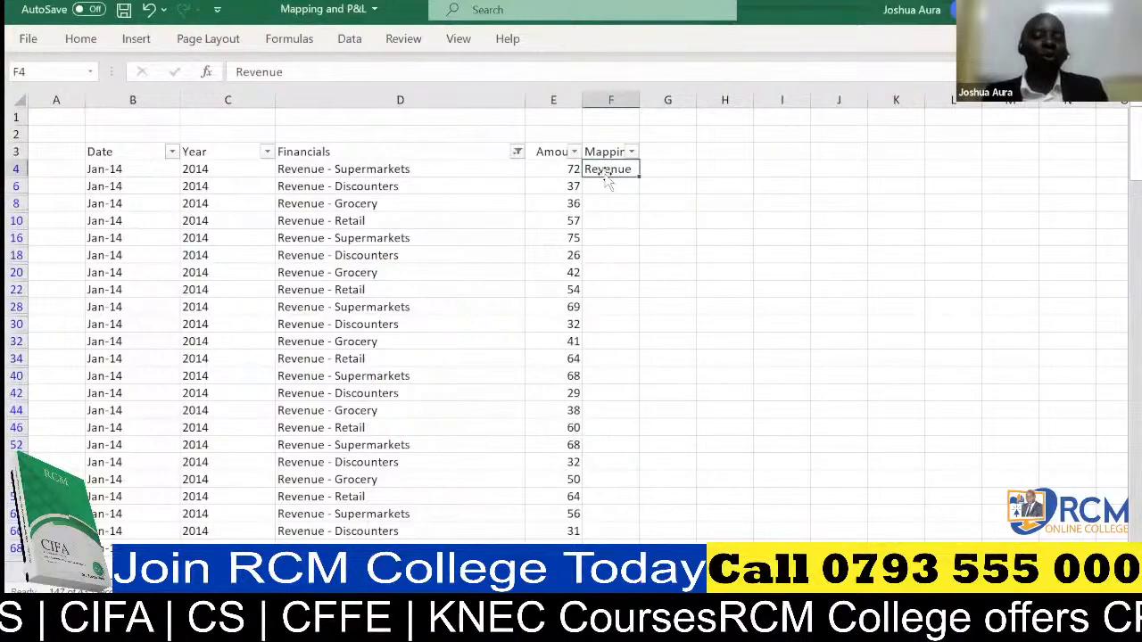
Copy the Revenue label from F4 down the Mapping column to all the filtered rows.
key("ctrl+c")
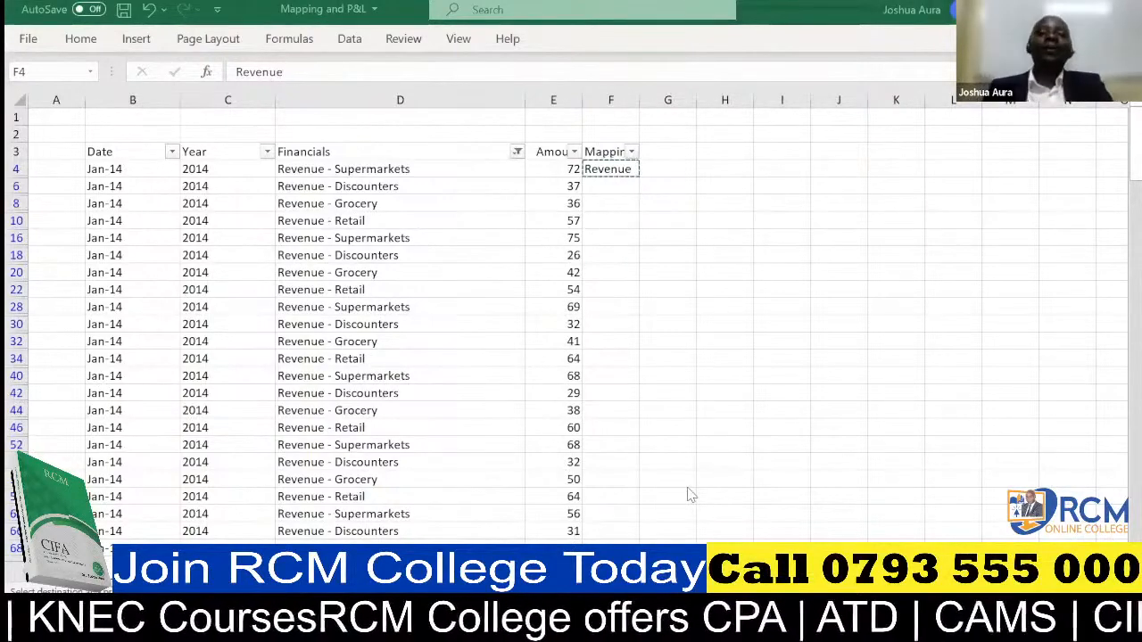
left_click(612, 164)
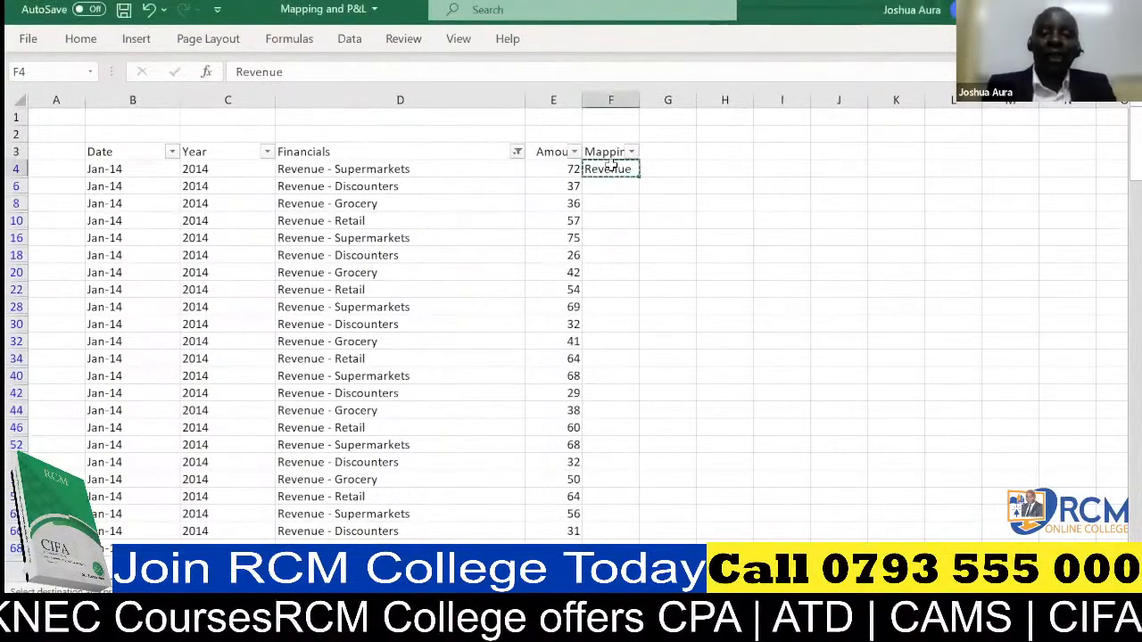
key("ctrl+shift+End")
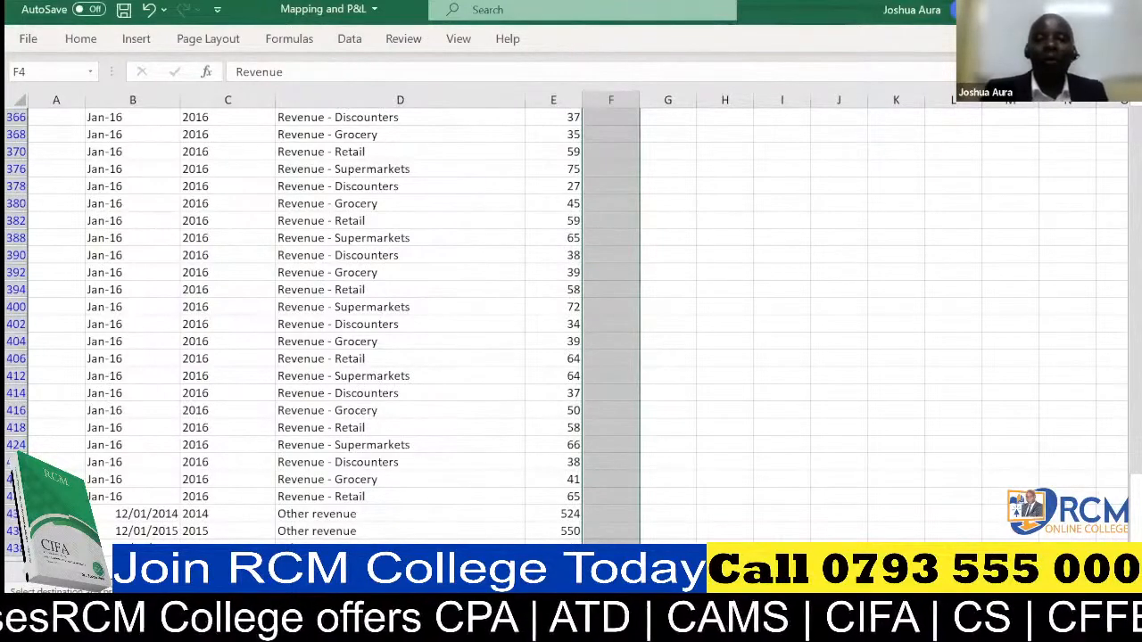
key("ctrl+shift+Up")
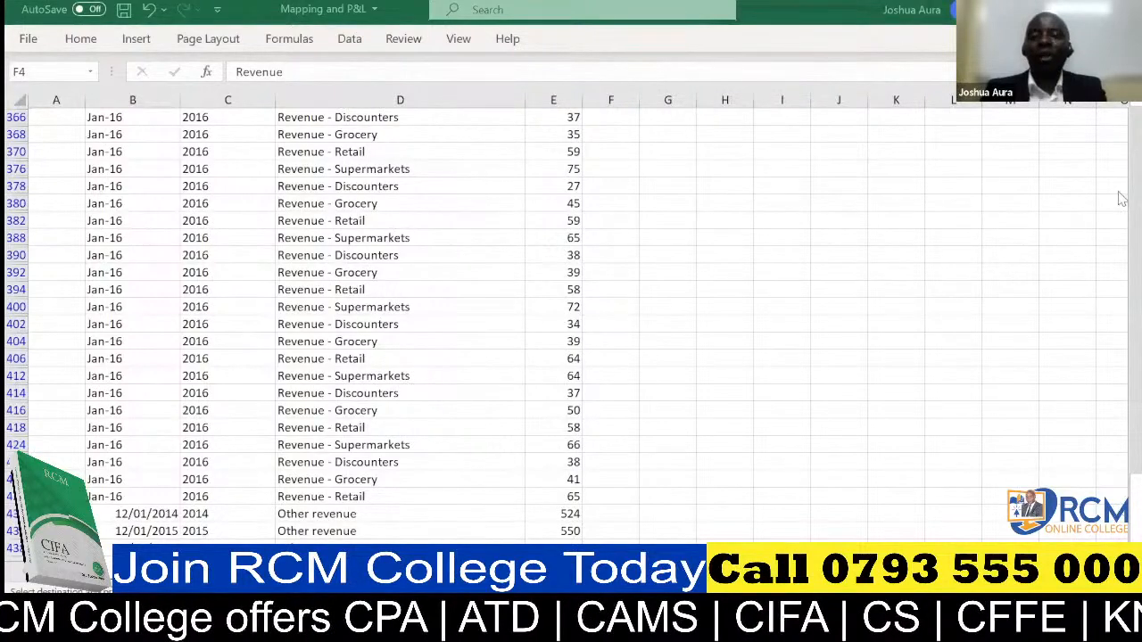
scroll(1121, 198, "up", 1)
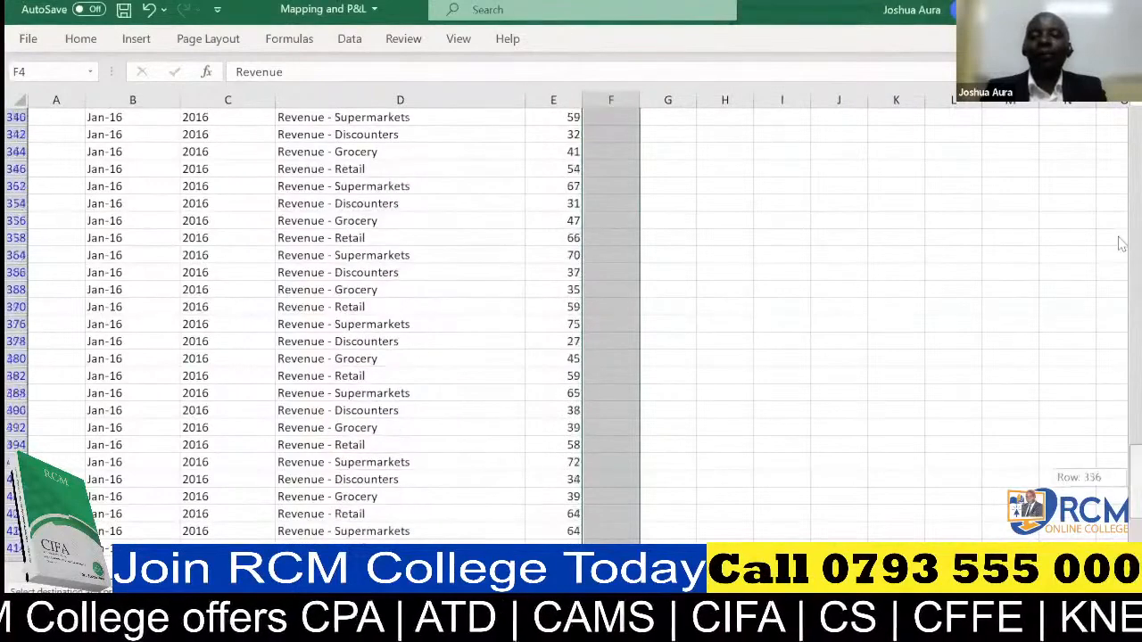
left_click_drag(1121, 242, 1122, 114)
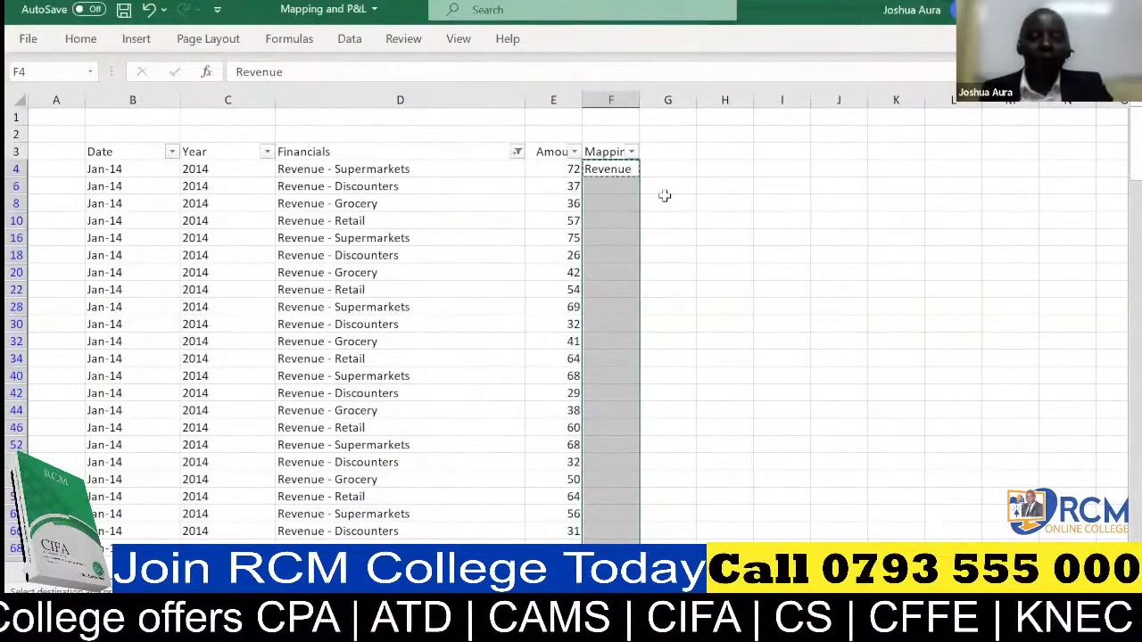
key("ctrl+v")
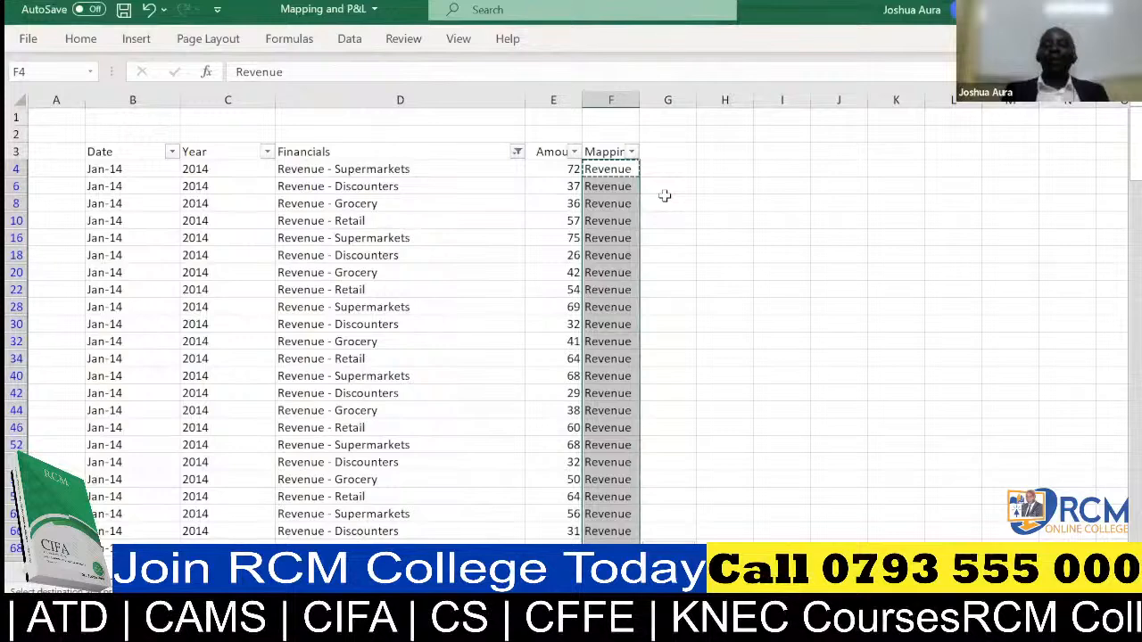
left_click(667, 519)
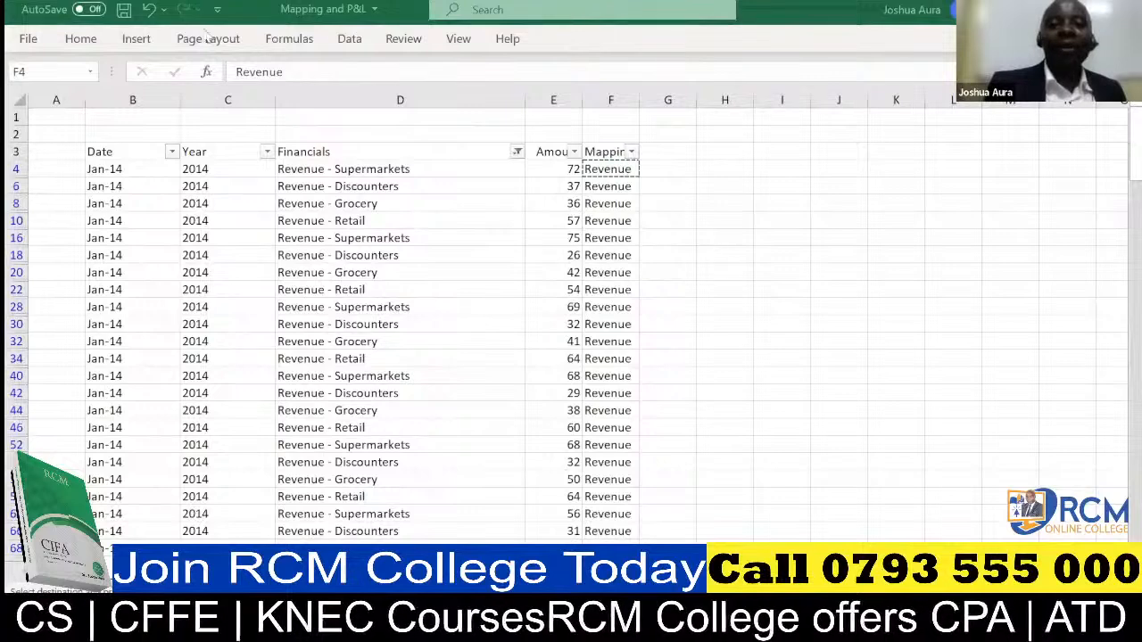
Undo the Revenue labels in the Mapping column and the filter changes on the Financials column.
left_click(149, 9)
left_click(149, 9)
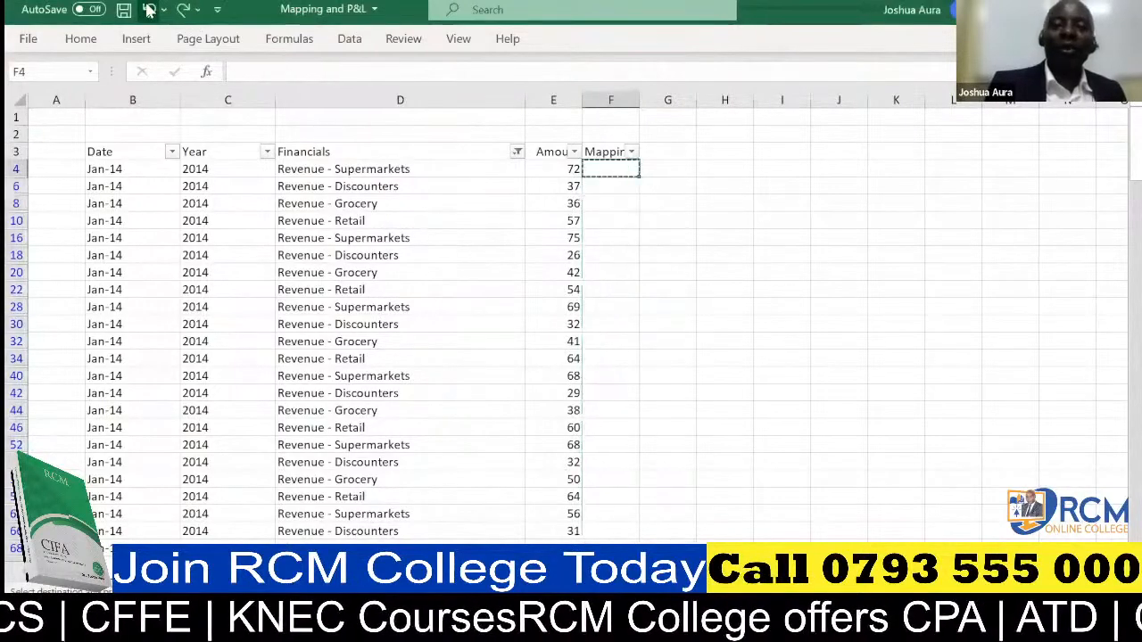
left_click(149, 9)
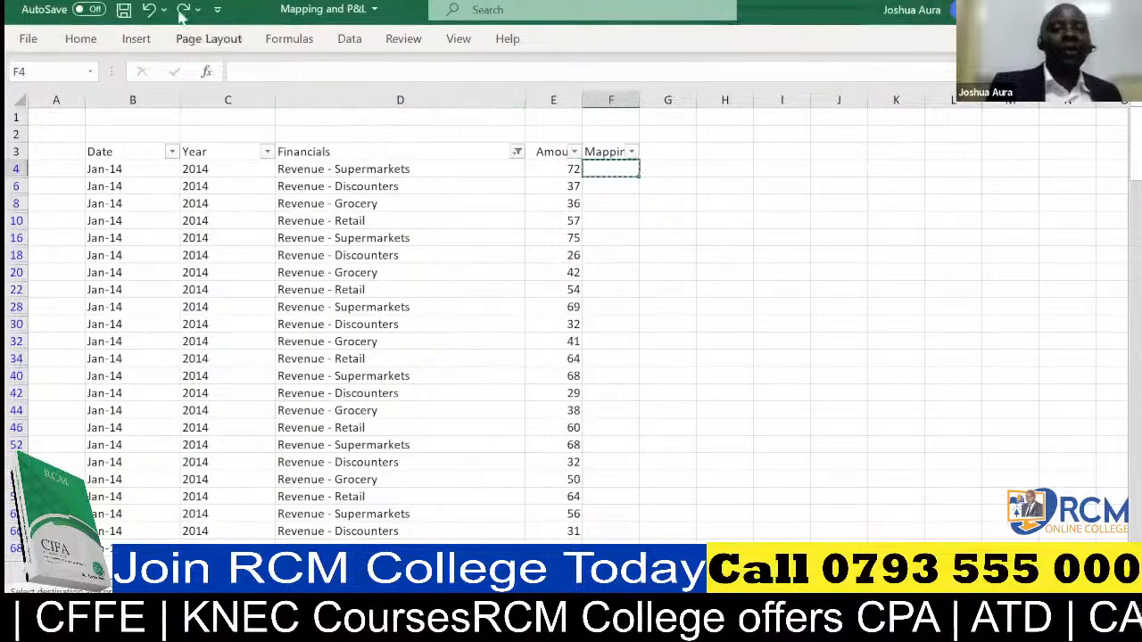
left_click(150, 10)
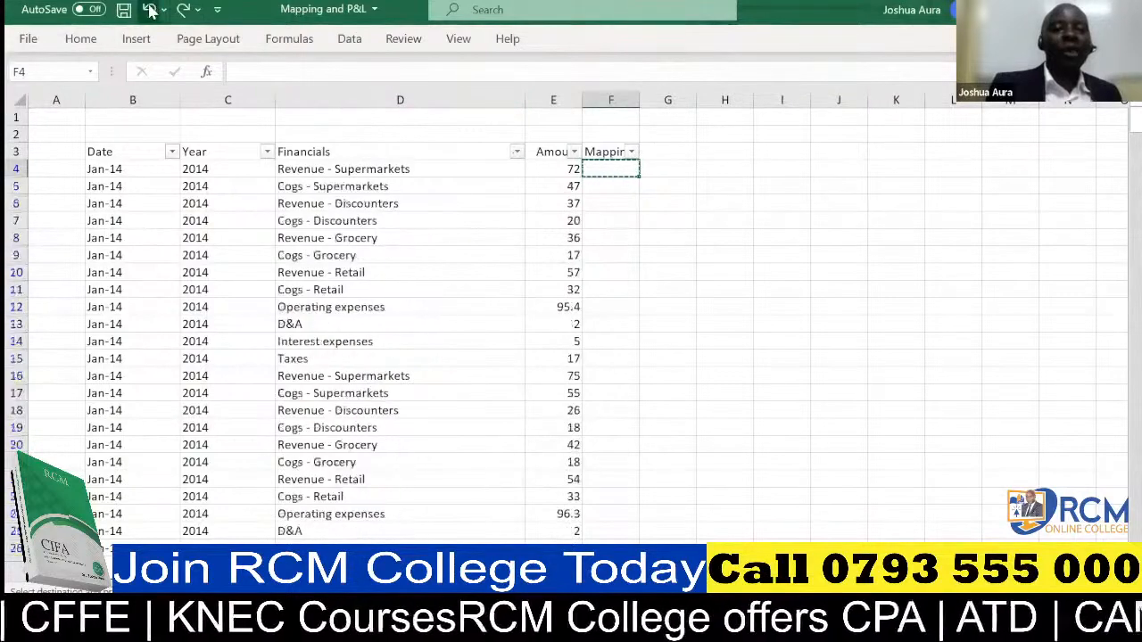
left_click(150, 10)
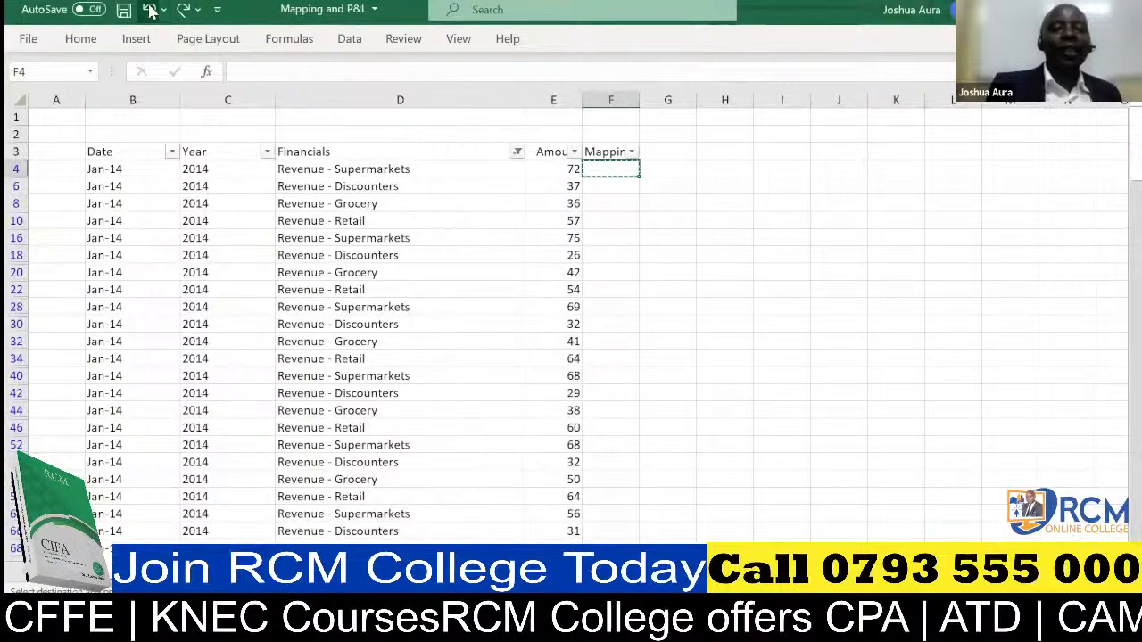
left_click(150, 9)
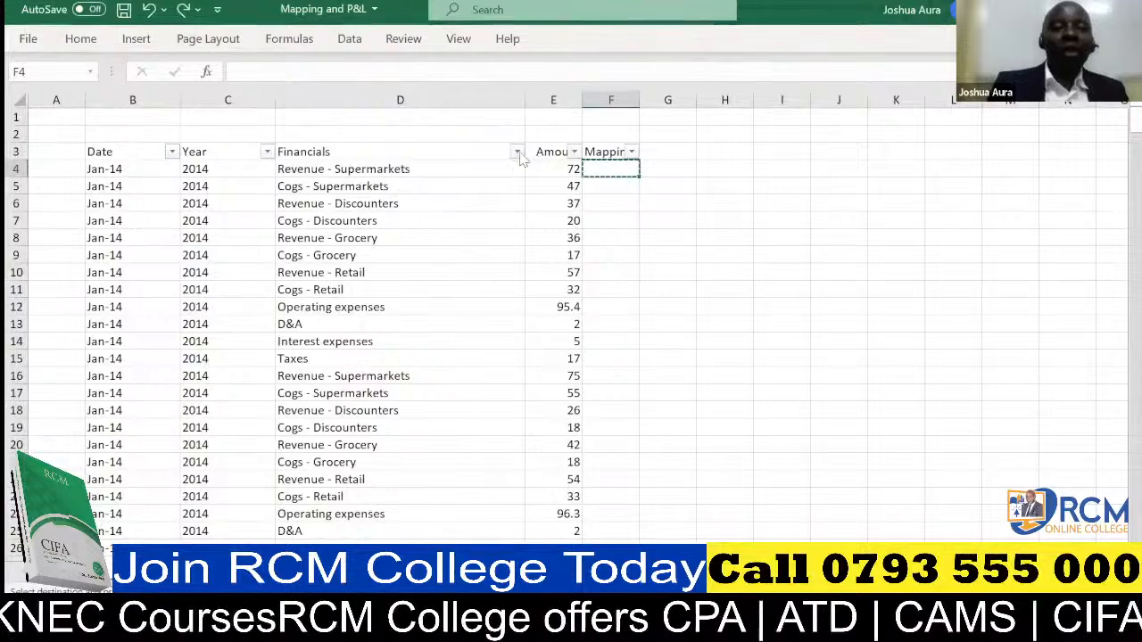
Filter the Financials column with the search text "revenue", keeping all the search results selected.
left_click(518, 153)
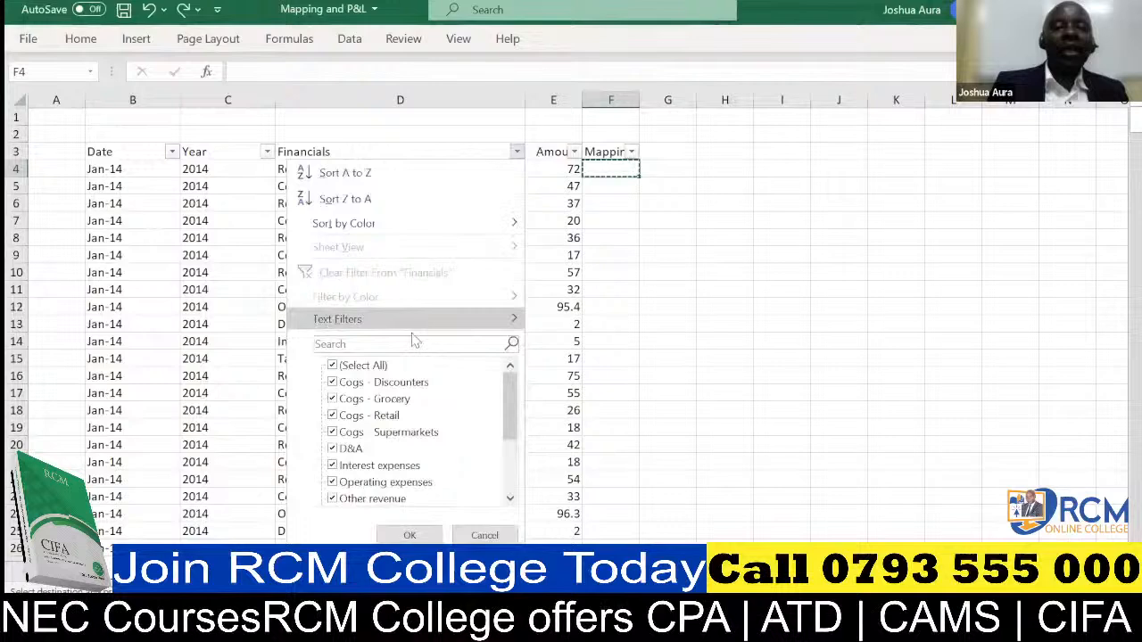
left_click(403, 343)
type("rev")
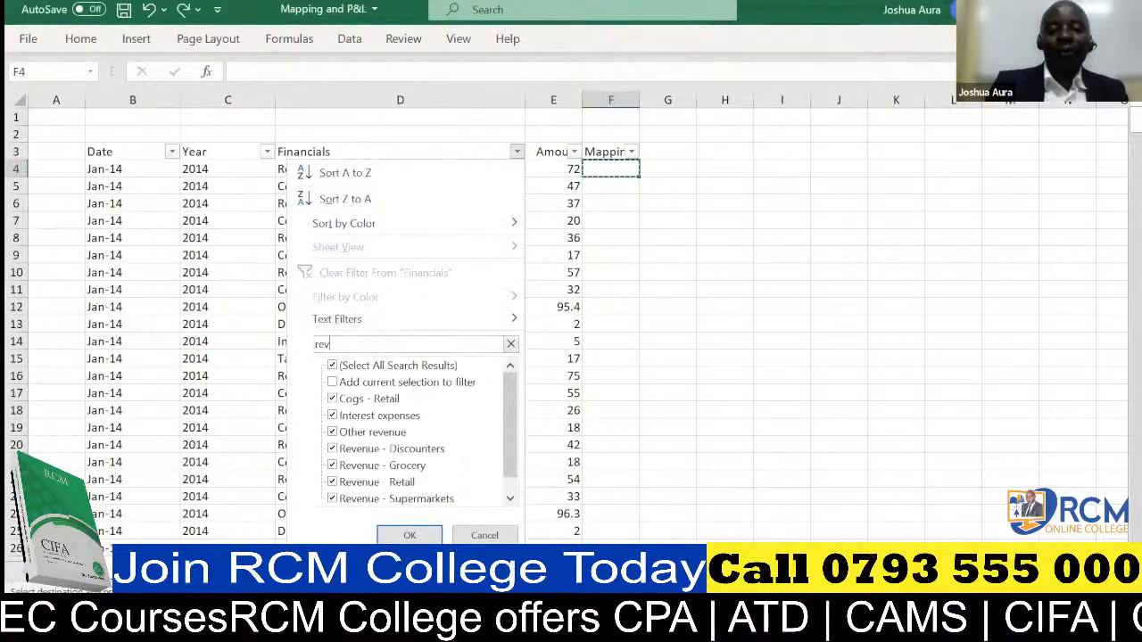
type("enue")
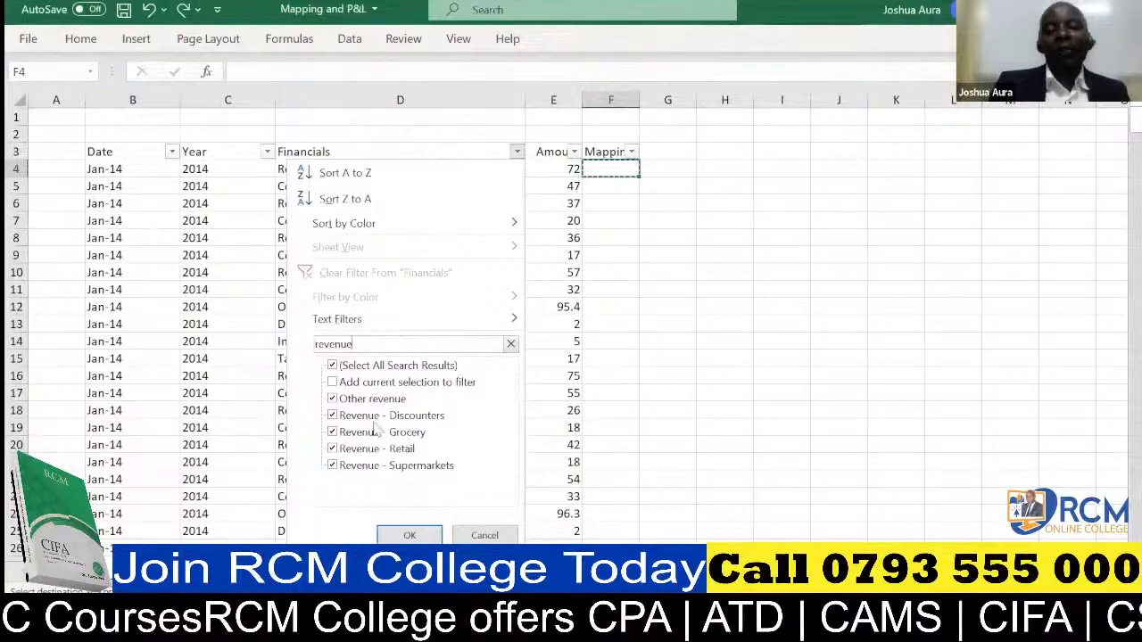
left_click(409, 535)
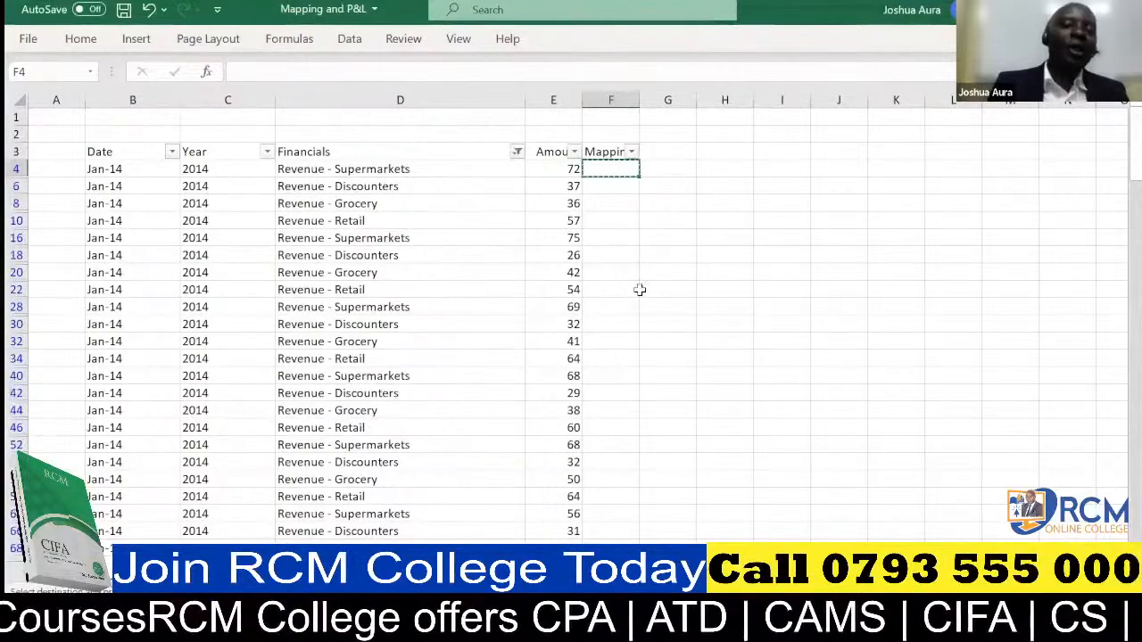
Enter "Revenue" in cell F4 as the mapping for the first row of the revenue-filtered data.
double_click(611, 169)
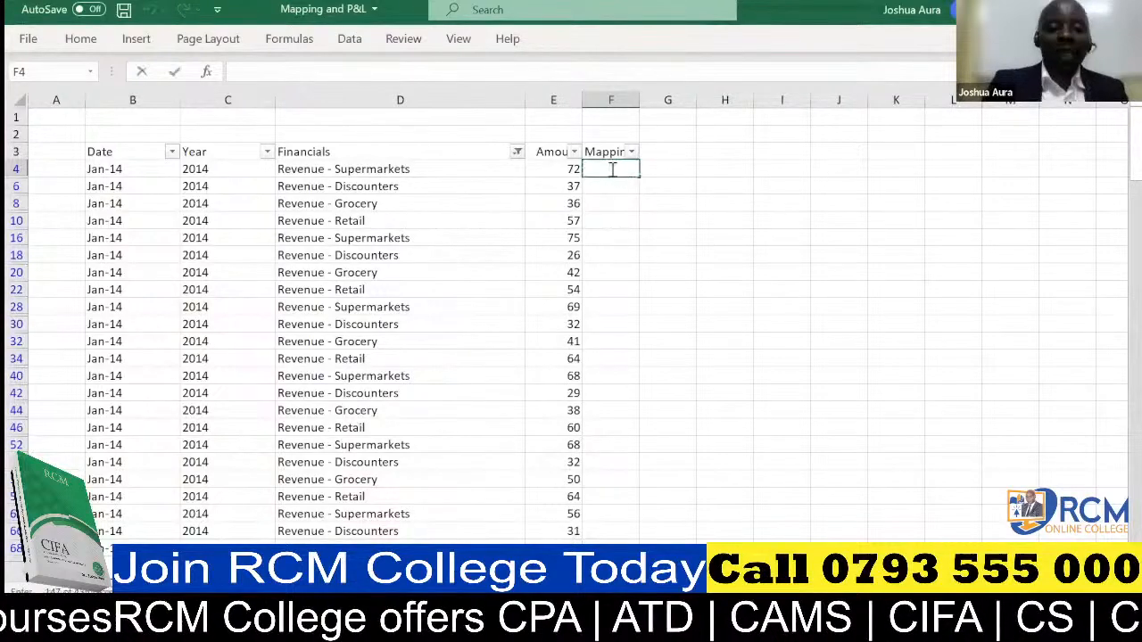
type("Revenue")
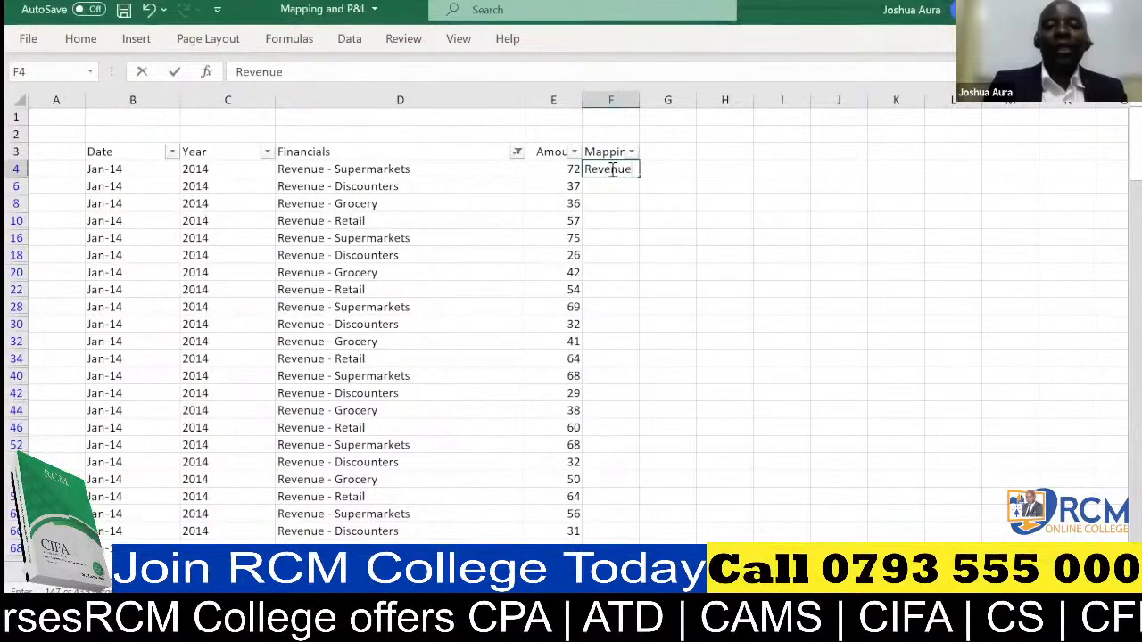
type("s")
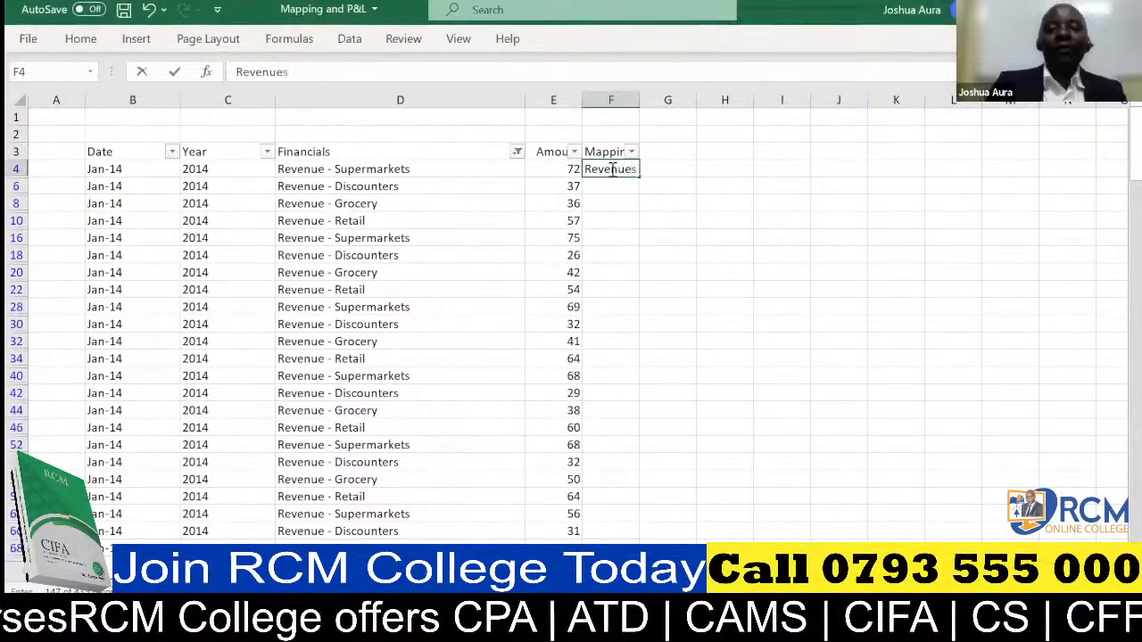
key("BackSpace")
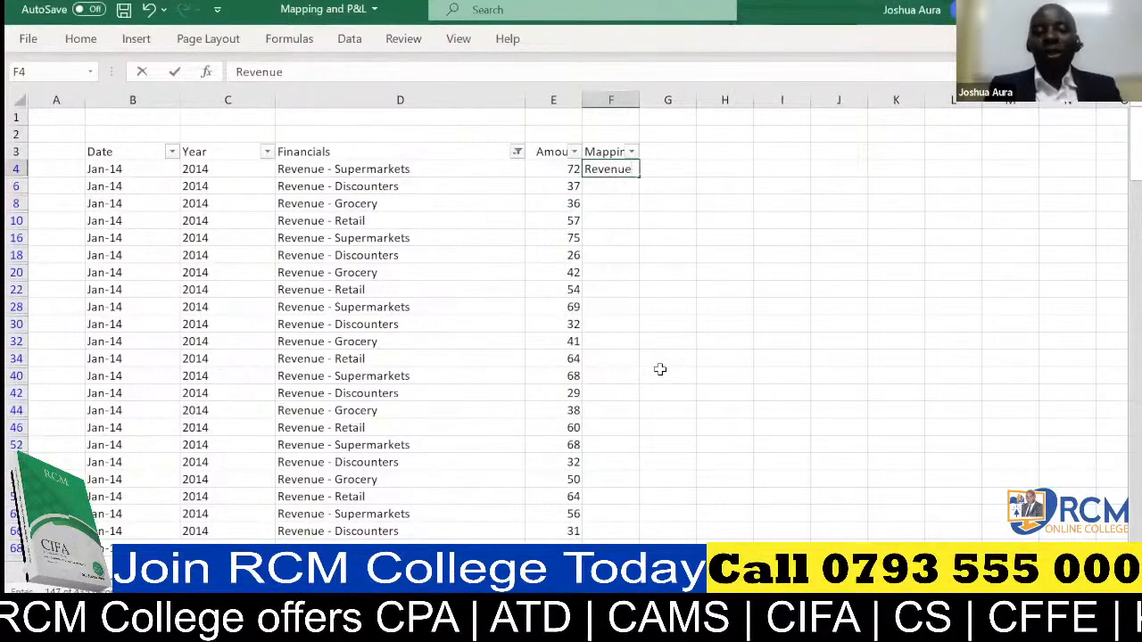
left_click(616, 184)
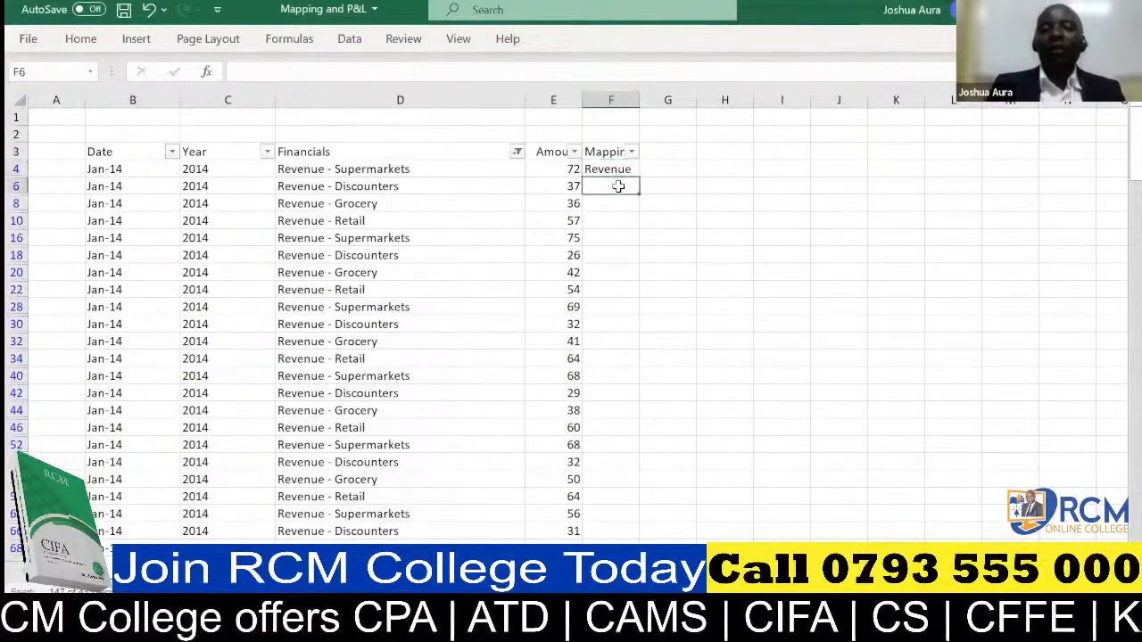
Copy the Revenue label from F4 into the Mapping column of every row in the revenue-filtered data.
left_click(616, 169)
key("ctrl+c")
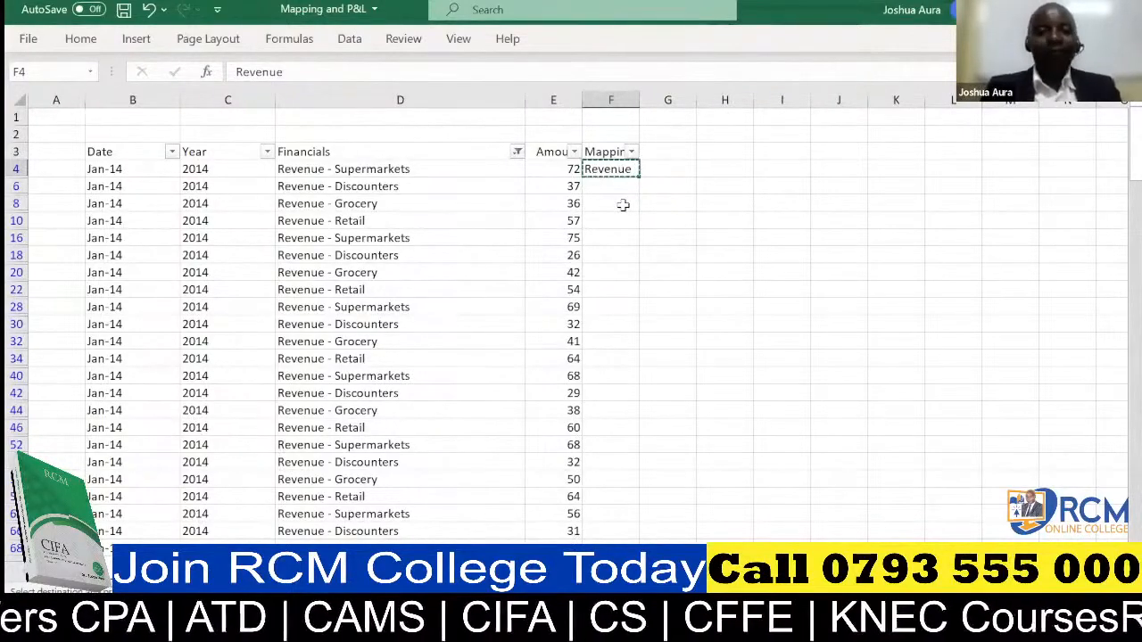
key("ctrl+shift+End")
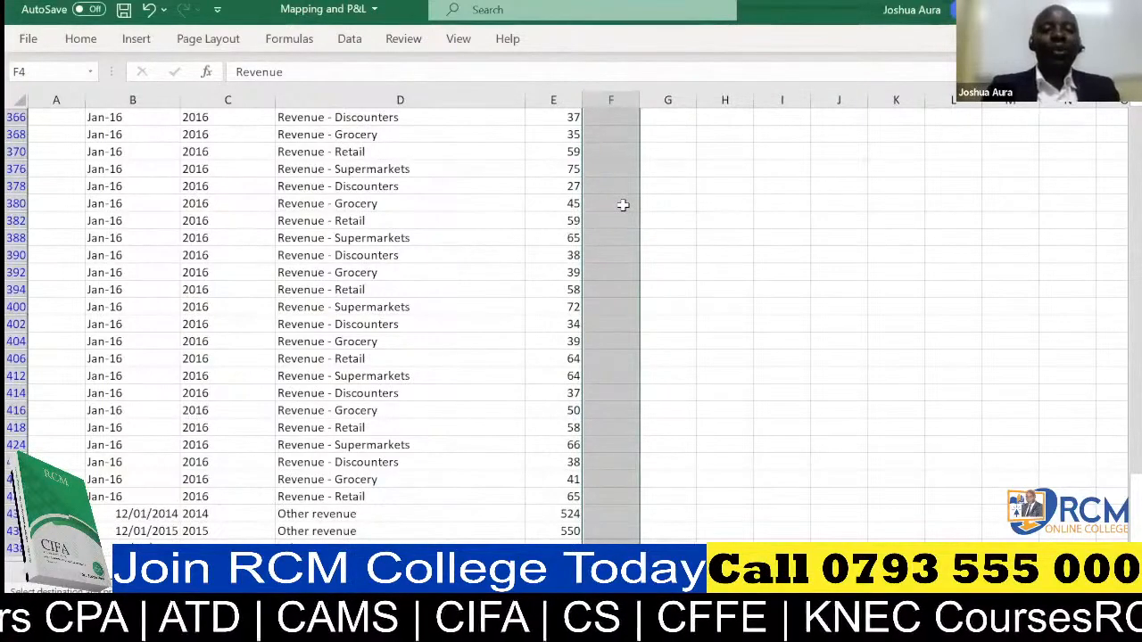
key("ctrl+v")
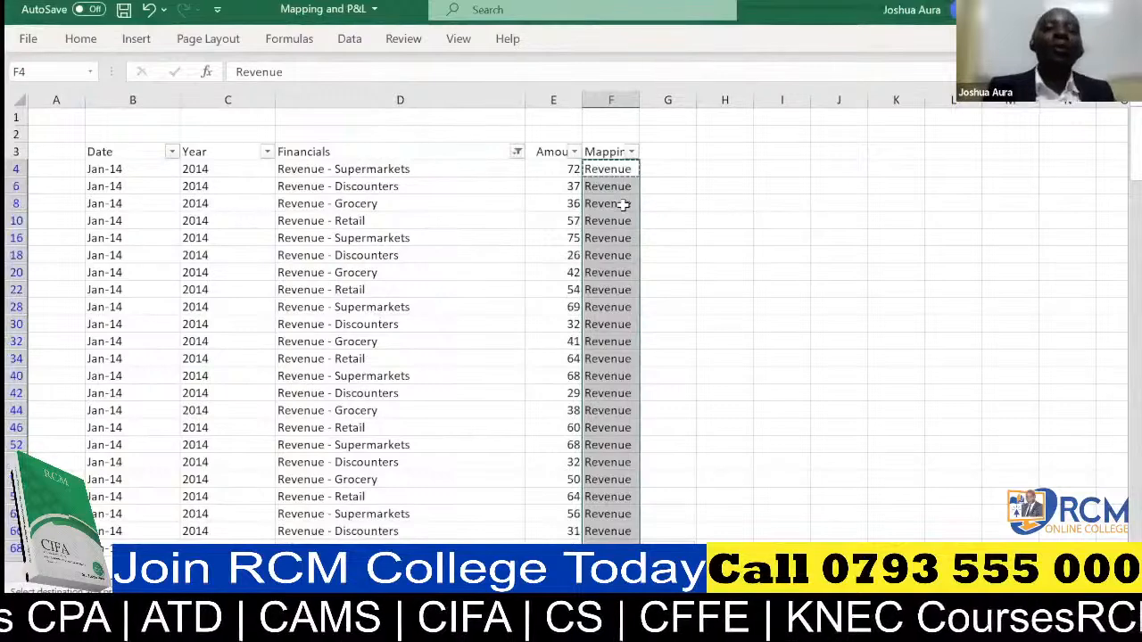
Filter the Financials column with the search text "COGS", keeping all the search results selected.
left_click(517, 153)
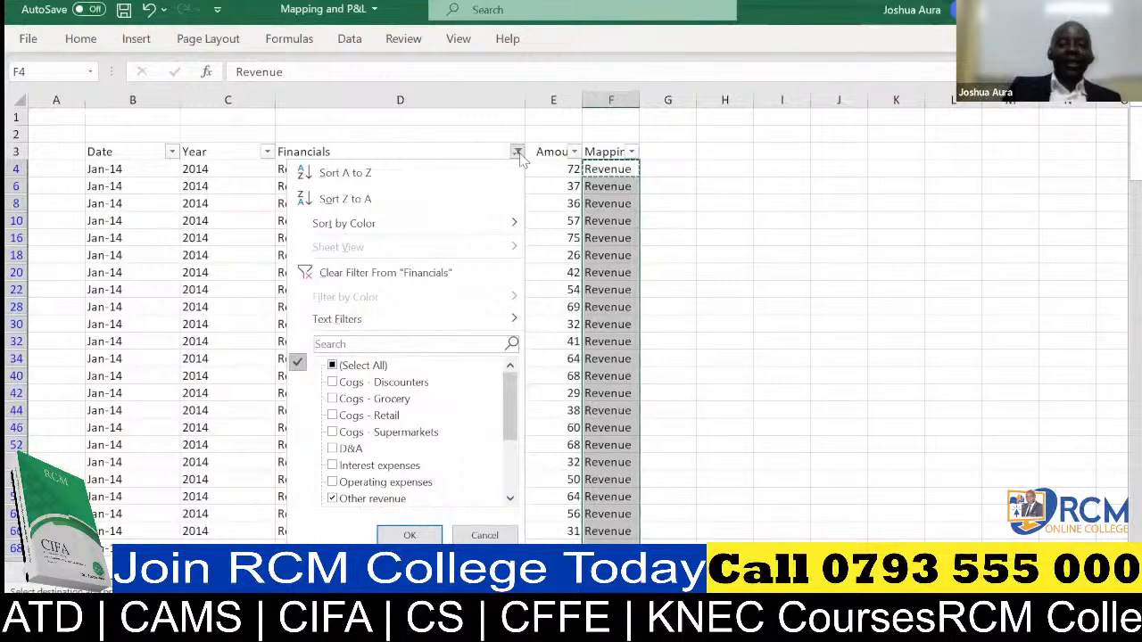
mouse_move(515, 425)
left_mouse_down()
mouse_move(517, 464)
mouse_move(520, 408)
left_mouse_up()
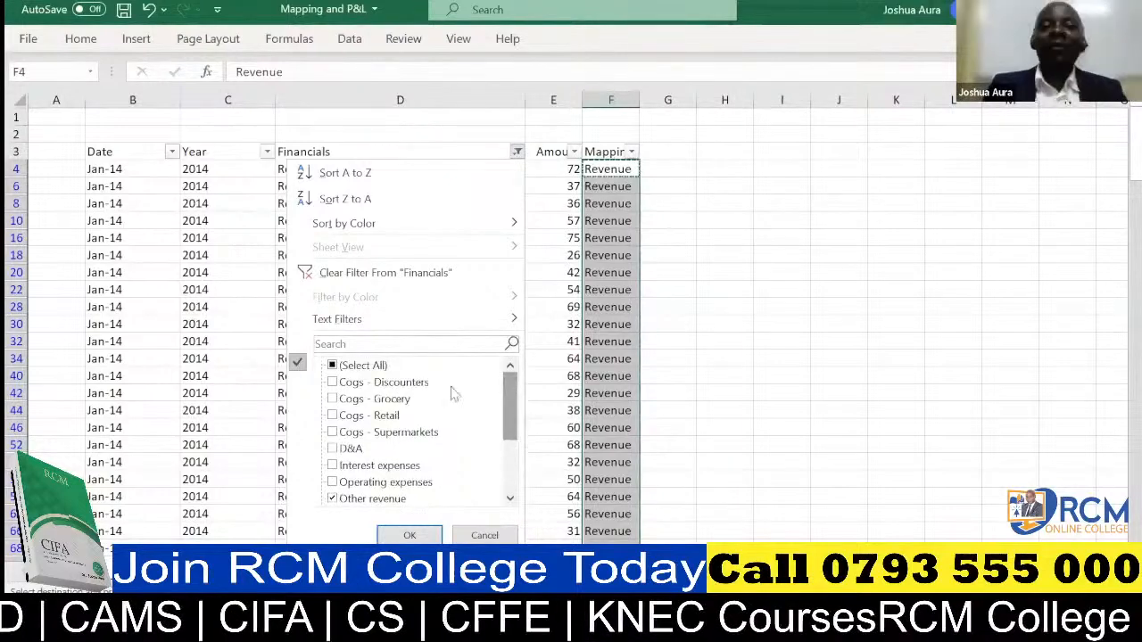
left_click(425, 344)
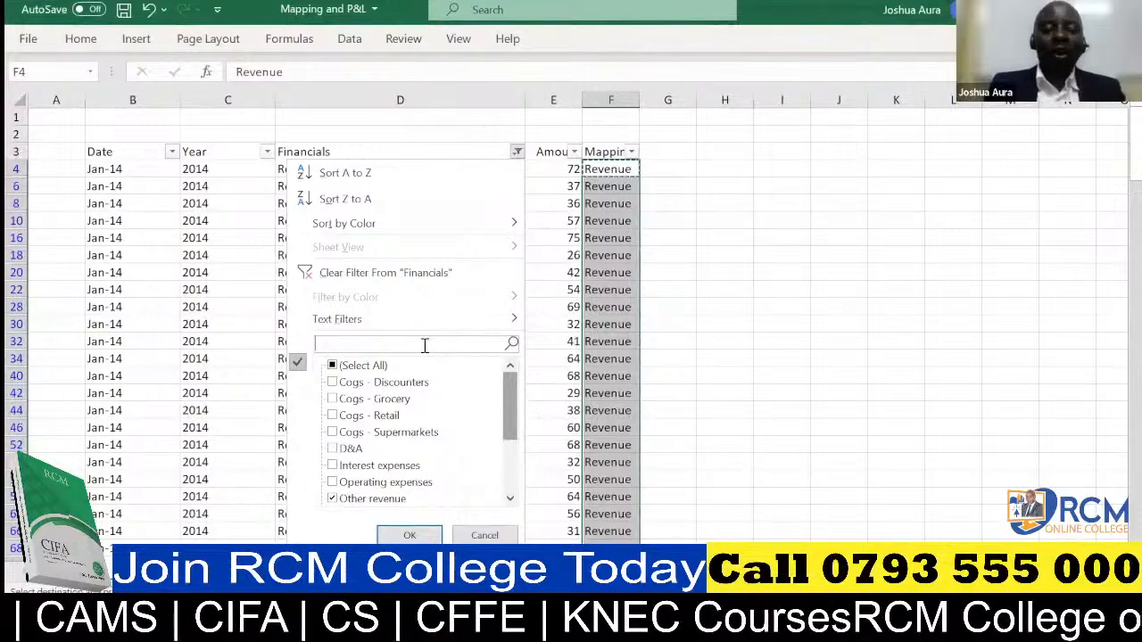
type("co")
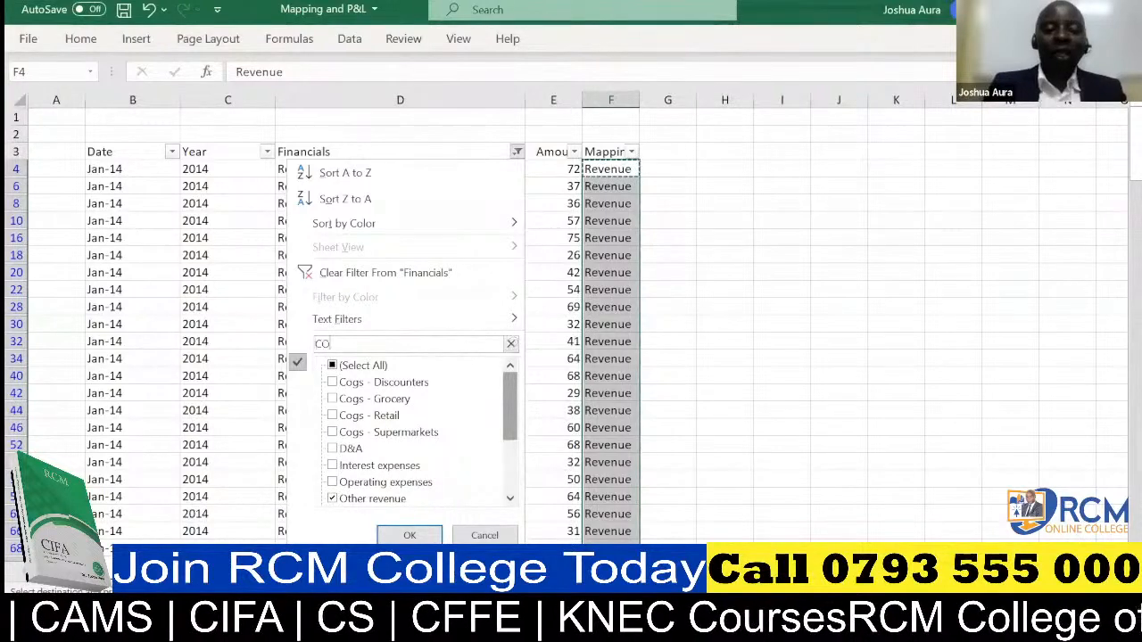
type("GS")
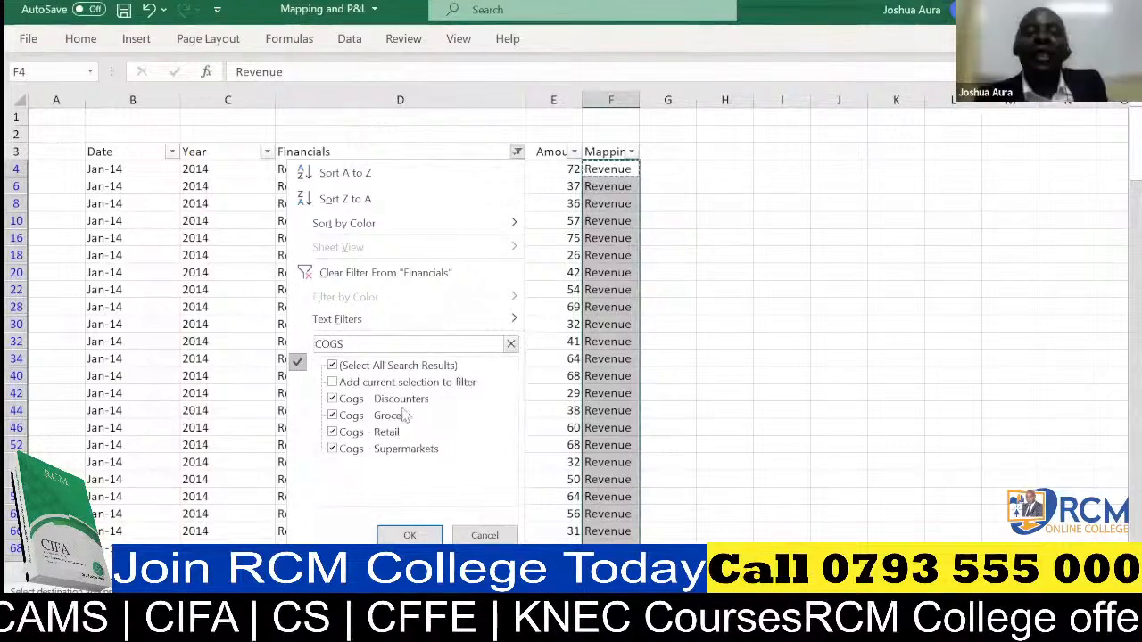
left_click(409, 535)
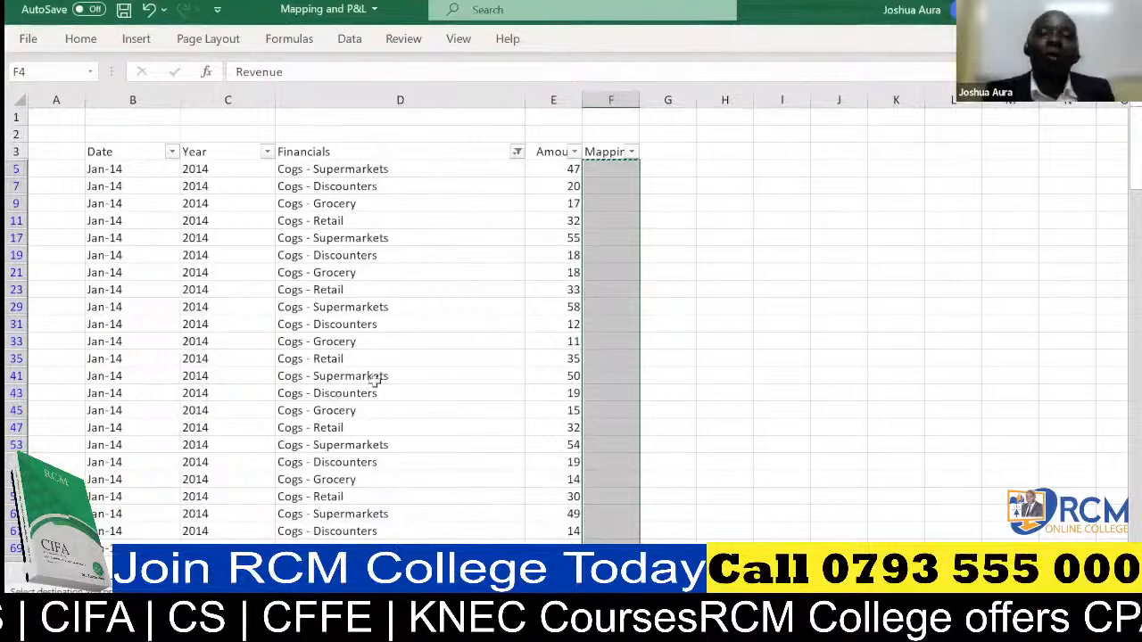
Enter "Cost of goods sold" in cell F5 as the mapping for the first filtered Cogs row.
left_click(605, 170)
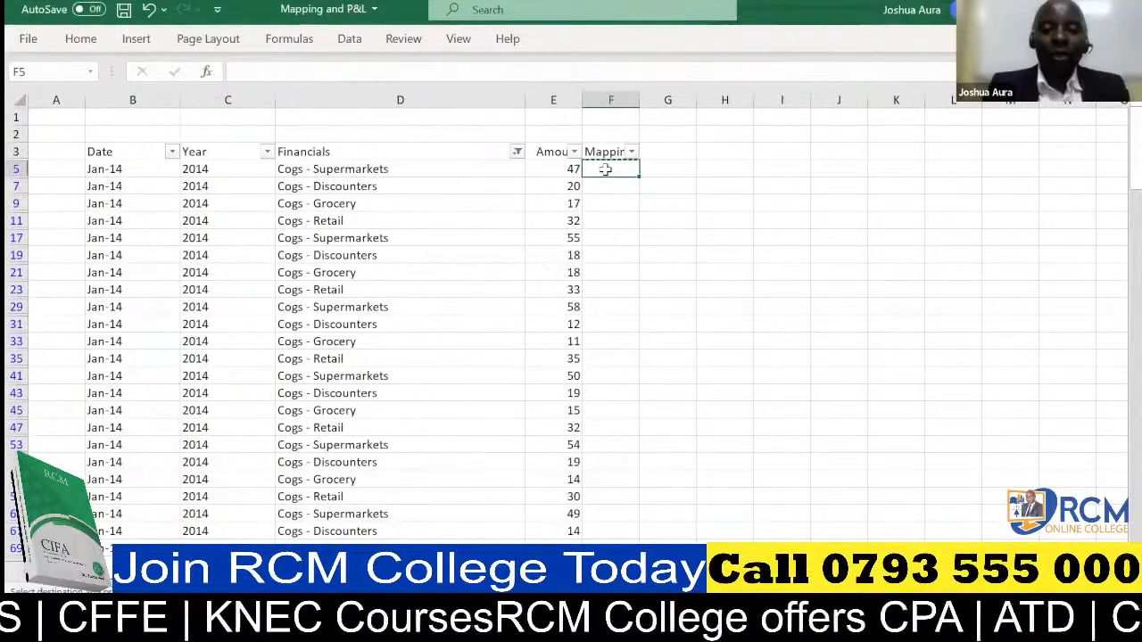
type("Cos")
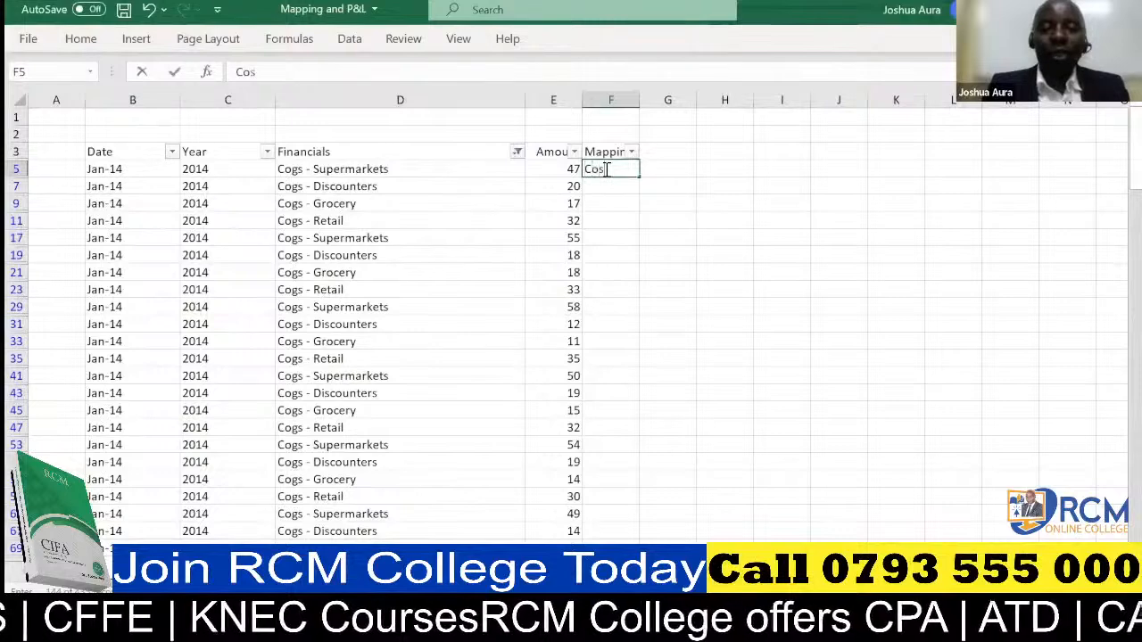
type("t")
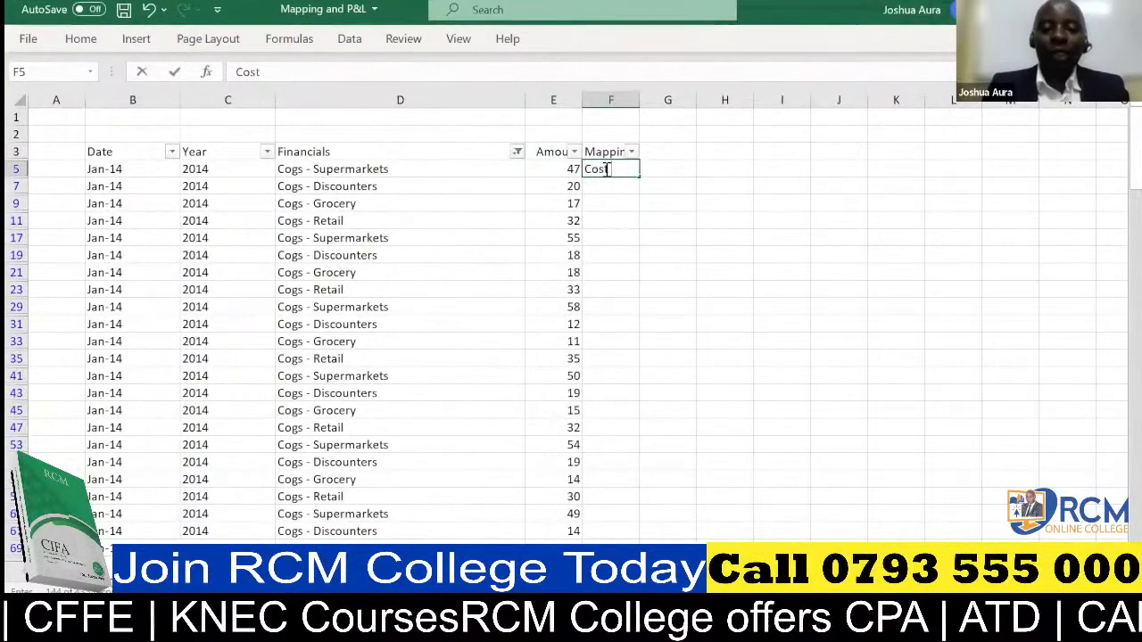
type(" of good sold")
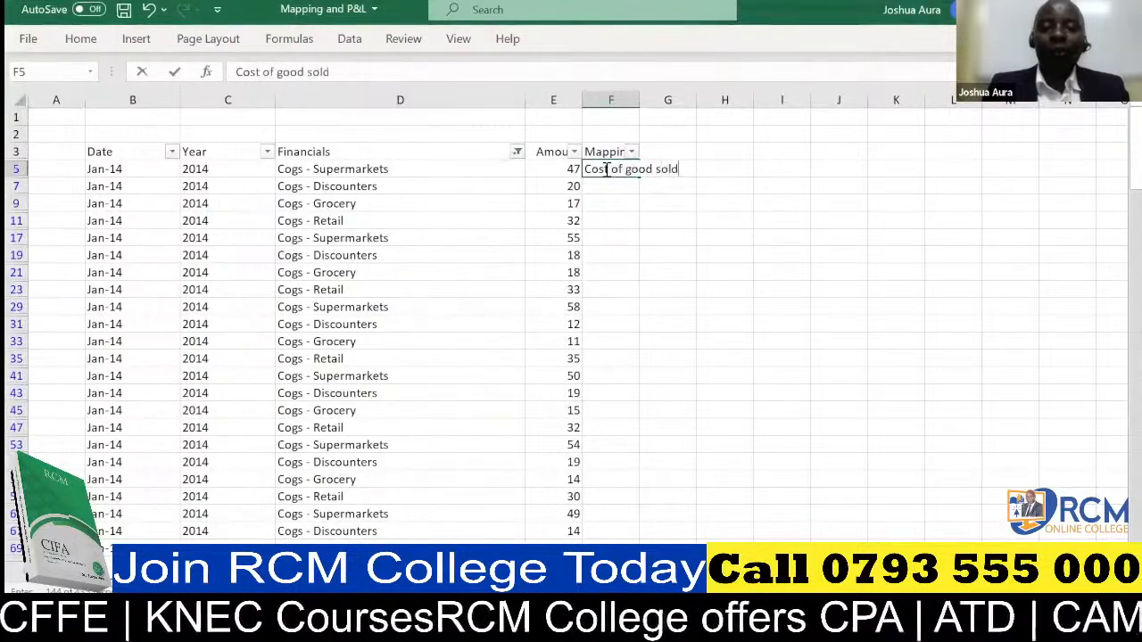
left_click(653, 169)
type("s")
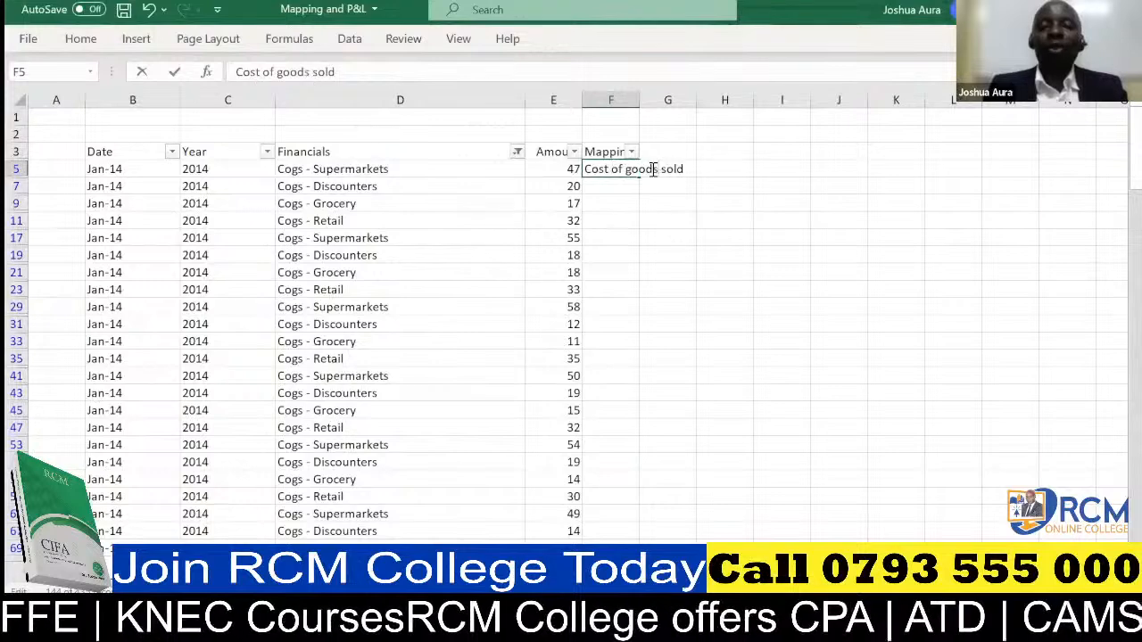
left_click(625, 204)
Try to fill the label in F5 down the Mapping column, and undo the fill.
left_click(619, 173)
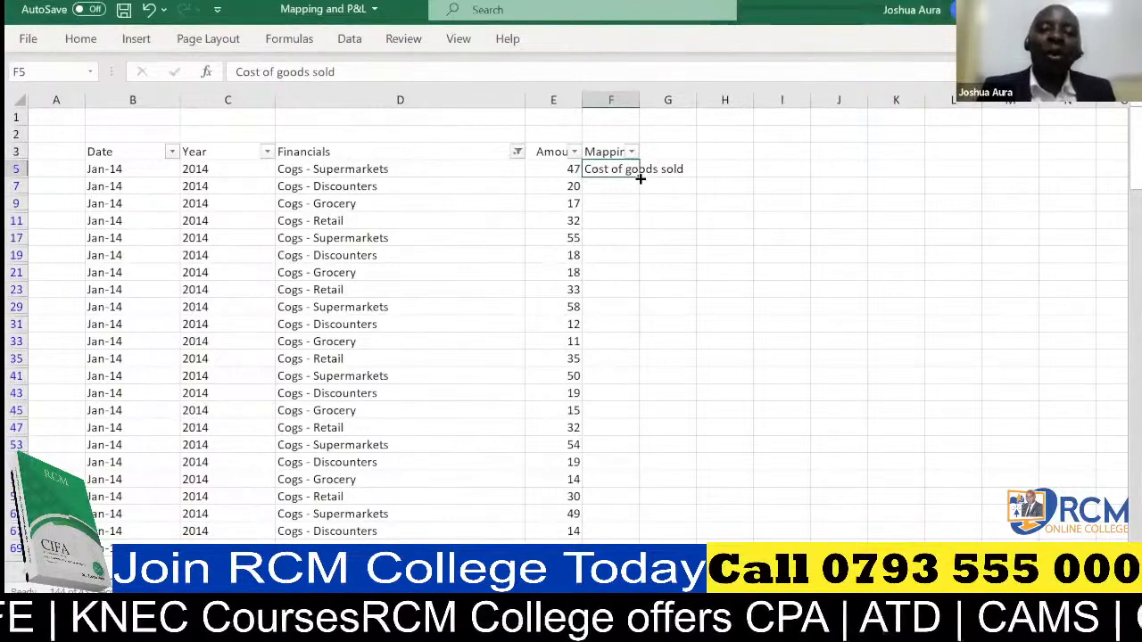
double_click(641, 179)
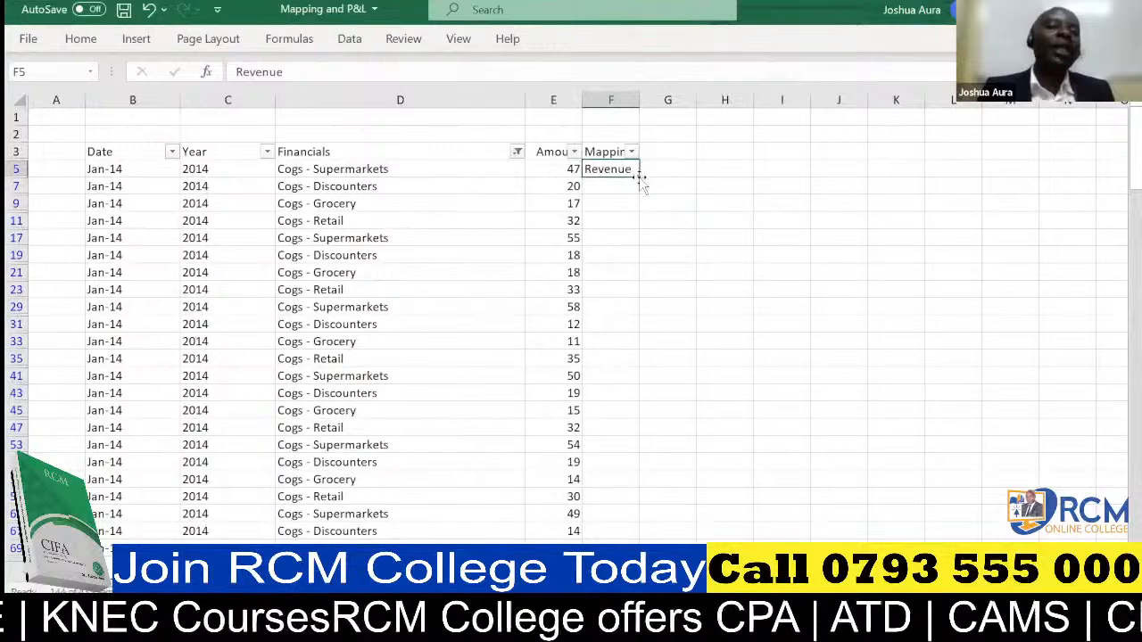
left_click(150, 9)
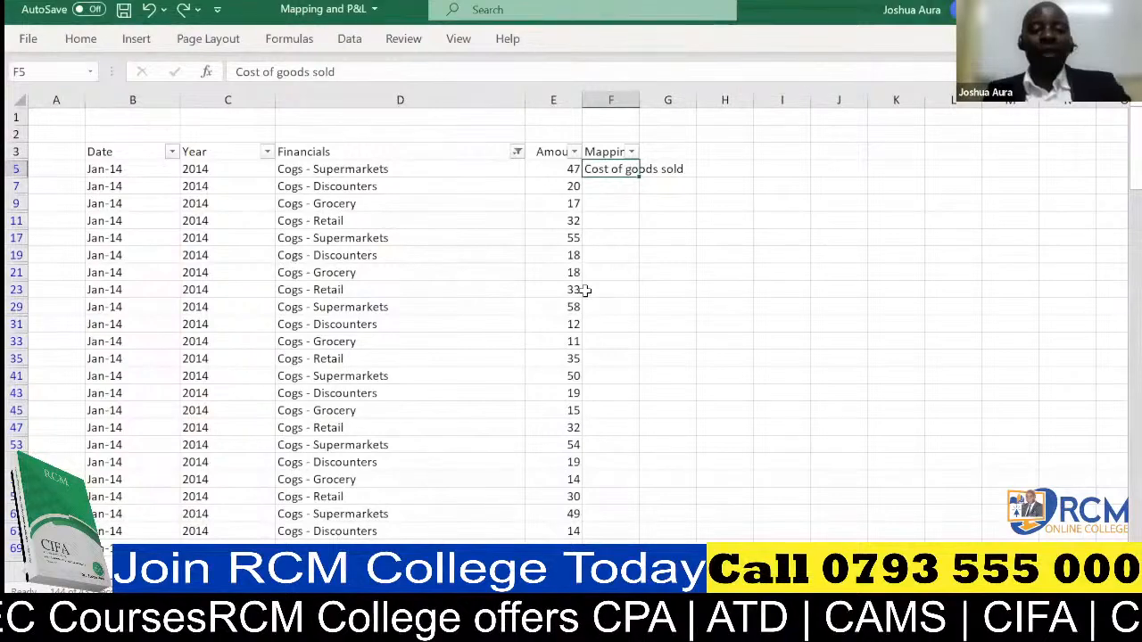
Copy the Cost of goods sold label from F5 down the Mapping column to all the filtered Cogs rows.
key("ctrl+c")
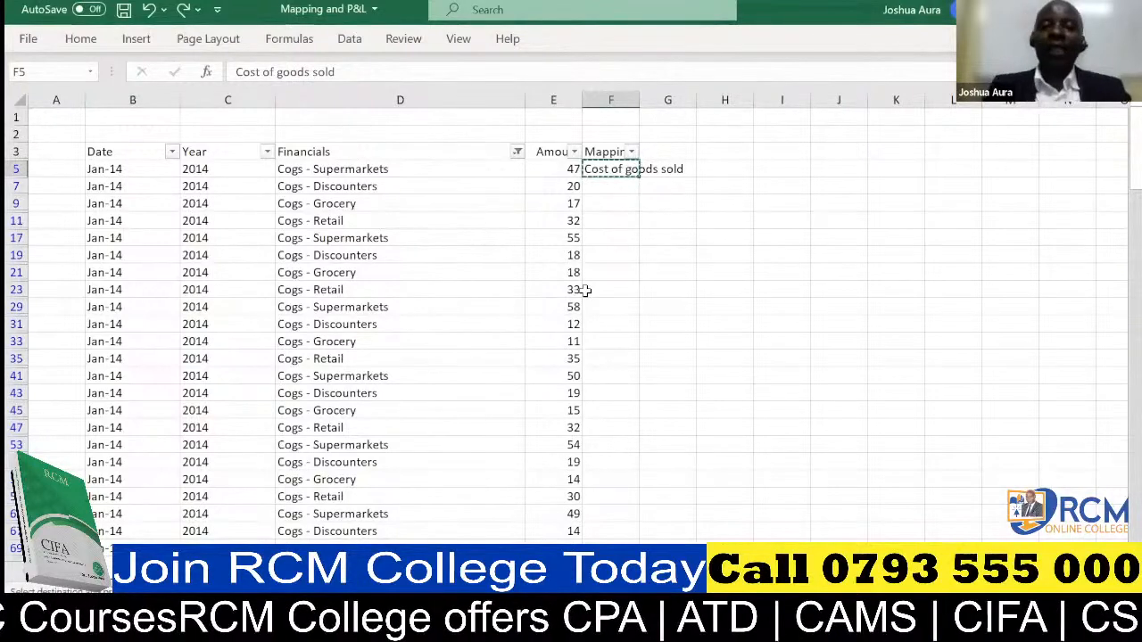
key("ctrl+shift+Down")
key("ctrl+v")
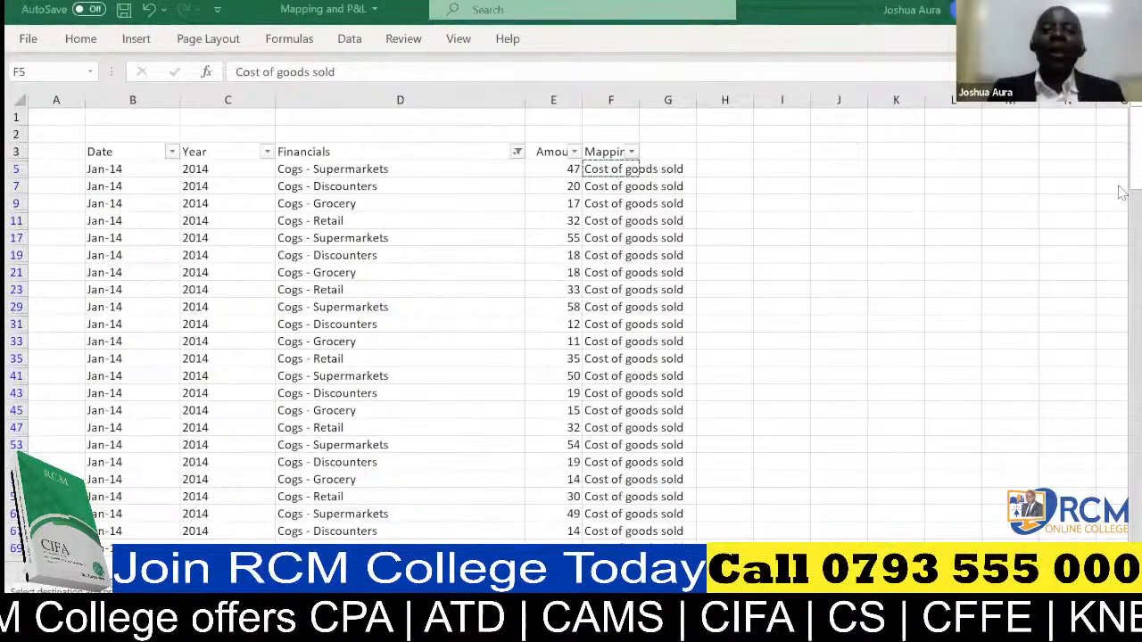
key("ctrl+shift+Down")
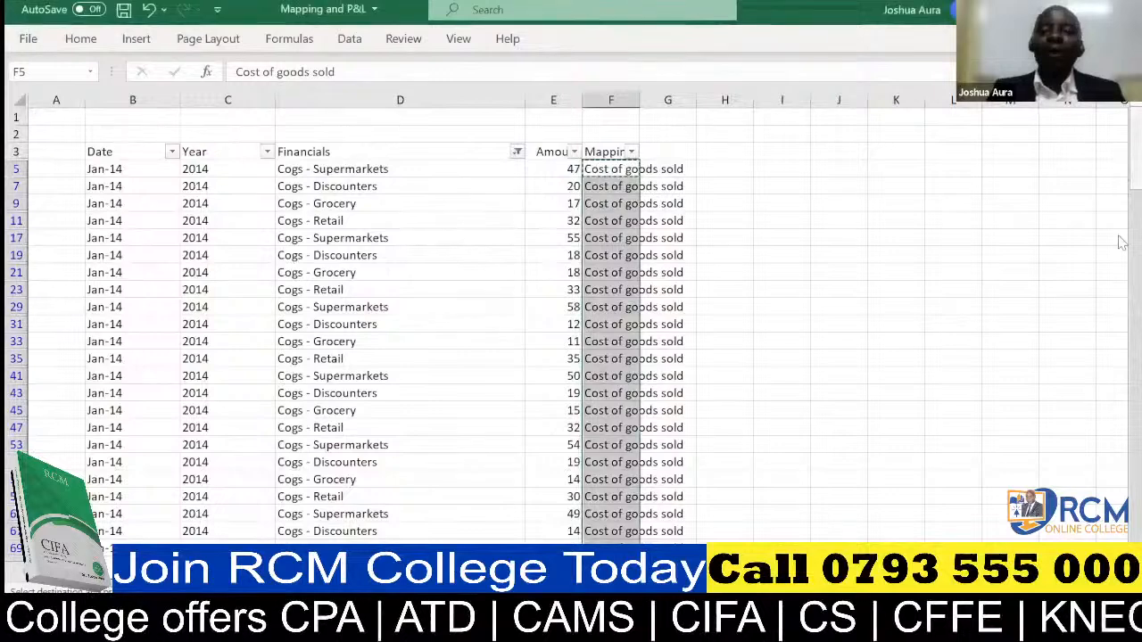
left_click_drag(1135, 170, 1135, 517)
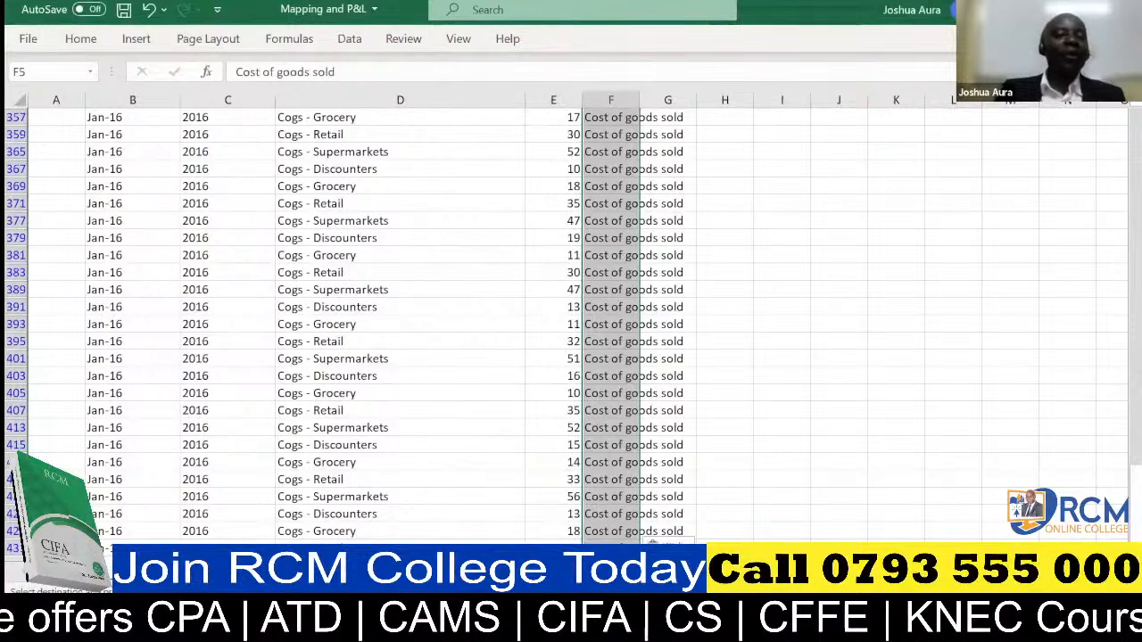
scroll(1121, 112, "up", 3)
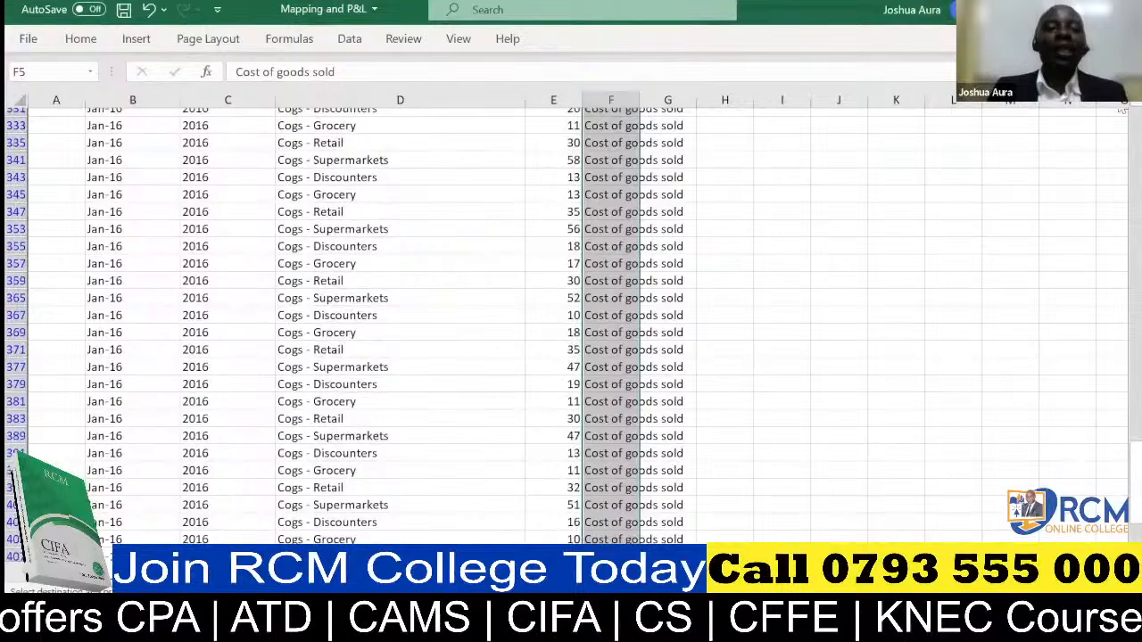
scroll(1121, 112, "up", 7)
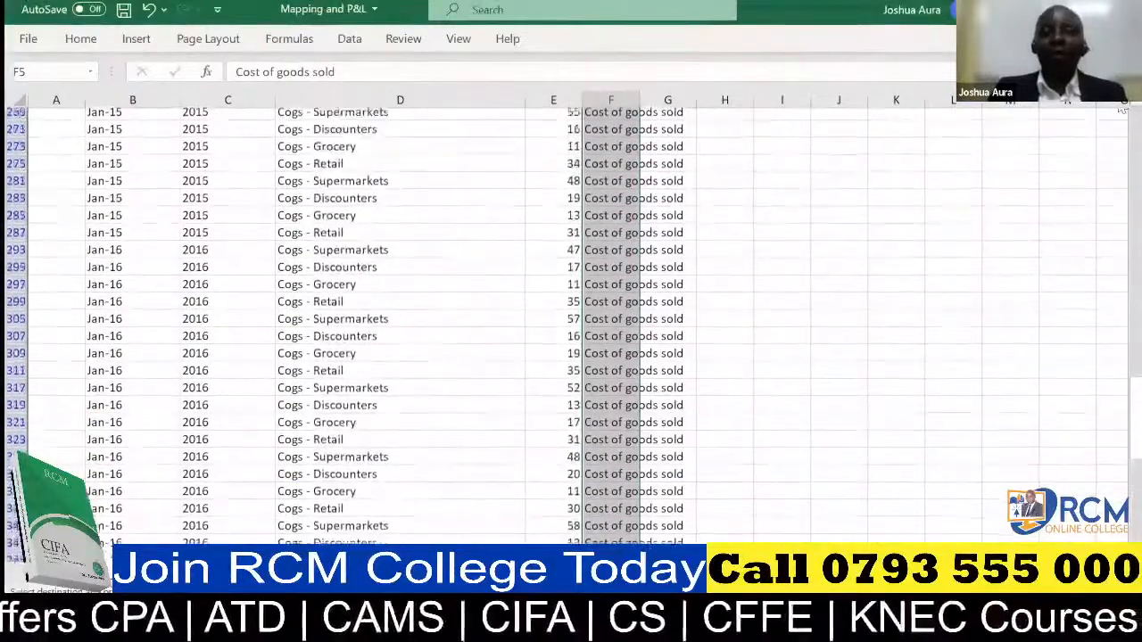
scroll(1121, 113, "up", 2)
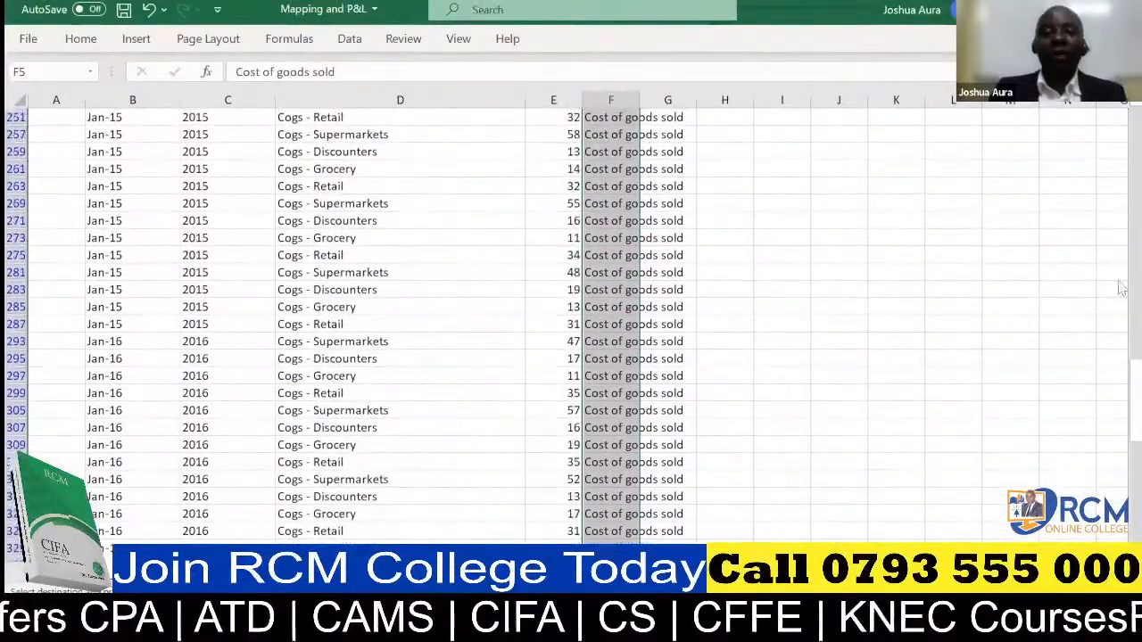
left_click_drag(1120, 416, 1127, 115)
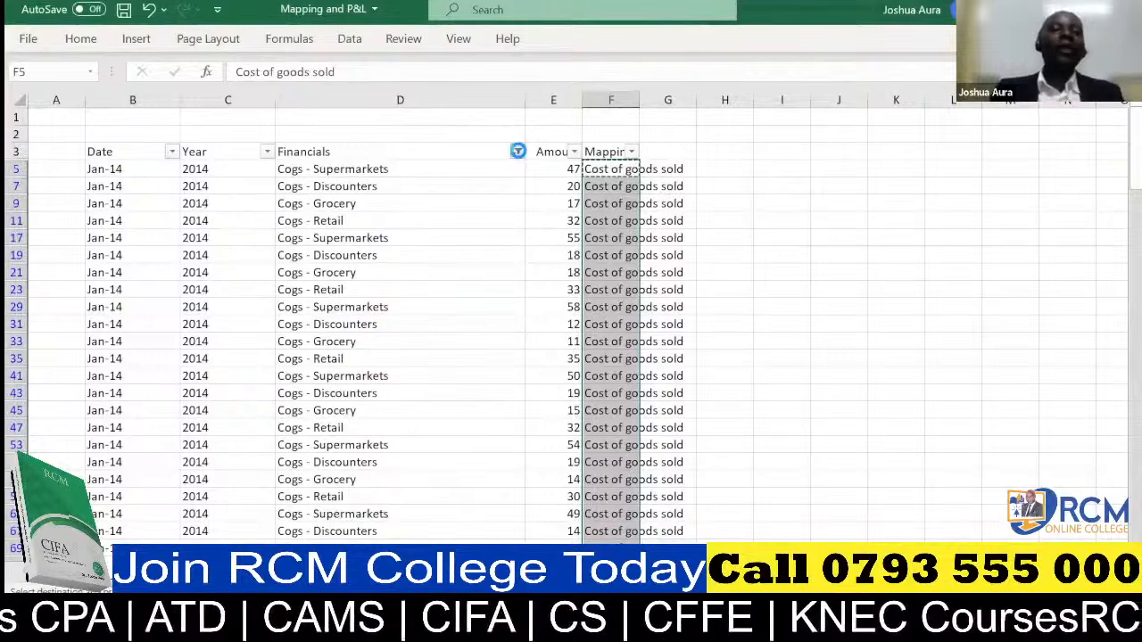
Filter the Financials column with the search text "operating", keeping the Operating expenses item selected.
left_click(517, 152)
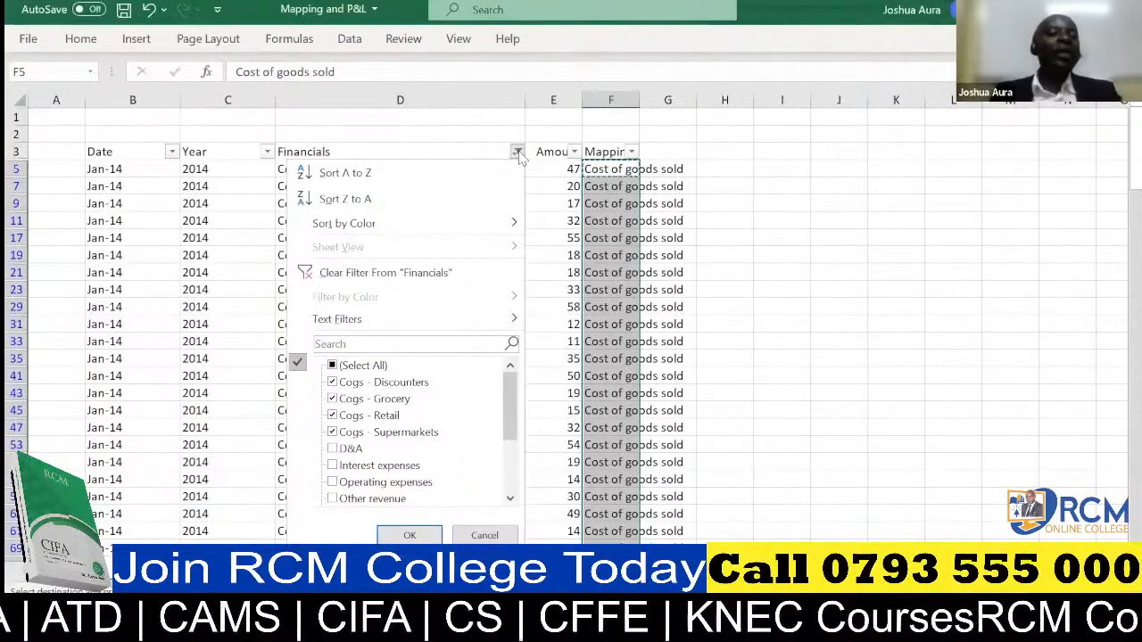
left_click(358, 346)
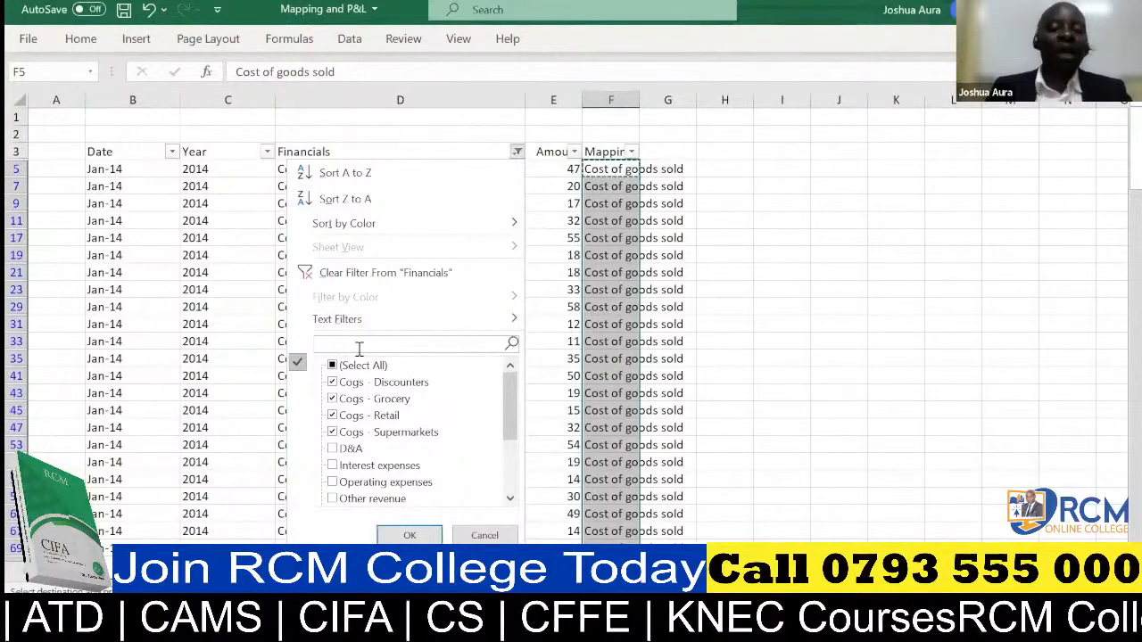
type("operatin")
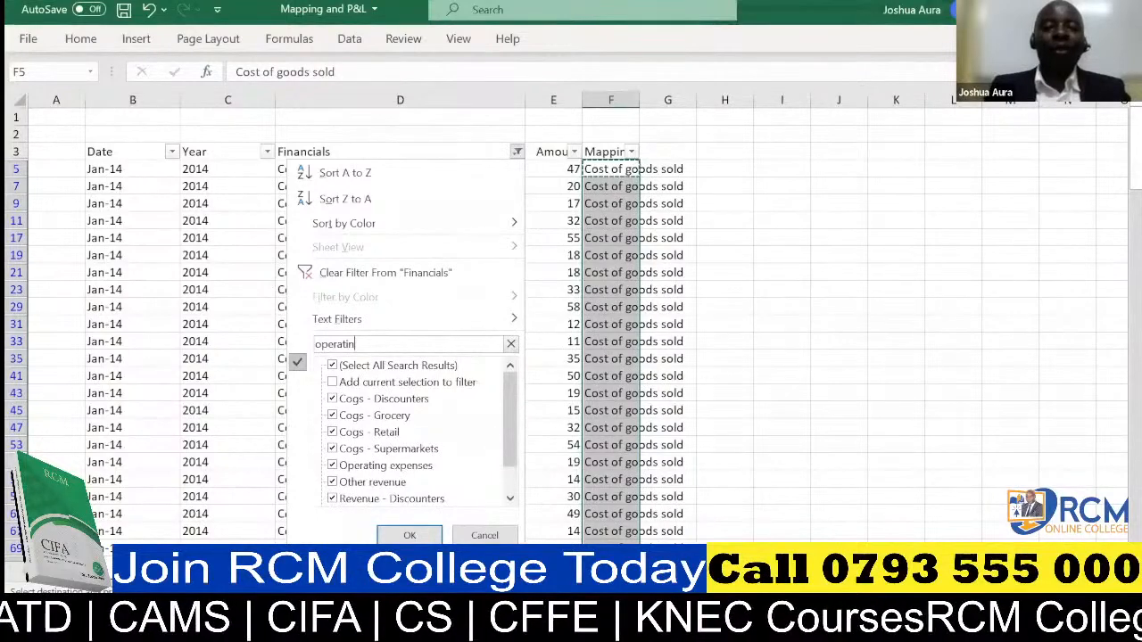
type("g")
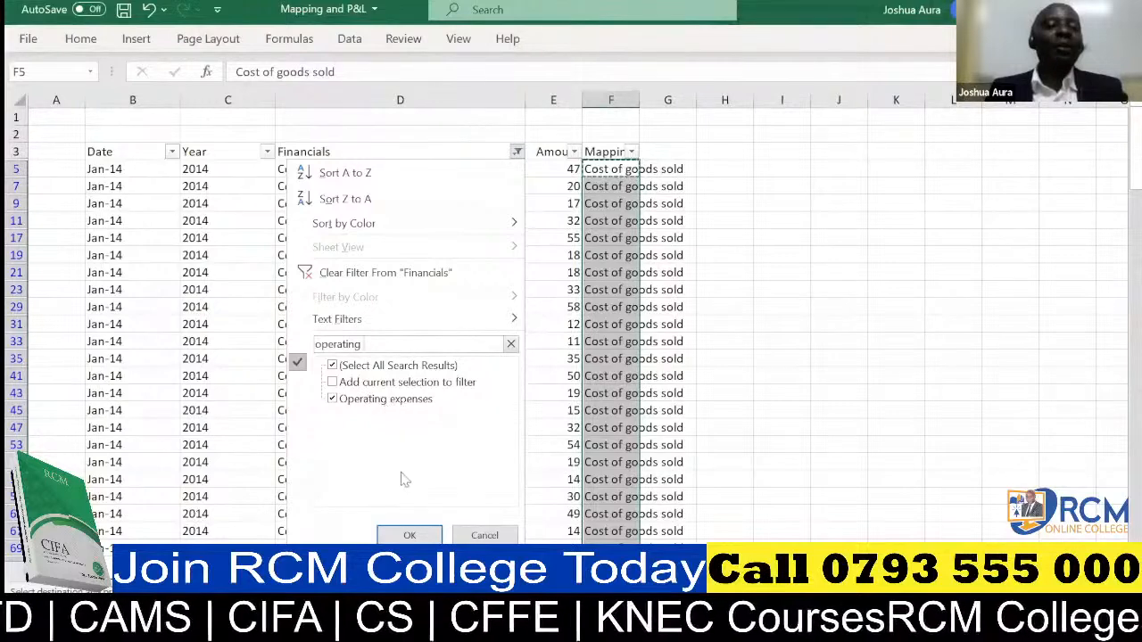
left_click(411, 536)
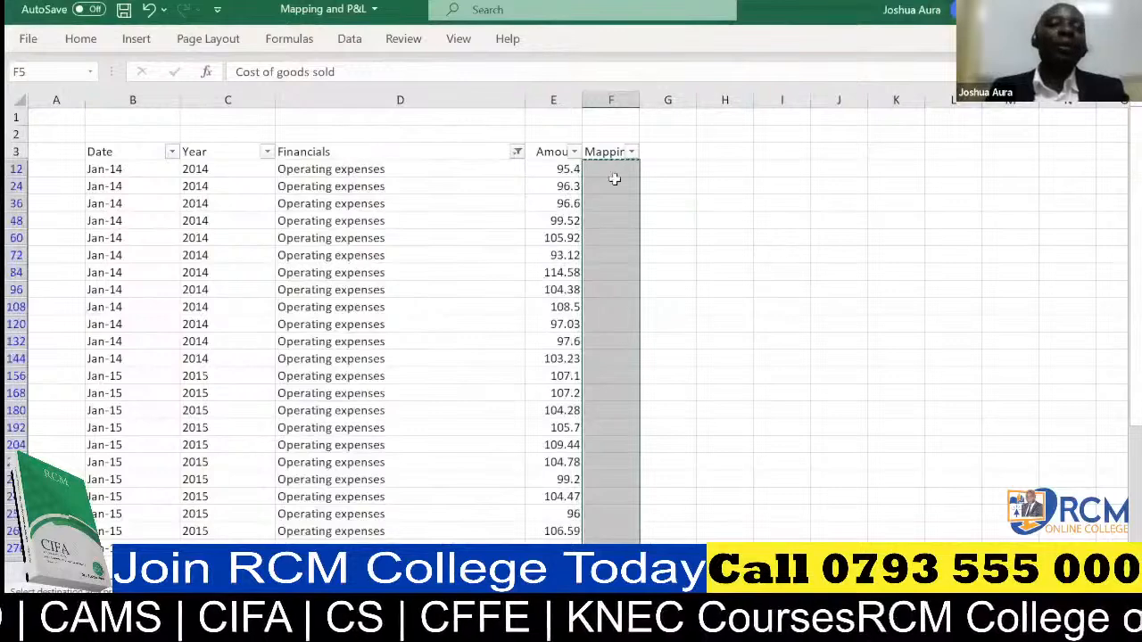
Enter "Operating expenses" in cell F12 as the mapping for the first filtered Operating expenses row.
left_click(612, 169)
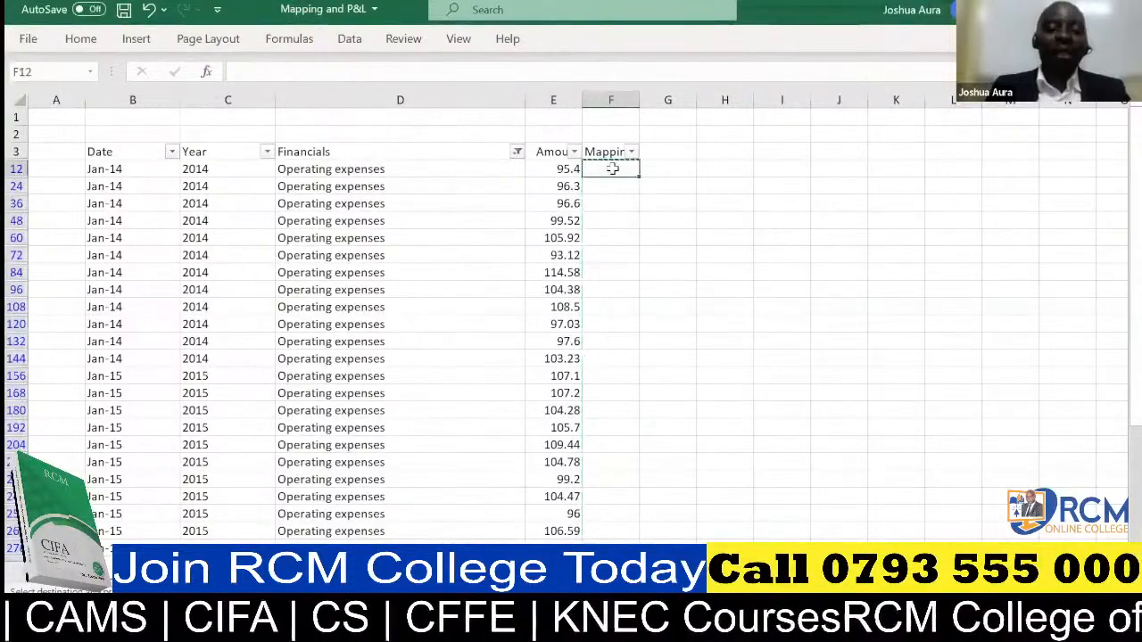
type("Operat")
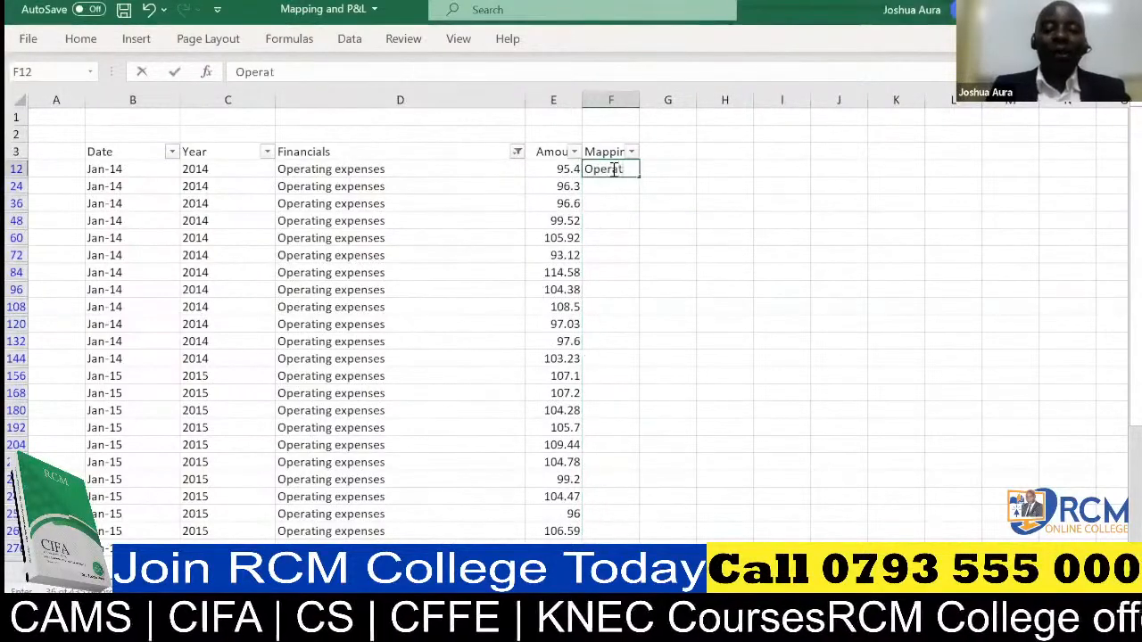
type("ing")
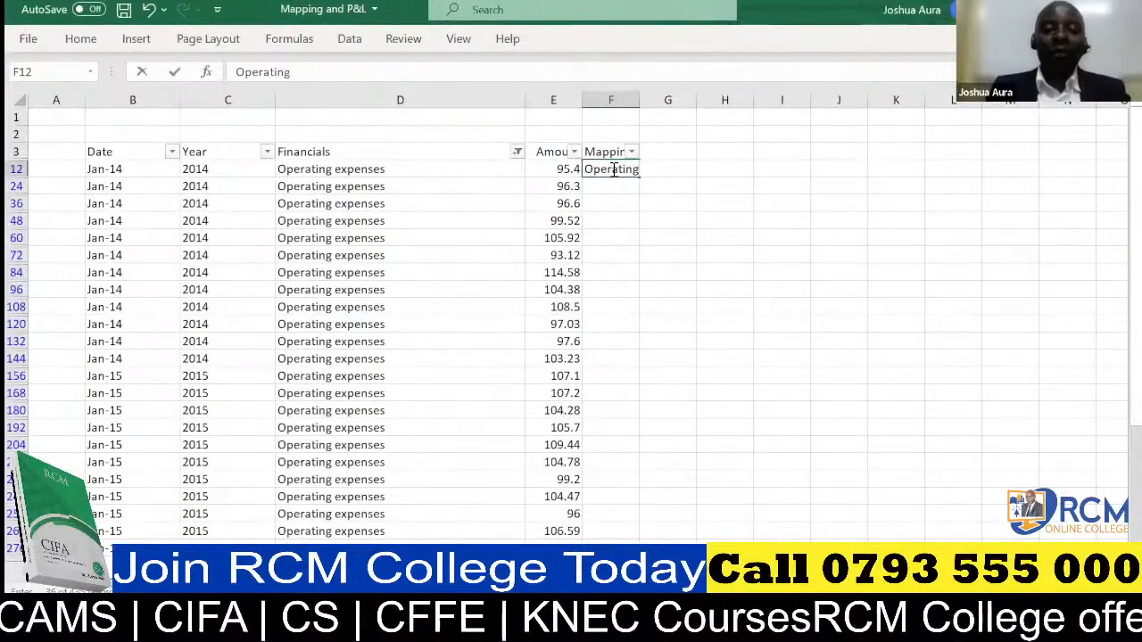
type(" expenses")
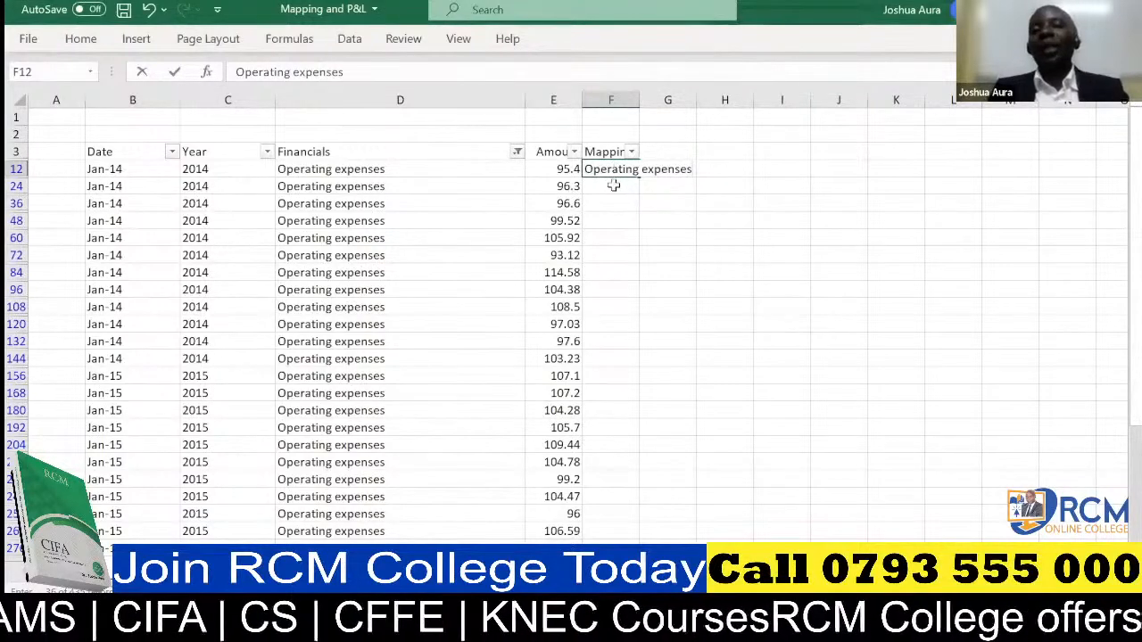
left_click(613, 185)
Copy the Operating expenses label from F12 down the Mapping column to all the filtered Operating expenses rows.
left_click(614, 170)
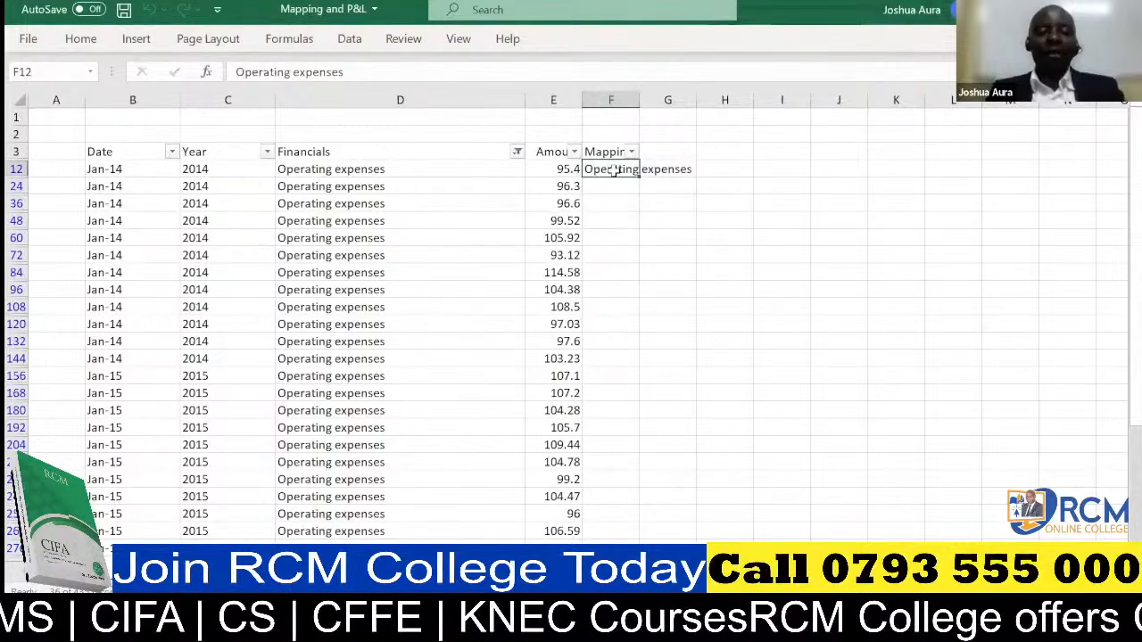
key("ctrl+c")
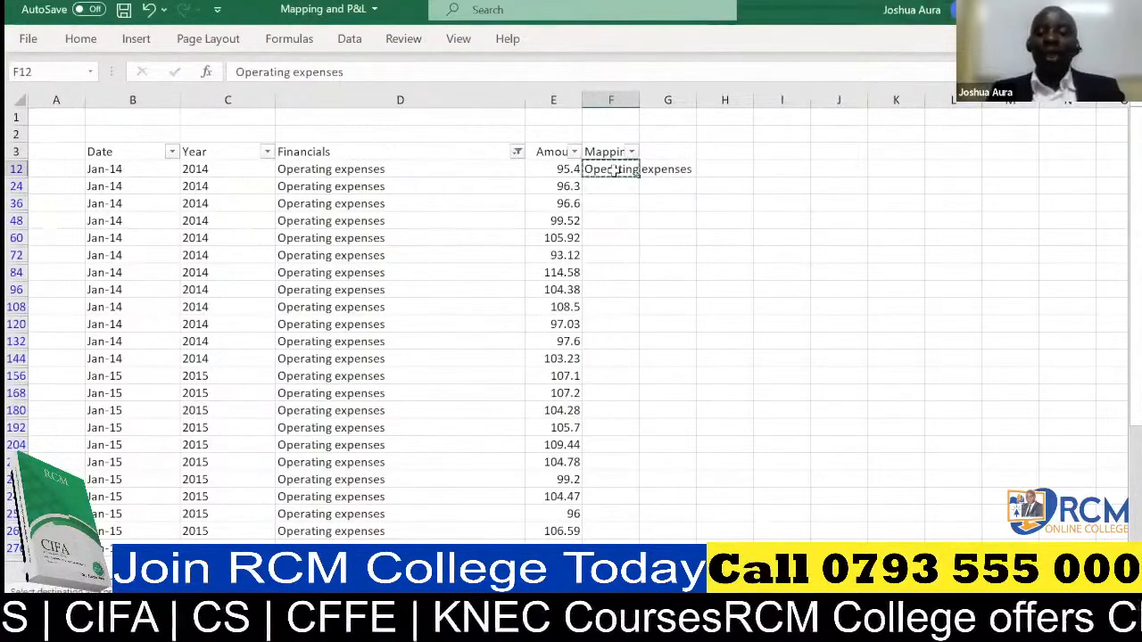
key("ctrl+shift+Down")
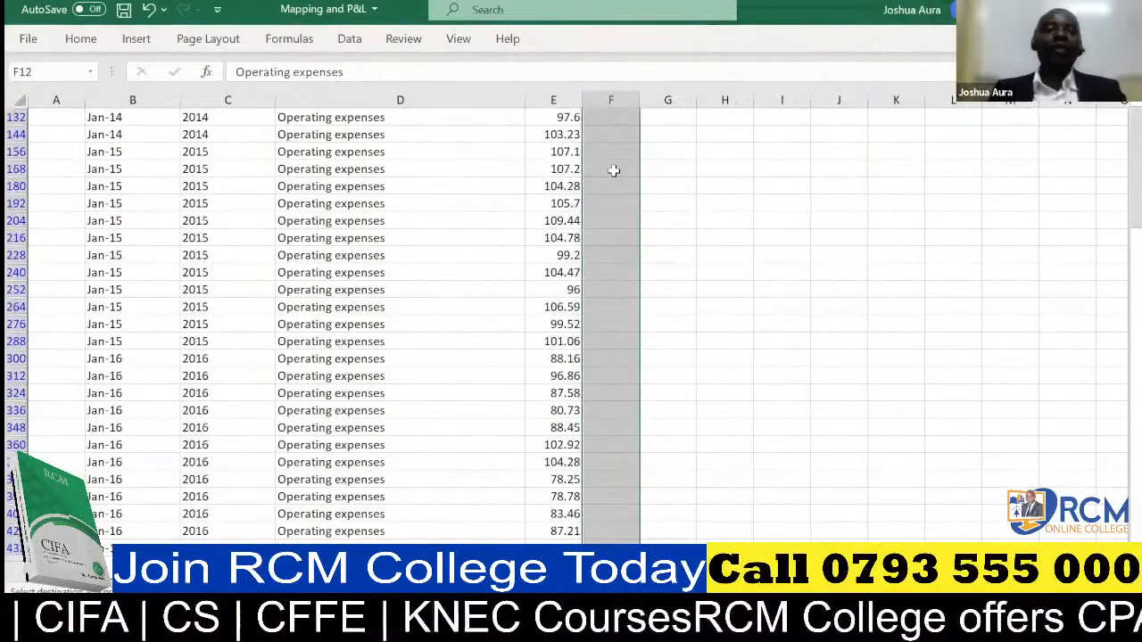
key("ctrl+v")
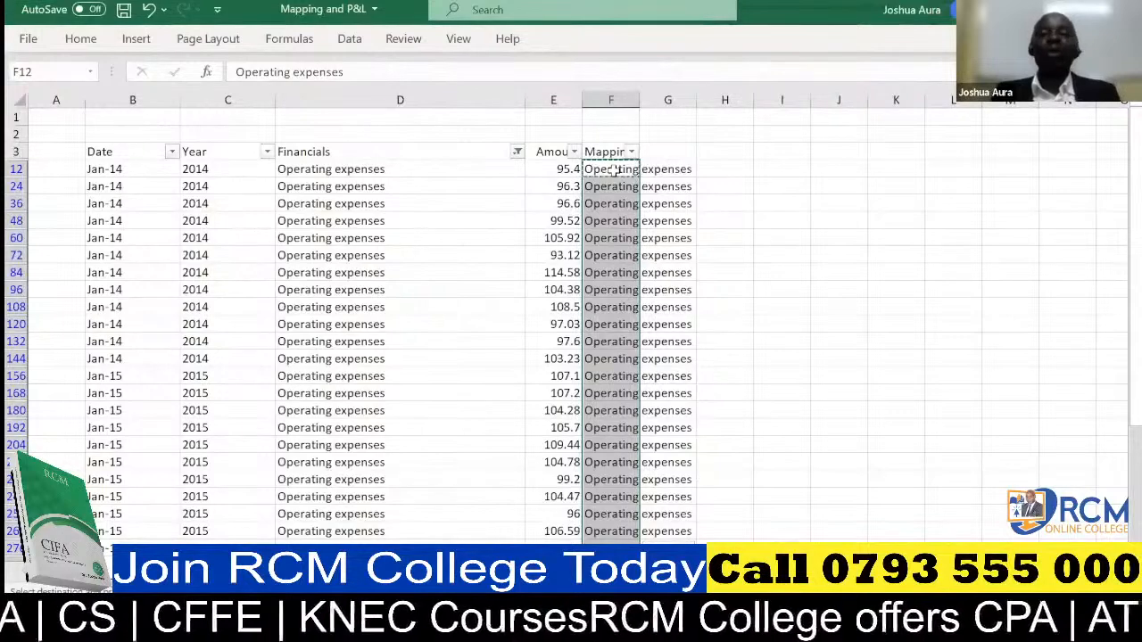
Filter the Financials column with the search text "d&A", keeping the D&A item selected.
left_click(517, 154)
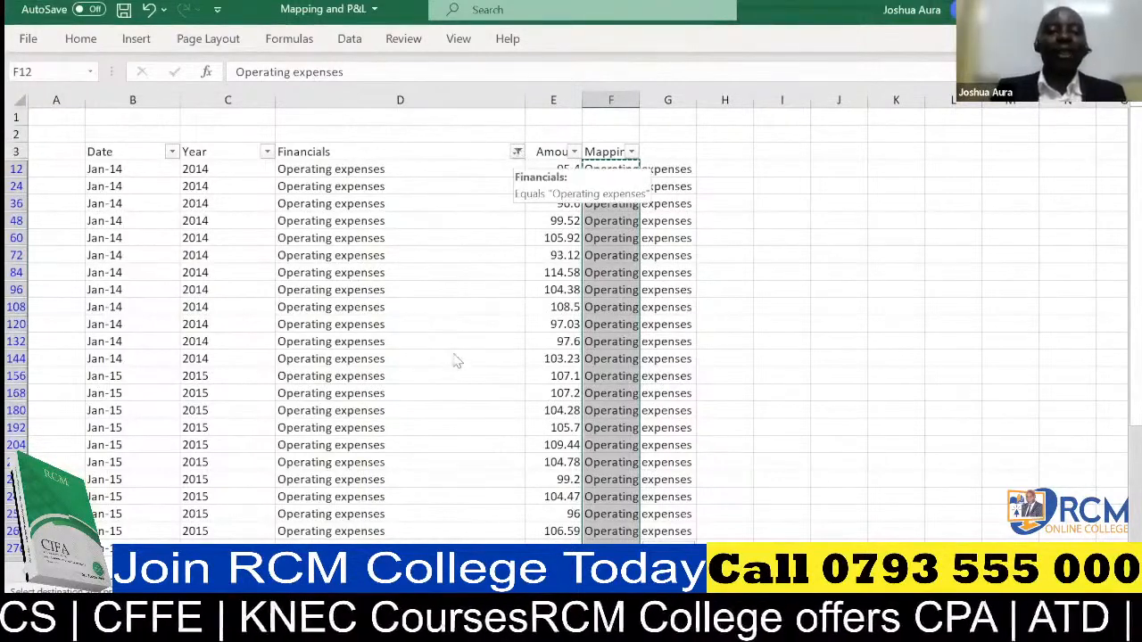
left_click(453, 343)
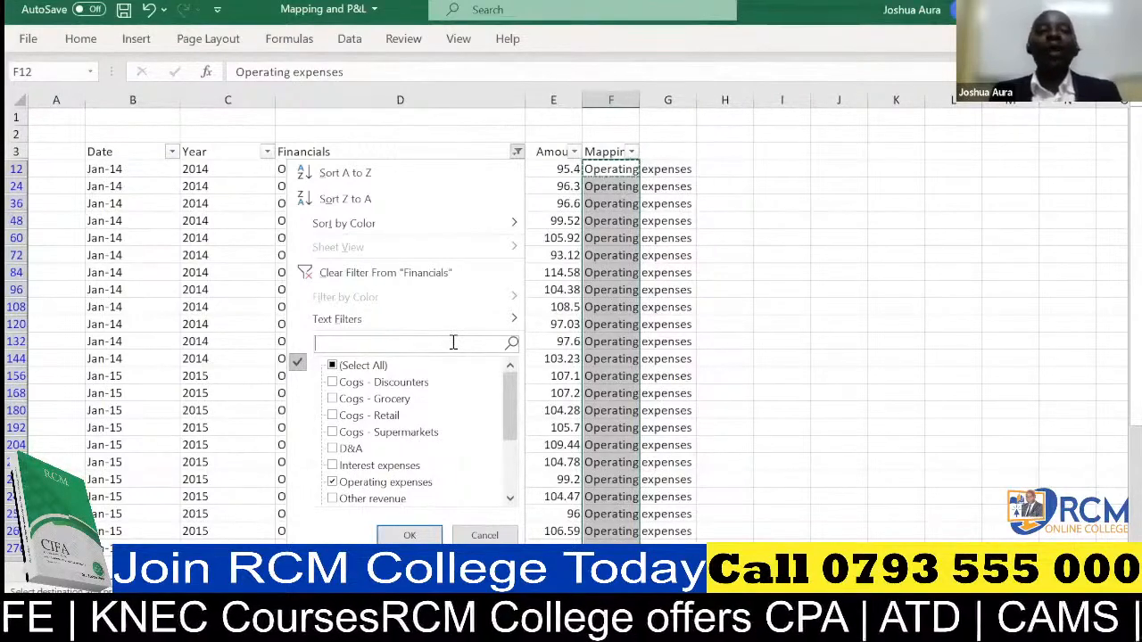
type("d")
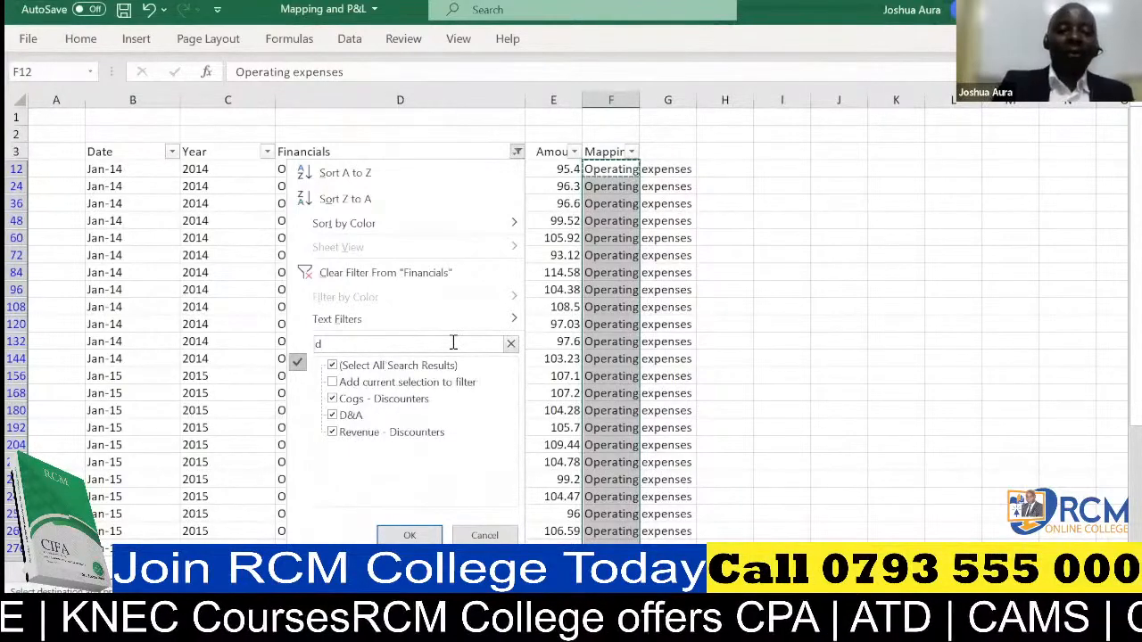
type("&A")
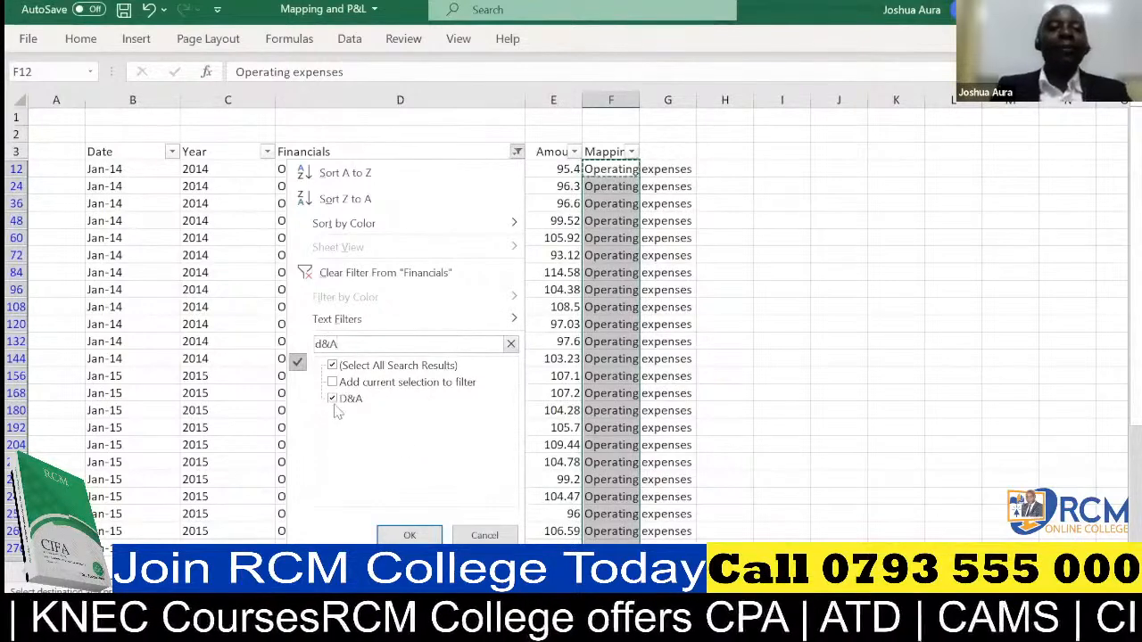
left_click(409, 536)
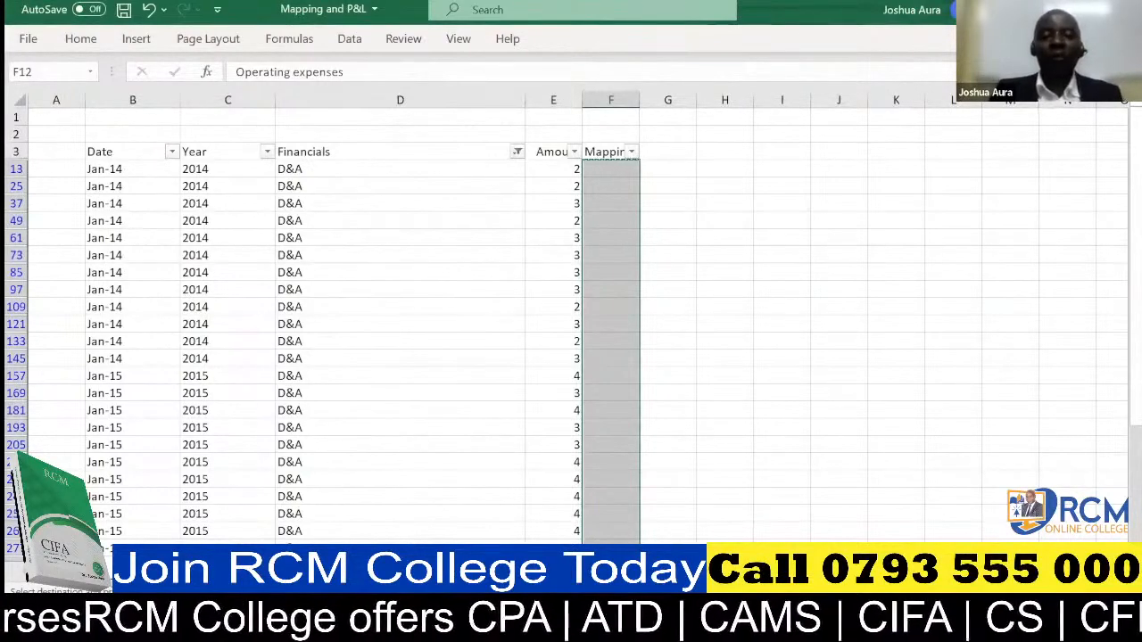
Enter "Depreciation and Armotization" in cell F13 as the mapping for the first filtered D&A row.
left_click(606, 166)
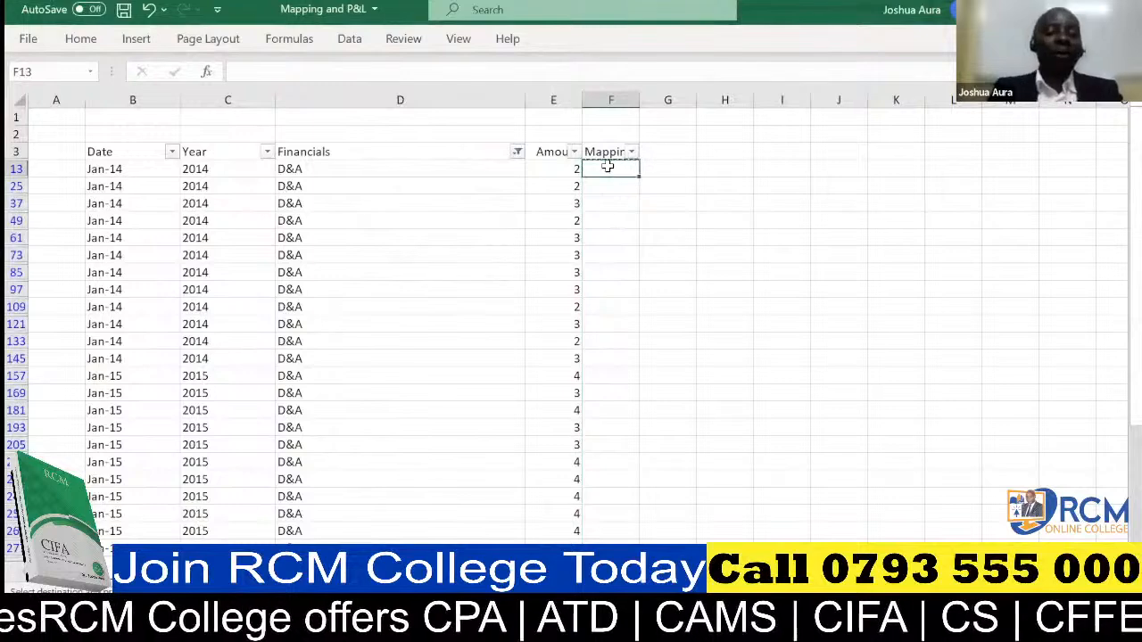
type("D")
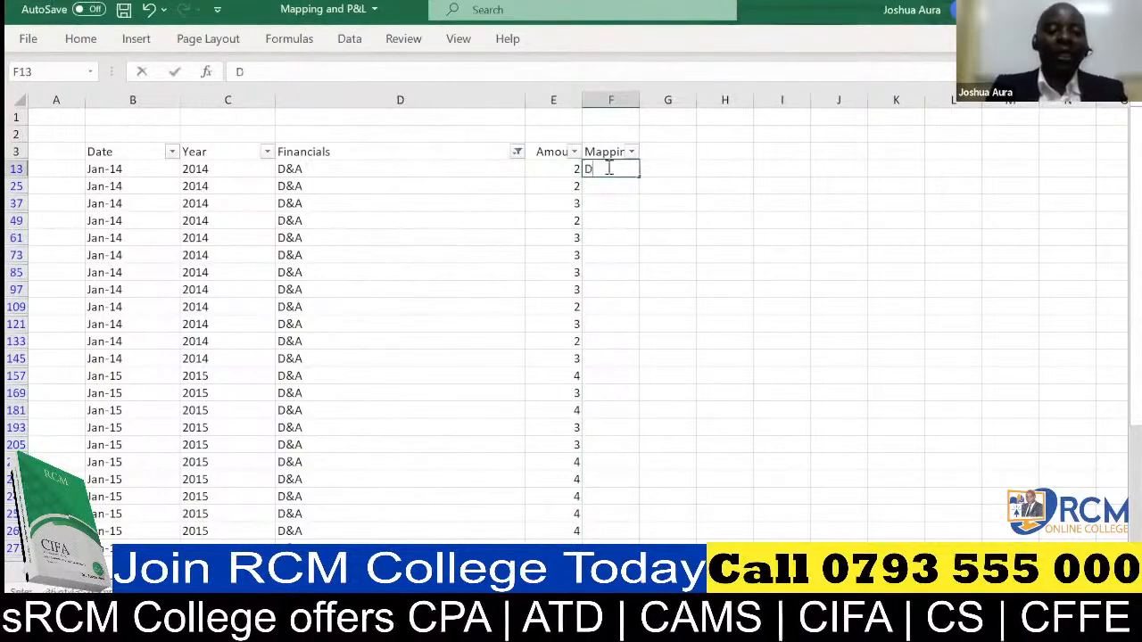
type("eprecia")
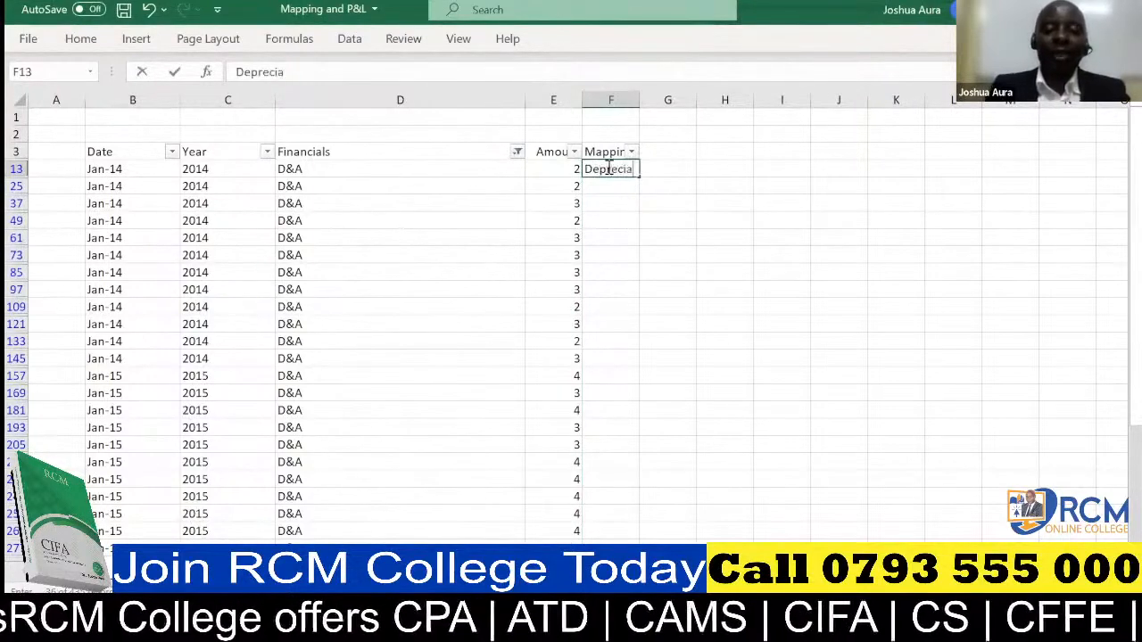
type("tio")
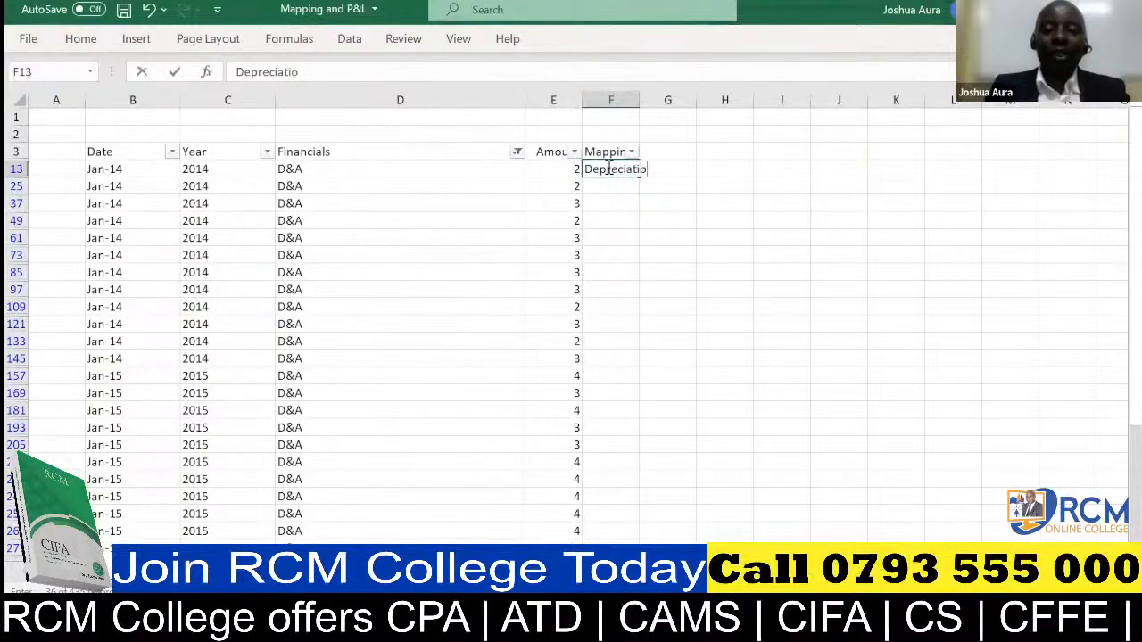
type("n and Ar")
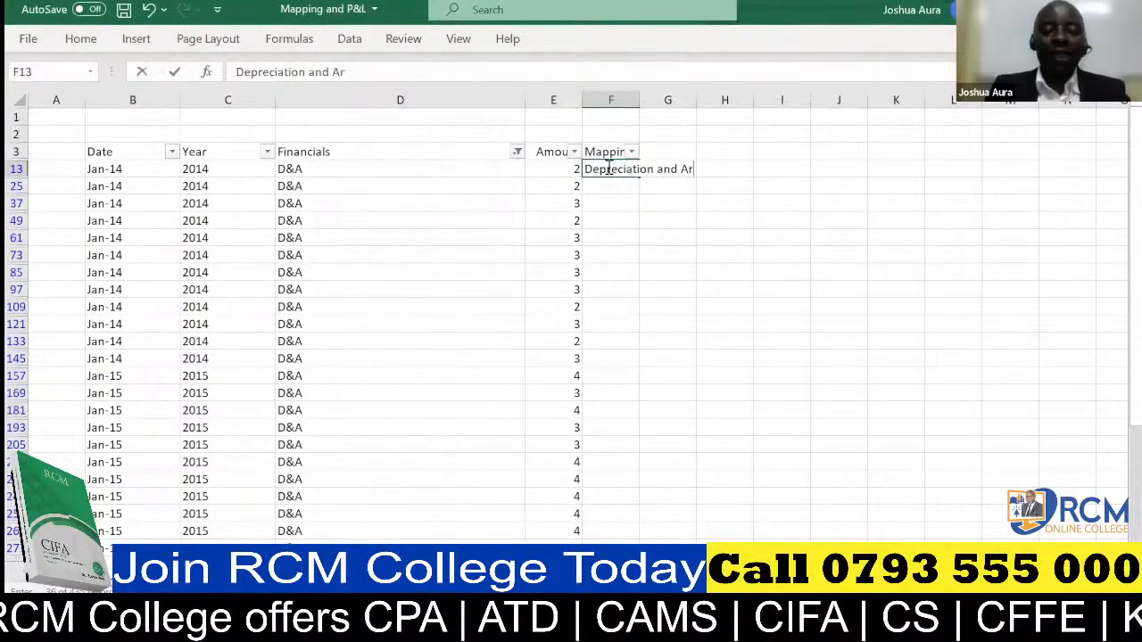
type("motization")
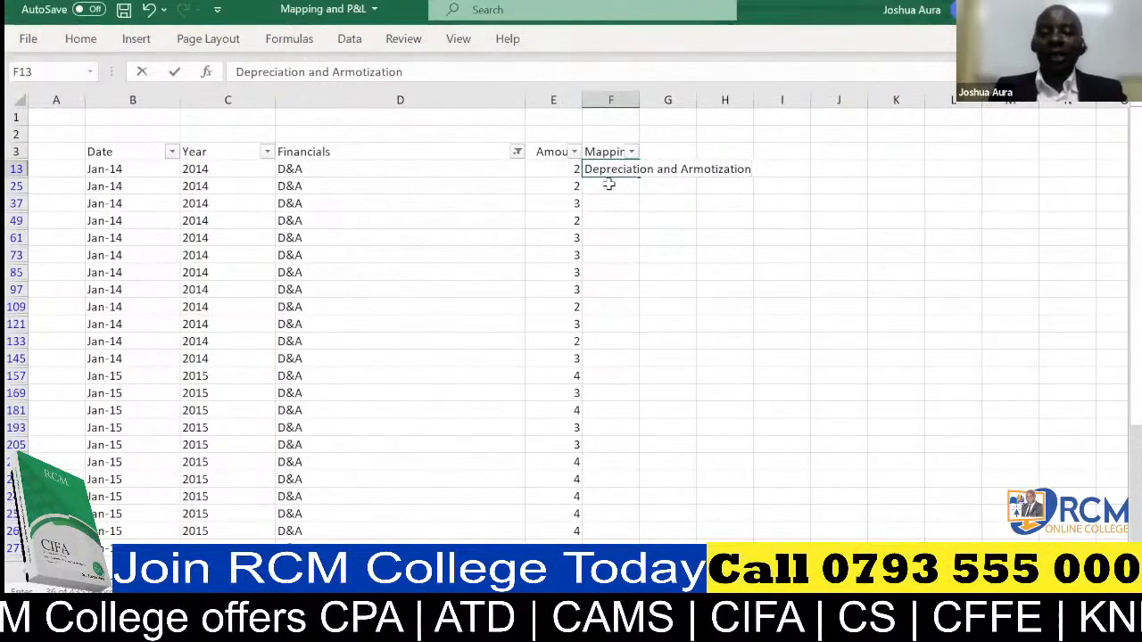
key("Return")
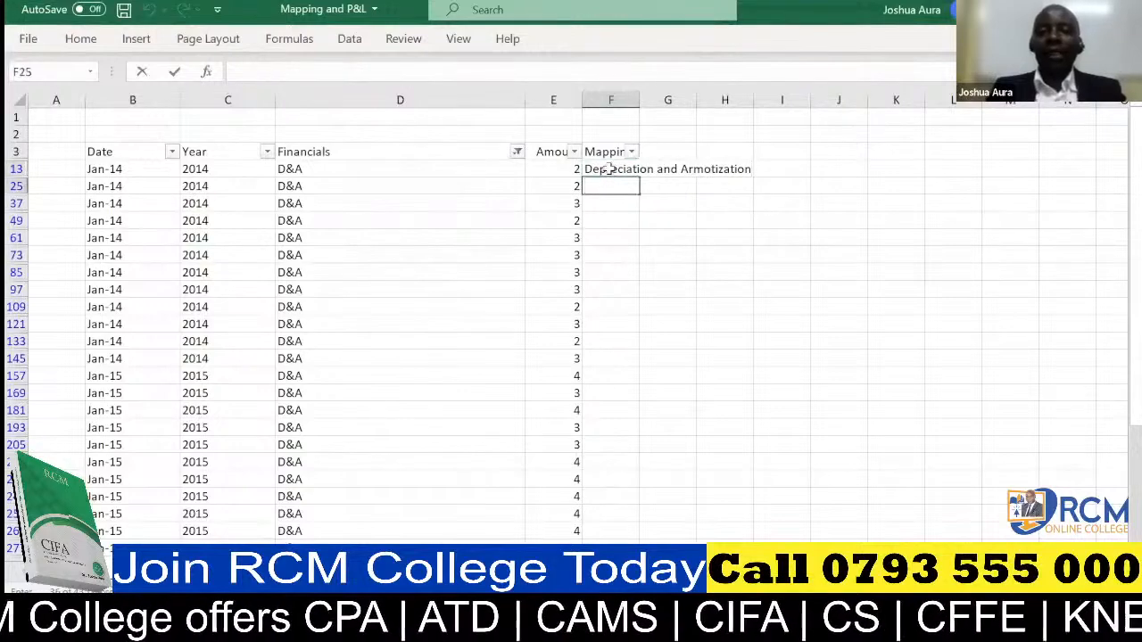
Copy the Depreciation and Armotization label from F13 down the Mapping column to all the filtered D&A rows.
left_click(610, 170)
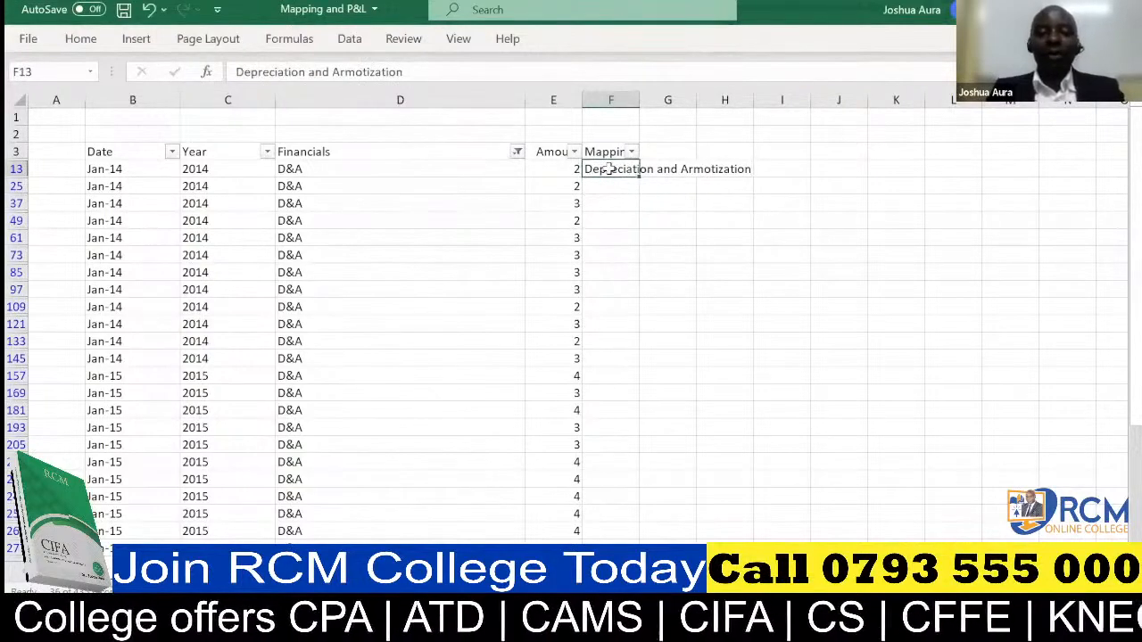
key("ctrl+c")
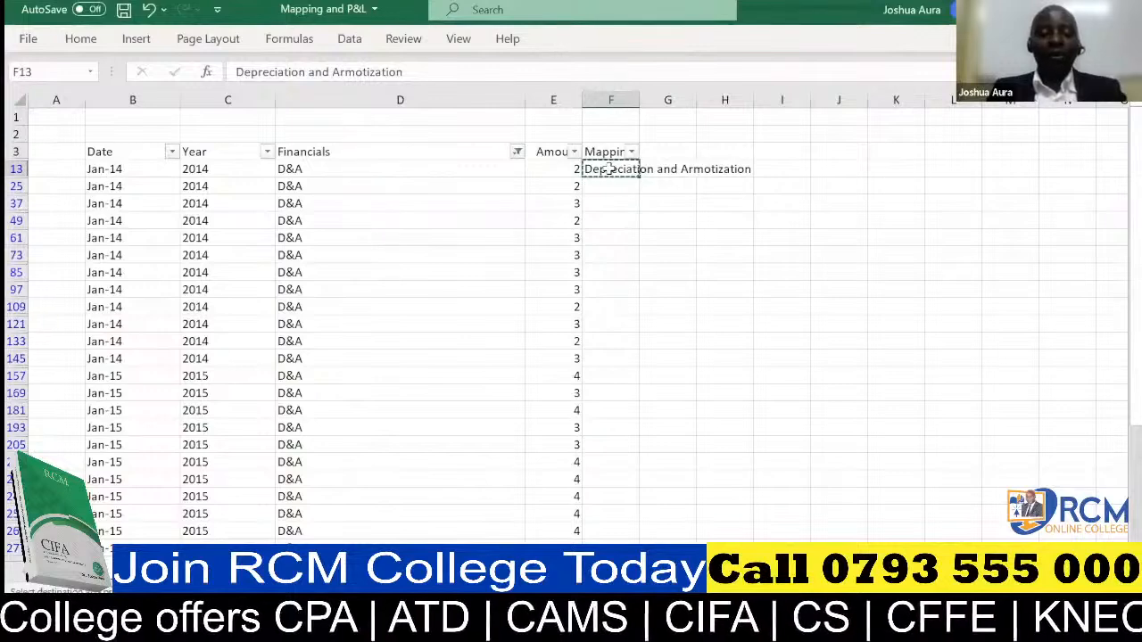
key("ctrl+shift+Down")
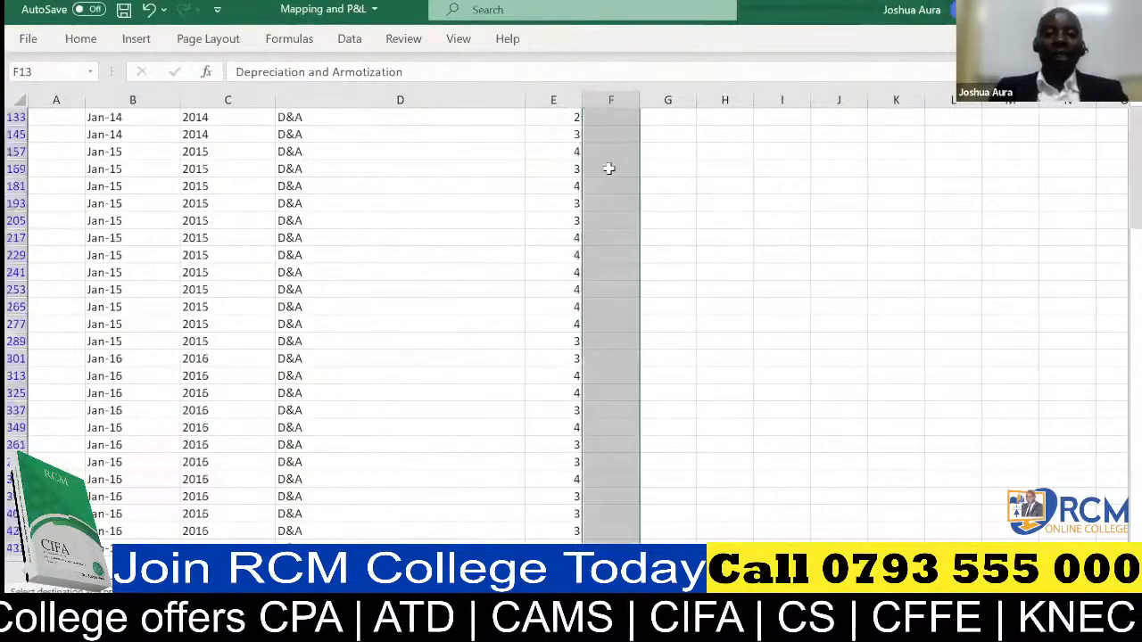
key("ctrl+v")
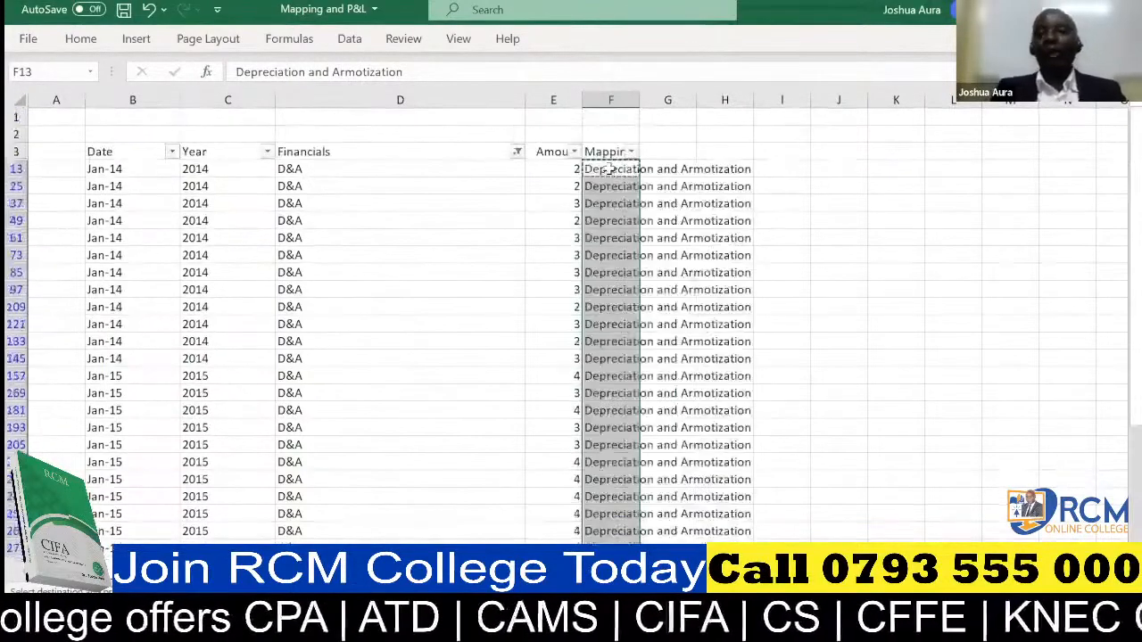
Filter the Financials column with the search text "inter", keeping the Interest expenses item selected.
left_click(516, 152)
left_click(429, 344)
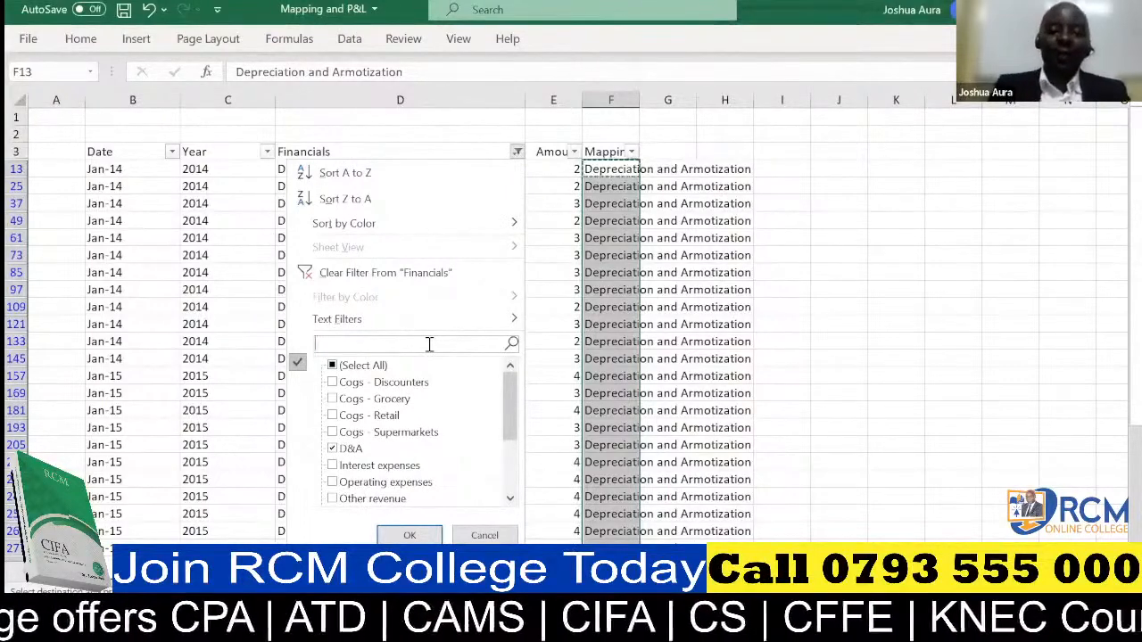
type("inter")
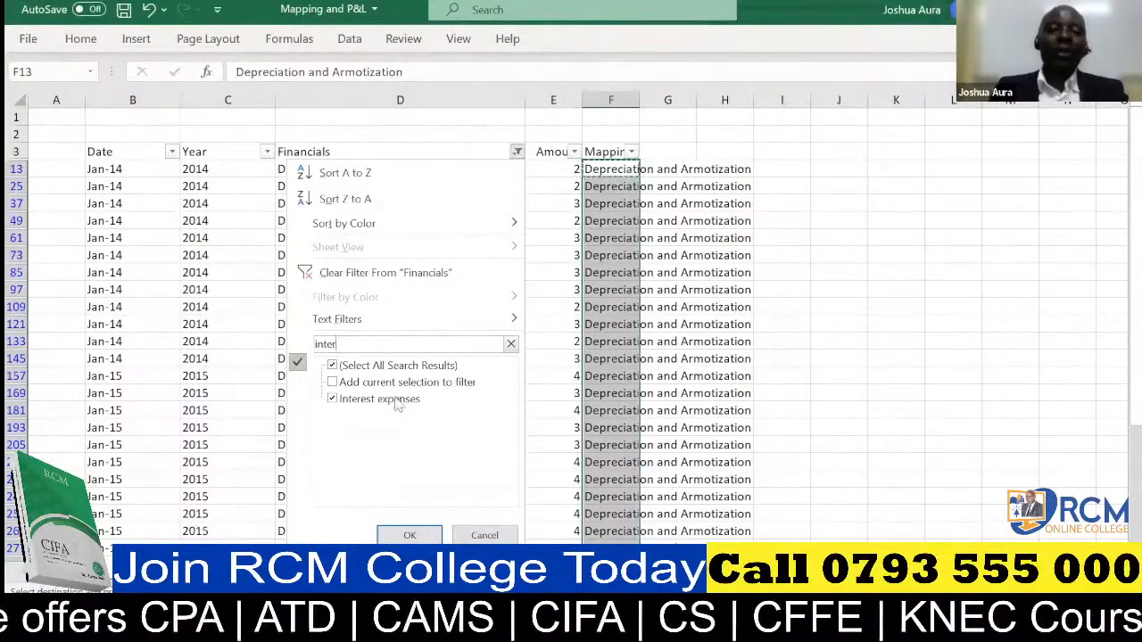
left_click(410, 535)
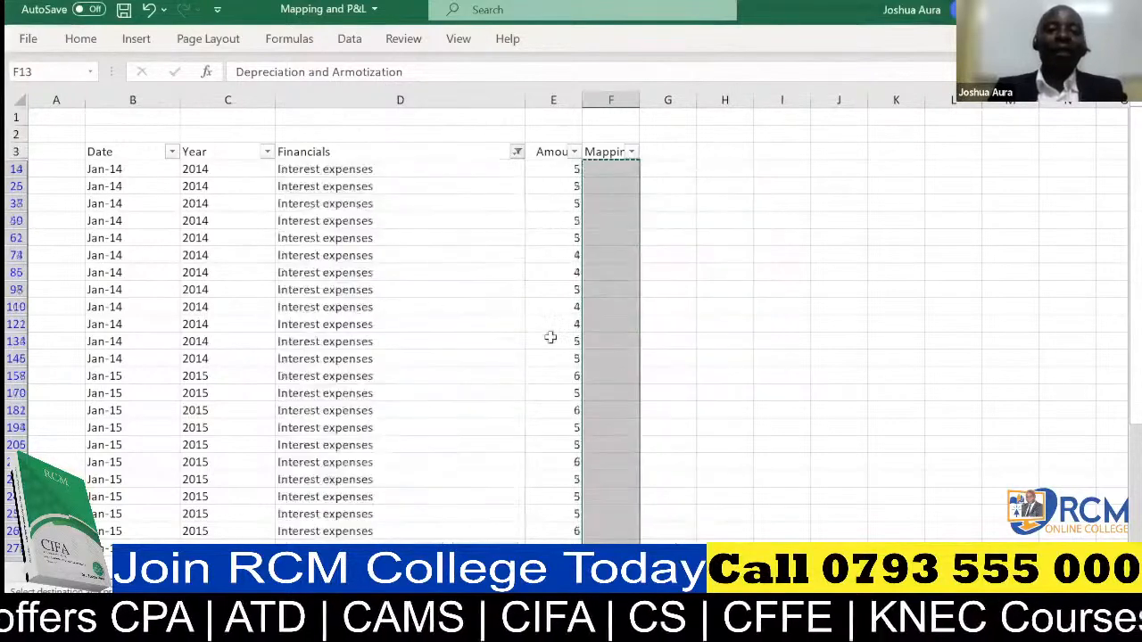
Enter "Interest expense" in cell F14 as the mapping for the first filtered Interest expenses row, and reselect that cell.
left_click(613, 172)
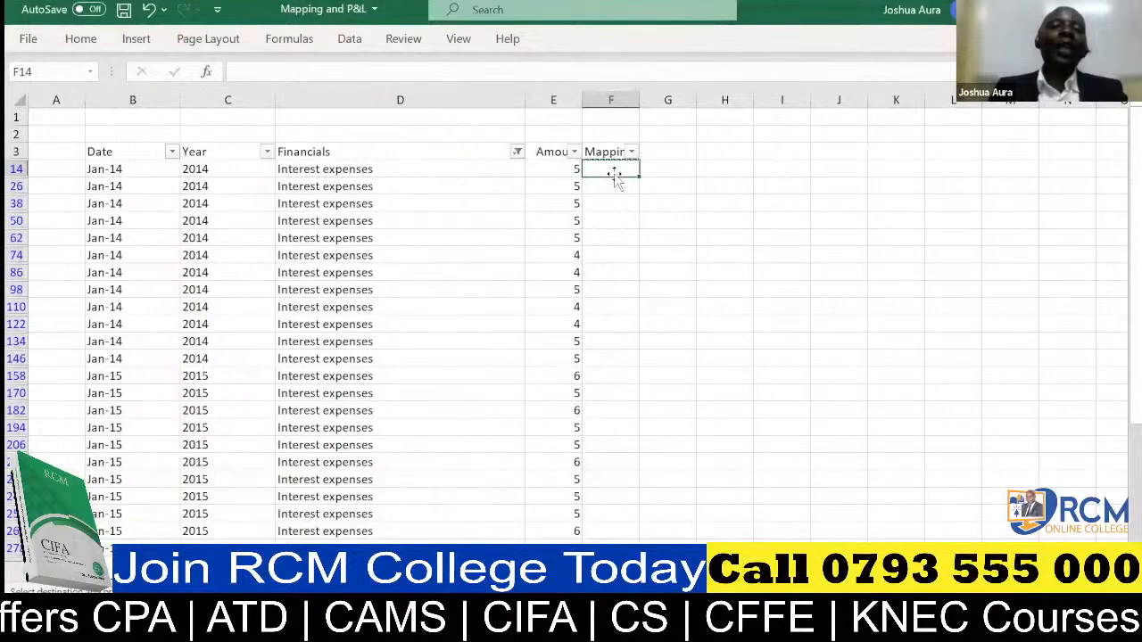
type("Inte")
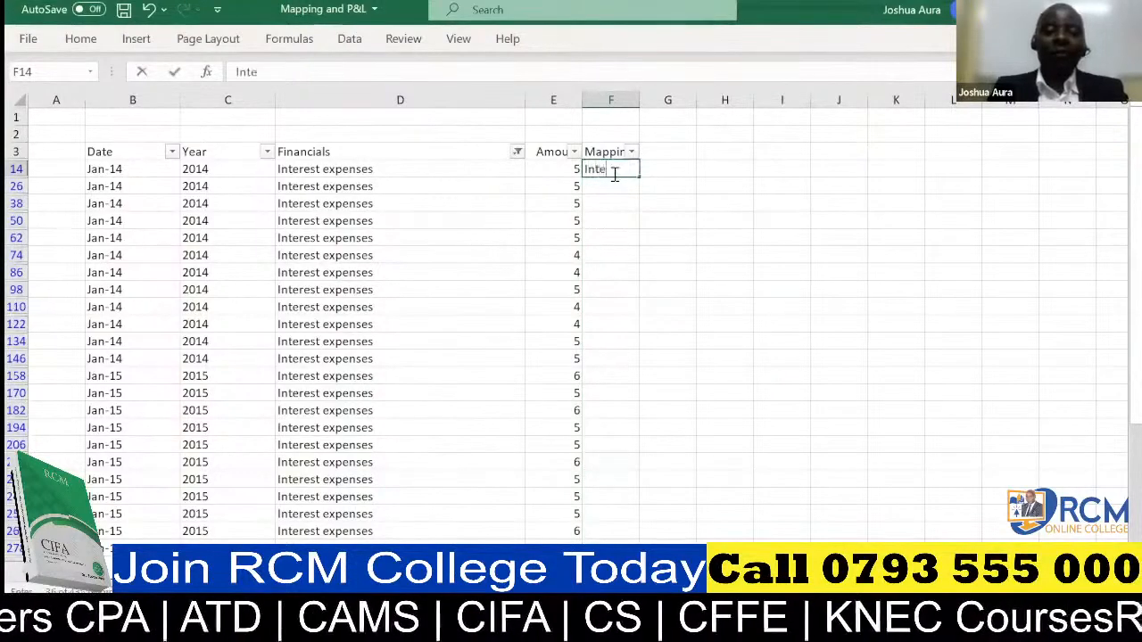
type("rs")
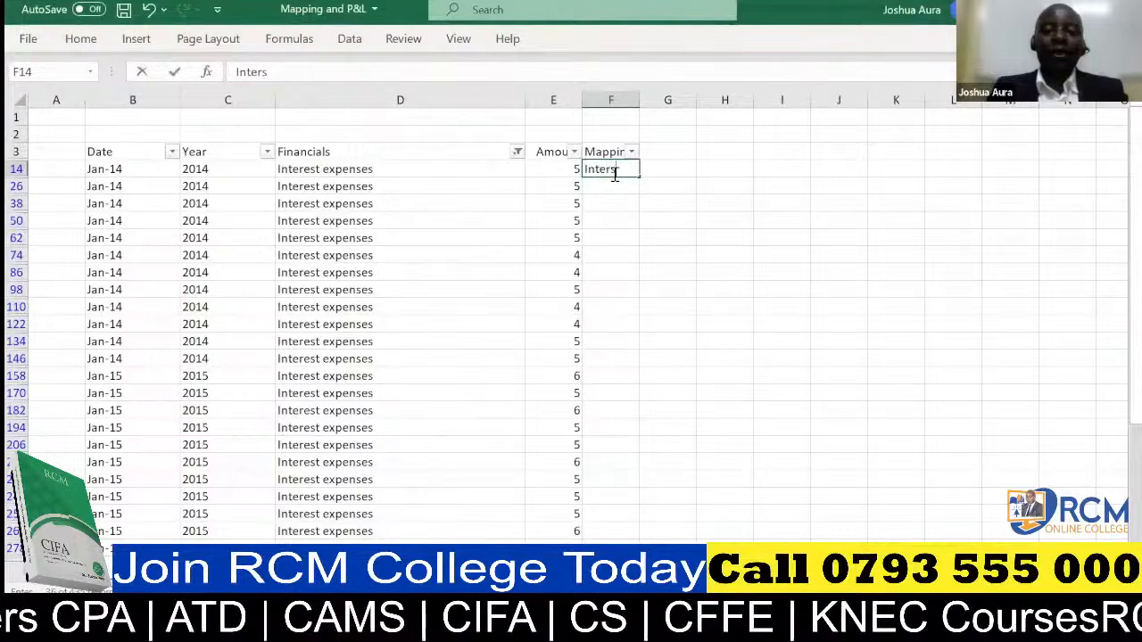
type("es")
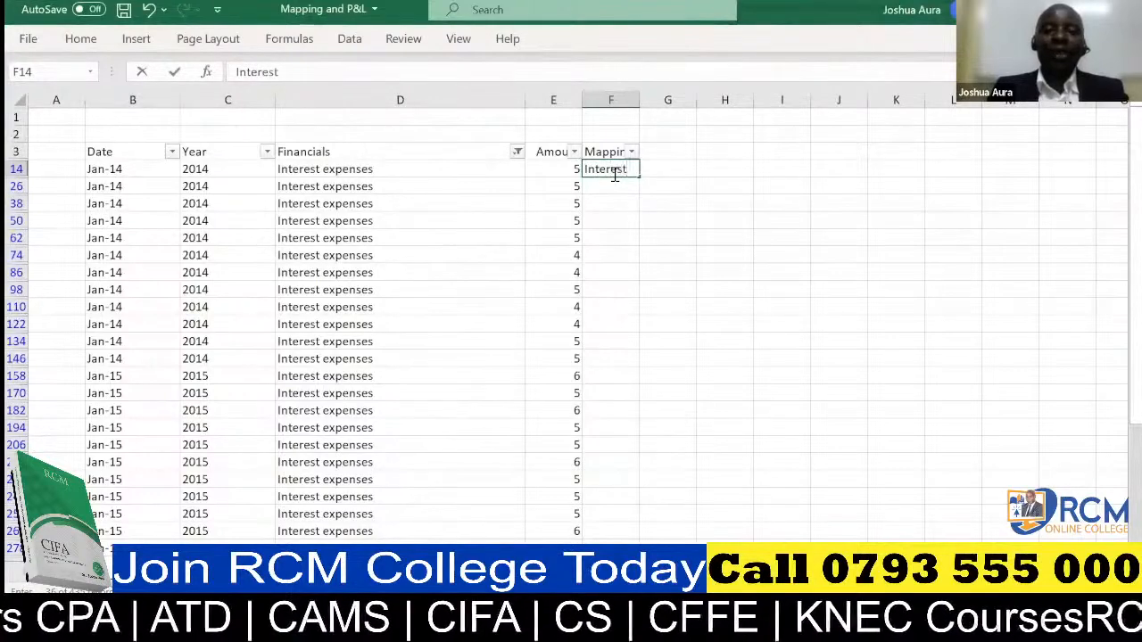
type("t")
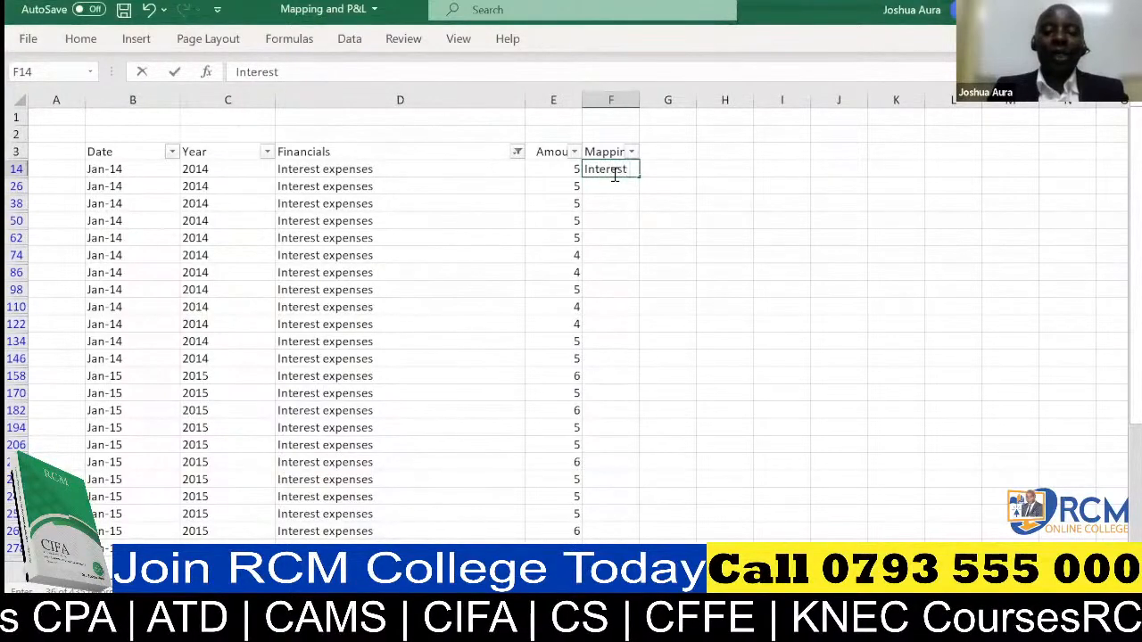
type(" expense")
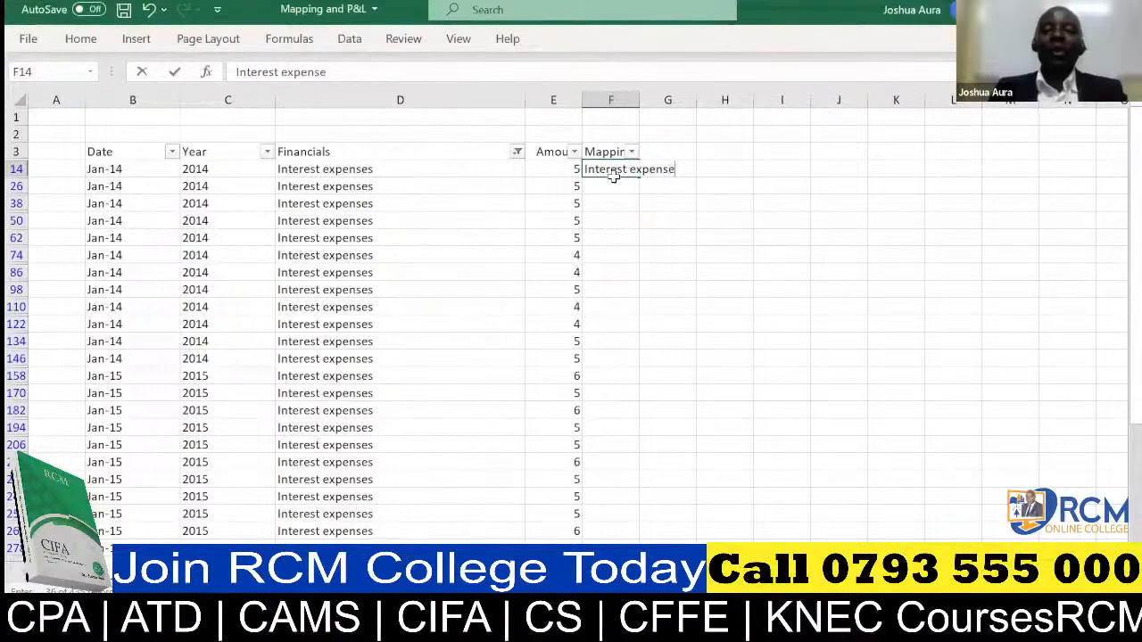
left_click(615, 183)
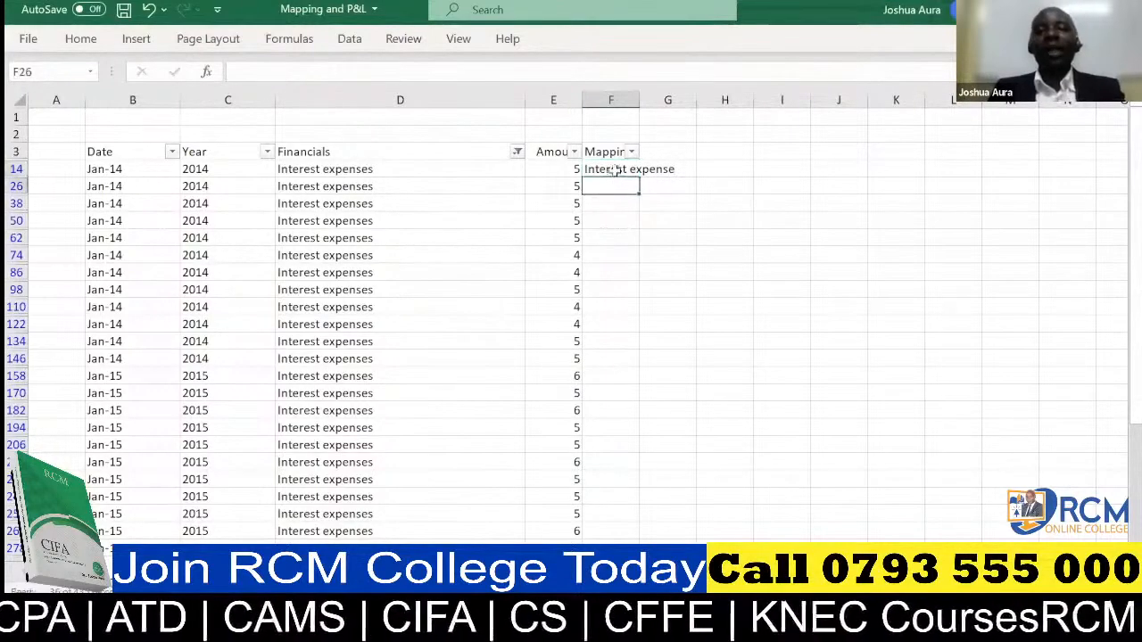
left_click(615, 170)
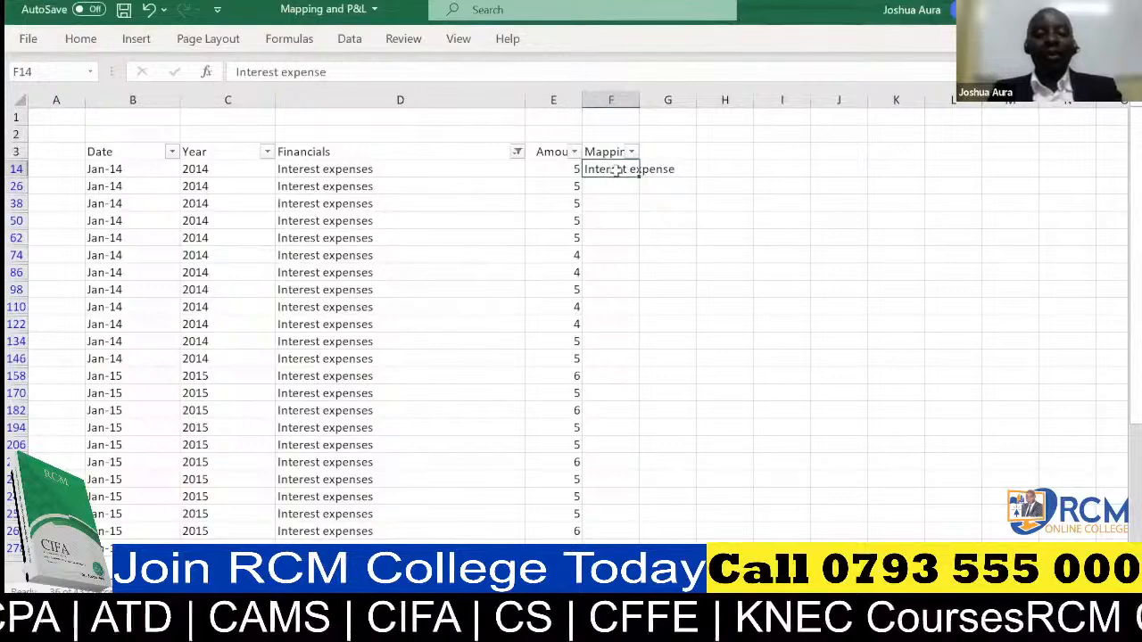
Copy the Interest expense label from F14 down the Mapping column to all the filtered Interest expenses rows.
key("ctrl+c")
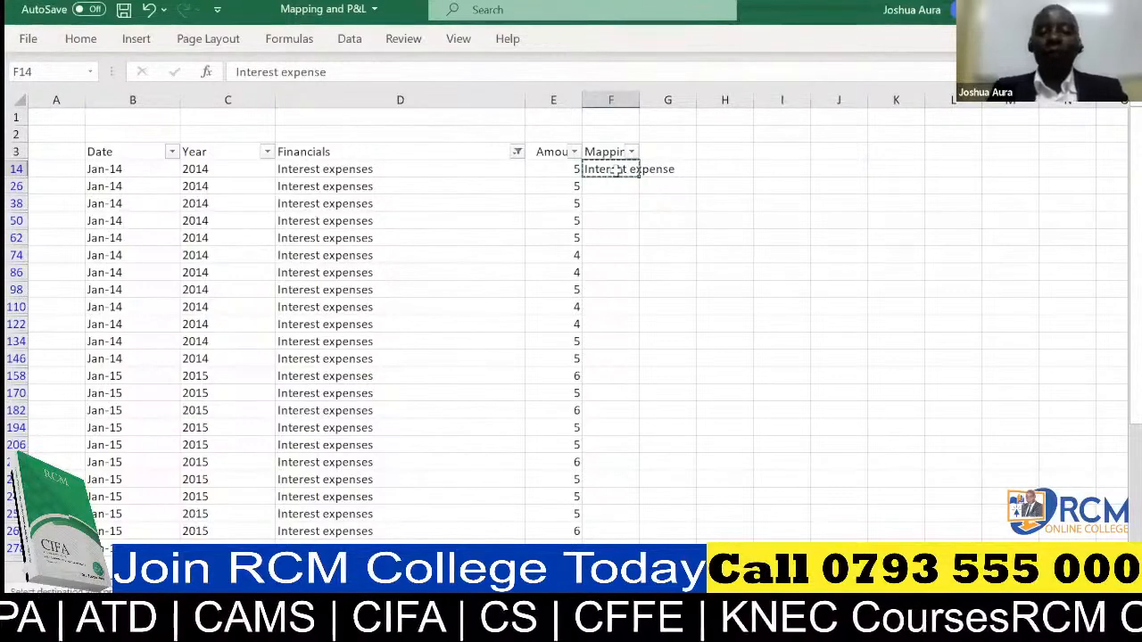
key("ctrl+shift+Down")
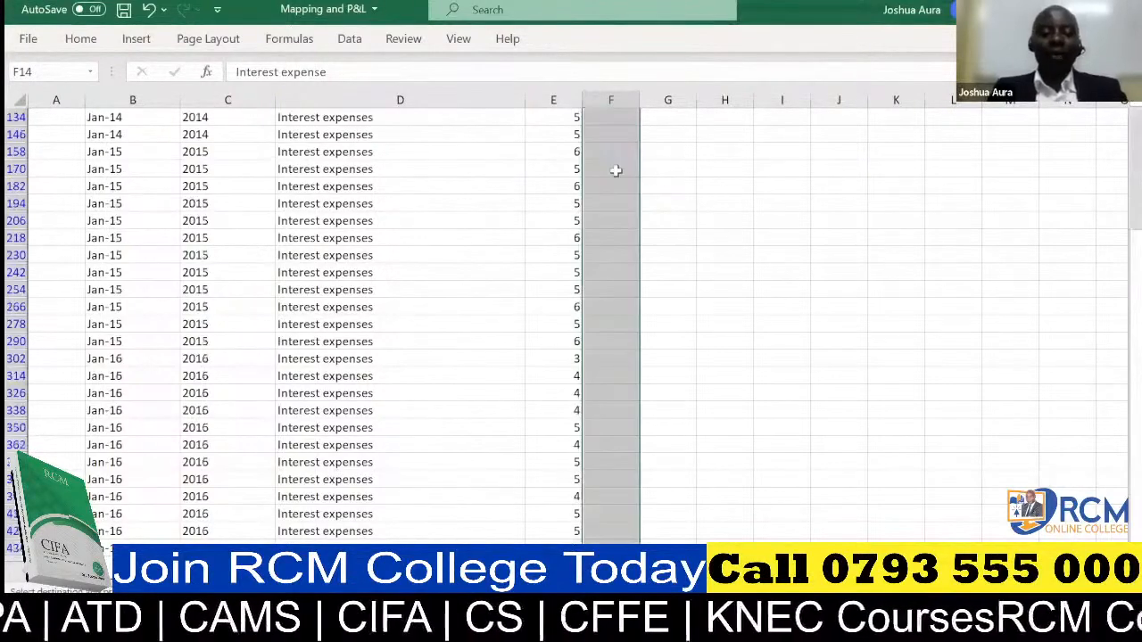
key("ctrl+v")
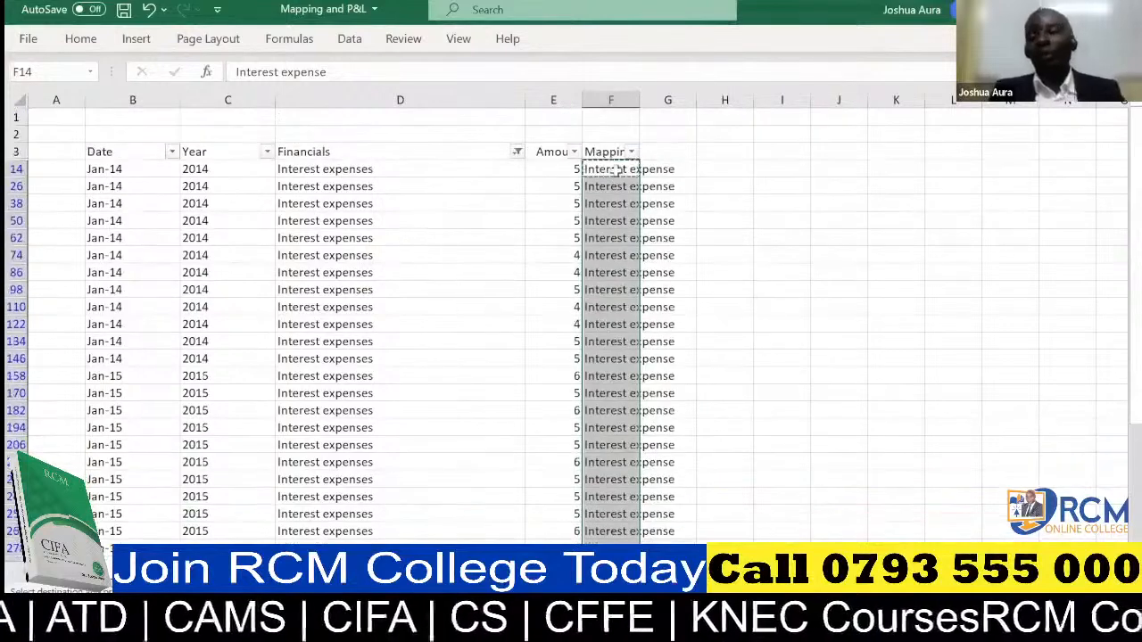
Filter the Financials column with the search text "tax", keeping the Taxes item selected.
left_click(517, 153)
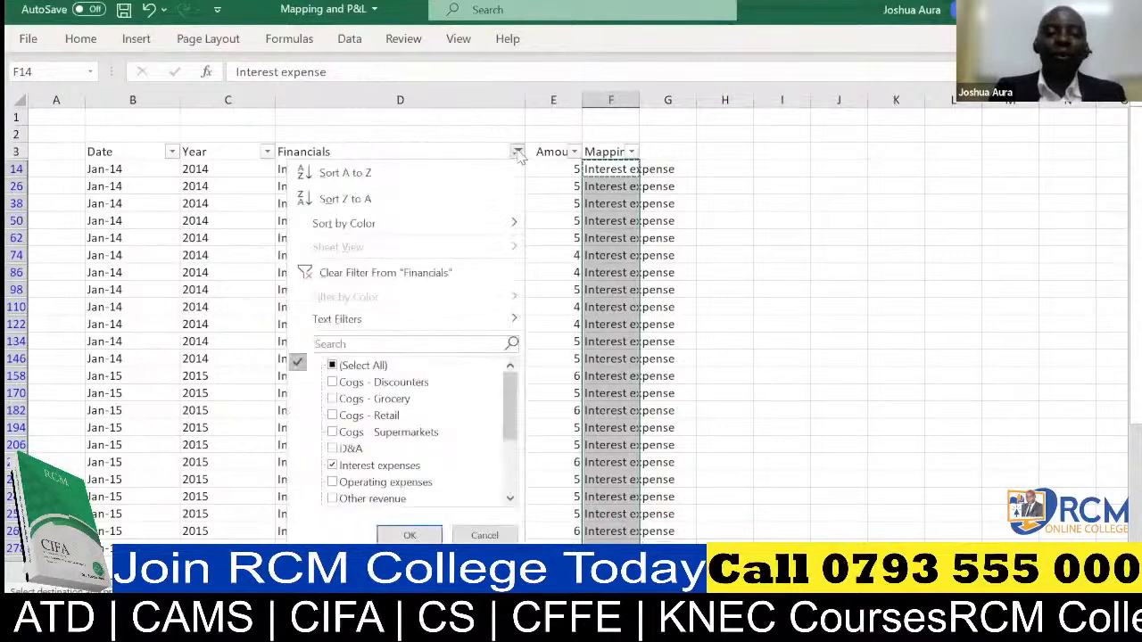
left_click(428, 342)
type("ta")
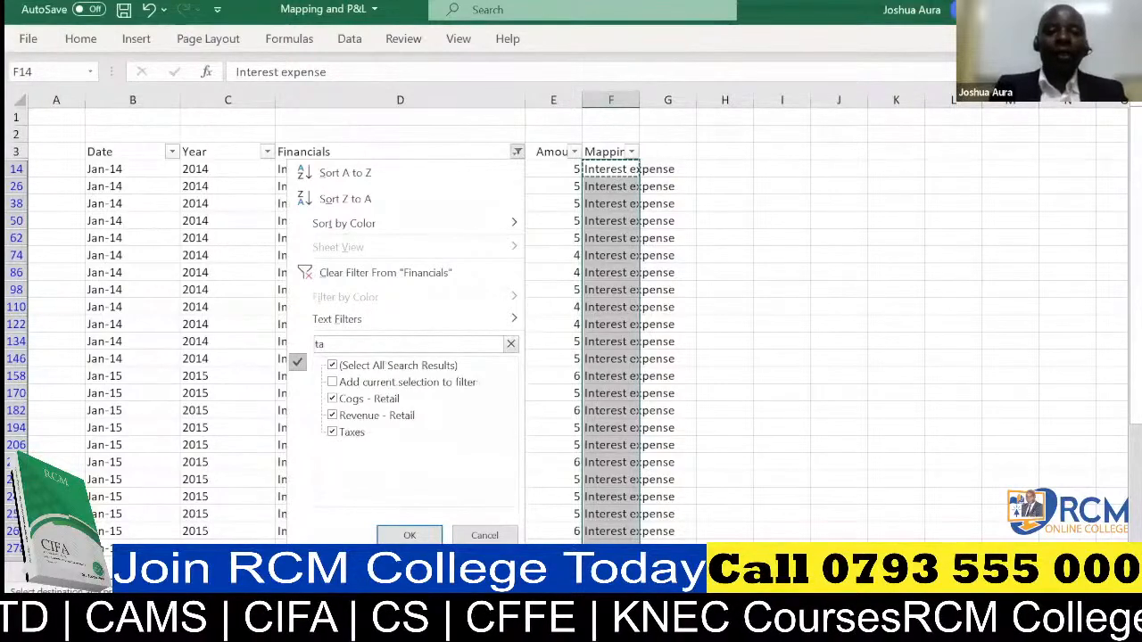
type("x")
left_click(412, 535)
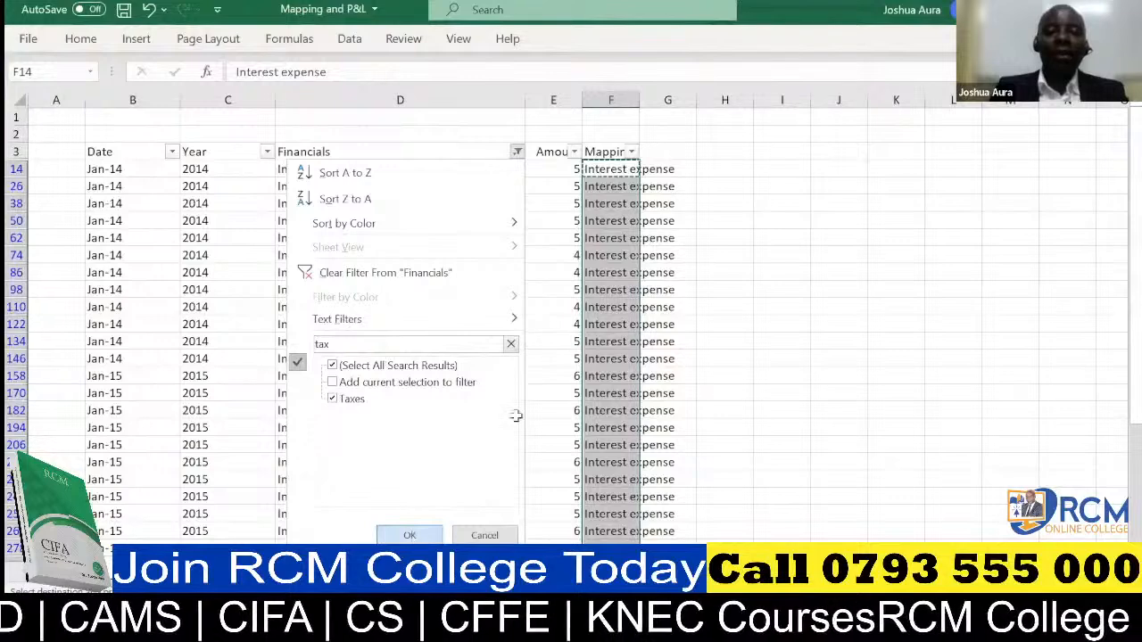
Enter "Taxes" in cell F15 as the mapping for the first filtered Taxes row.
left_click(604, 168)
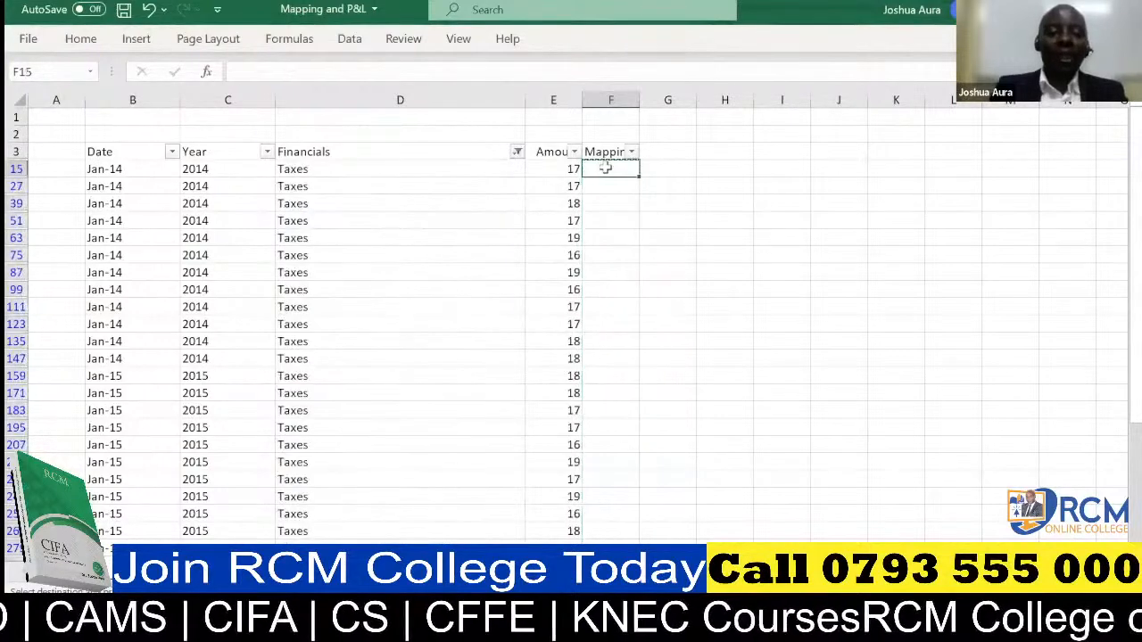
type("Taxes")
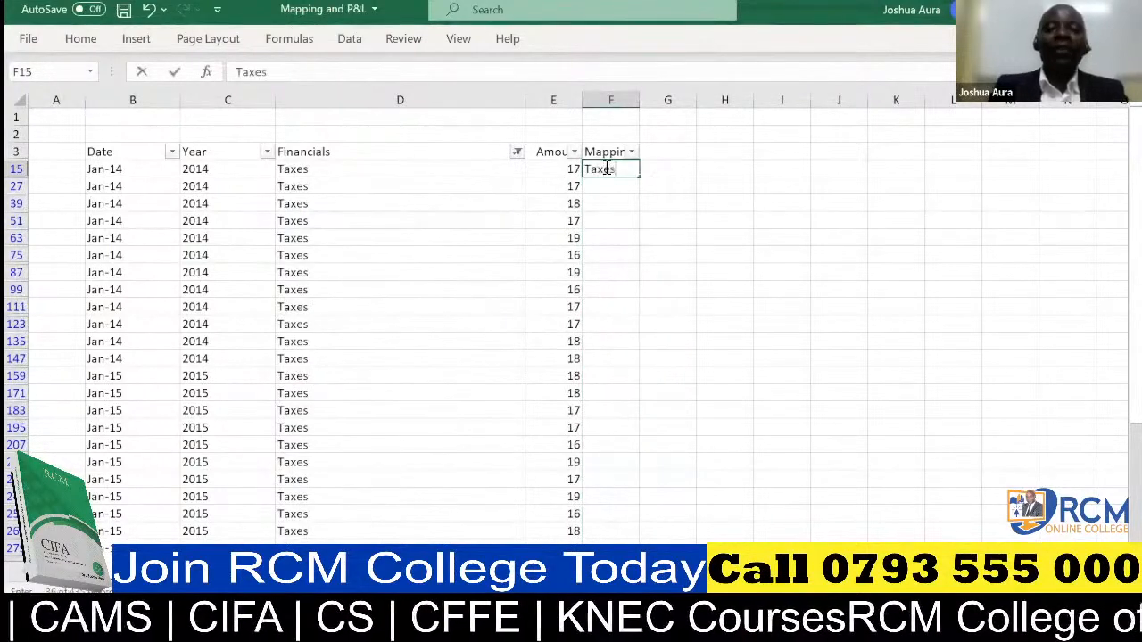
left_click(662, 172)
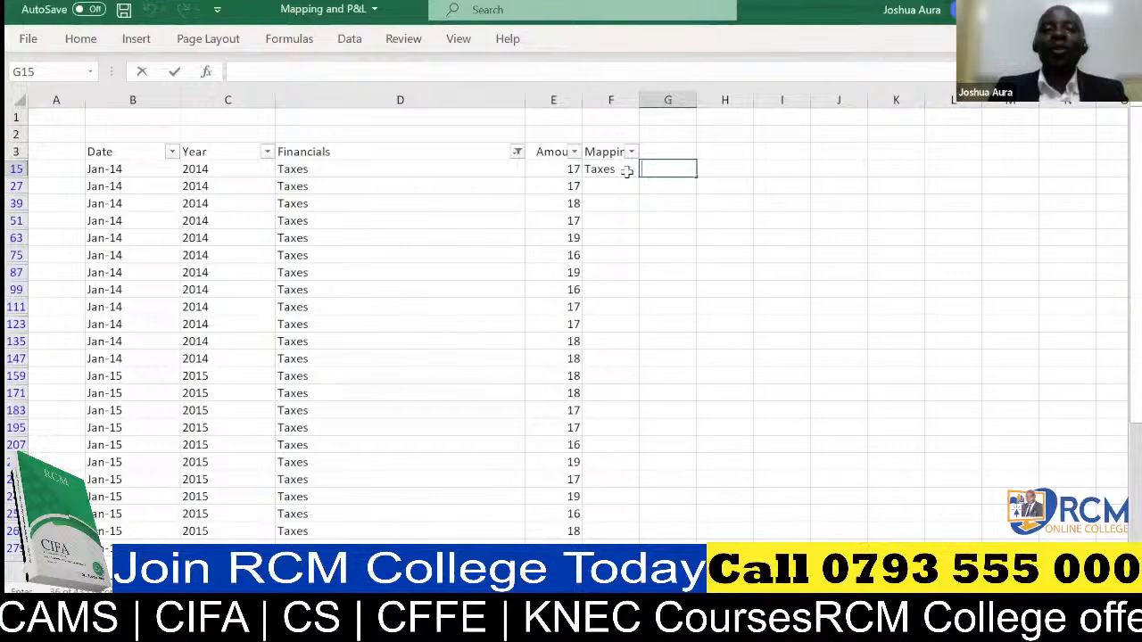
Copy the Taxes label from F15 down the Mapping column to all the filtered Taxes rows.
left_click(625, 171)
key("ctrl+c")
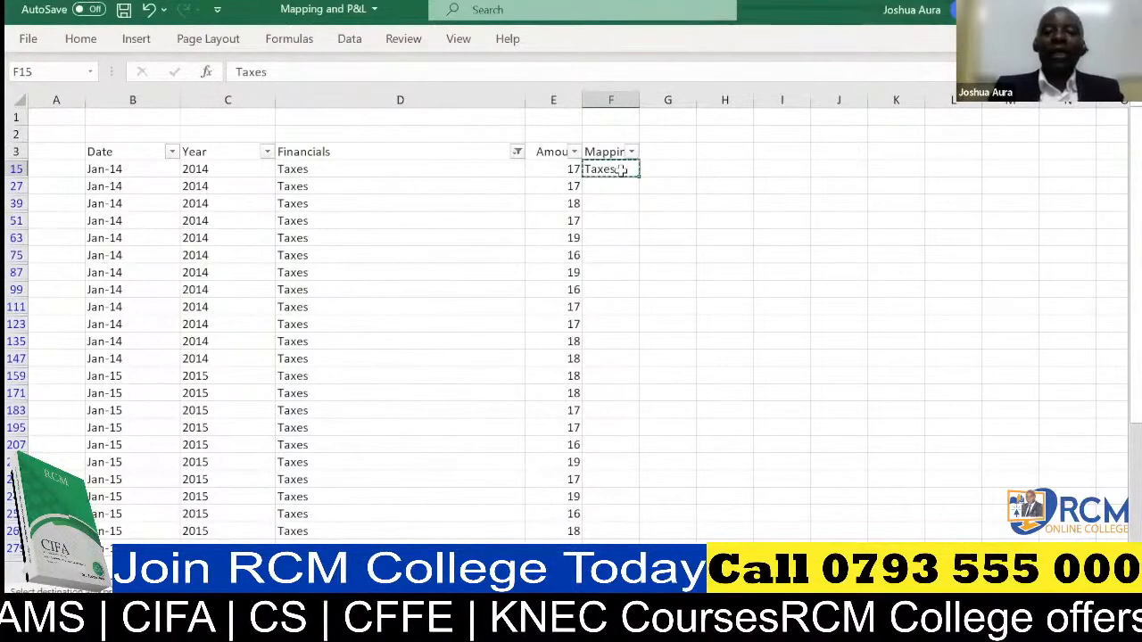
key("ctrl+shift+Down")
key("ctrl+v")
scroll(622, 170, "up", 3)
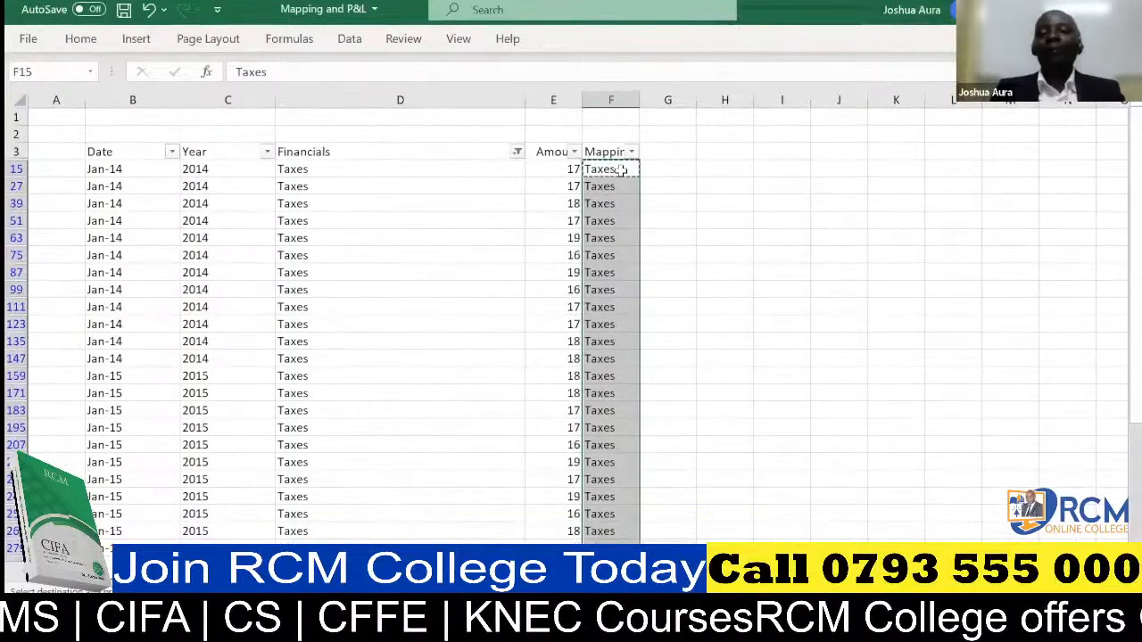
Show all rows again by selecting every item in the Financials column filter.
left_click(517, 154)
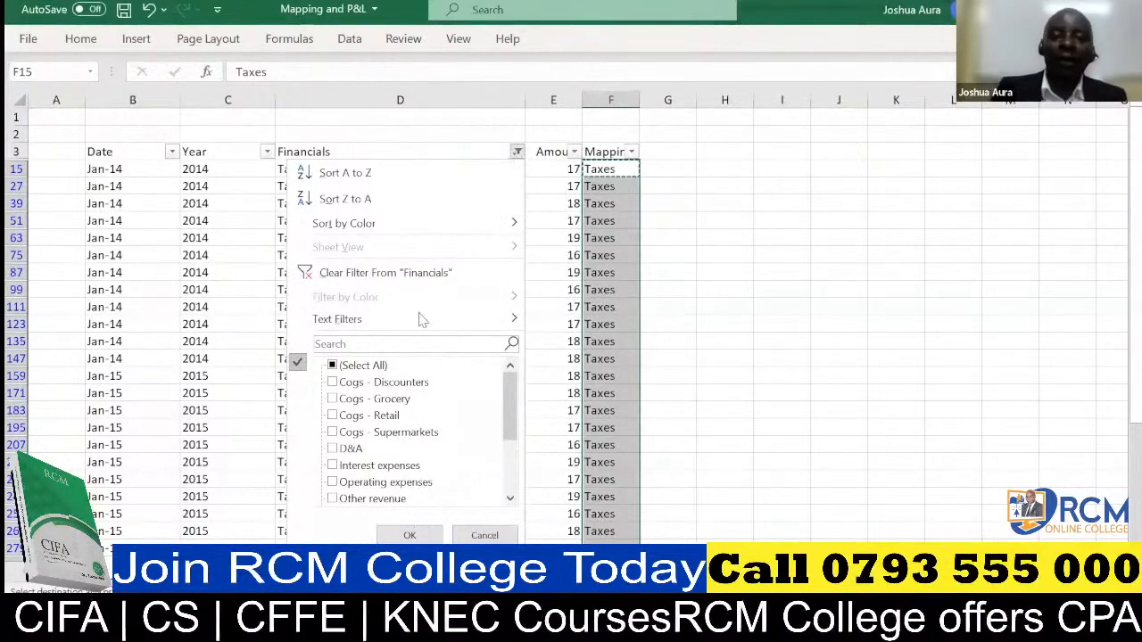
left_click(366, 366)
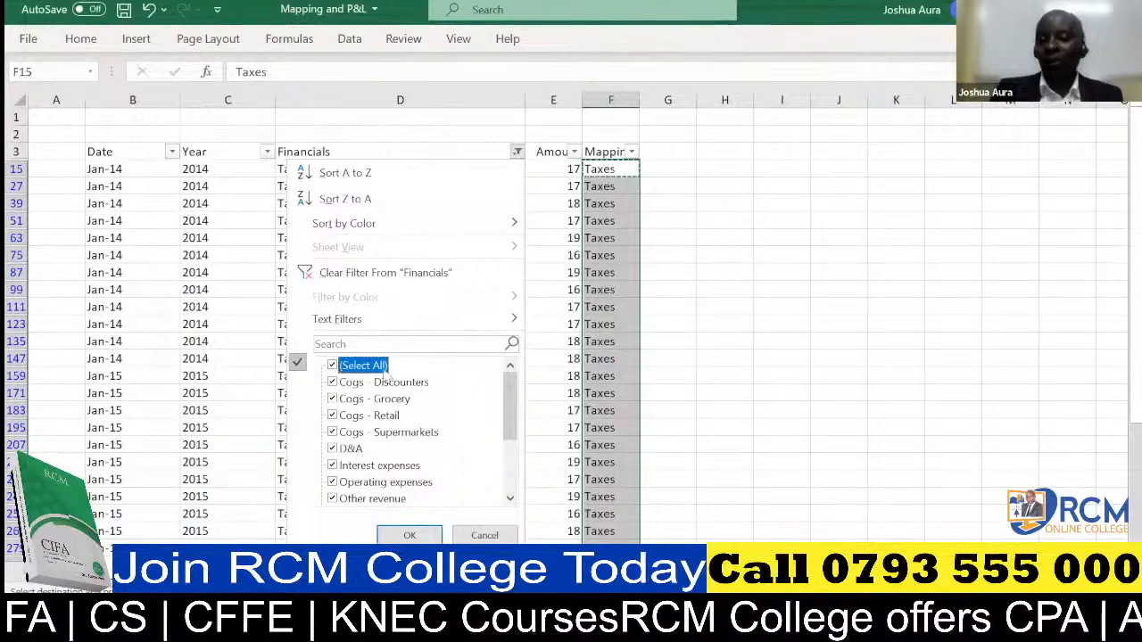
left_click(411, 535)
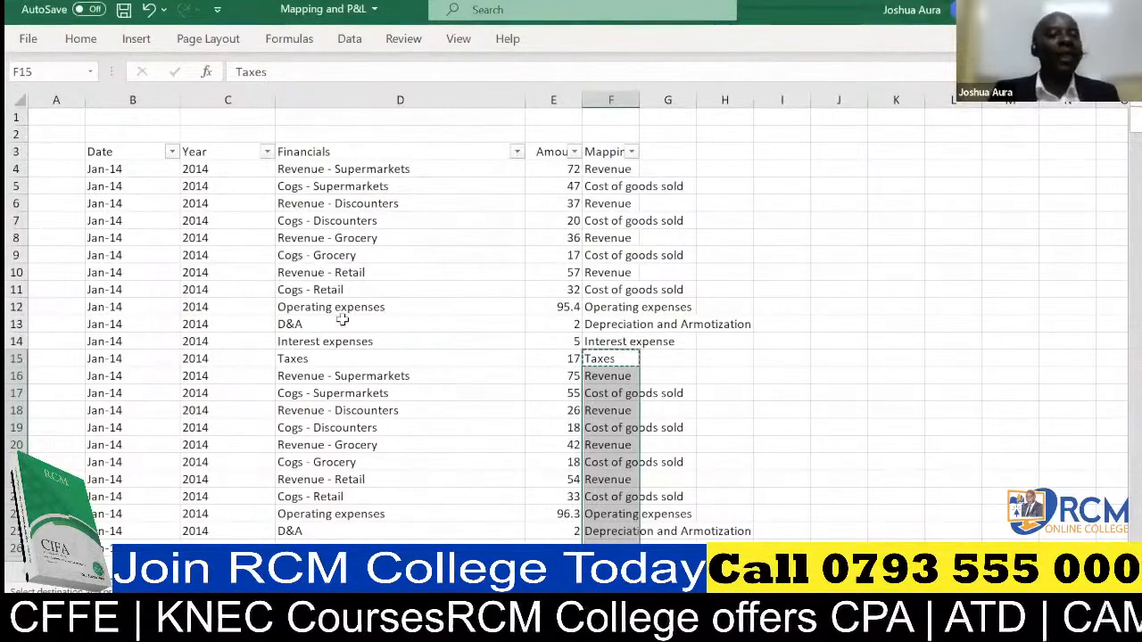
Copy all the labels in the Mapping column from cell F4 down to the last data row.
left_click(606, 173)
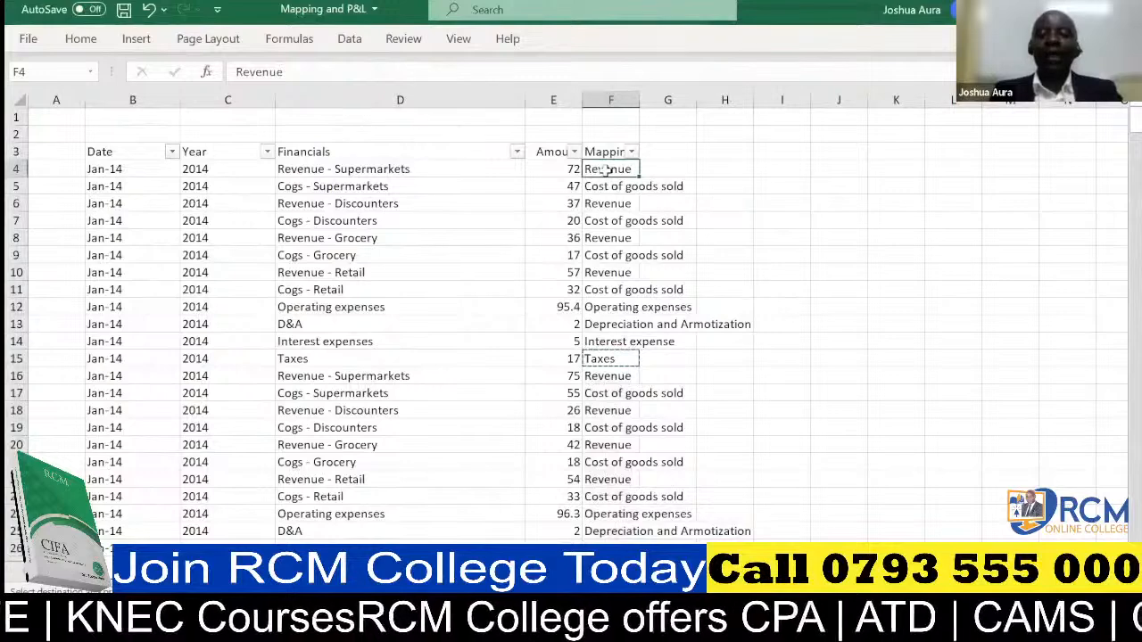
key("ctrl+shift+Down")
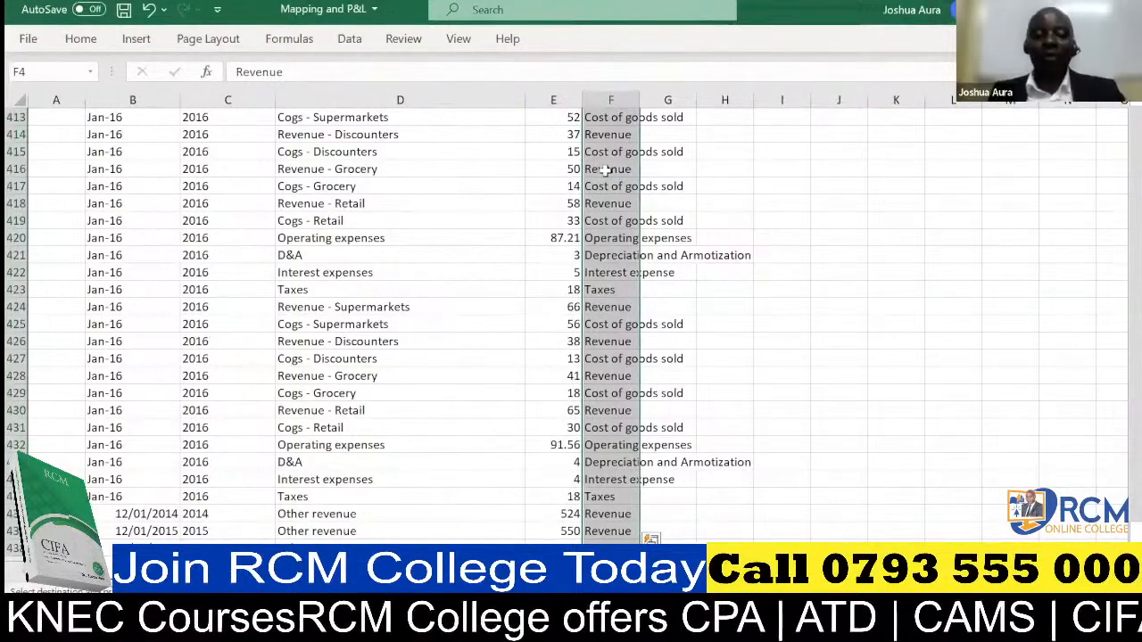
key("ctrl+c")
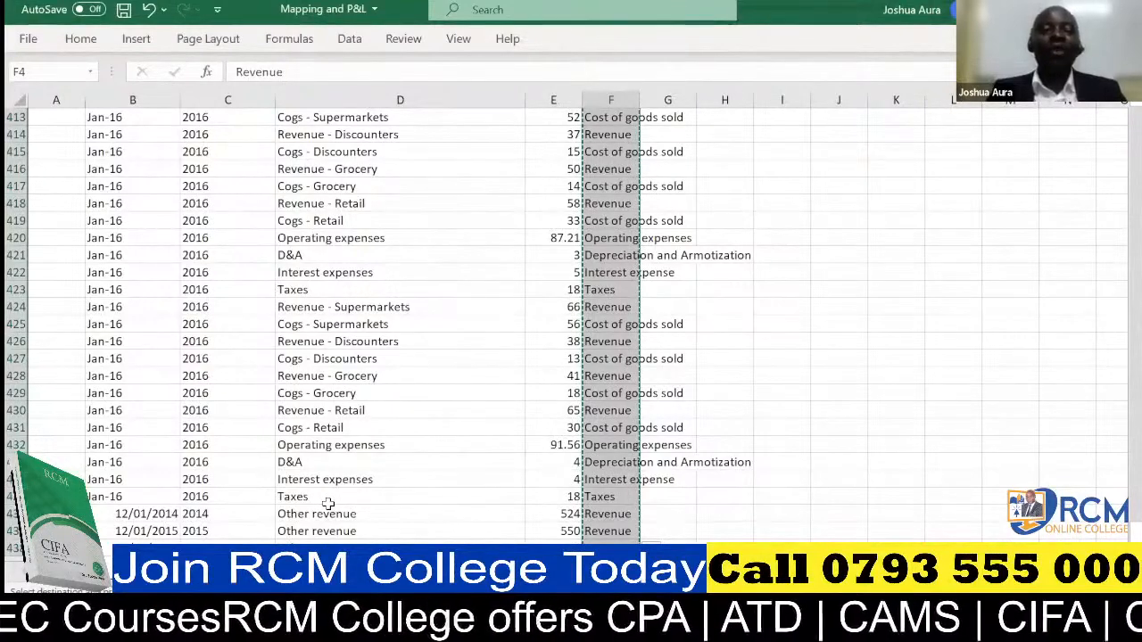
key("alt+Tab")
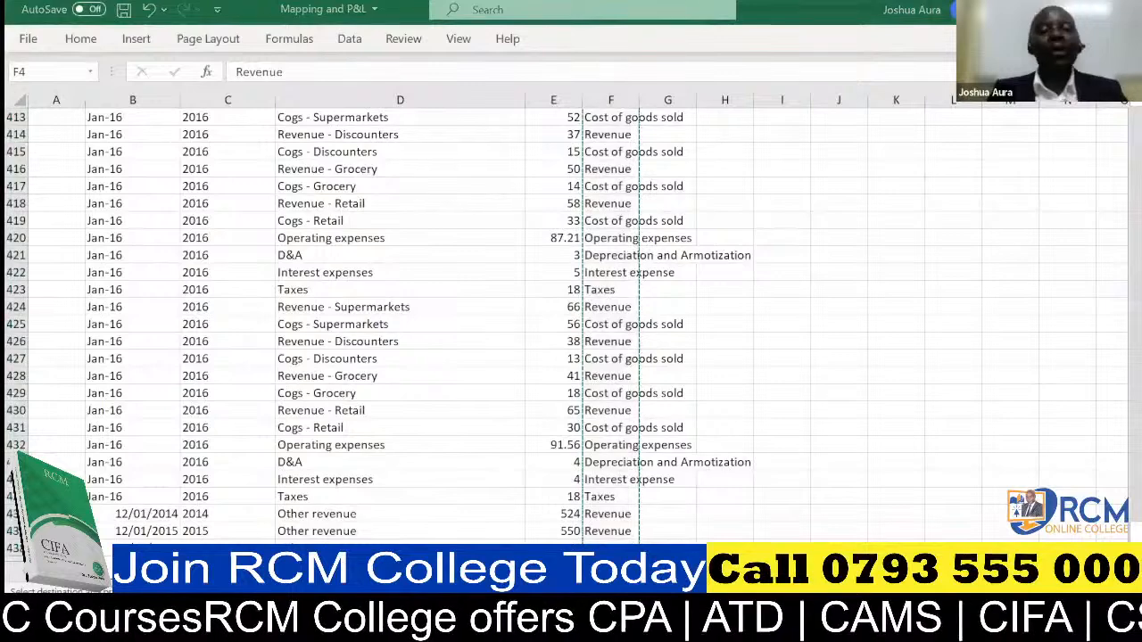
key("alt+Tab")
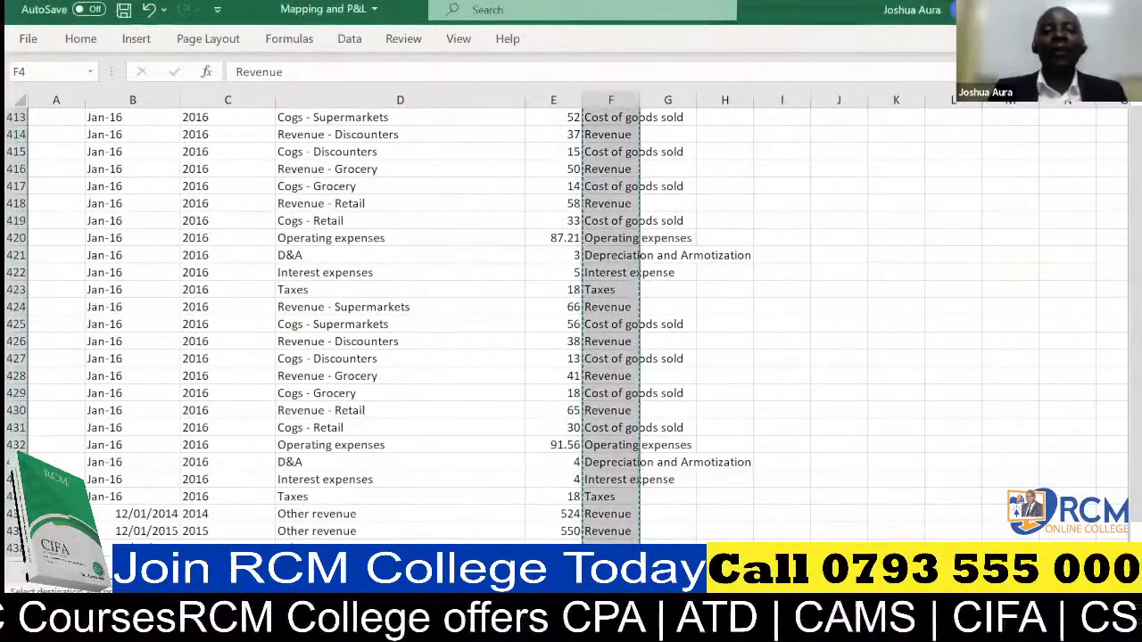
Rename the blank next worksheet and paste the copied mapping labels into it starting at cell A5.
key("ctrl+Page_Down")
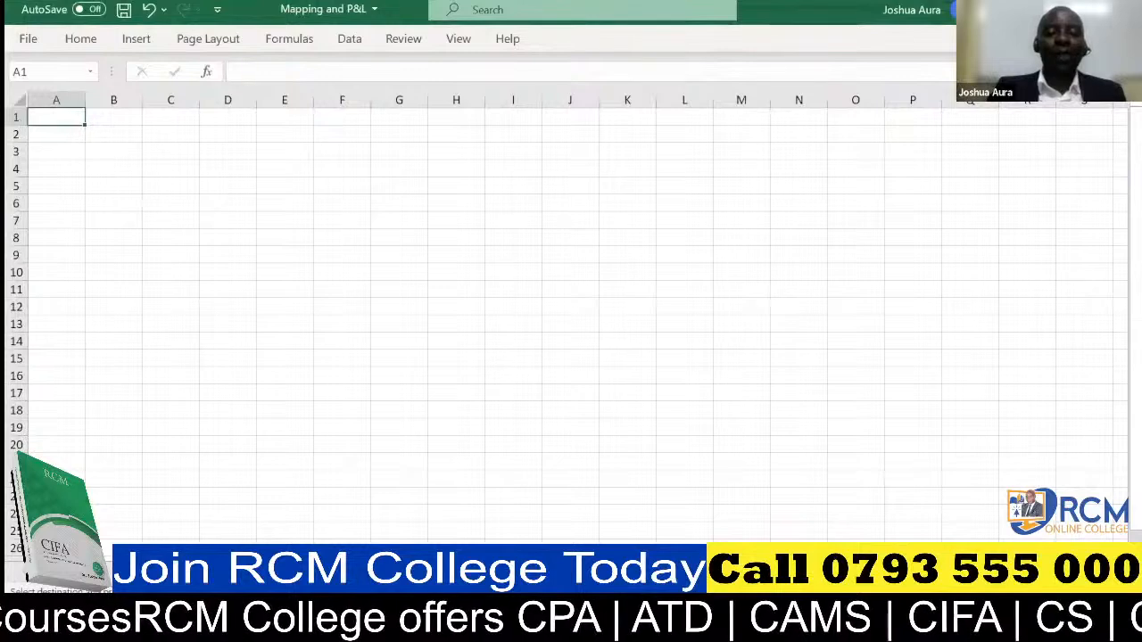
right_click(196, 572)
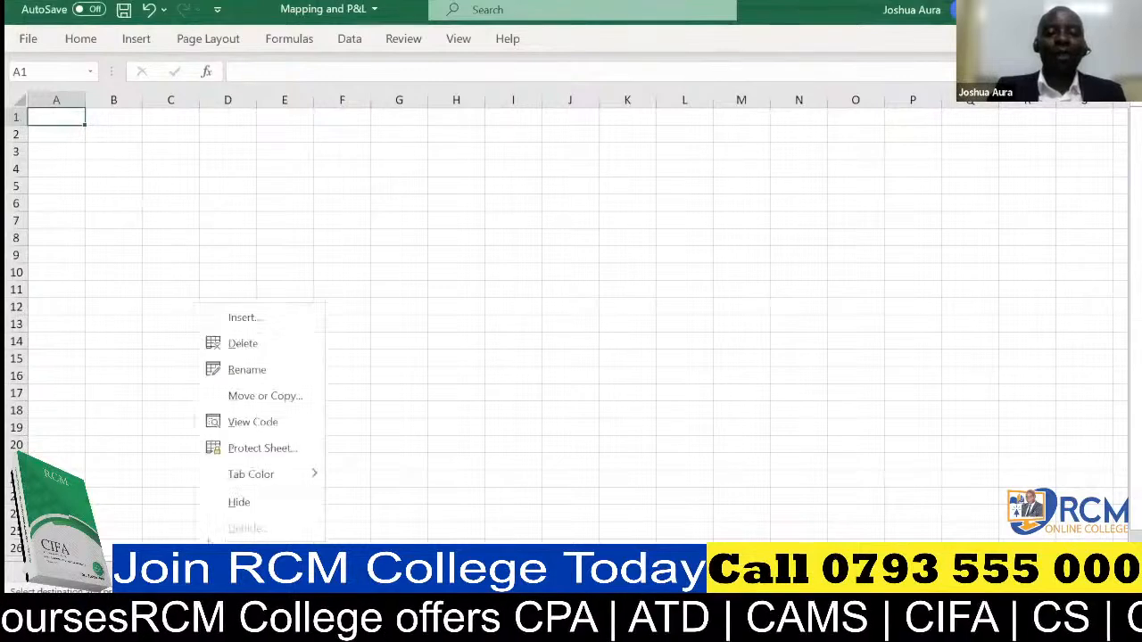
left_click(249, 370)
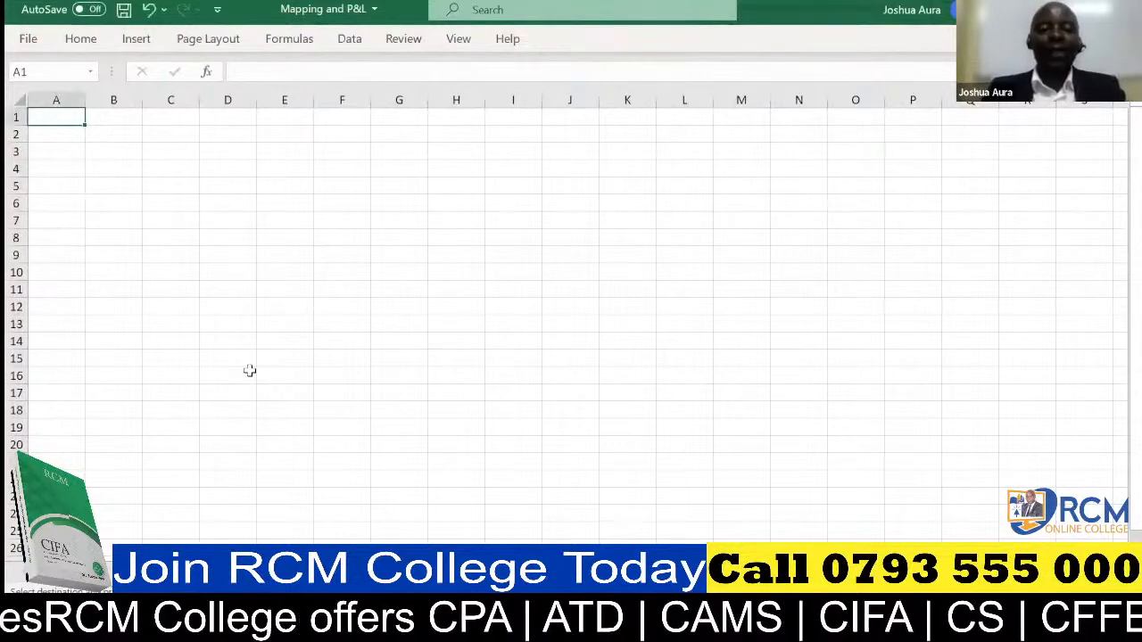
left_click(67, 187)
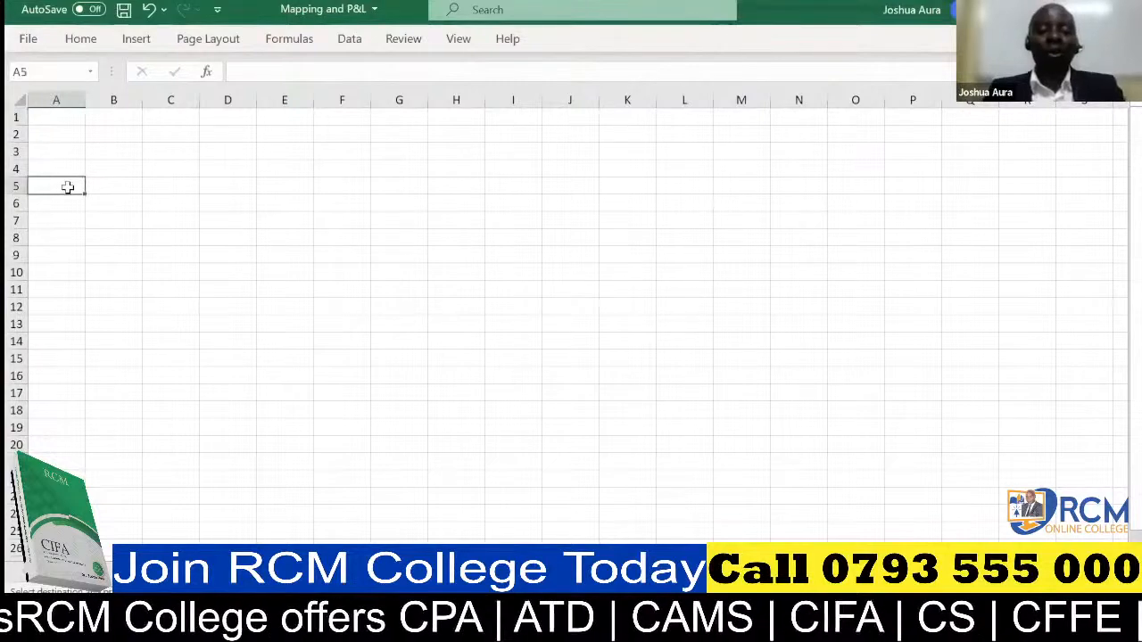
key("ctrl+v")
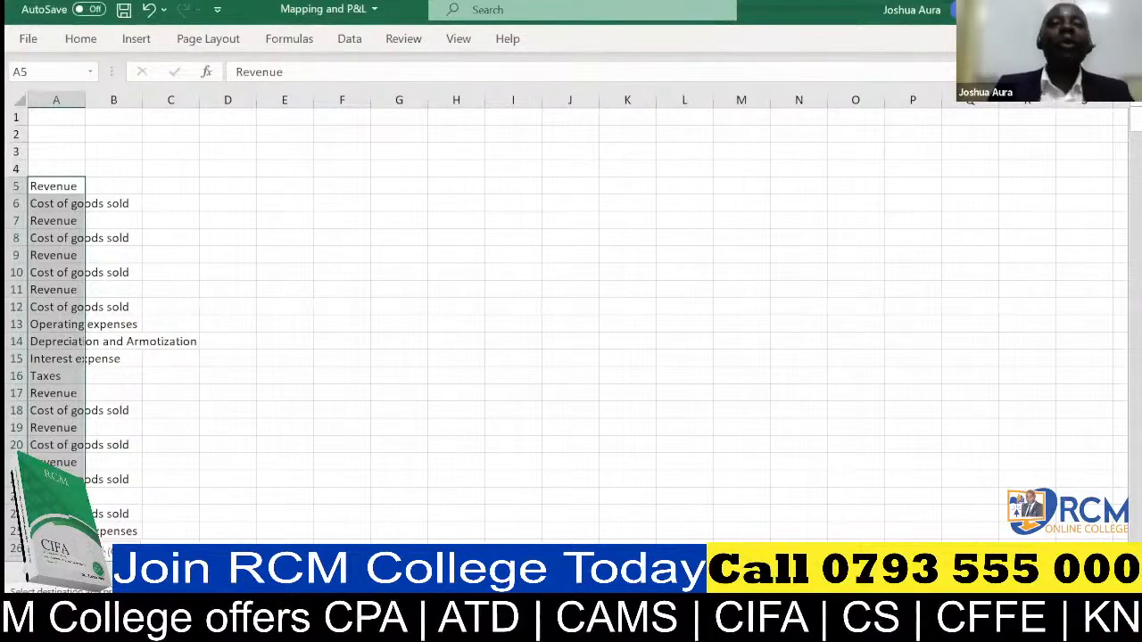
Remove the duplicate labels from the pasted list in column A and autofit the column's width.
left_click(69, 120)
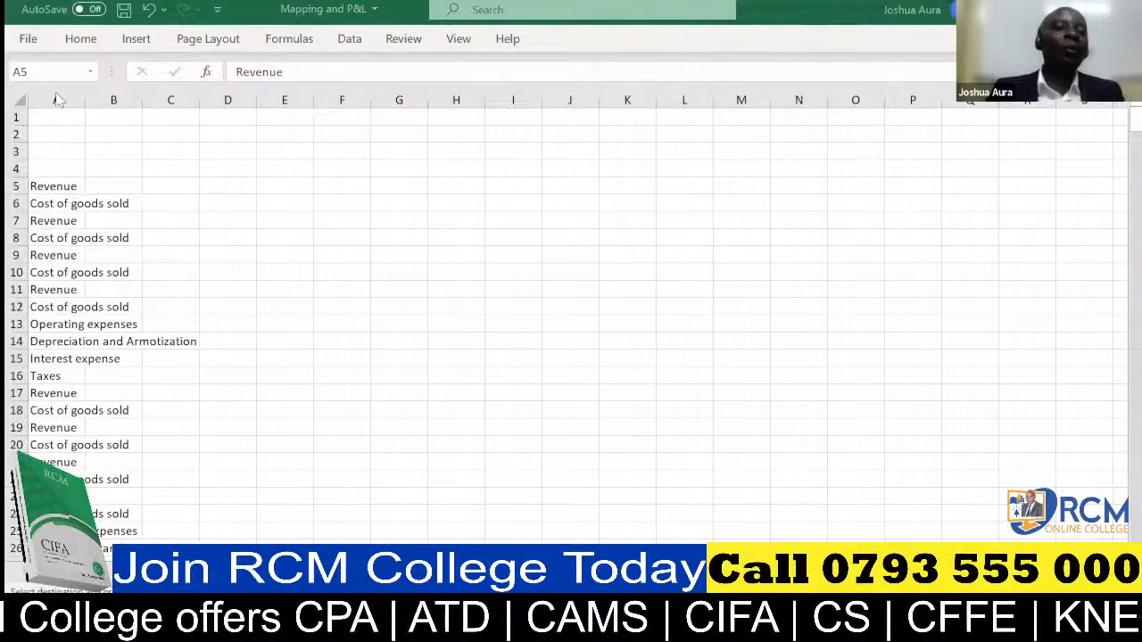
key("ctrl+shift+Down")
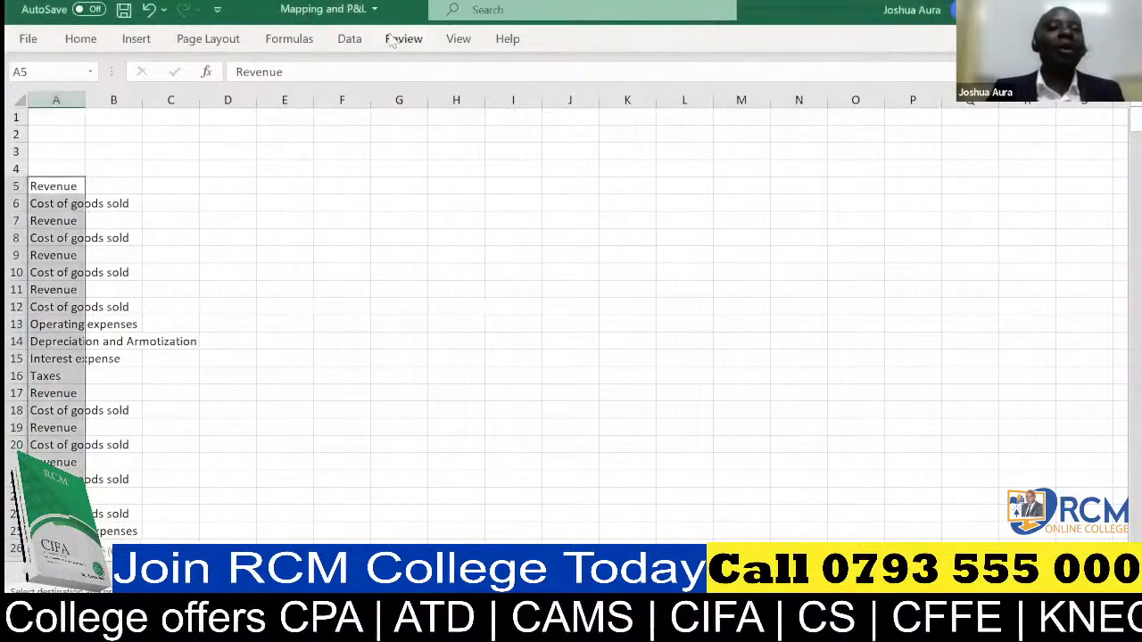
left_click(350, 40)
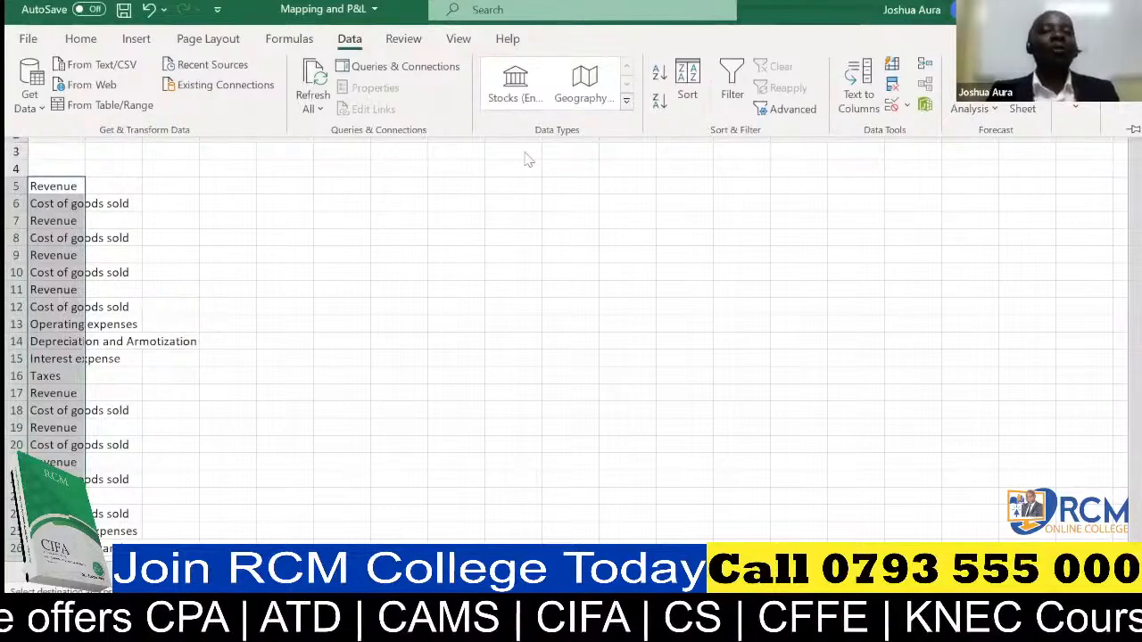
left_click(892, 86)
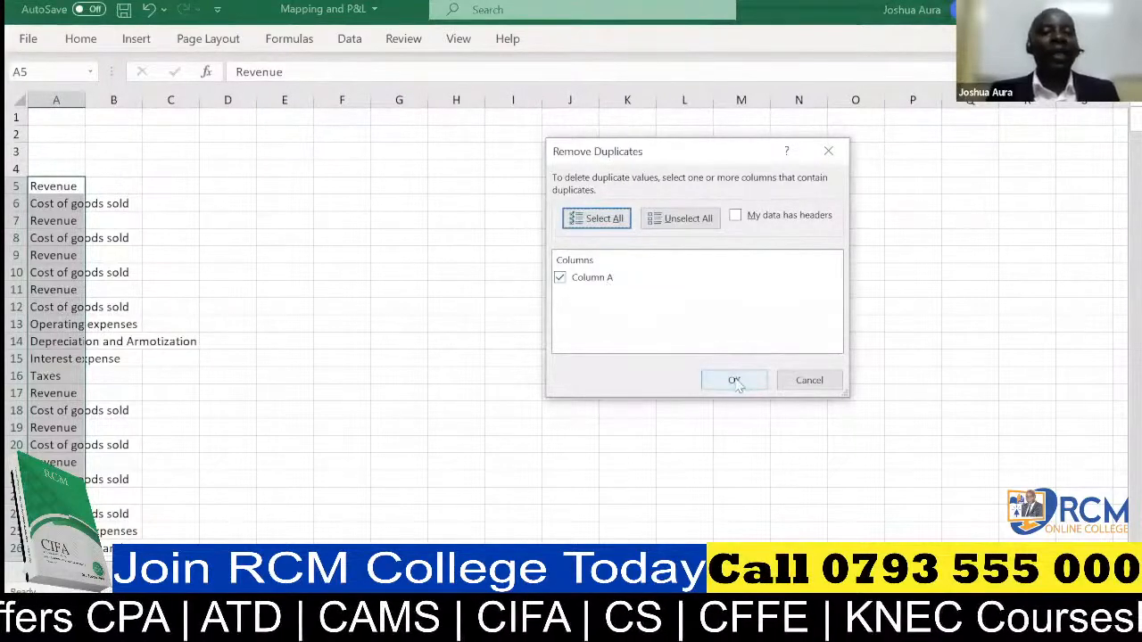
left_click(734, 380)
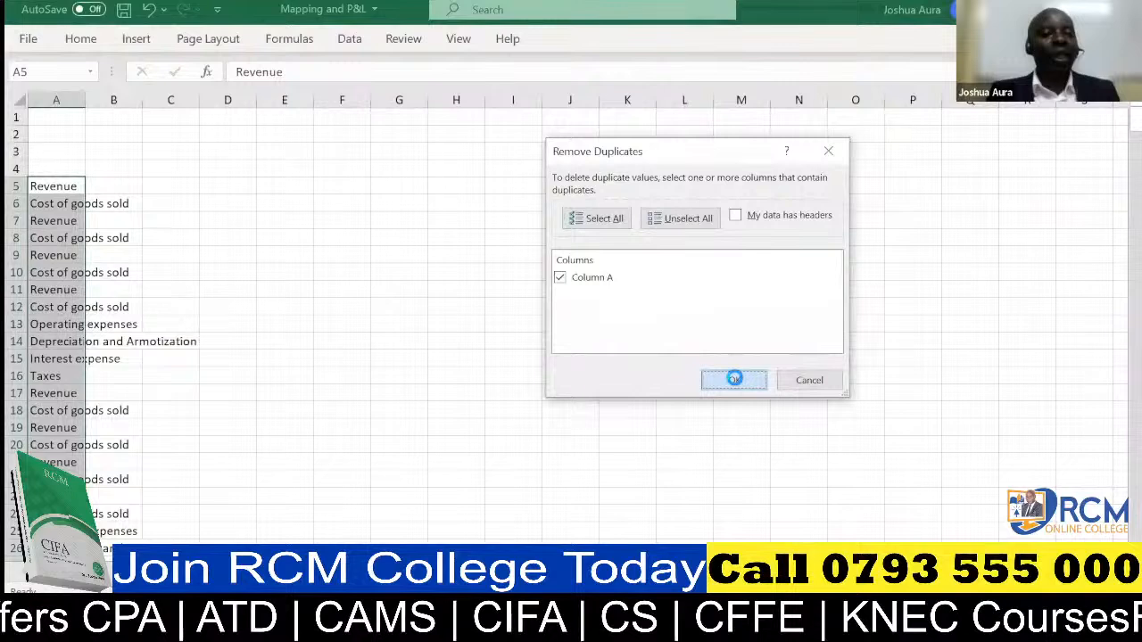
left_click(734, 379)
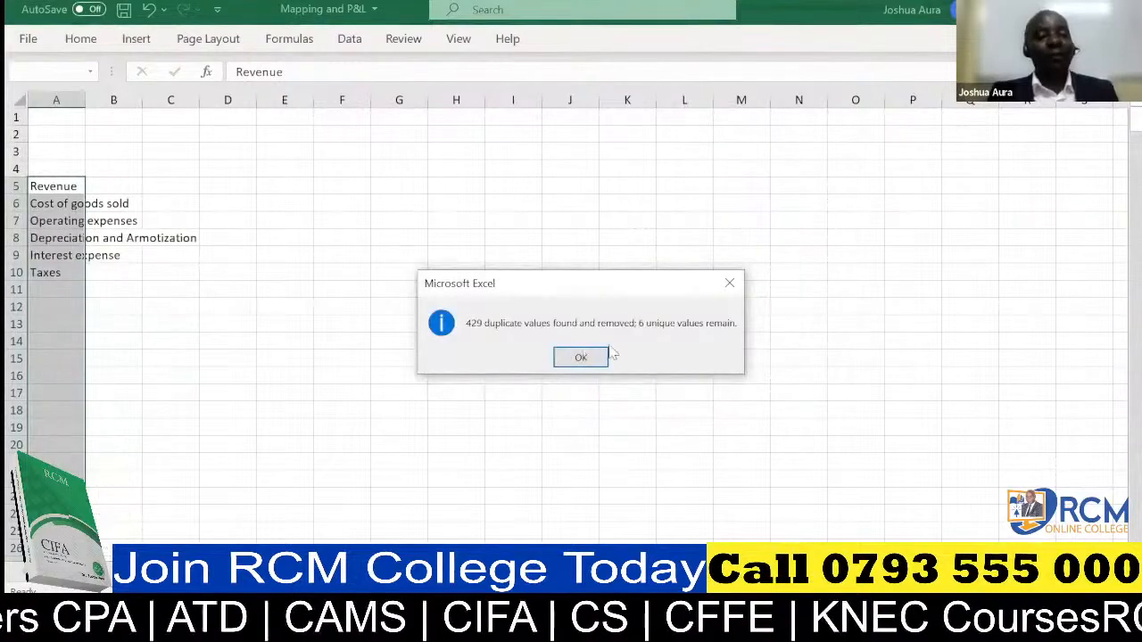
left_click(581, 357)
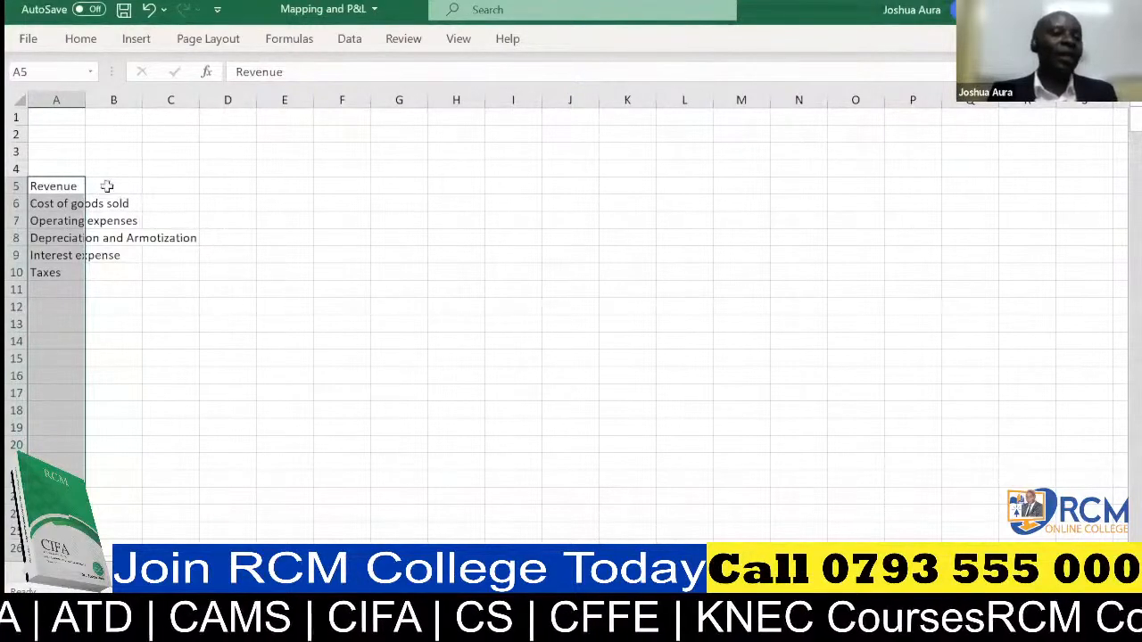
double_click(85, 98)
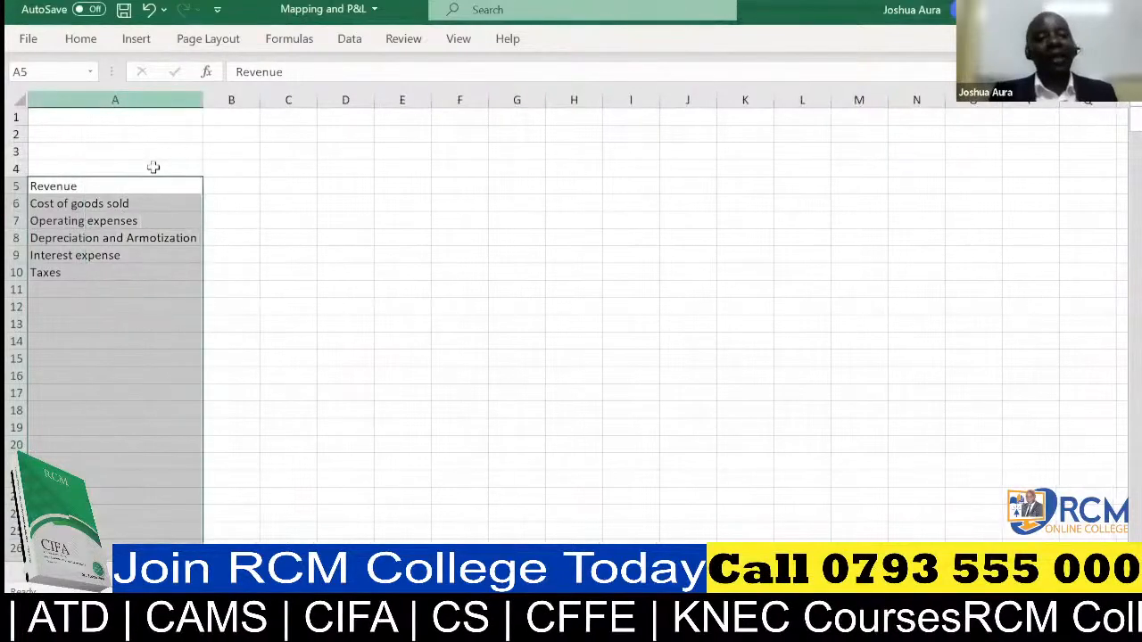
Enter the years 2014, 2015 and 2016 as column headers in cells B4, C4 and D4.
left_click(223, 171)
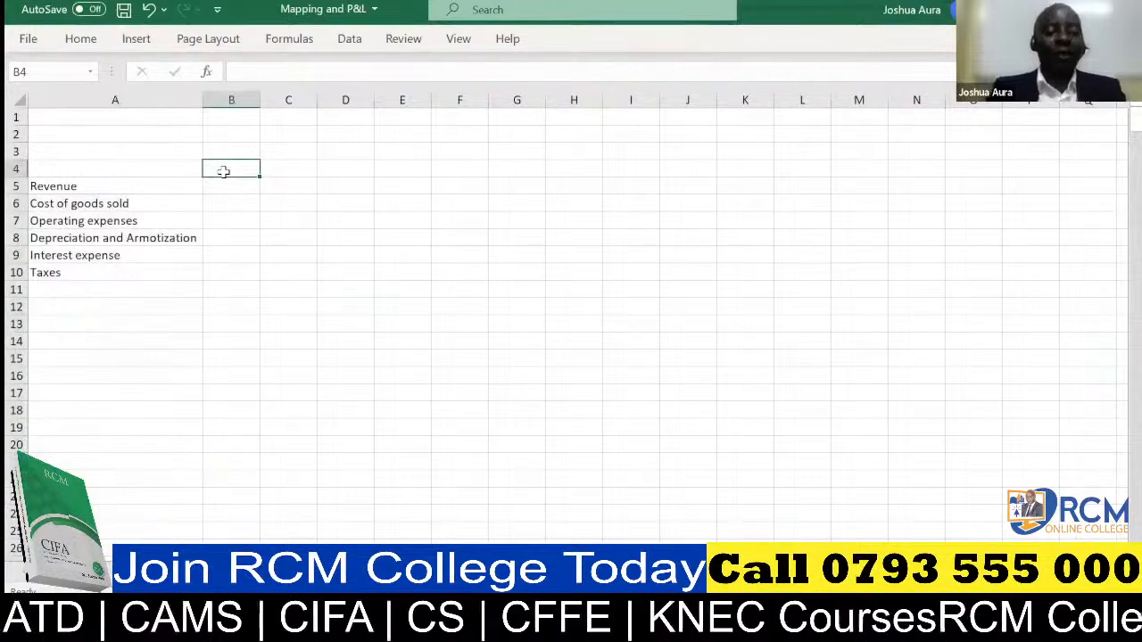
type("2014")
left_click(278, 168)
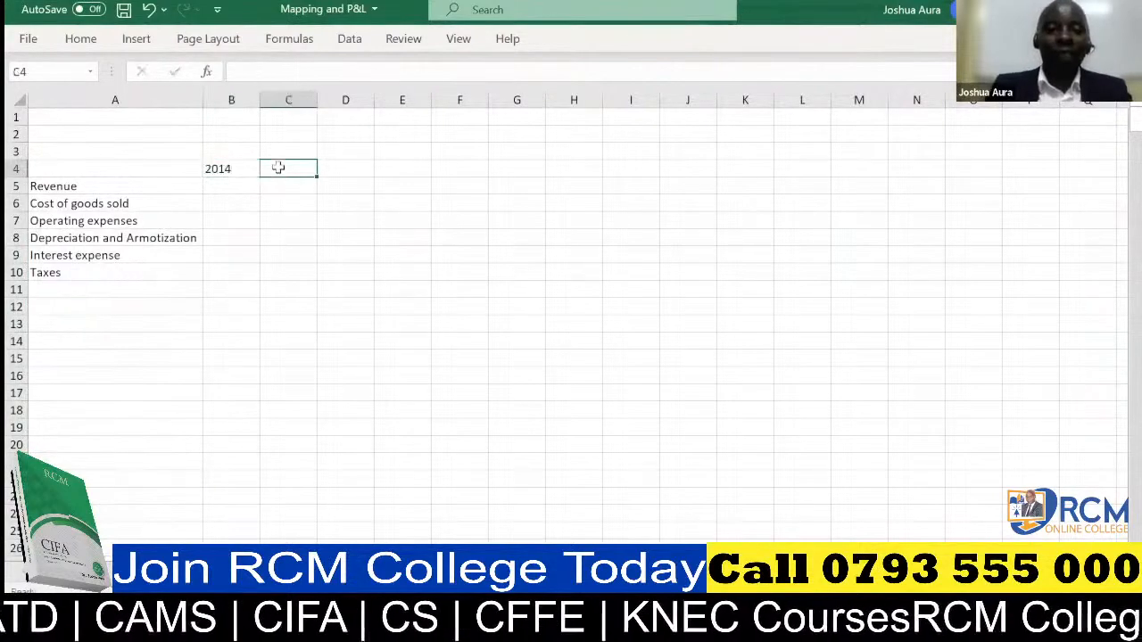
type("201")
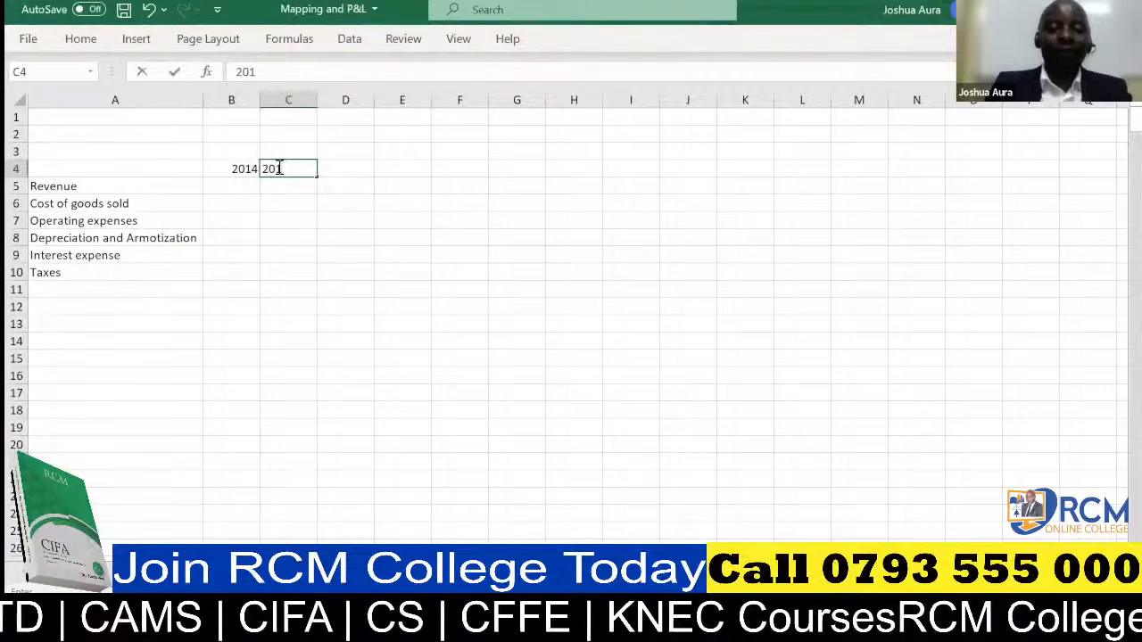
type("5")
left_click(347, 169)
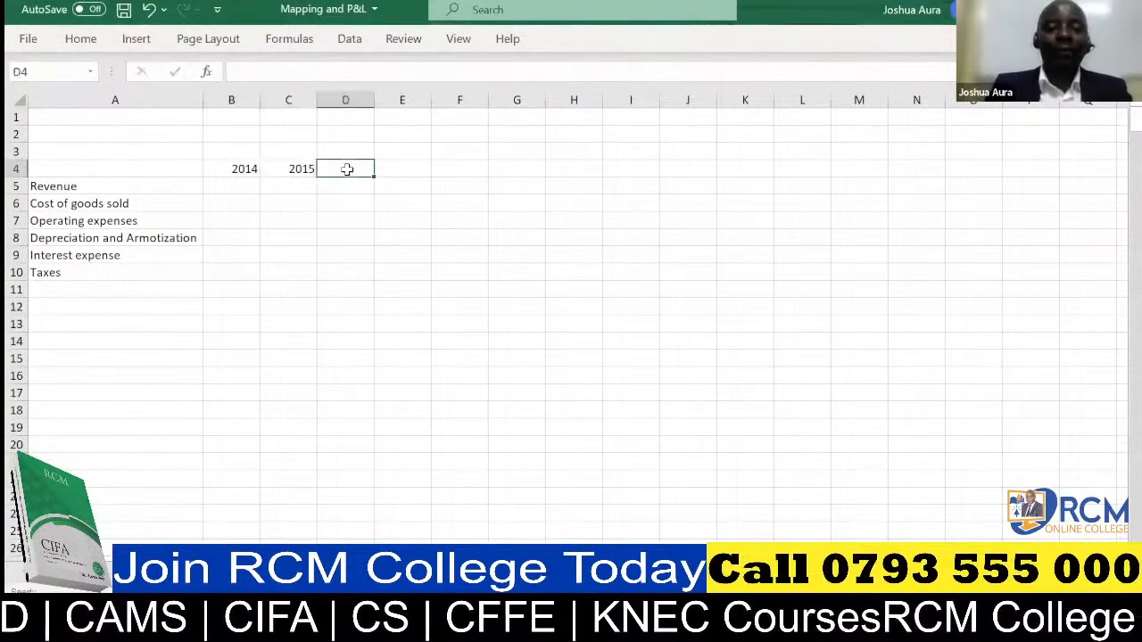
type("2016")
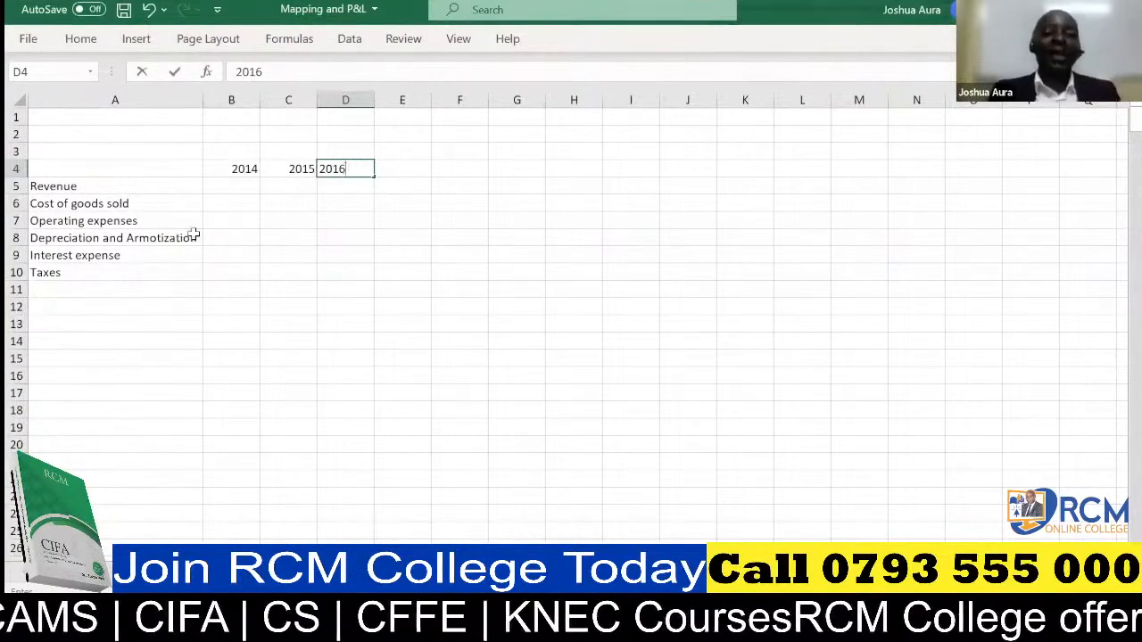
left_click(244, 186)
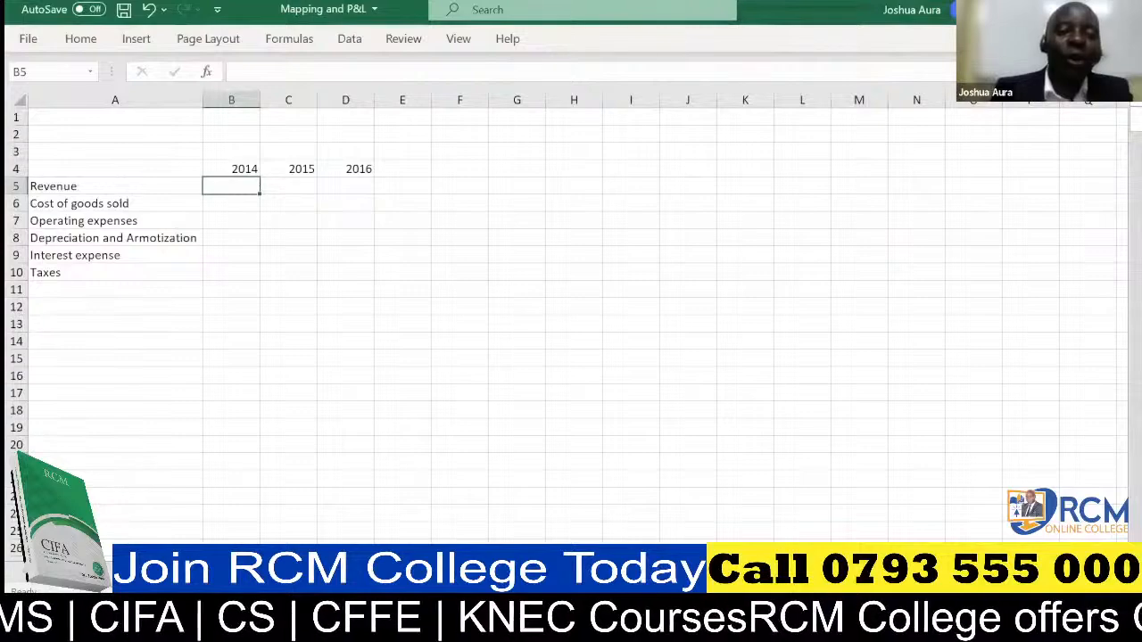
Review the Data Source sheet's Year, Financials, Amount and Mapping columns from the first rows, then return to the P&L sheet.
left_click(120, 571)
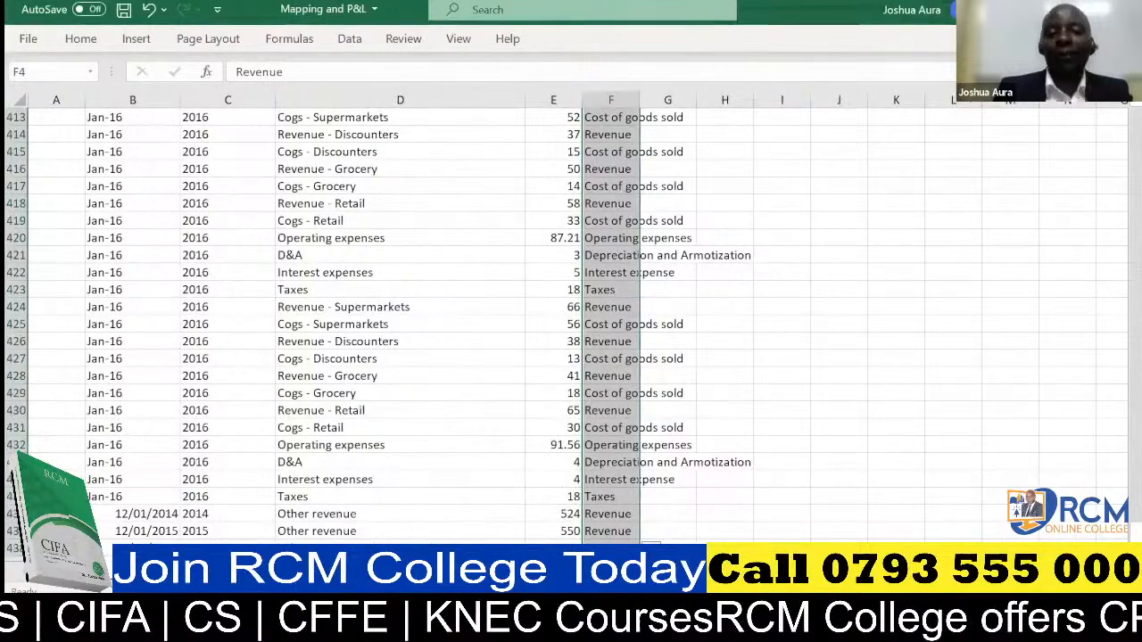
left_click(169, 572)
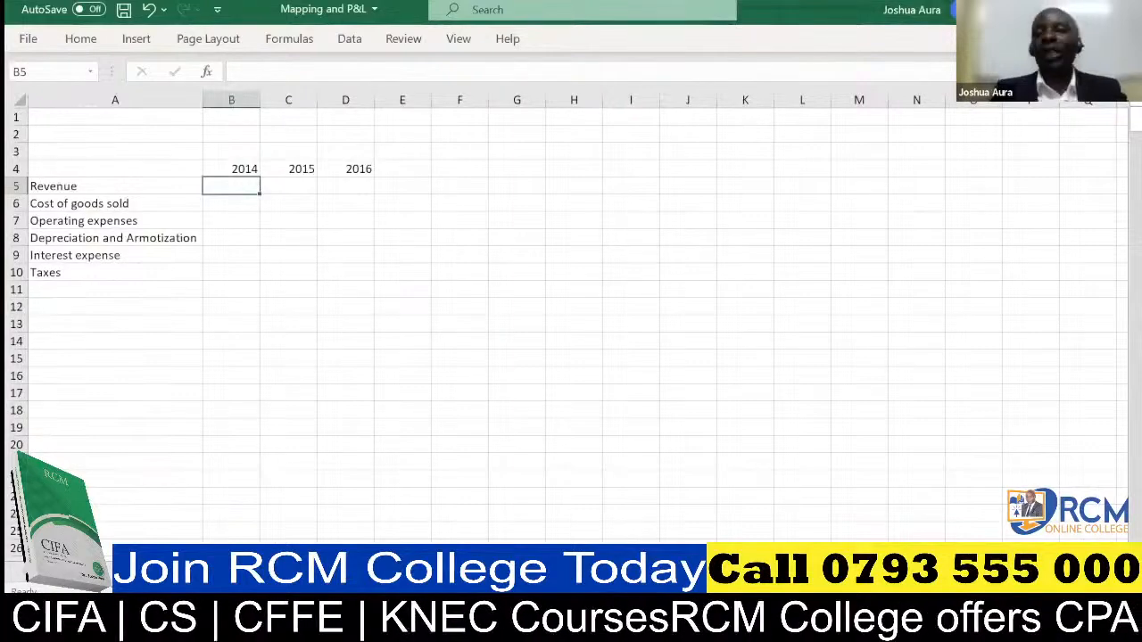
left_click(111, 572)
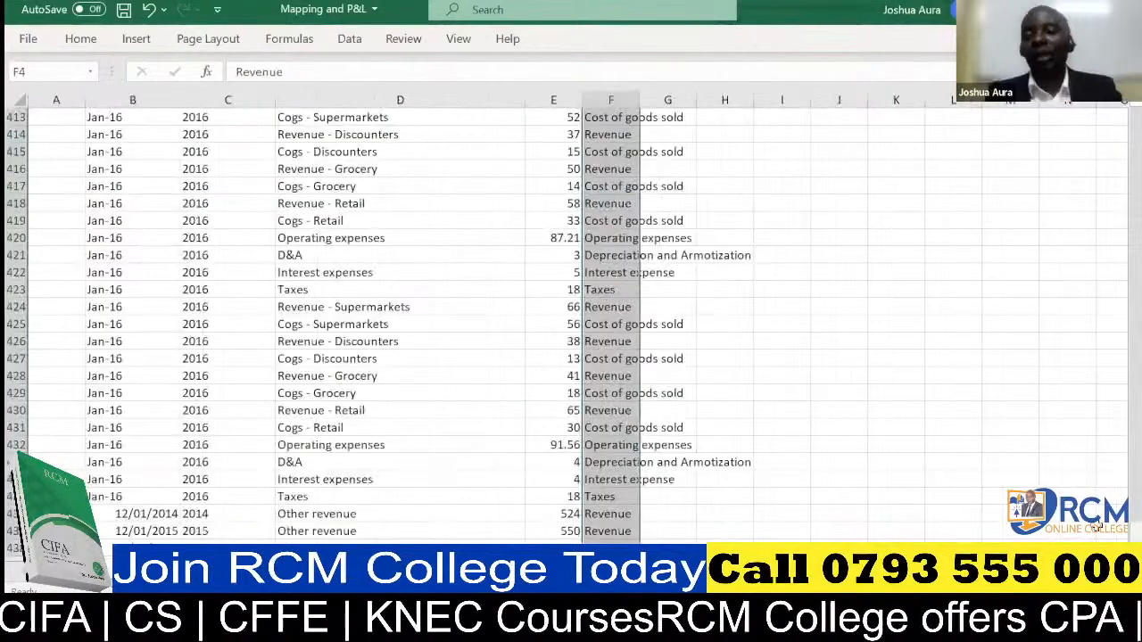
left_click_drag(1134, 533, 1134, 119)
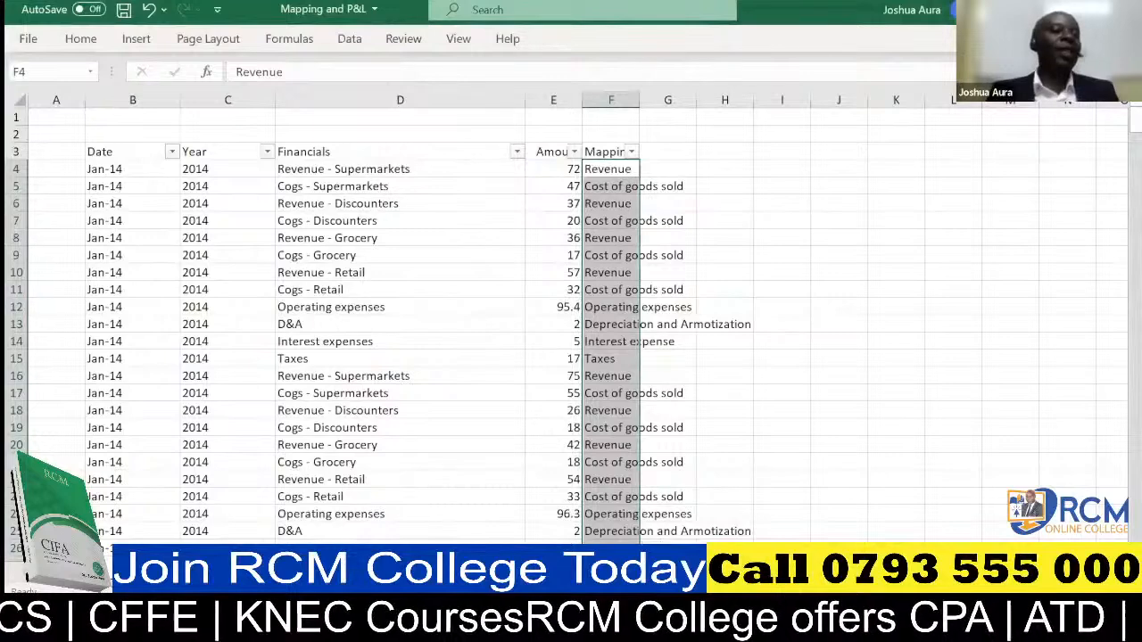
left_click(169, 571)
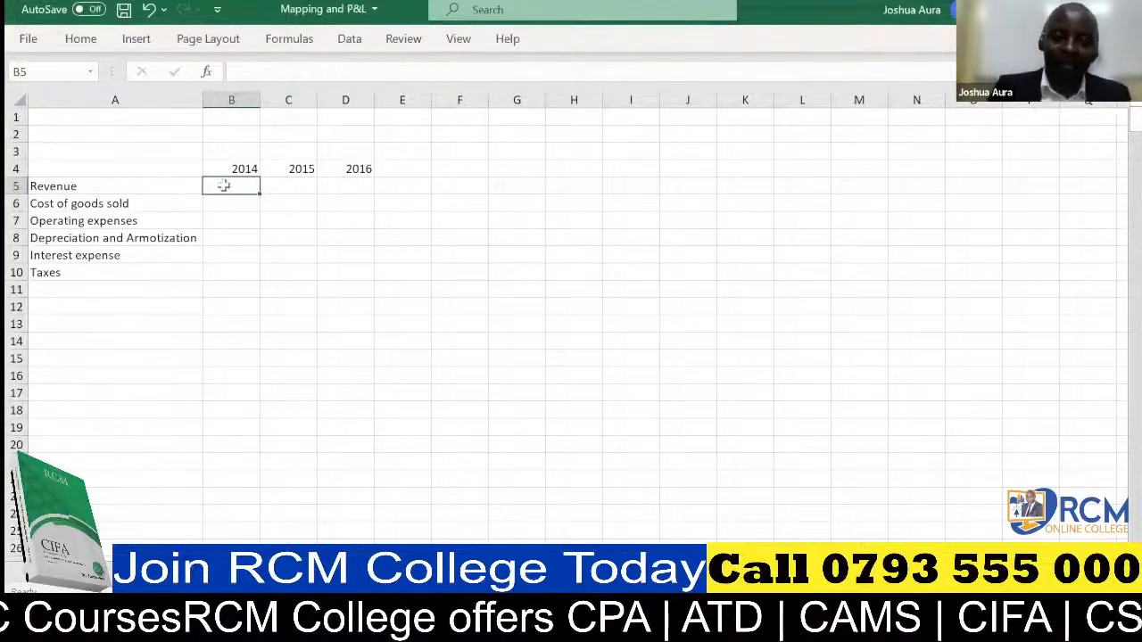
Start a SUMIFS formula in cell B5 with the Data Source Amount column as the absolute sum range $E:$E.
type("=")
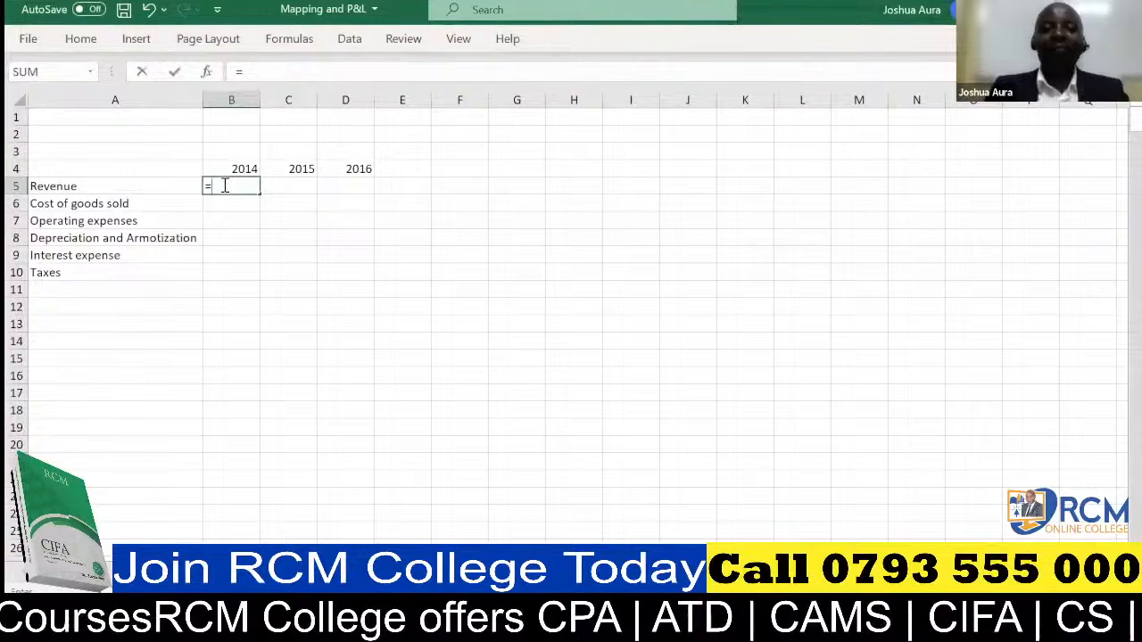
type("sum")
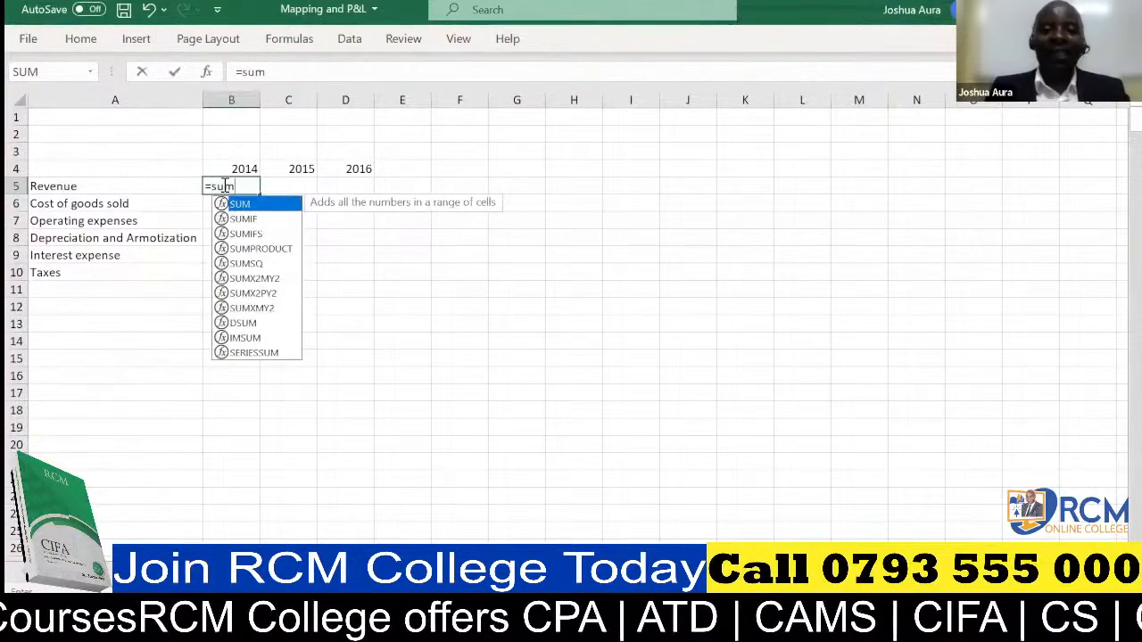
type("ifs")
key("Tab")
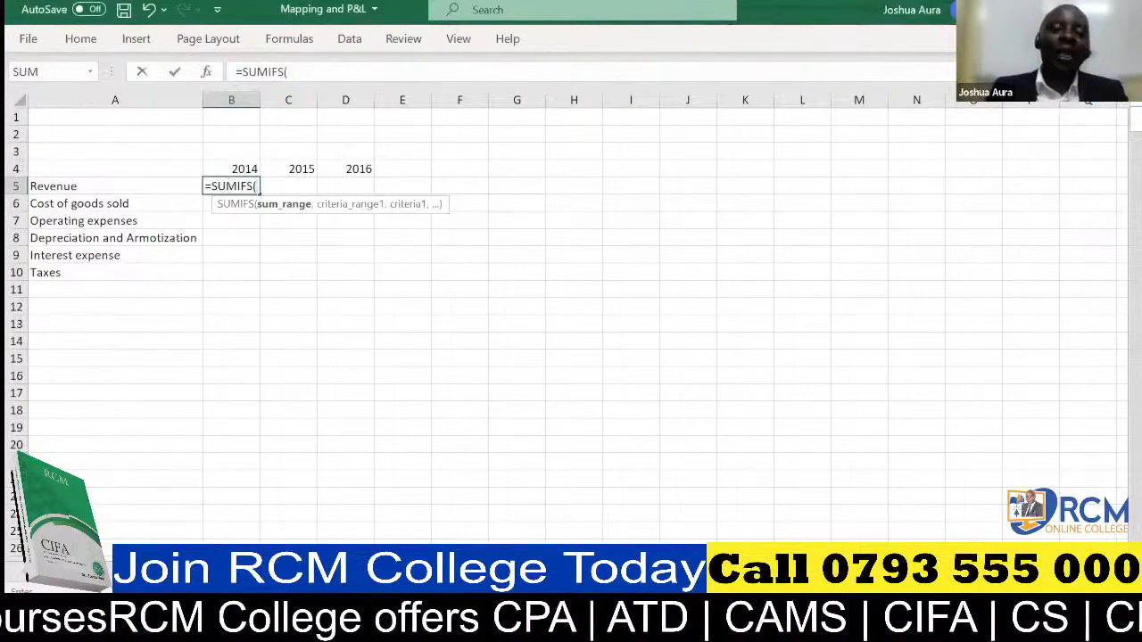
left_click(125, 569)
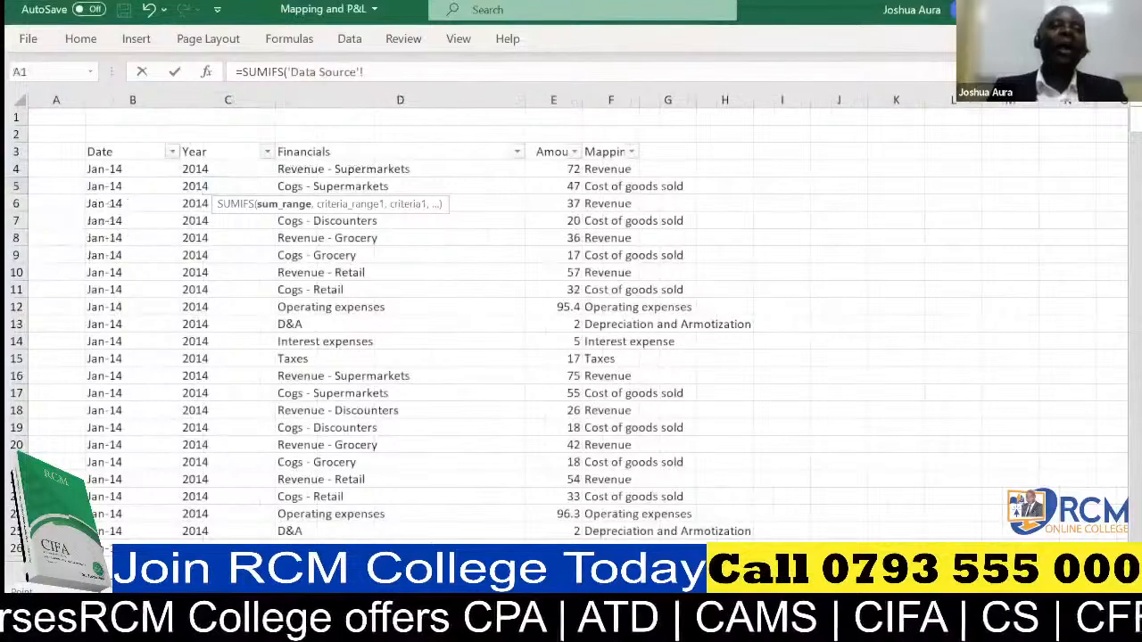
left_click(558, 97)
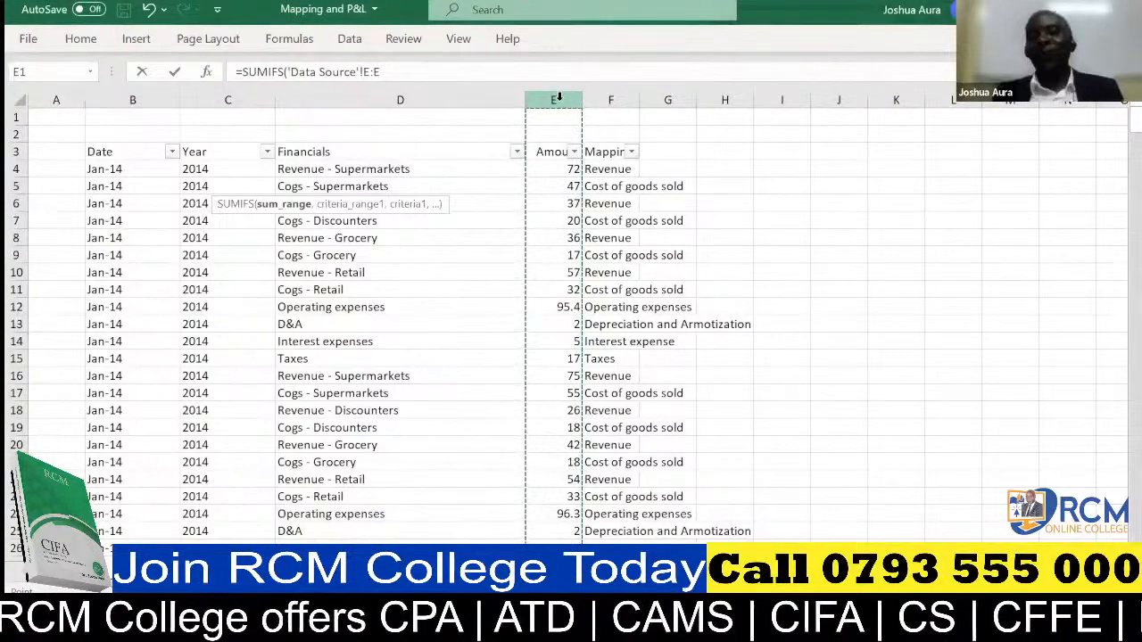
left_click(401, 69)
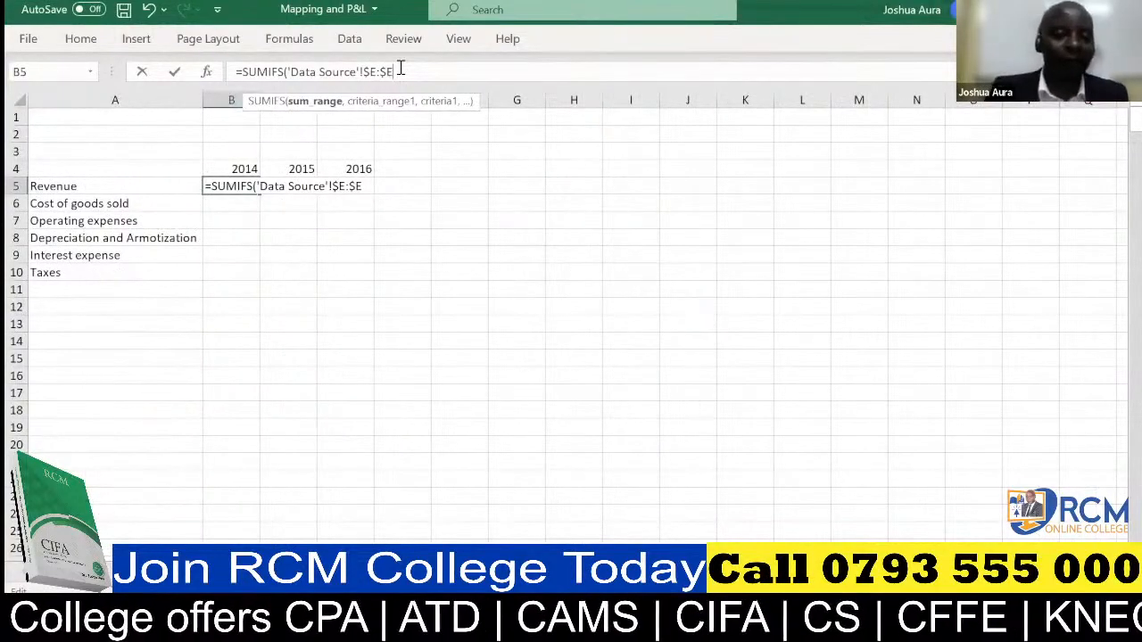
type(",")
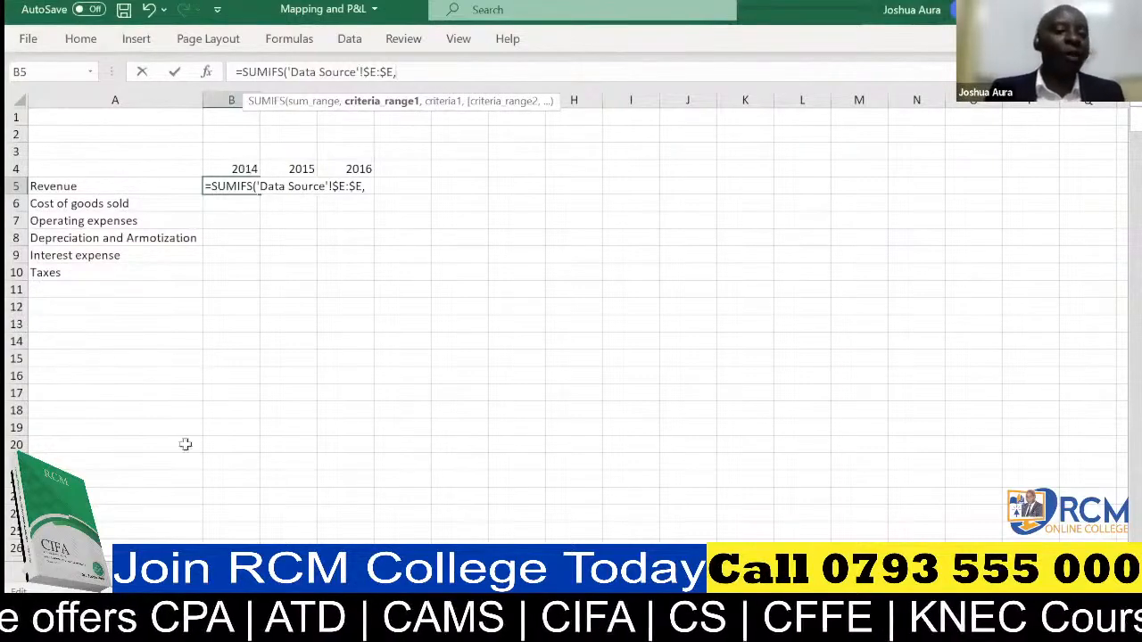
Add the first SUMIFS condition, matching the Data Source Year column $C:$C to the 2014 header with its row locked as B$4.
left_click(146, 571)
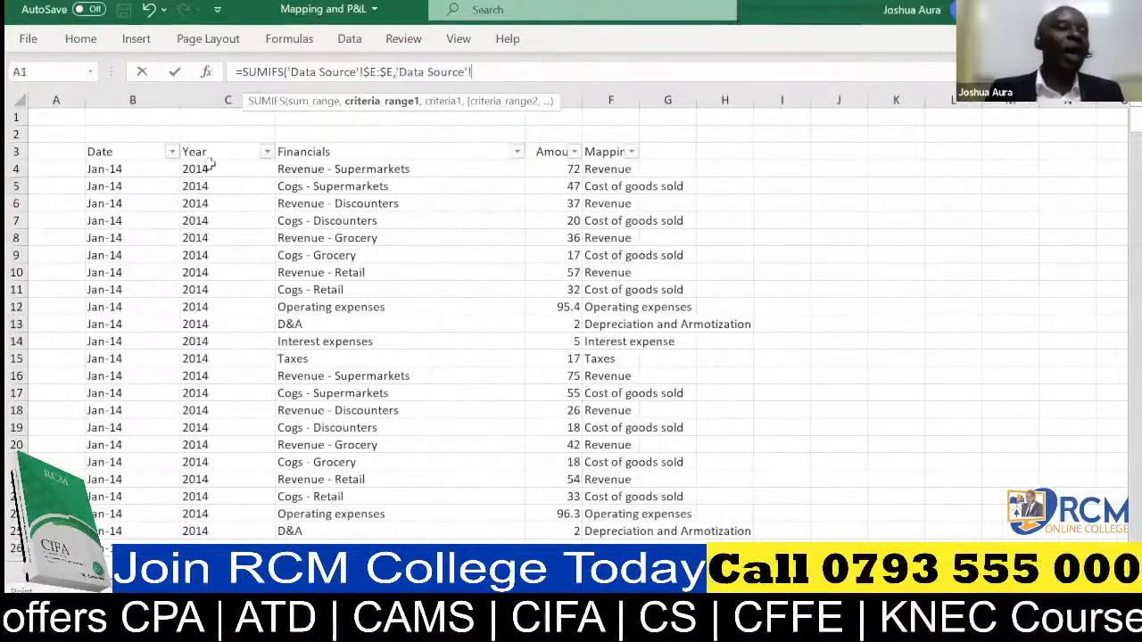
left_click(208, 90)
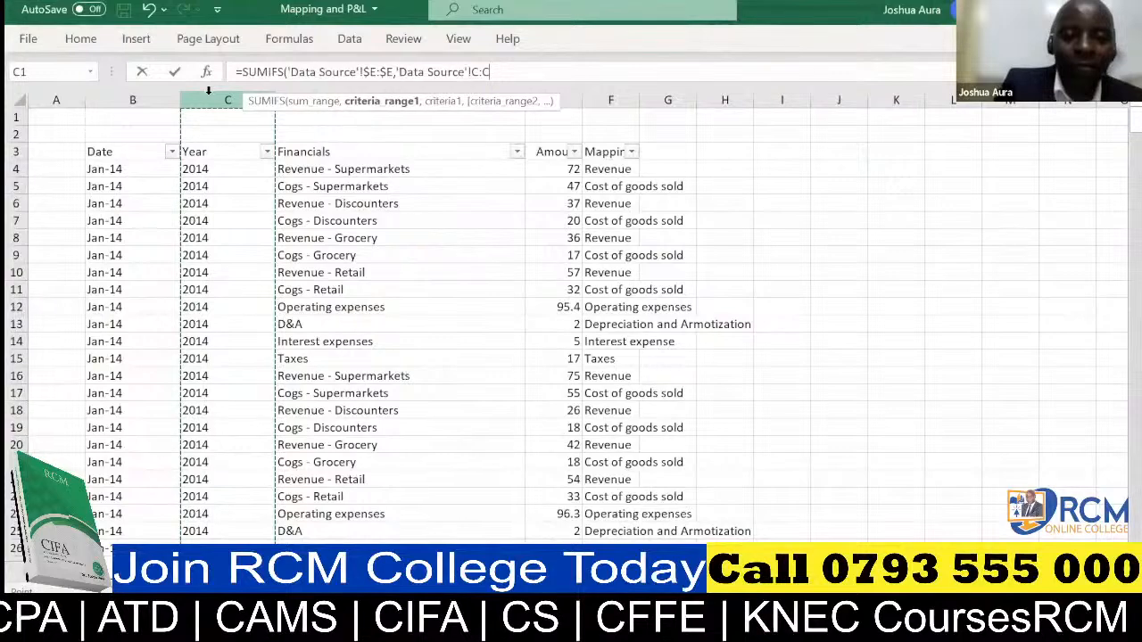
key("F4")
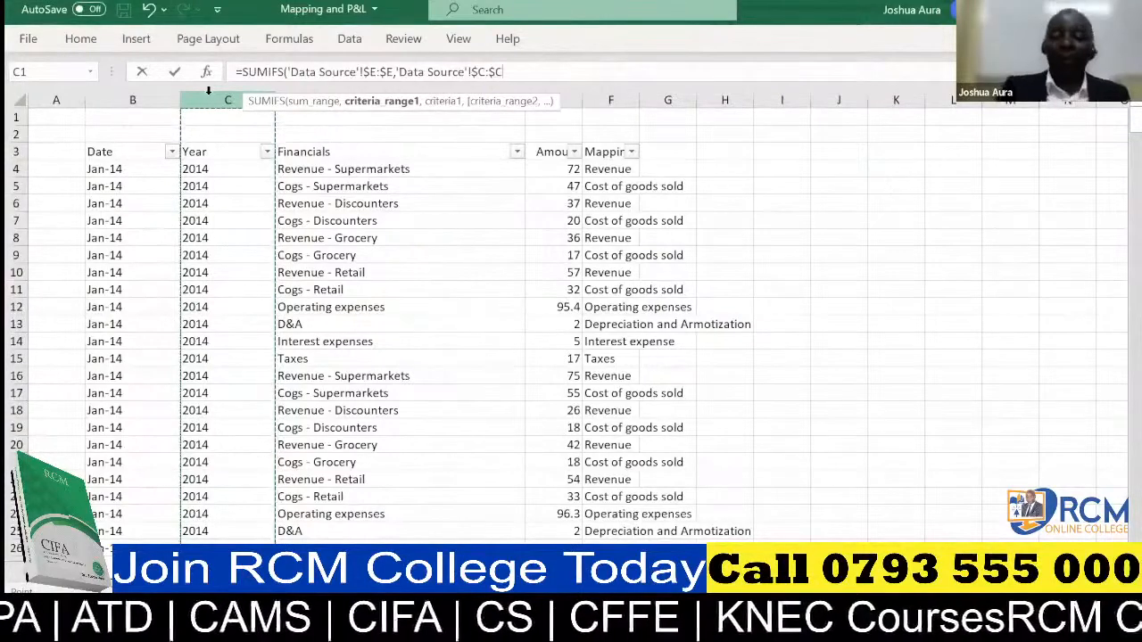
type(",")
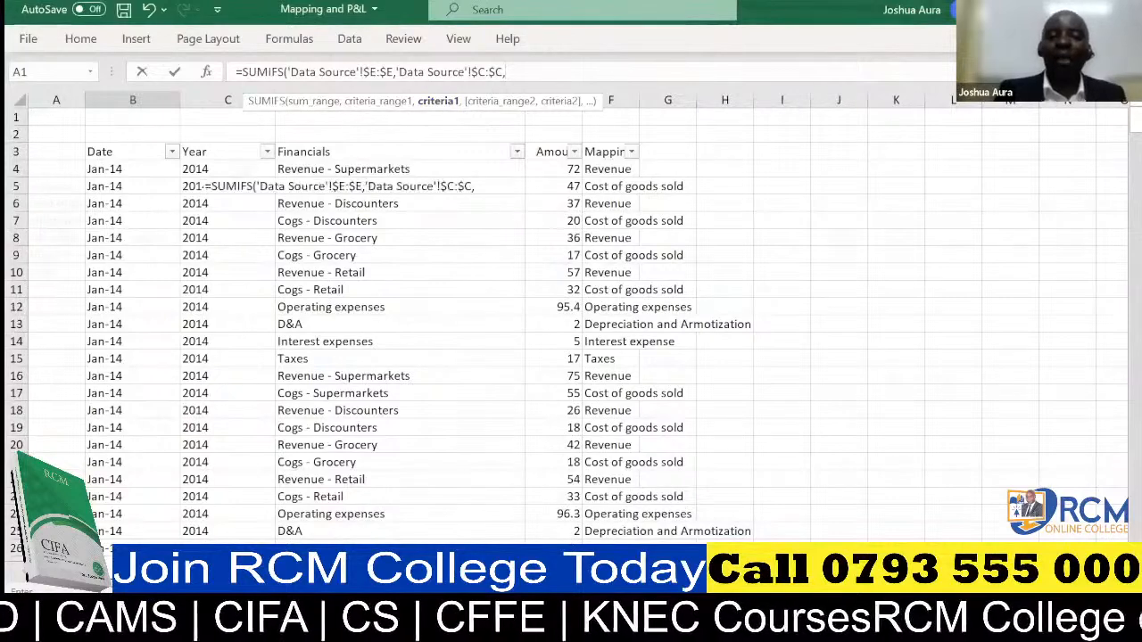
left_click(228, 571)
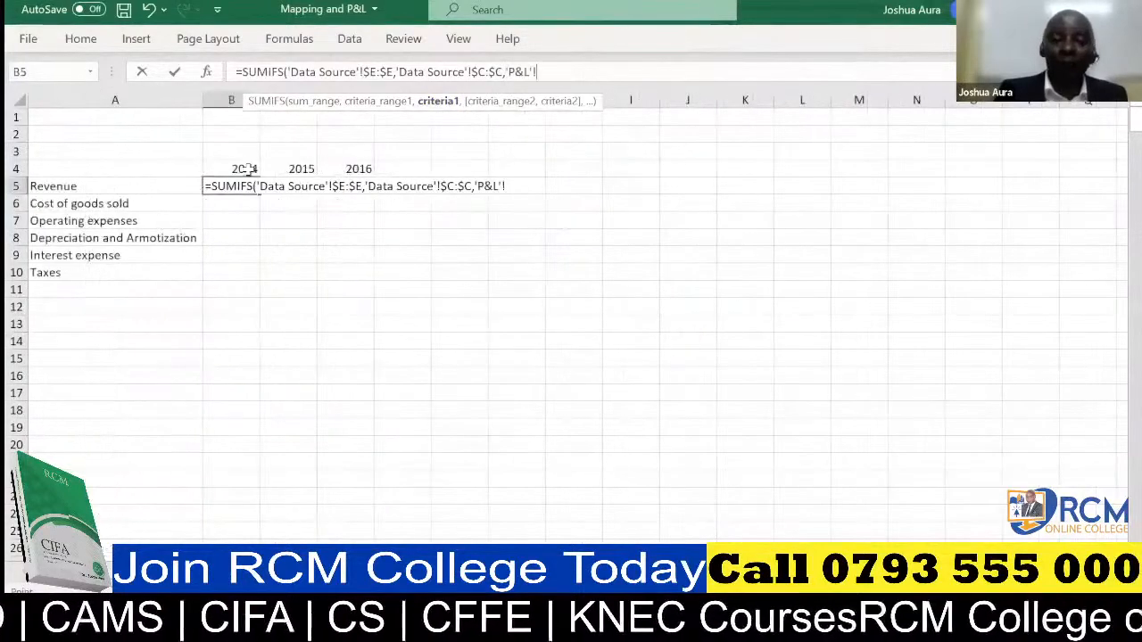
left_click(248, 167)
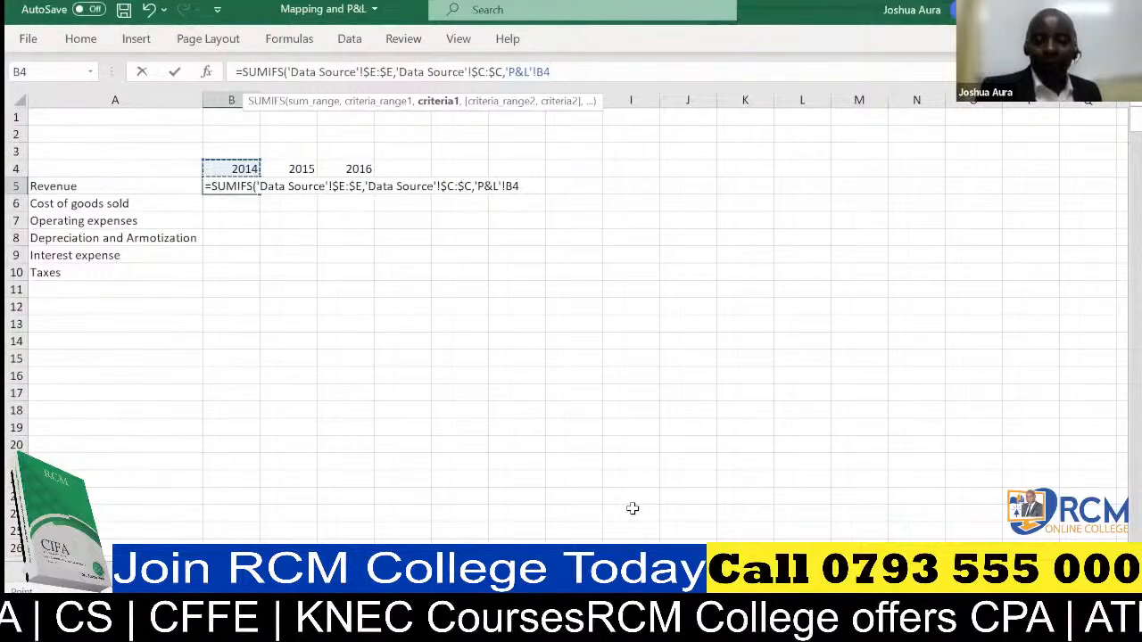
key("alt+Tab")
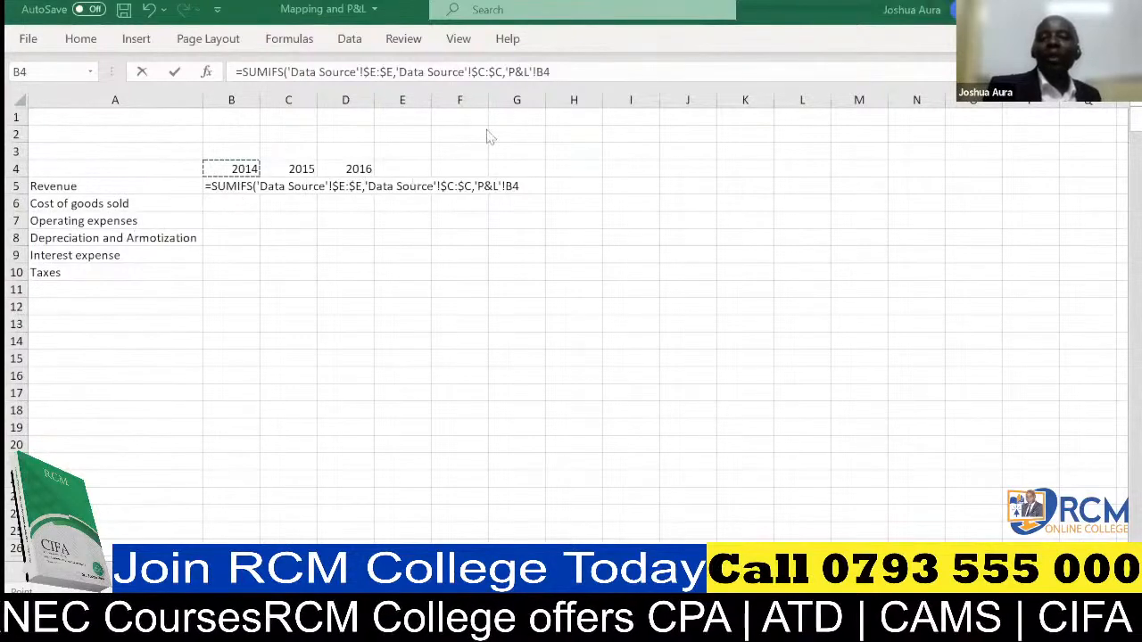
left_click(544, 72)
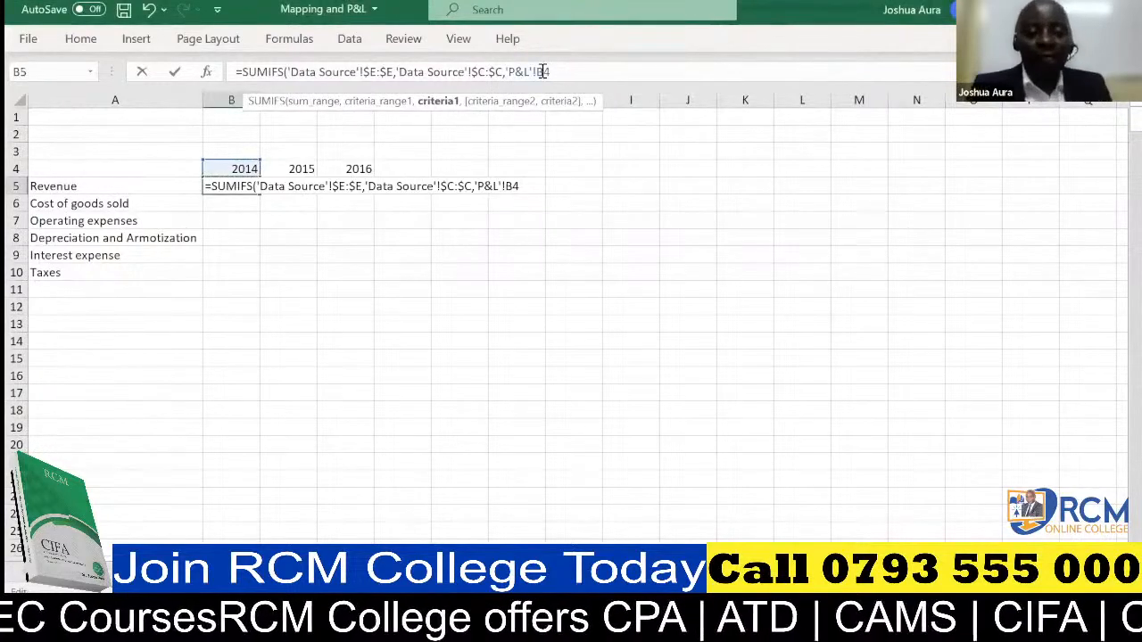
type("$E")
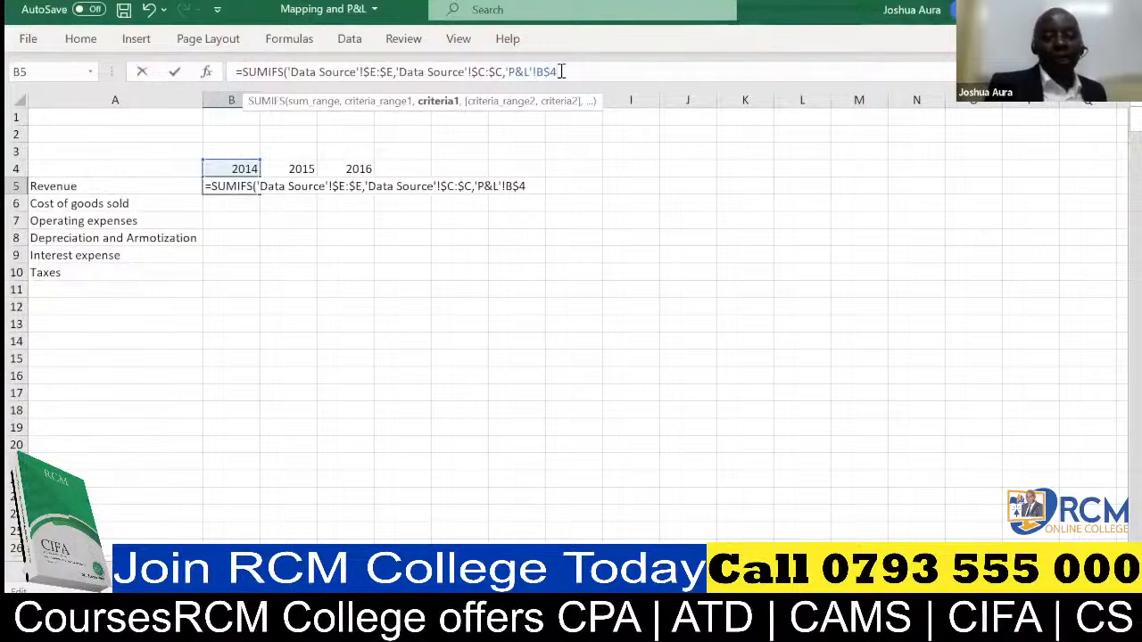
type(",")
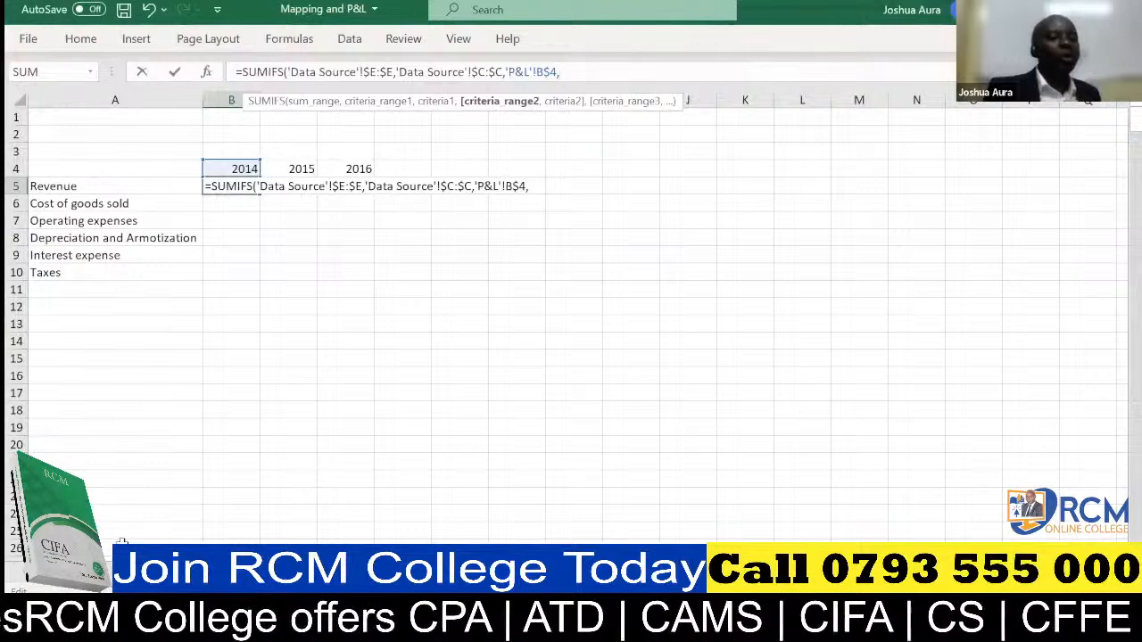
Add the Data Source Mapping column as the second SUMIFS criteria range, made absolute as $F:$F.
left_click(122, 571)
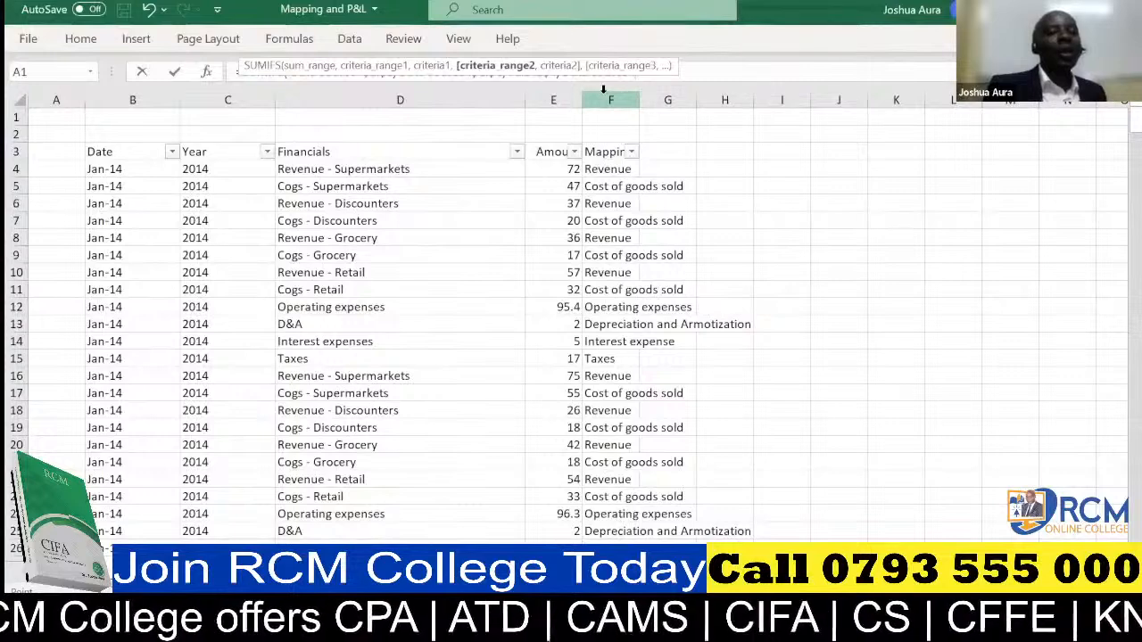
left_click(603, 89)
key("ctrl+c")
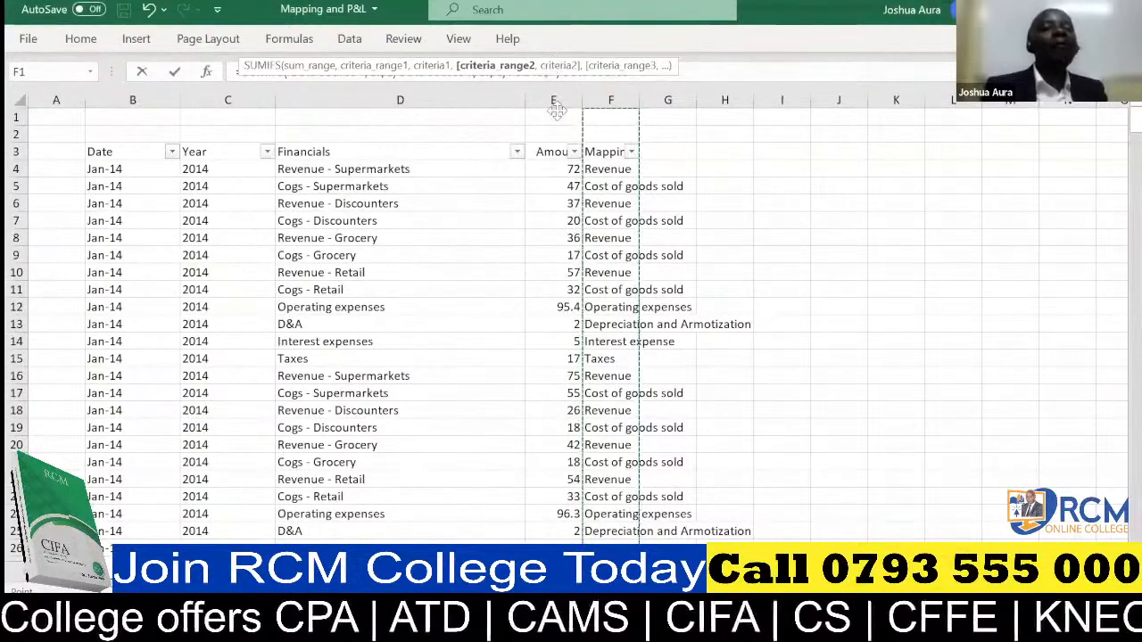
left_click_drag(555, 109, 556, 111)
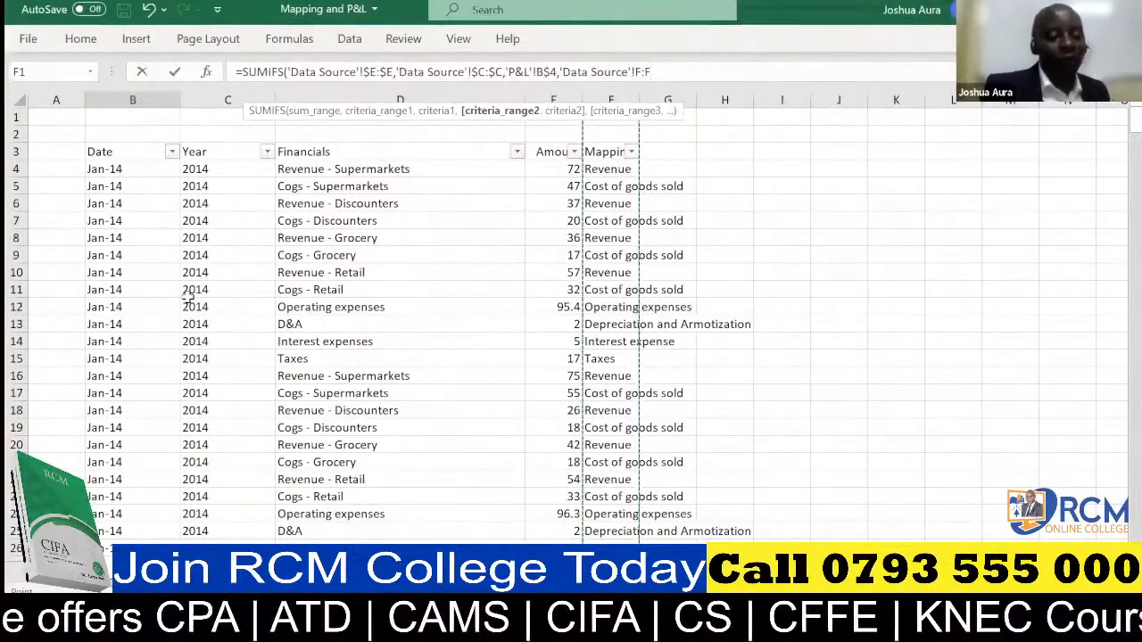
key("F4")
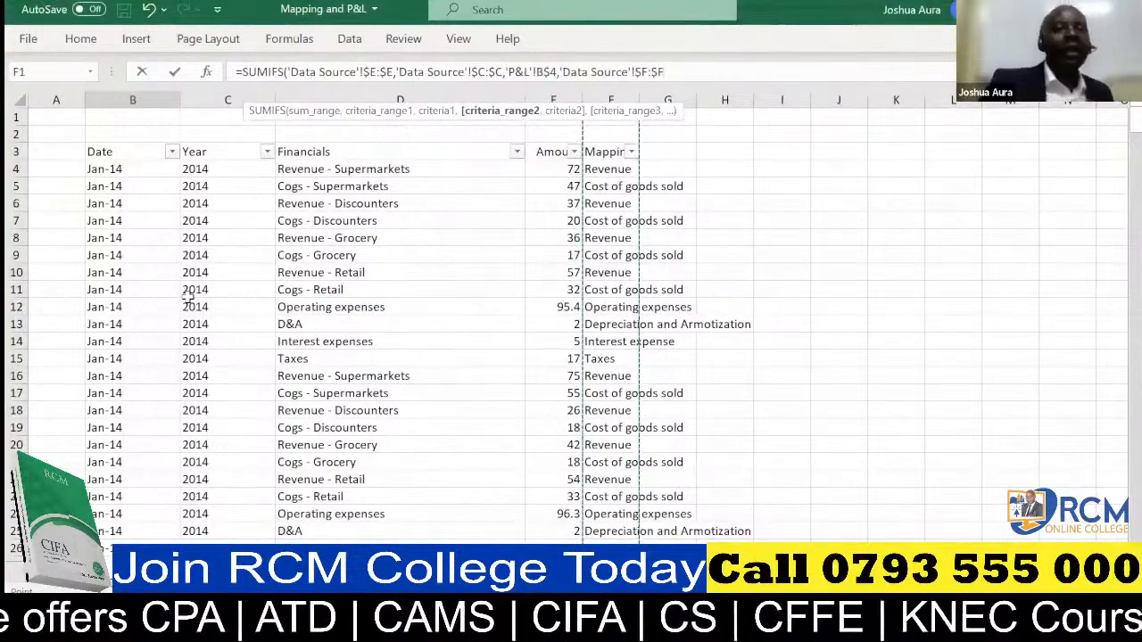
type(",")
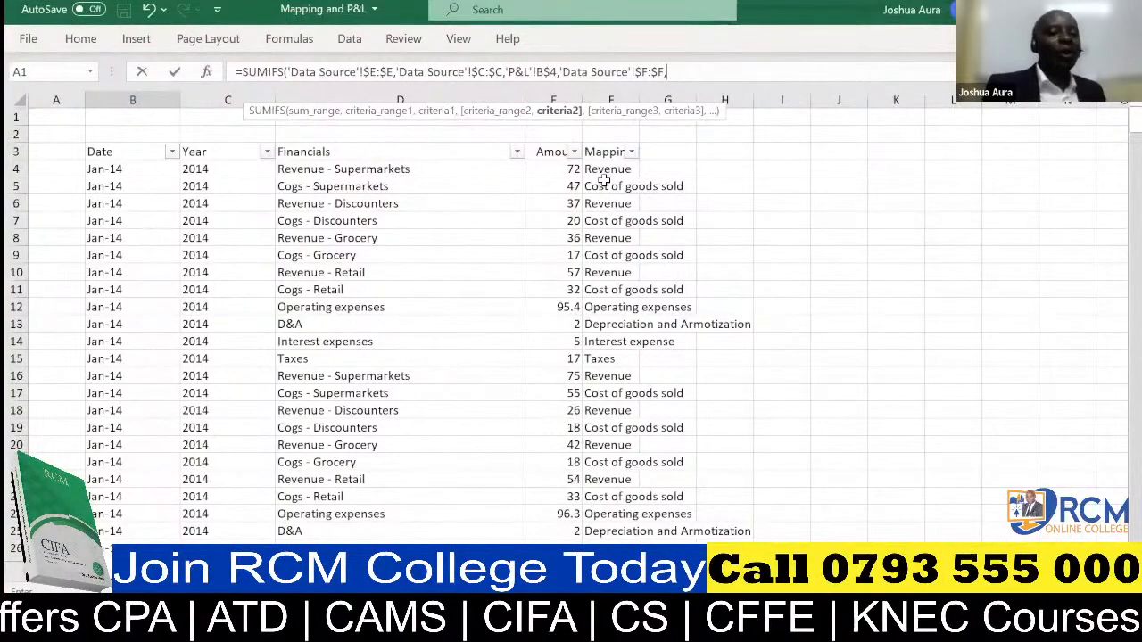
Complete the B5 SUMIFS with the P&L Revenue label as second criterion, column locked as $A5, and fill the formula across B5:D10.
left_click(236, 576)
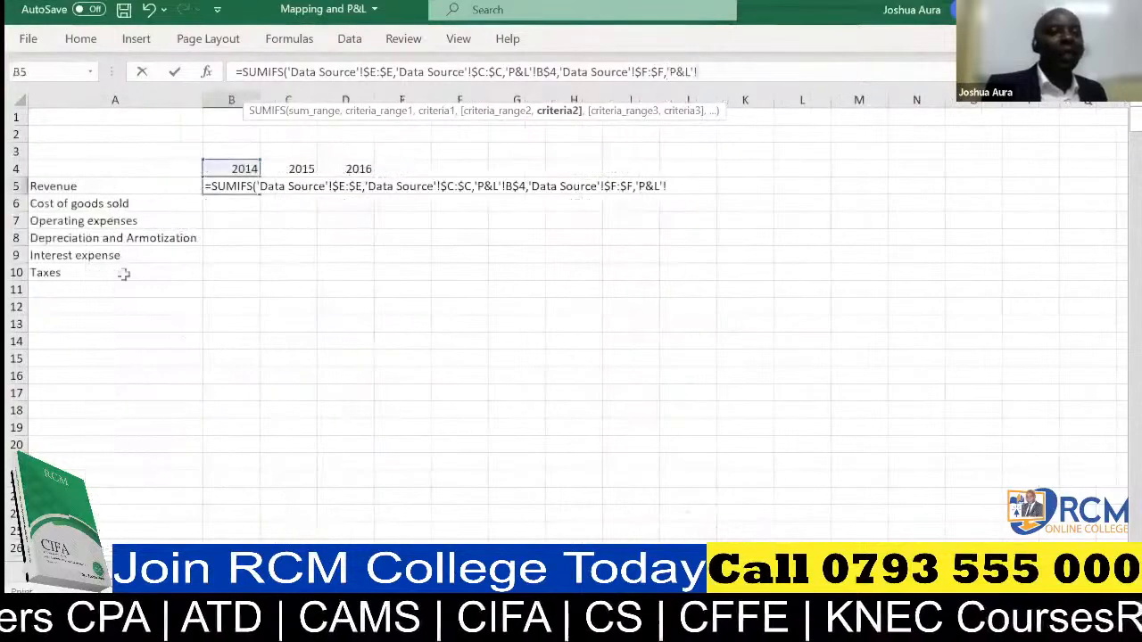
left_click(65, 187)
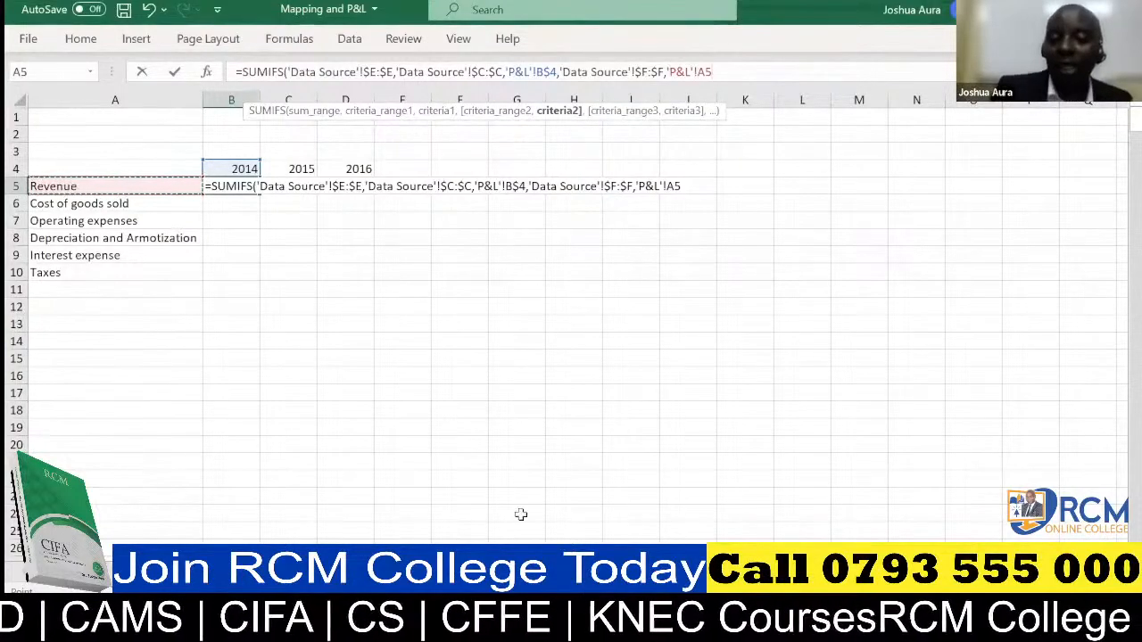
key("alt+Tab")
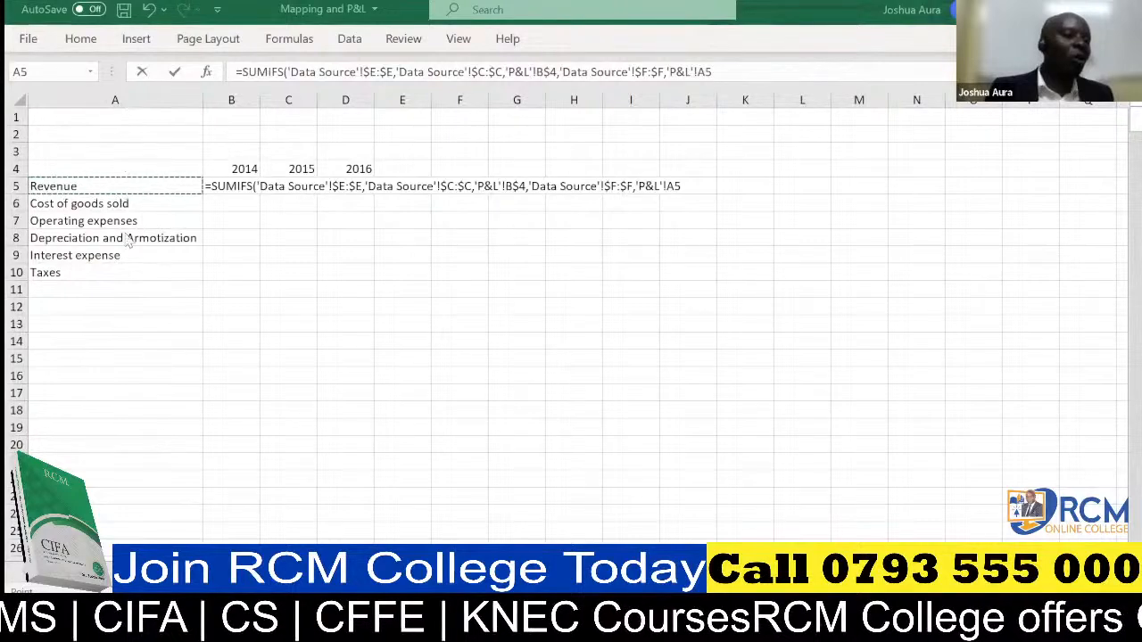
left_click(700, 72)
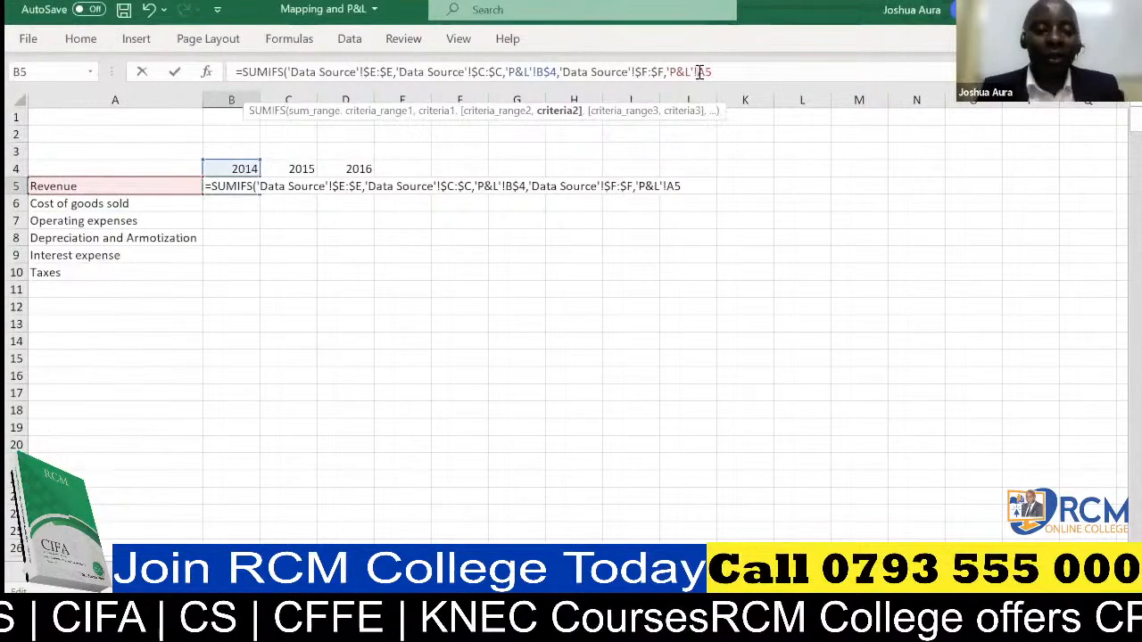
type("$")
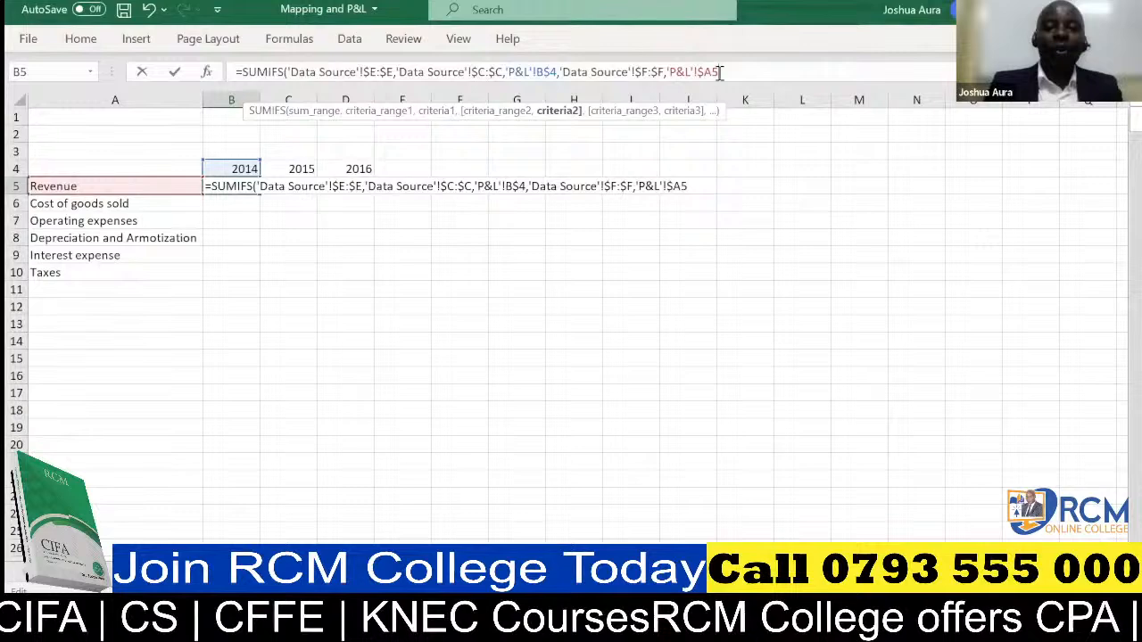
key("Return")
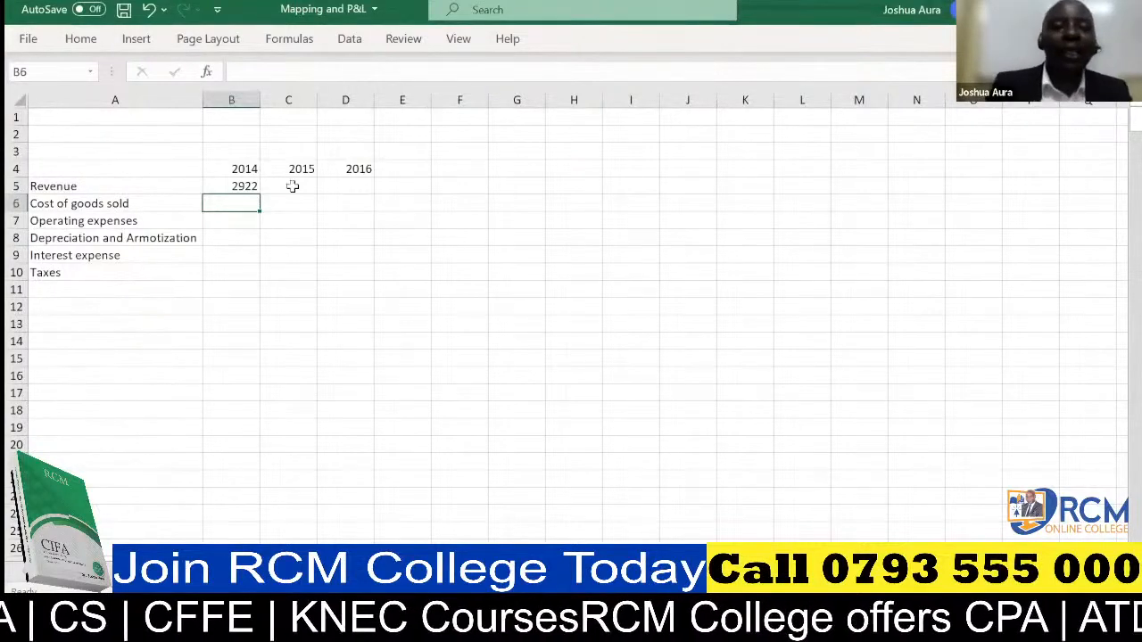
left_click(246, 184)
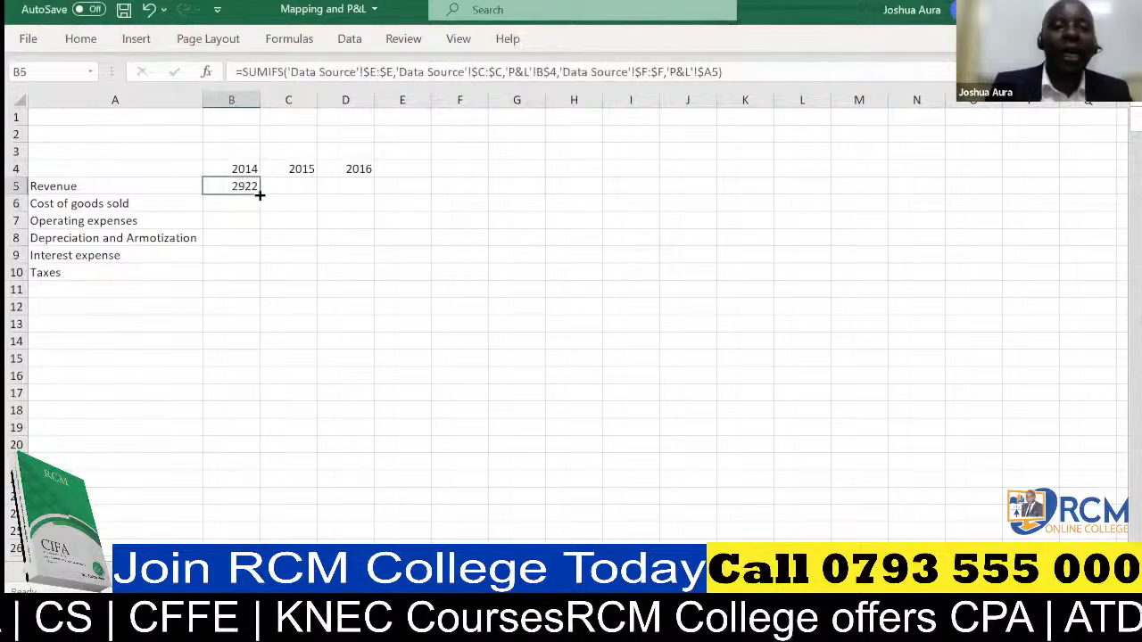
left_click_drag(260, 194, 380, 277)
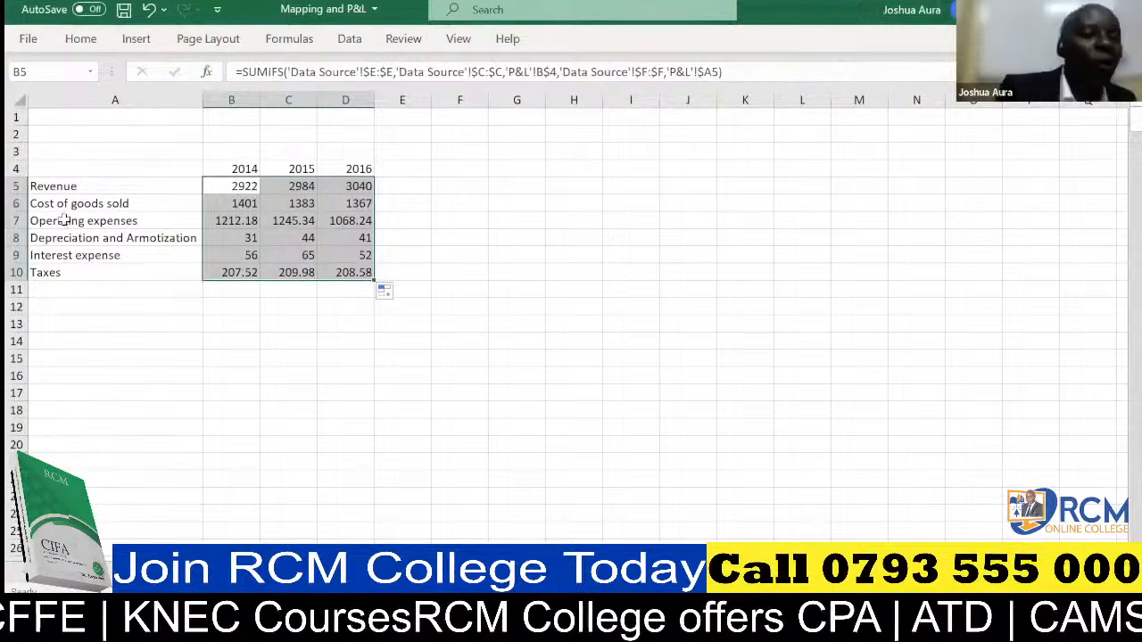
Insert a row above Operating expenses and label it "Gross profit" in cell A7.
left_click(16, 220)
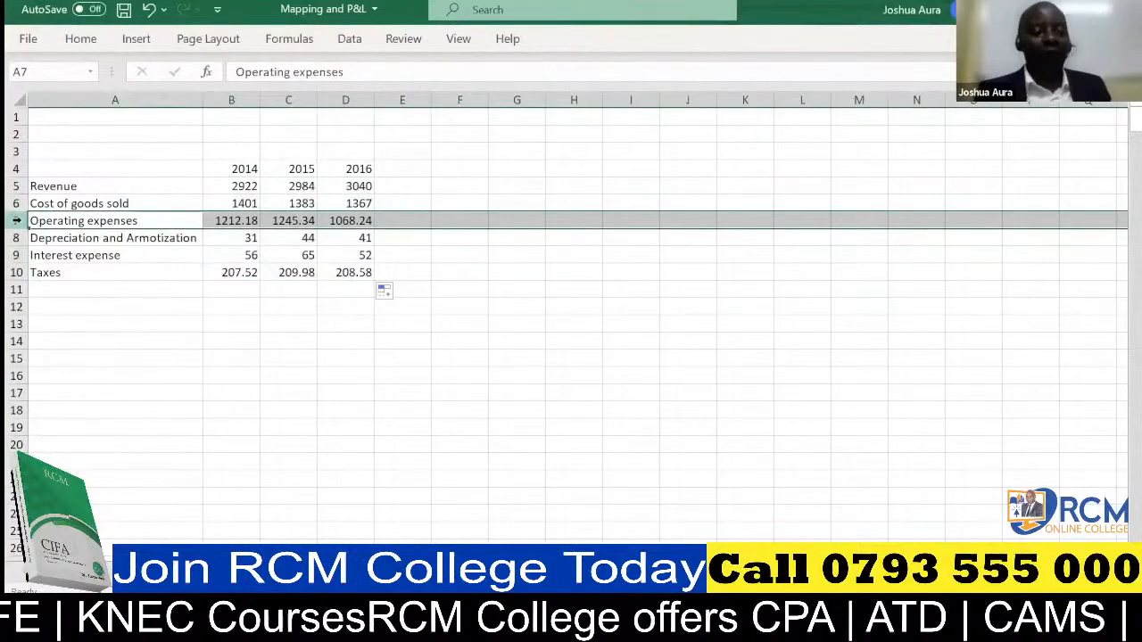
key("ctrl+shift+plus")
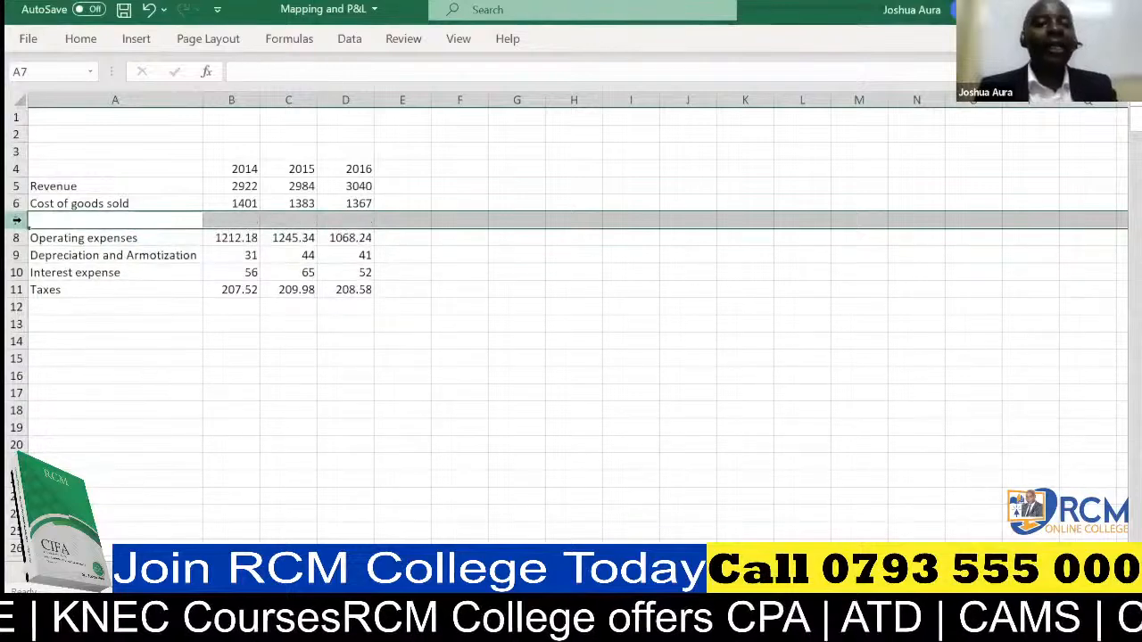
left_click(52, 218)
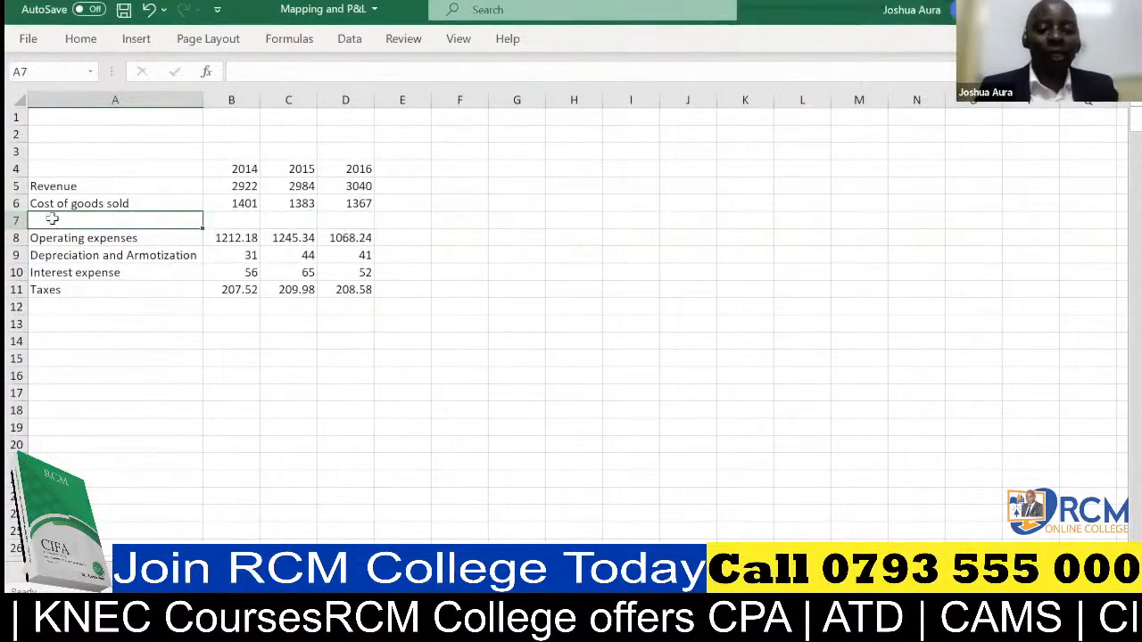
type("Gross")
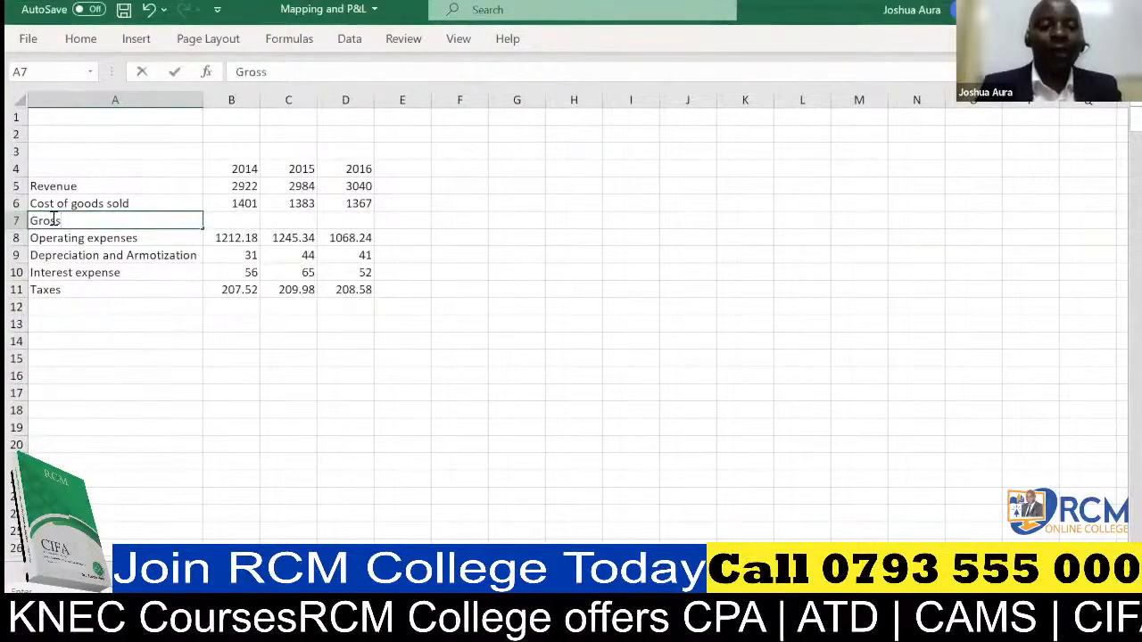
type(" p")
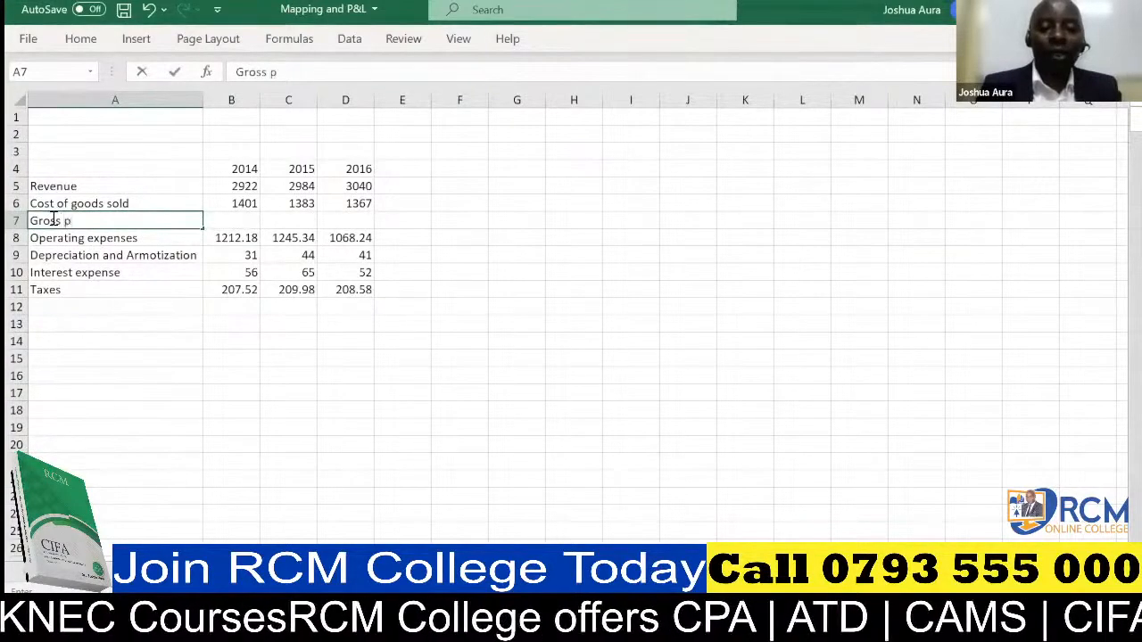
type("rofi")
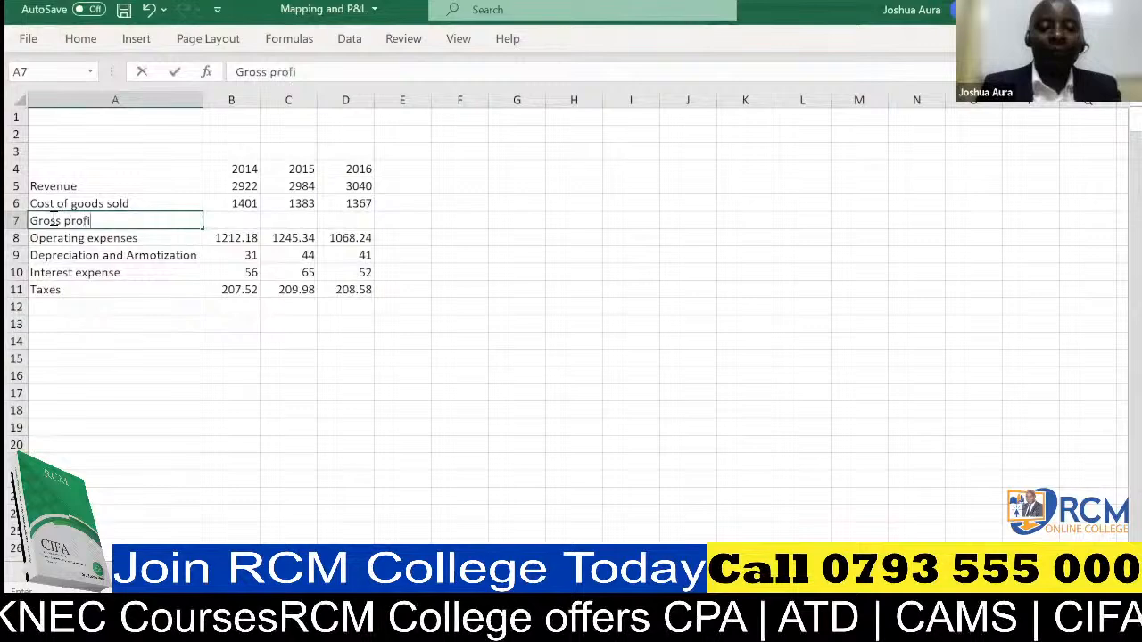
type("t")
Insert a row above Depreciation and Armotization and label it "EBITDA" in cell A9.
left_click(16, 255)
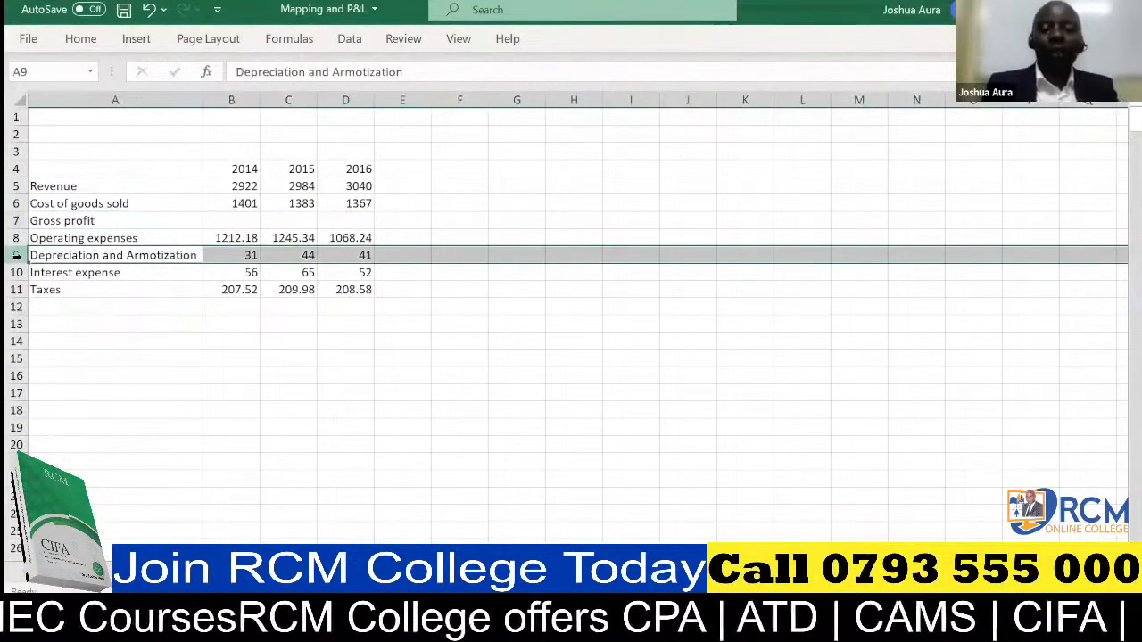
key("ctrl+plus")
left_click(39, 254)
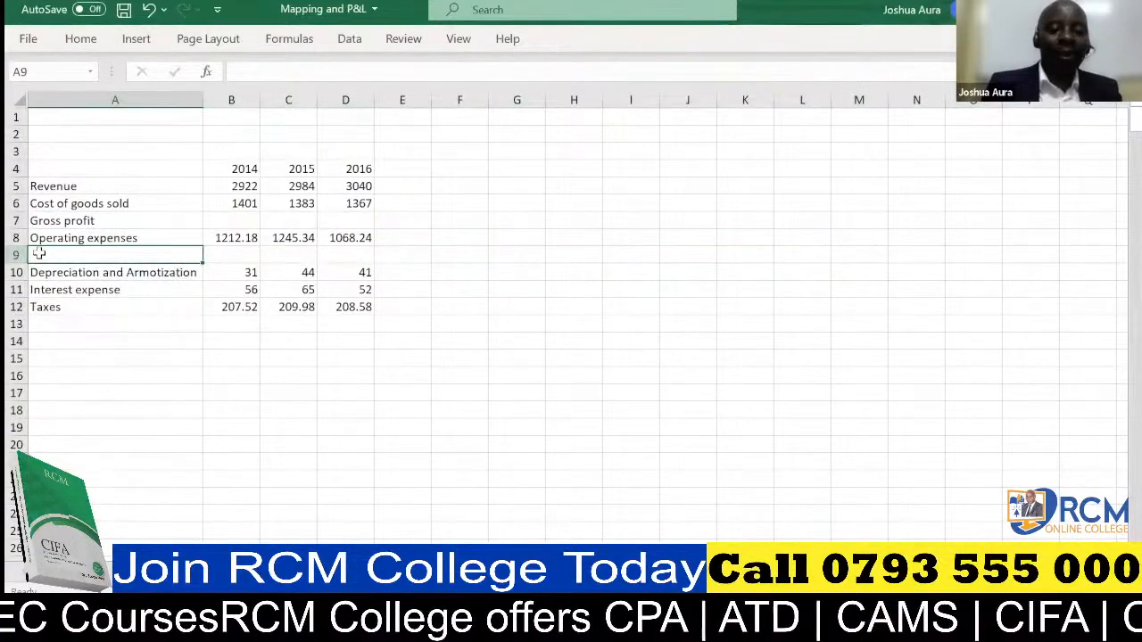
type("EBIT")
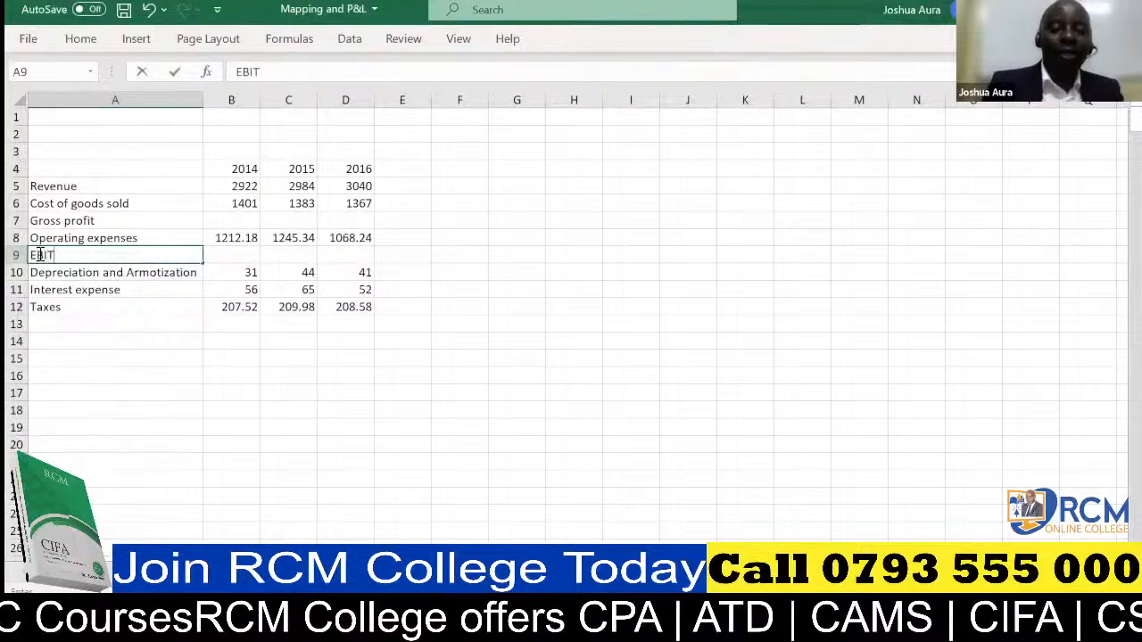
type("DA")
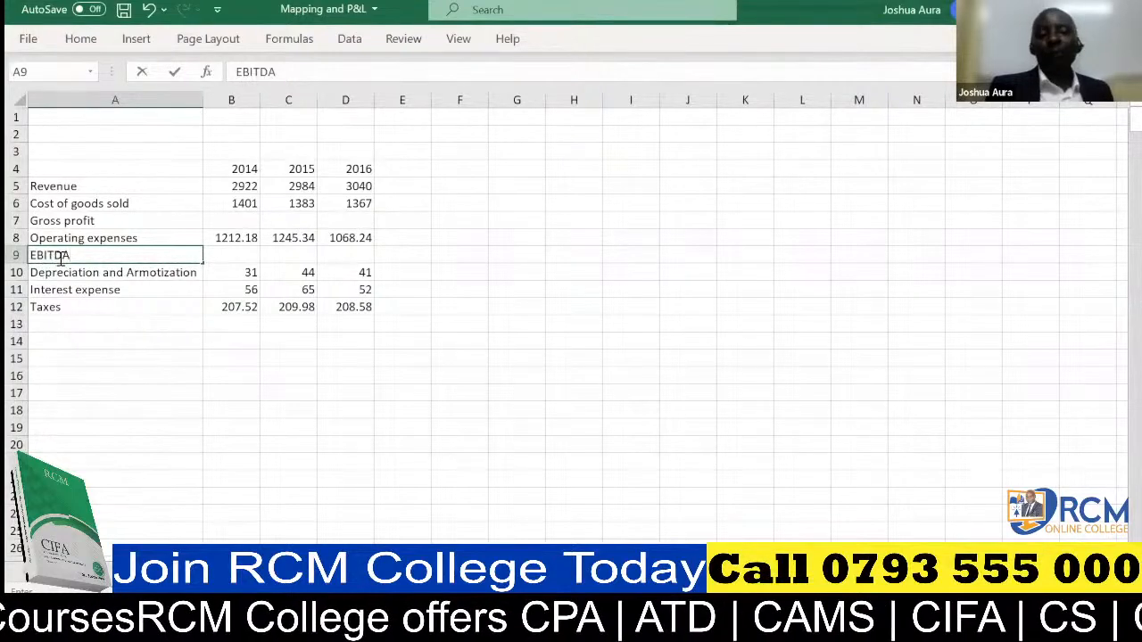
Insert a row above Interest expense and label it "EBIT" in cell A11.
left_click(16, 289)
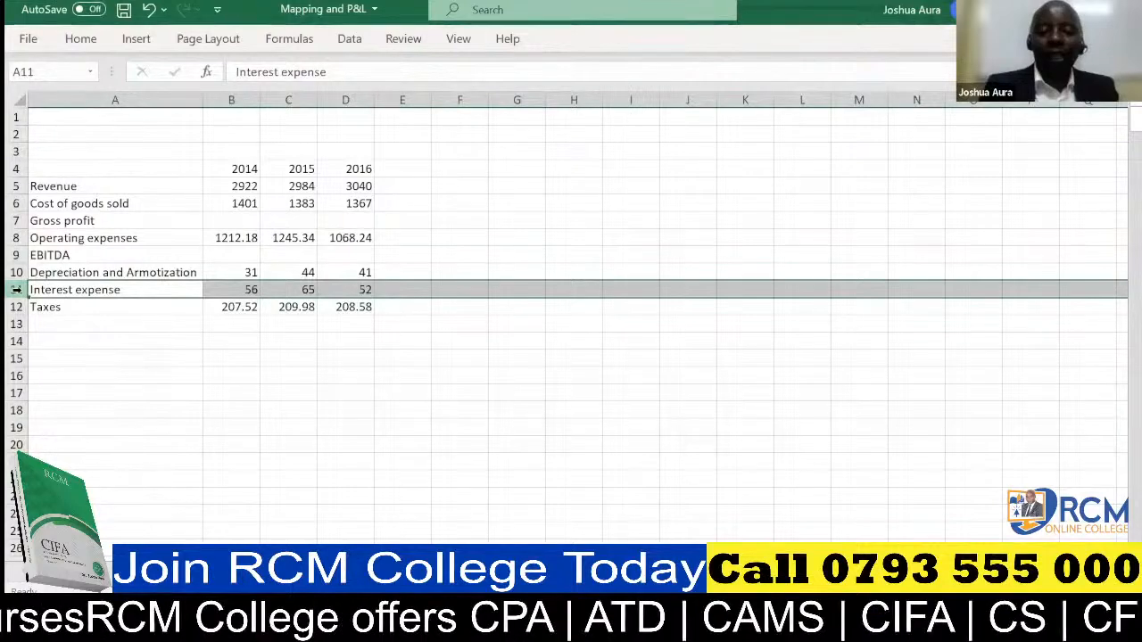
key("ctrl+shift+plus")
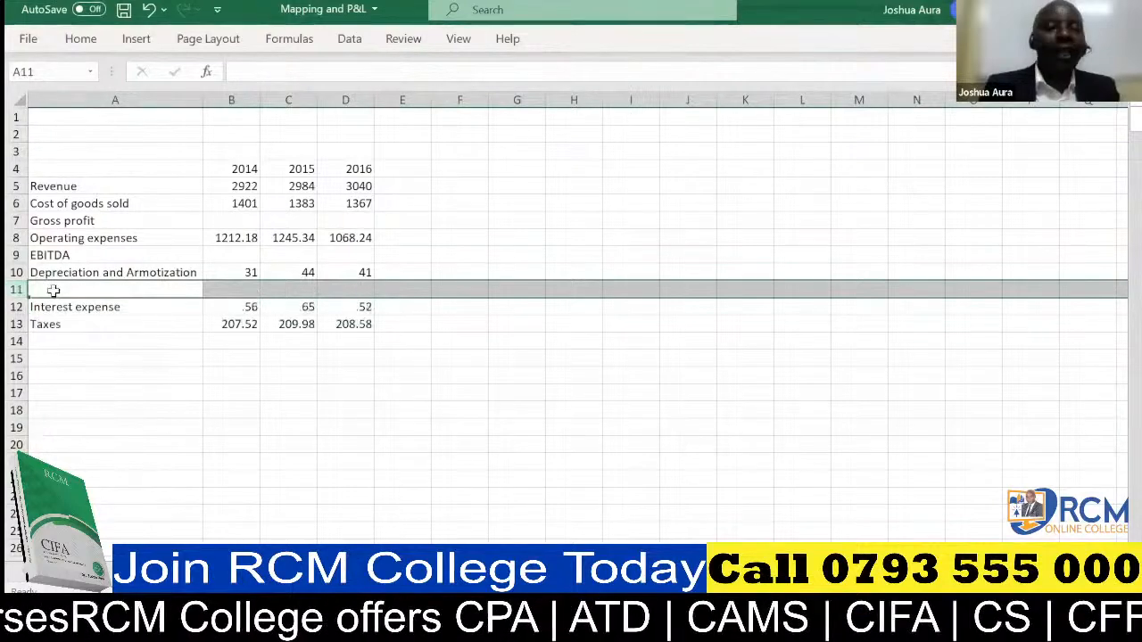
left_click(53, 290)
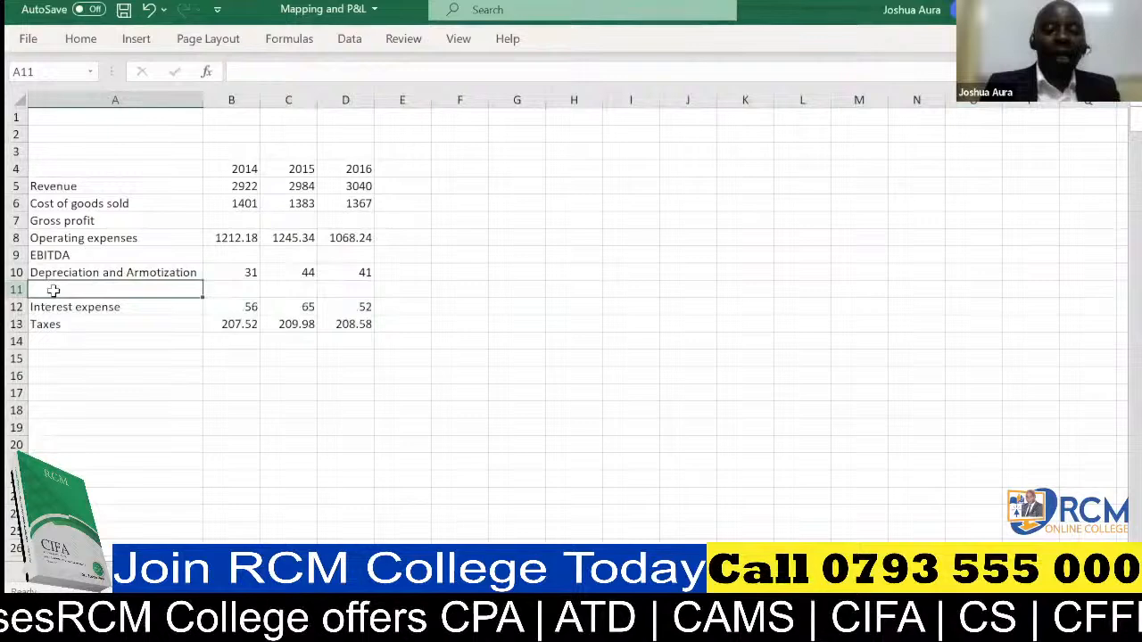
type("EBIT")
key("Delete")
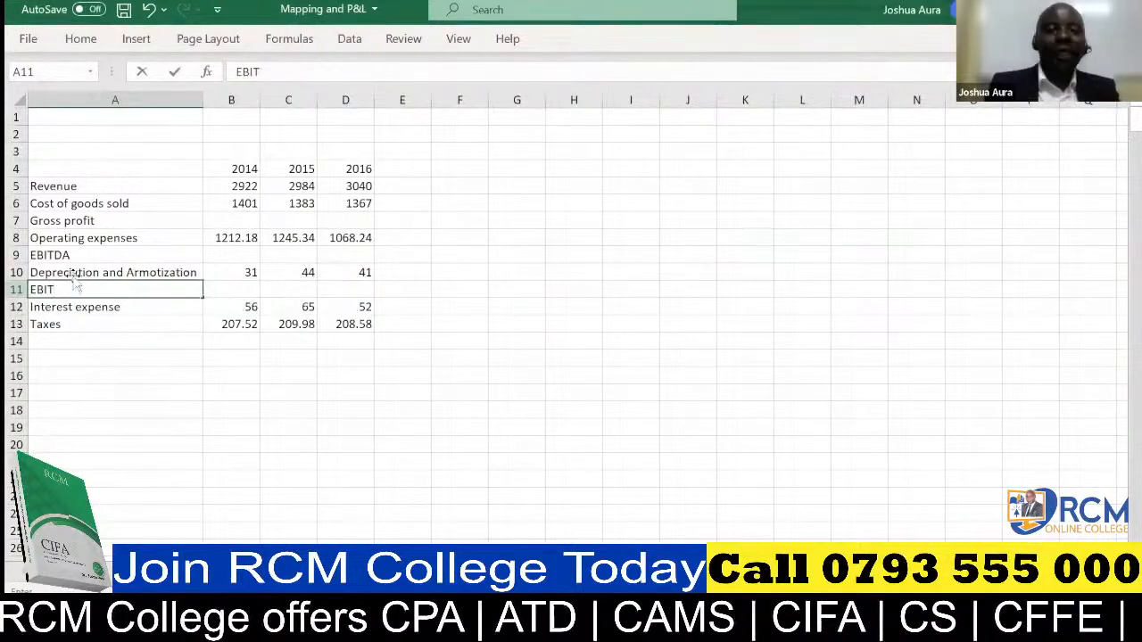
Insert a row above Taxes and label it "EBT" in cell A13.
left_click(17, 323)
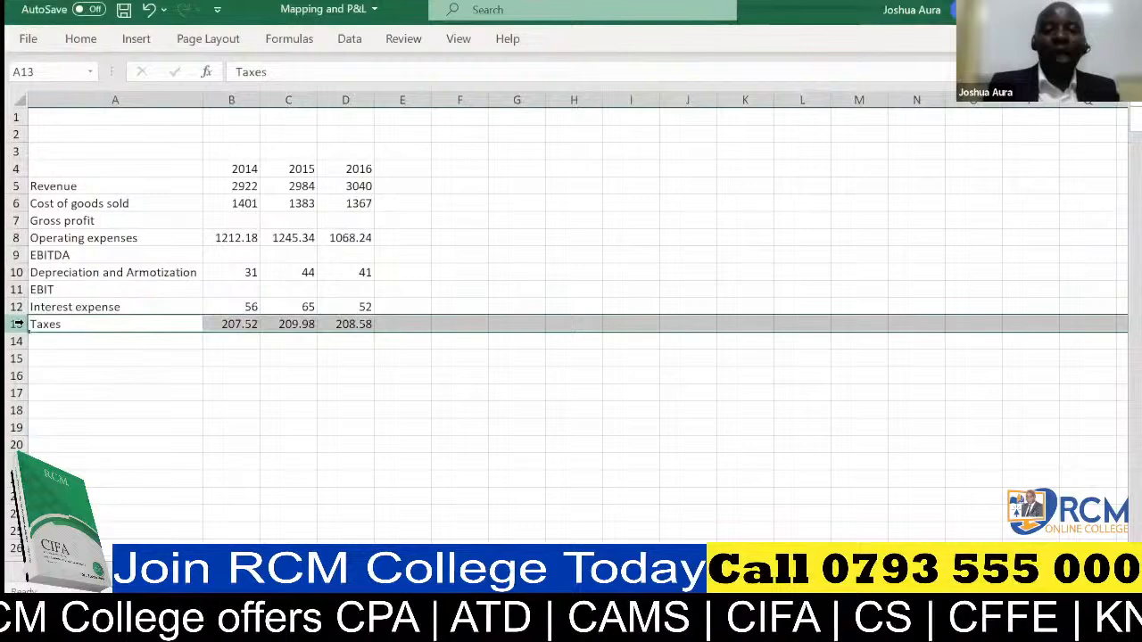
key("ctrl+shift+plus")
left_click(45, 322)
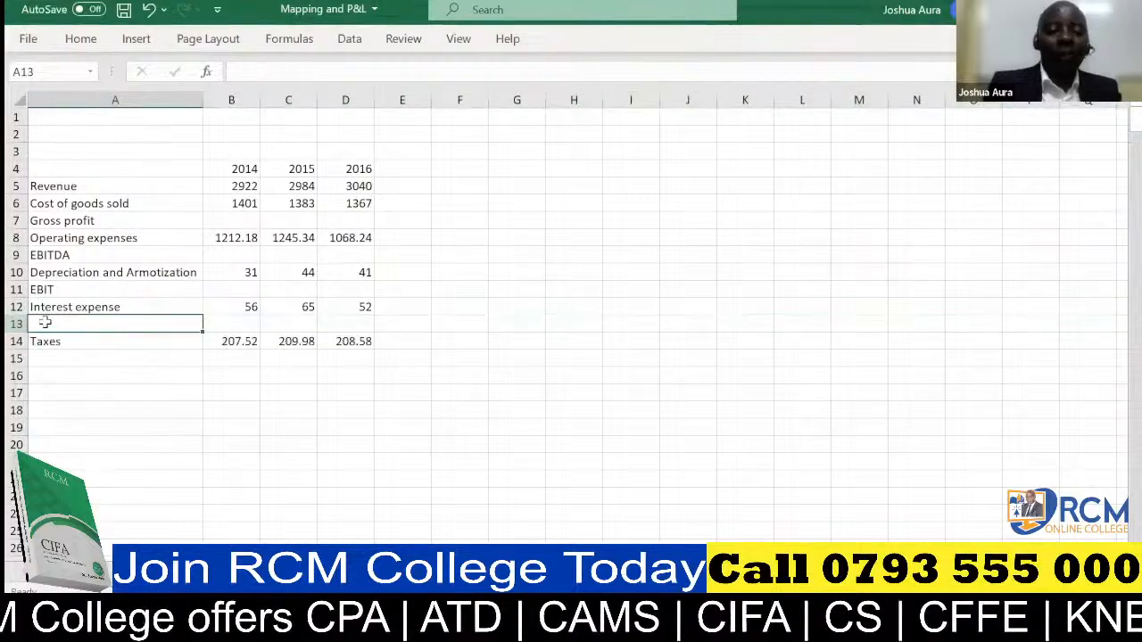
type("EBT")
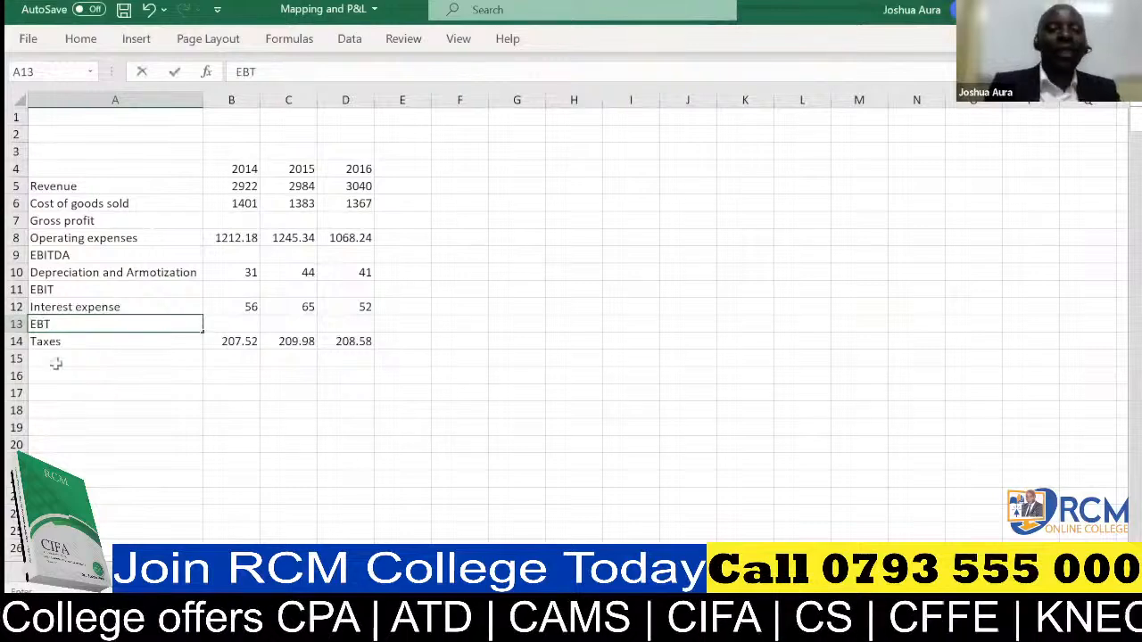
Add the label "Net Earning" in cell A15 below Taxes.
left_click(55, 363)
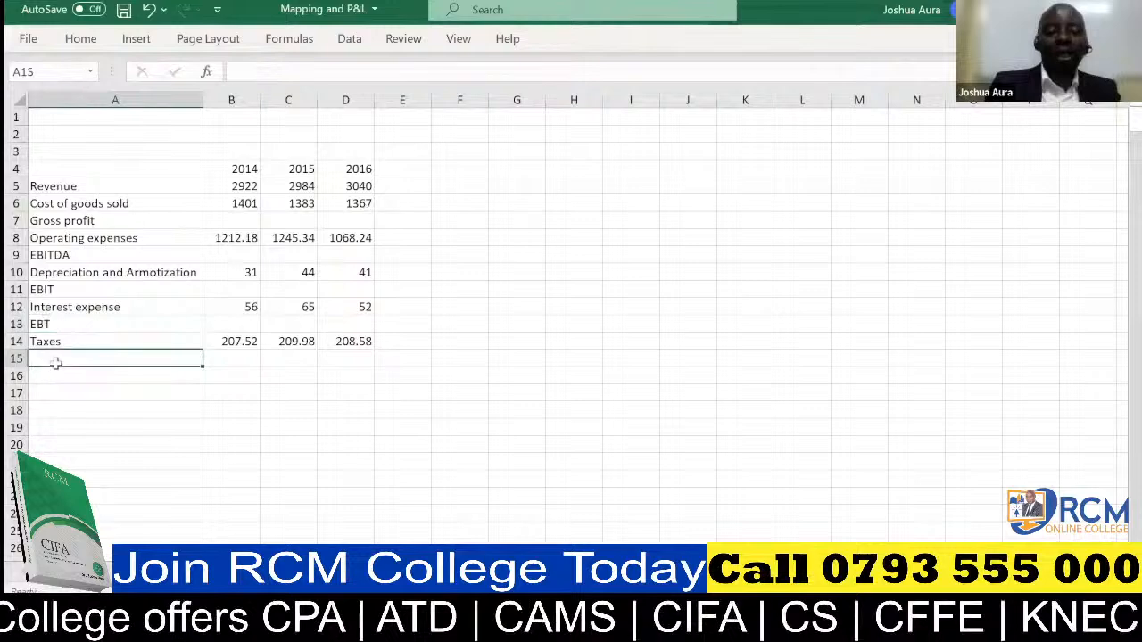
type("Net")
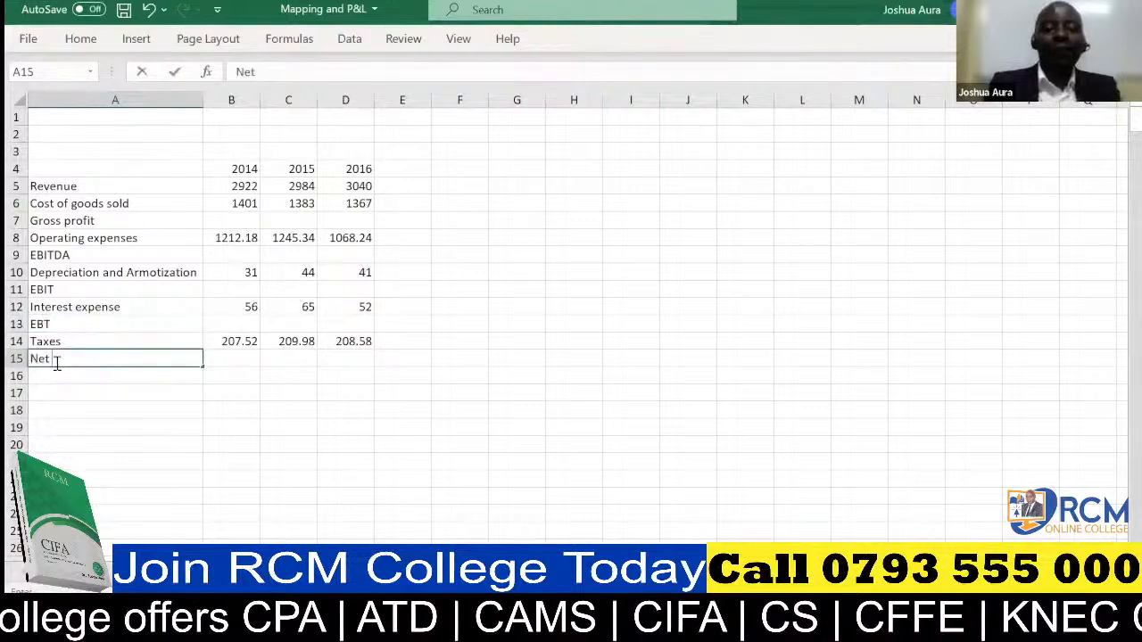
type(" Earni")
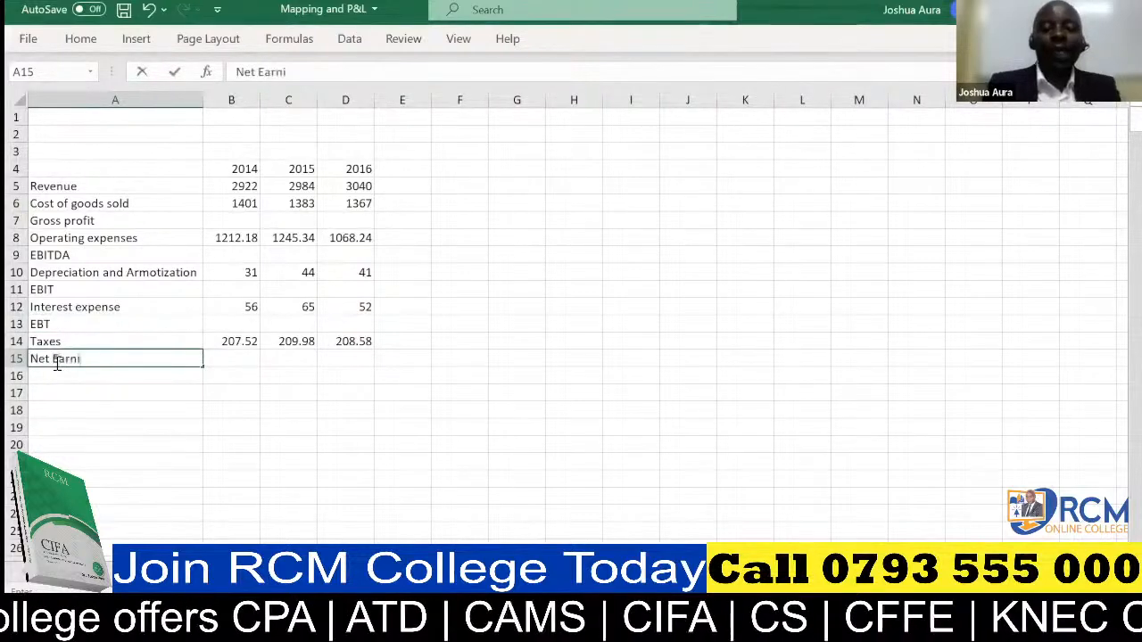
type("ng")
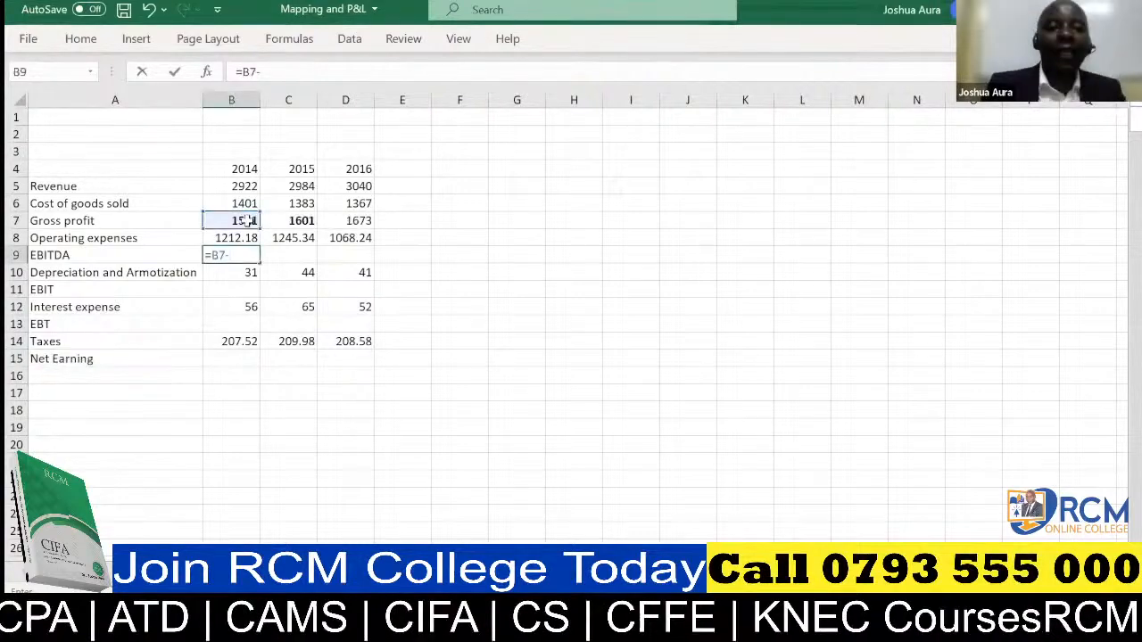
Calculate 2014 EBITDA in B9 as =B7-B8, fill it across to D9 and make the three values bold.
left_click(247, 237)
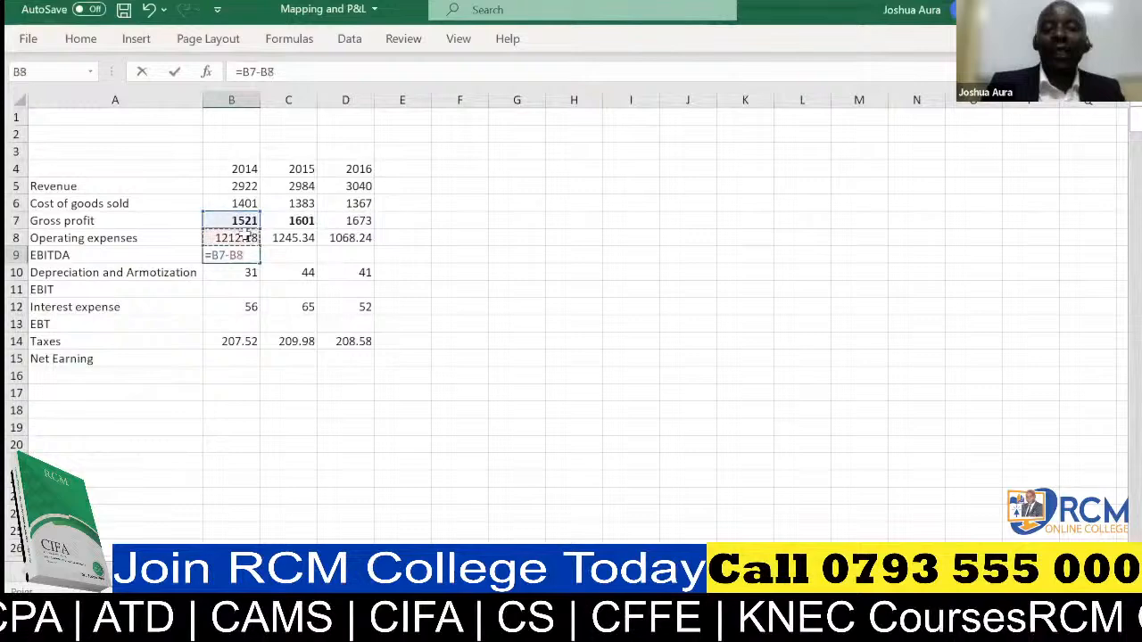
key("Return")
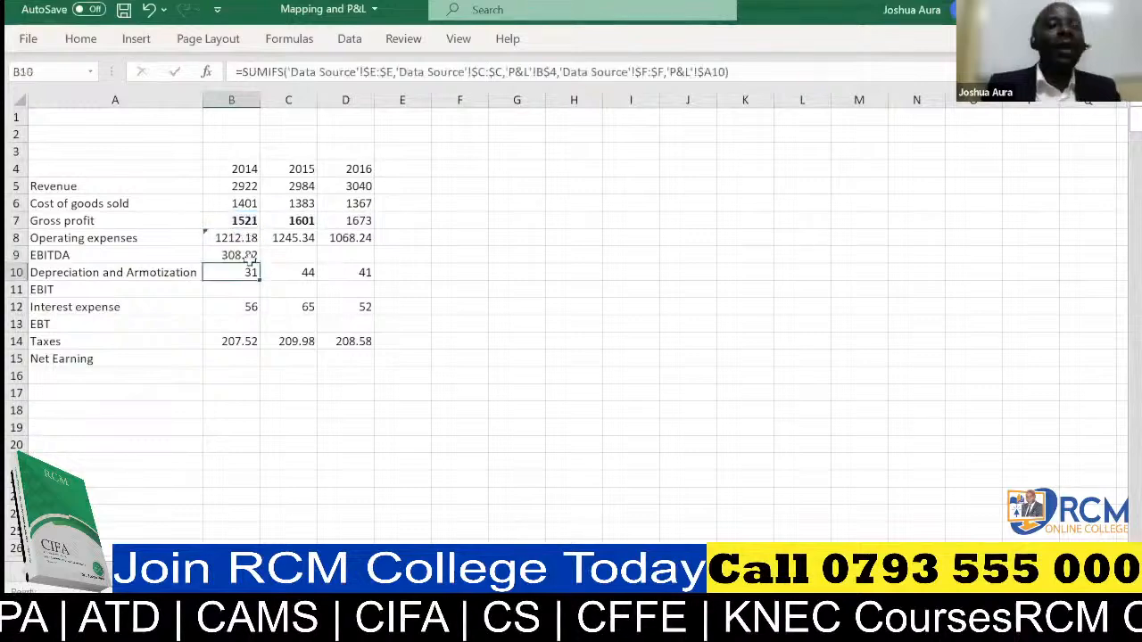
left_click(251, 258)
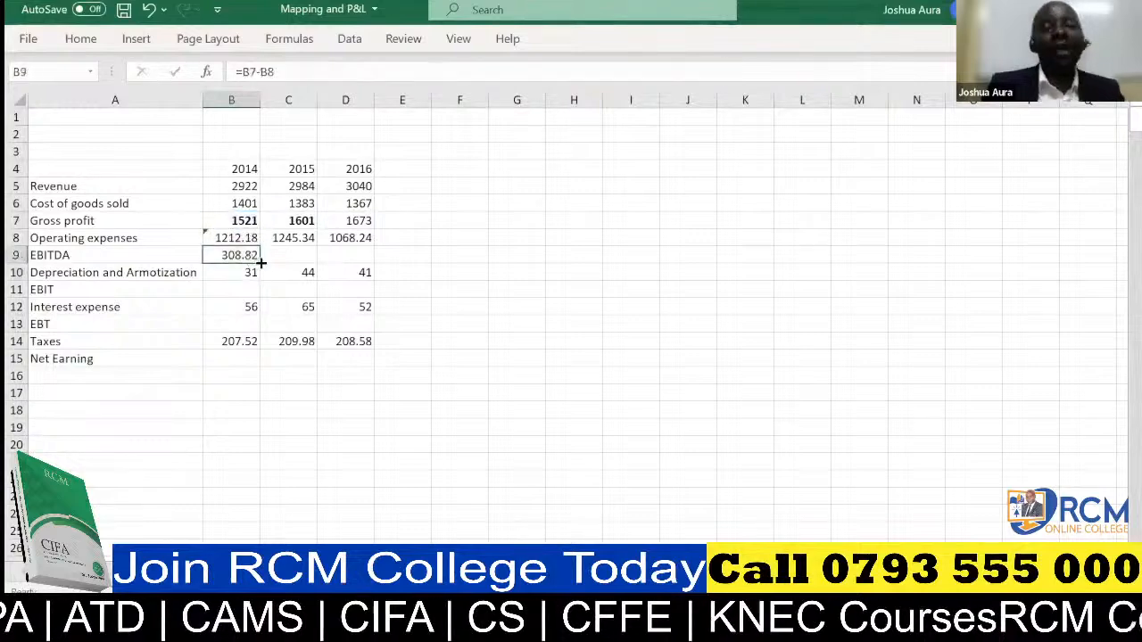
left_click_drag(261, 262, 369, 264)
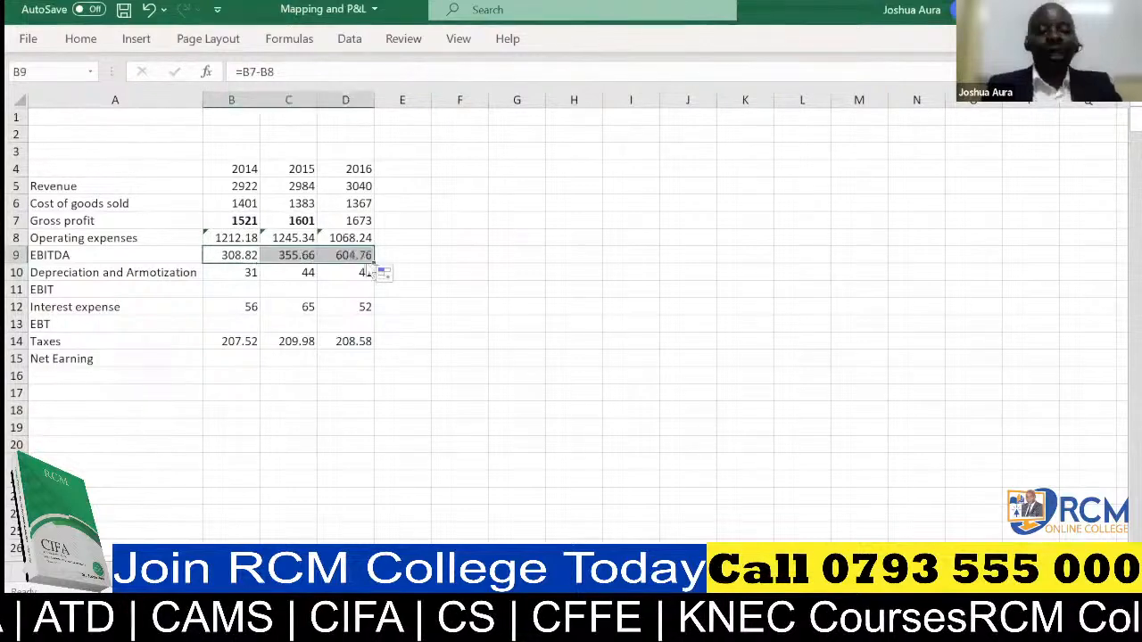
key("ctrl+b")
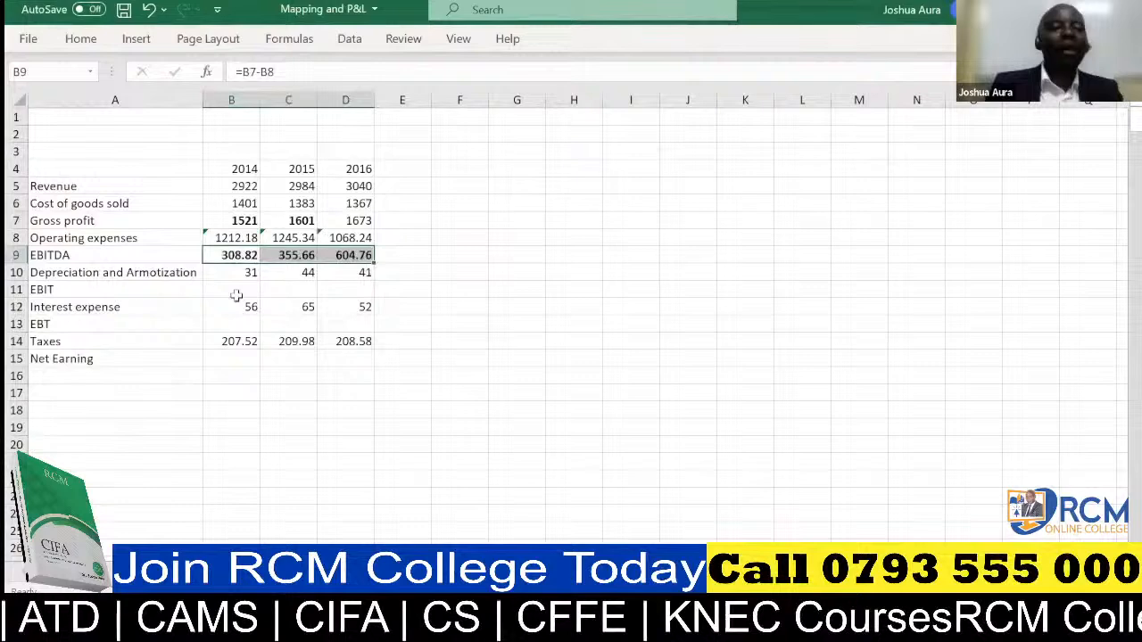
Calculate 2014 EBIT in B11 as =B9-B10 and fill the formula across to D11.
left_click(237, 293)
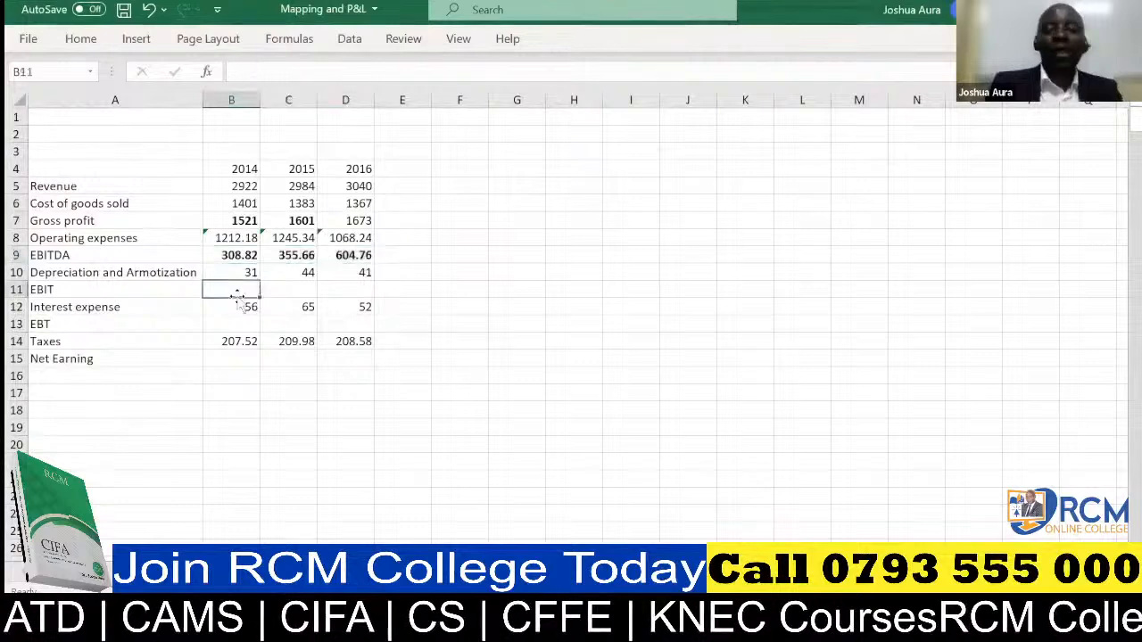
type("=")
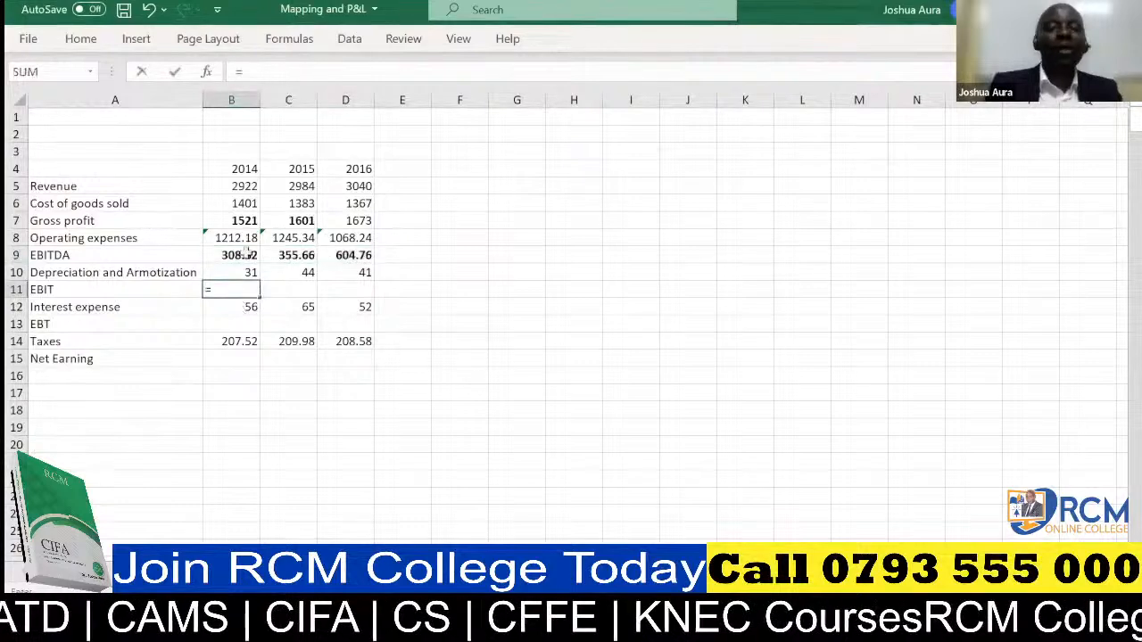
left_click(245, 255)
type("-")
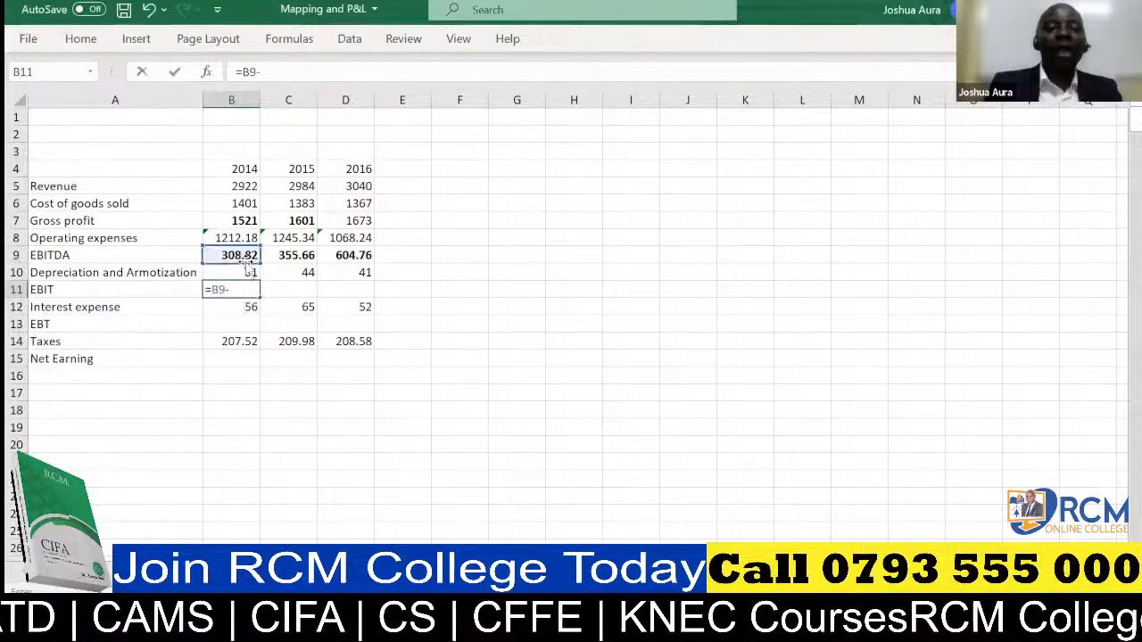
left_click(248, 271)
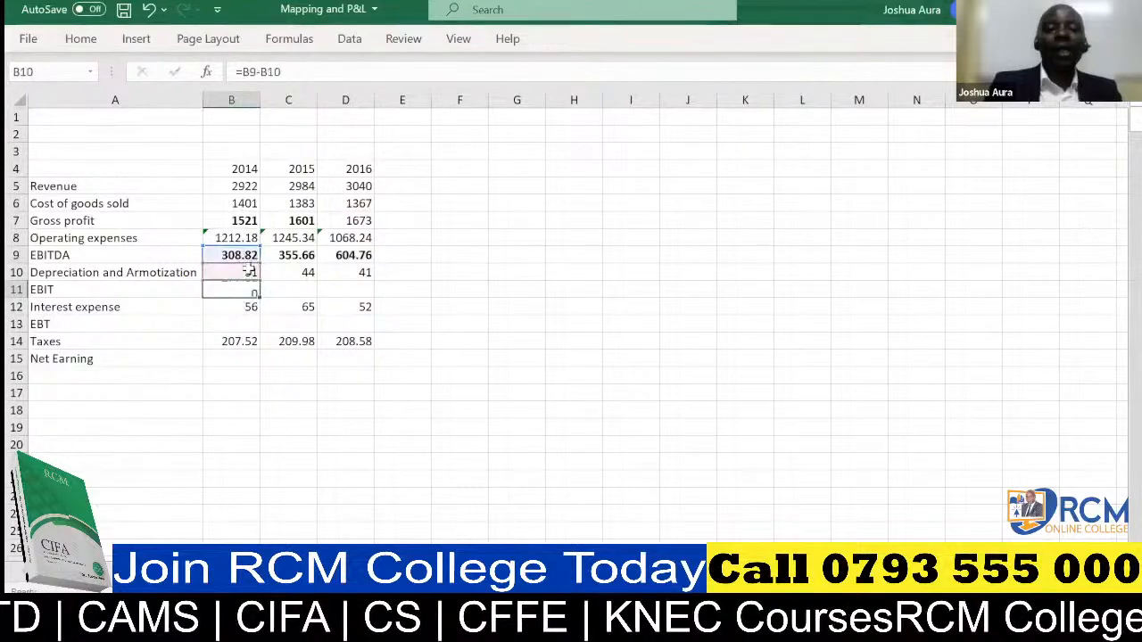
key("Return")
left_click(253, 289)
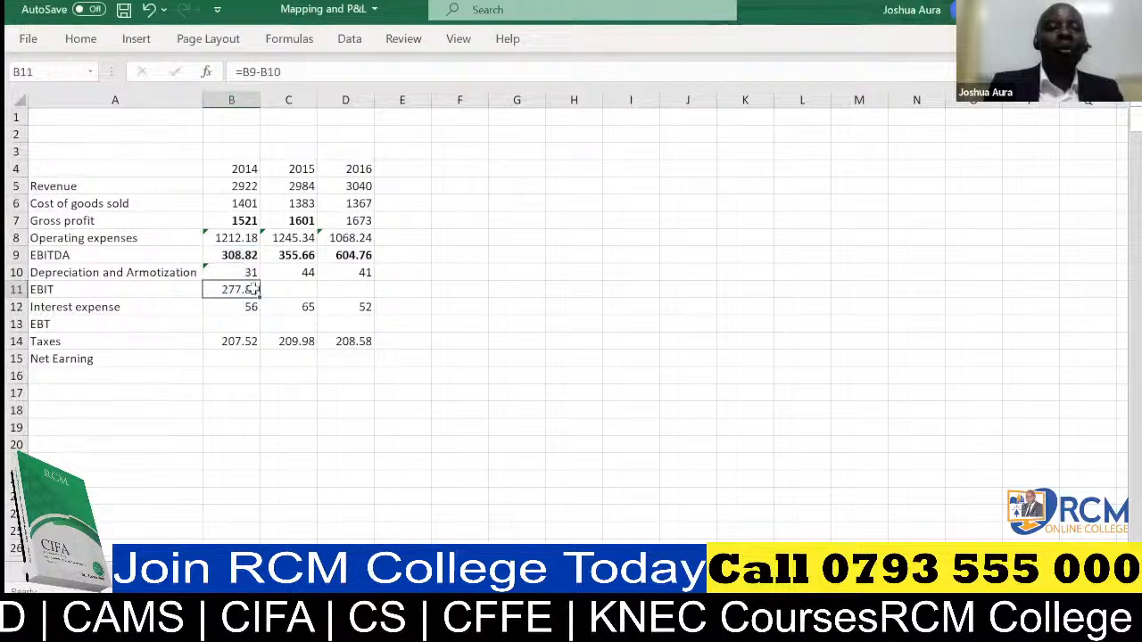
left_click_drag(259, 296, 376, 306)
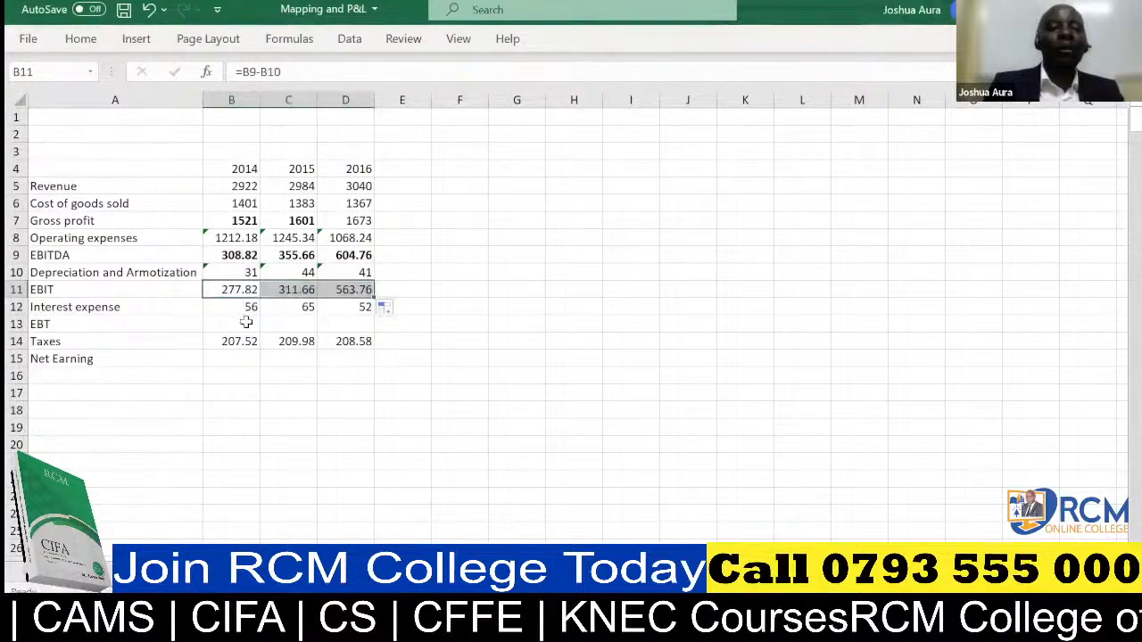
Calculate 2014 EBT in B13 as =B11-B12, fill it across to D13 and make the three values bold.
left_click(247, 323)
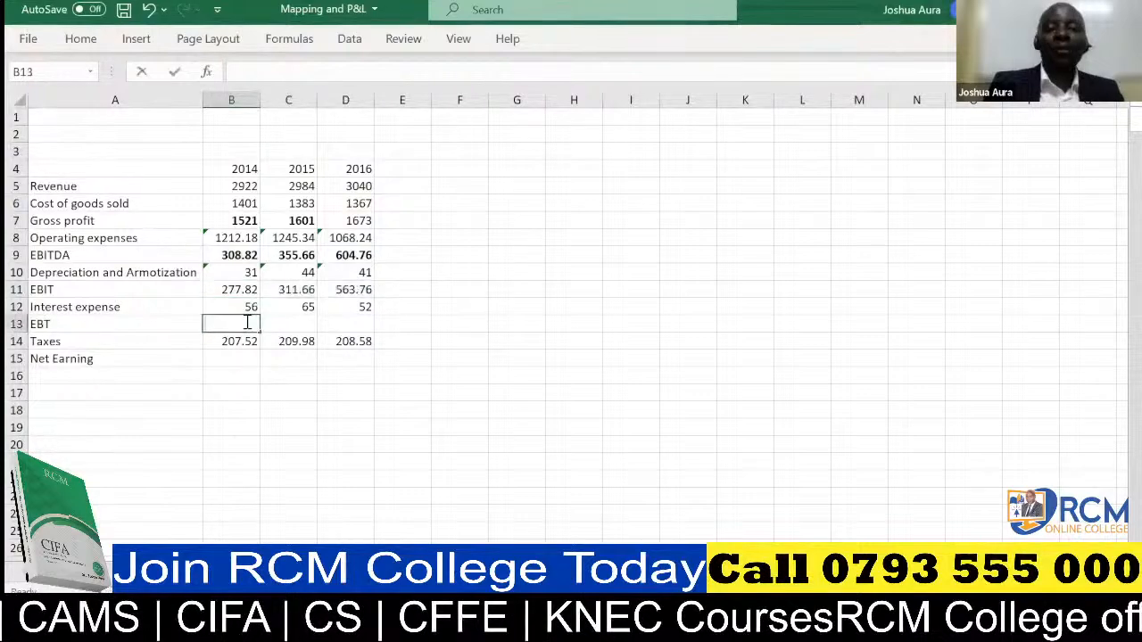
type("=")
left_click(247, 289)
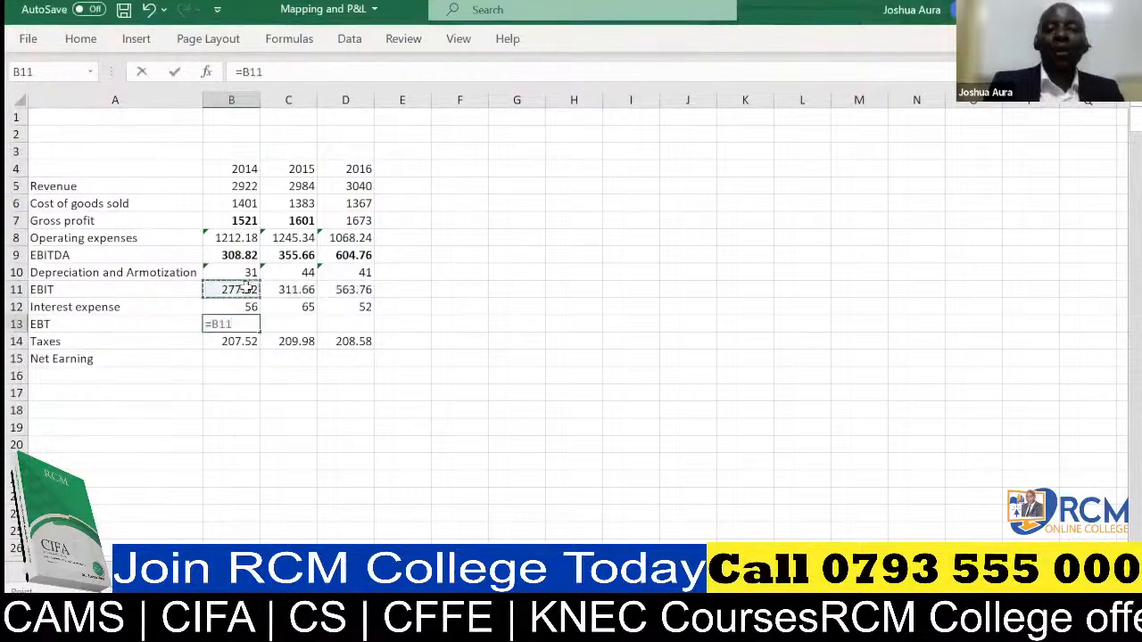
type("-")
left_click(251, 305)
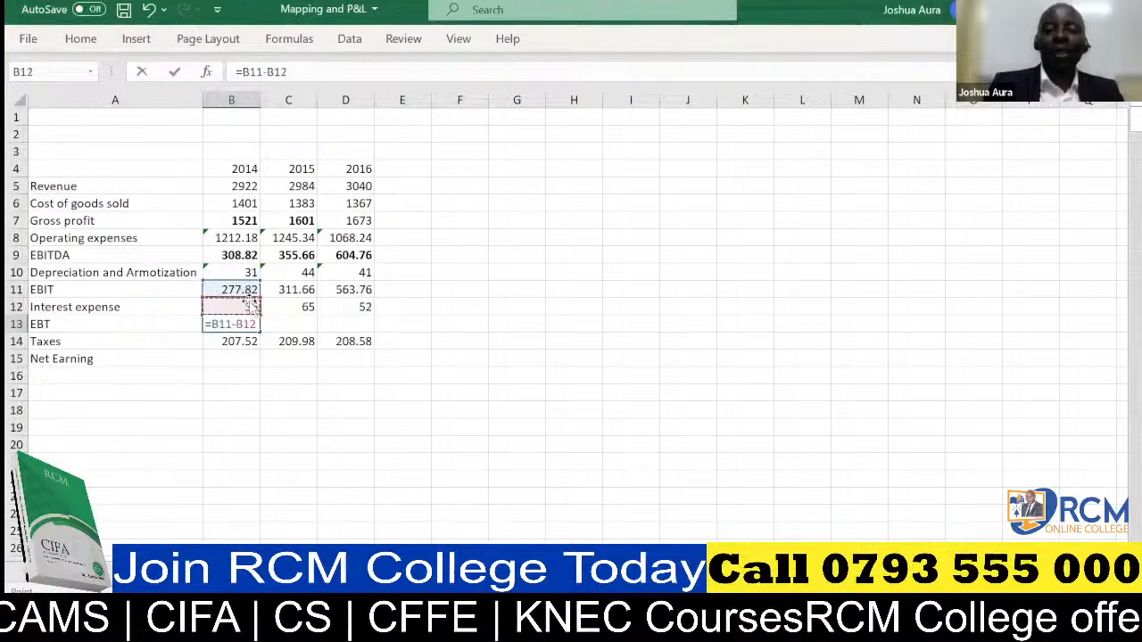
key("Return")
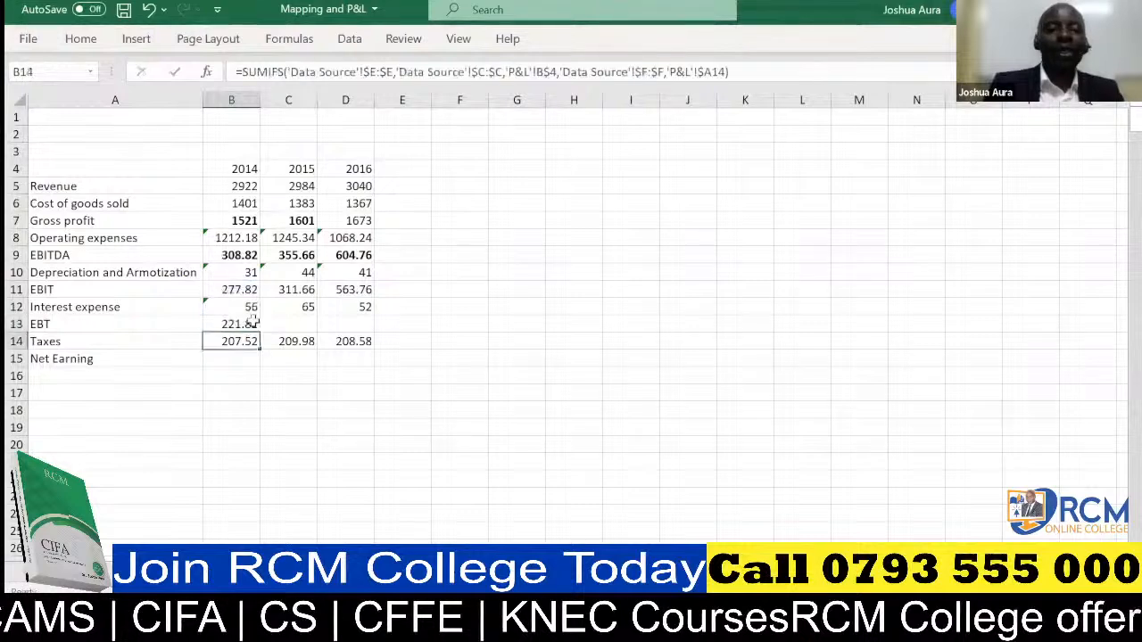
left_click(253, 323)
left_click_drag(259, 332, 383, 330)
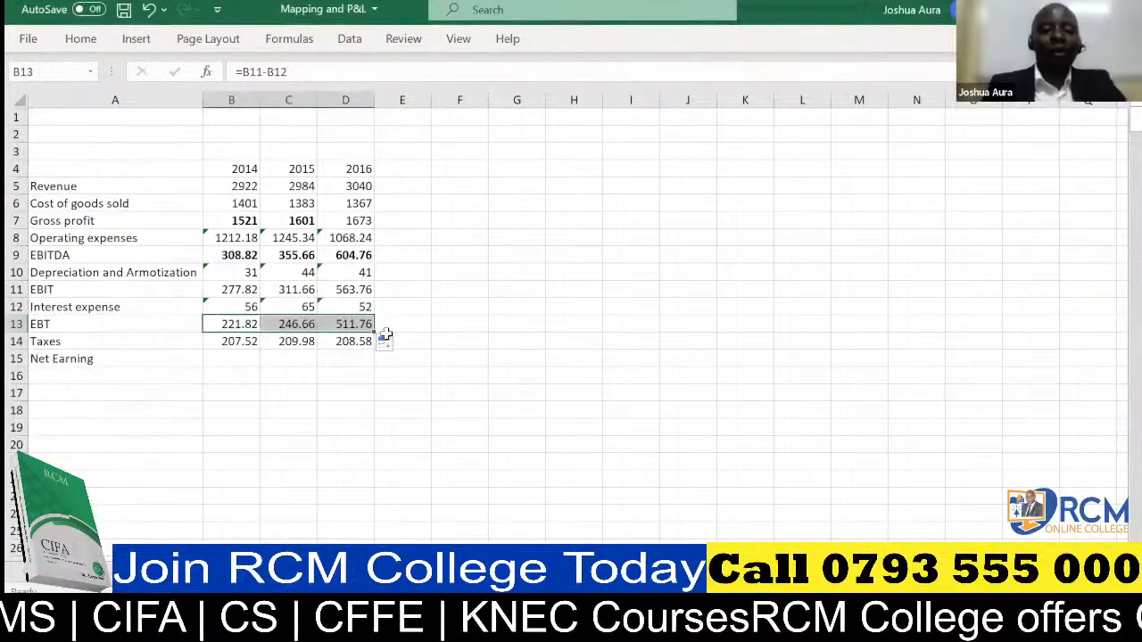
Calculate 2014 Net Earning in B15 as =B13-B14, fill it across to D15 and make the three values bold.
left_click(242, 357)
type("=")
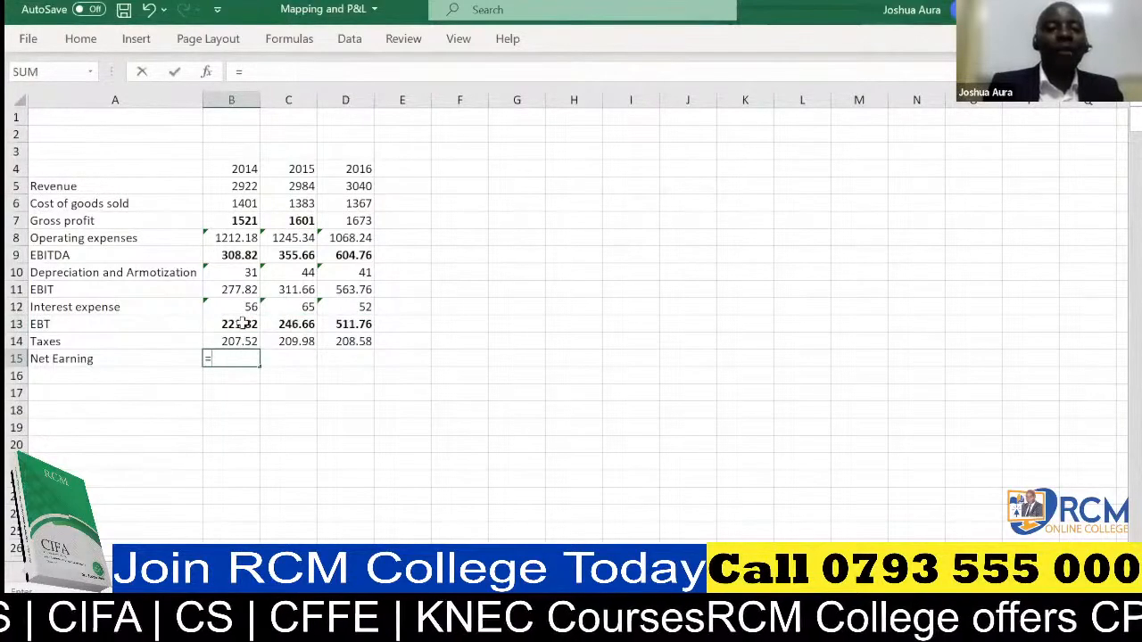
left_click(241, 323)
type("-")
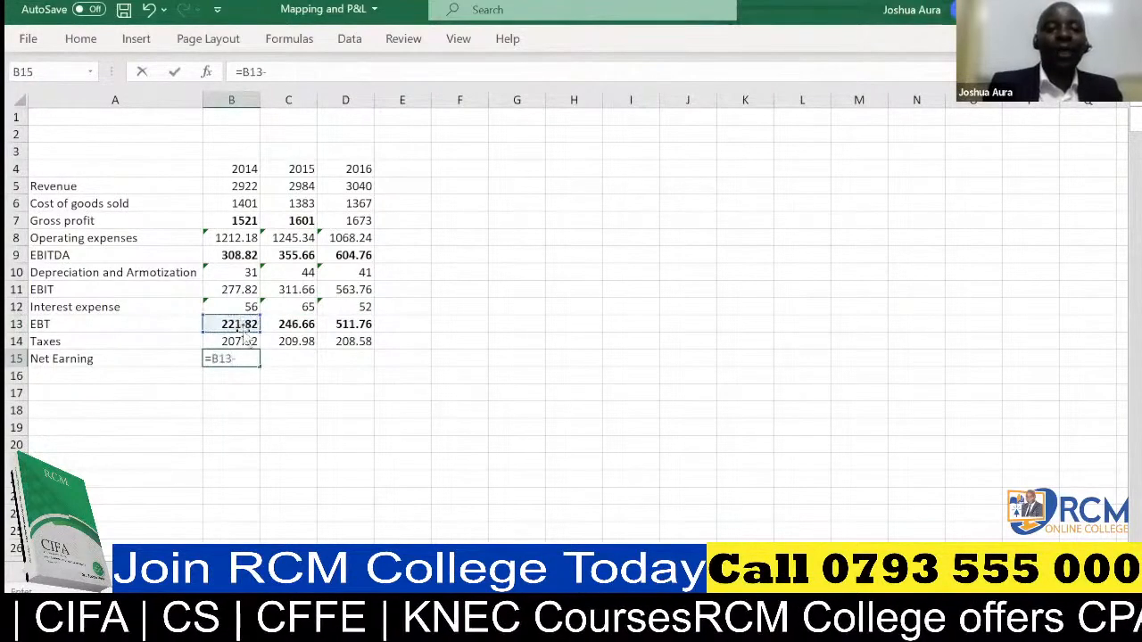
left_click(244, 342)
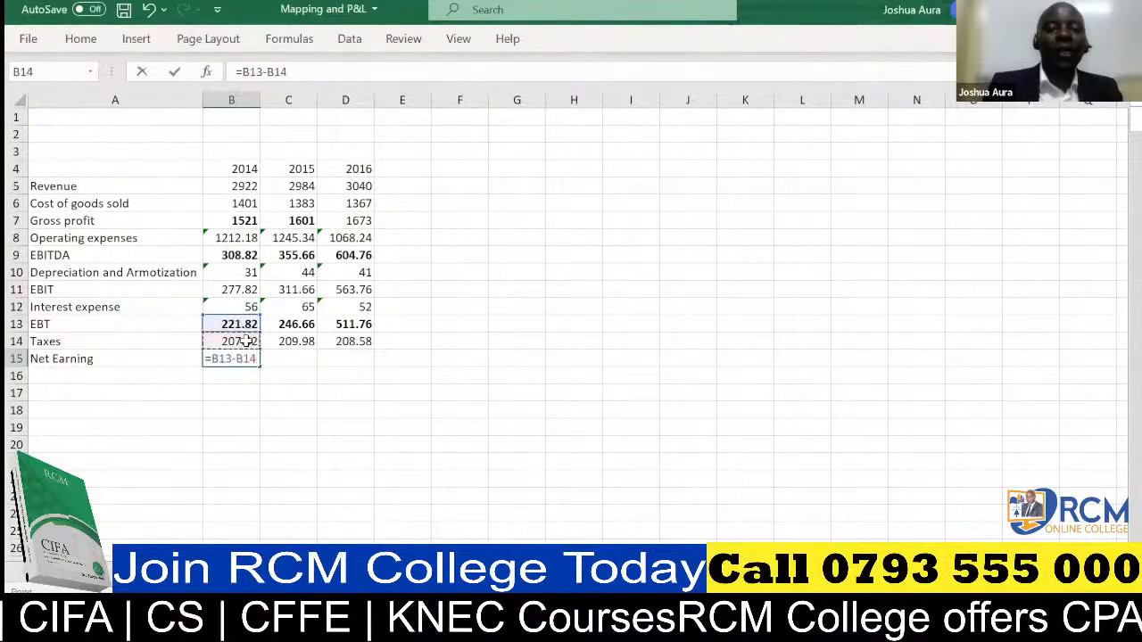
key("Return")
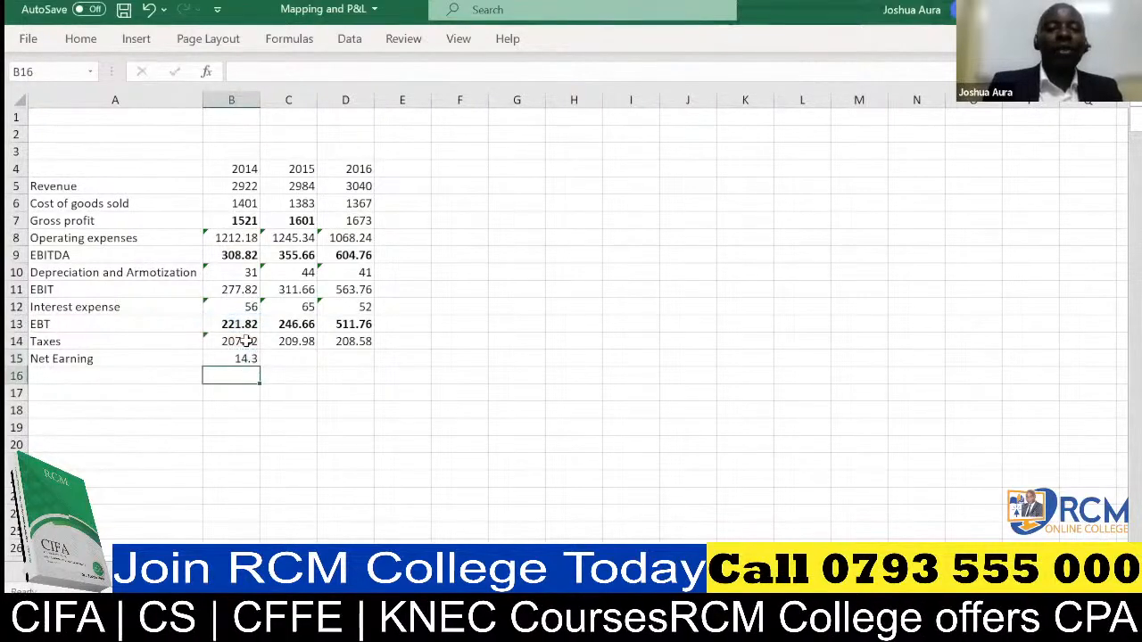
left_click(242, 358)
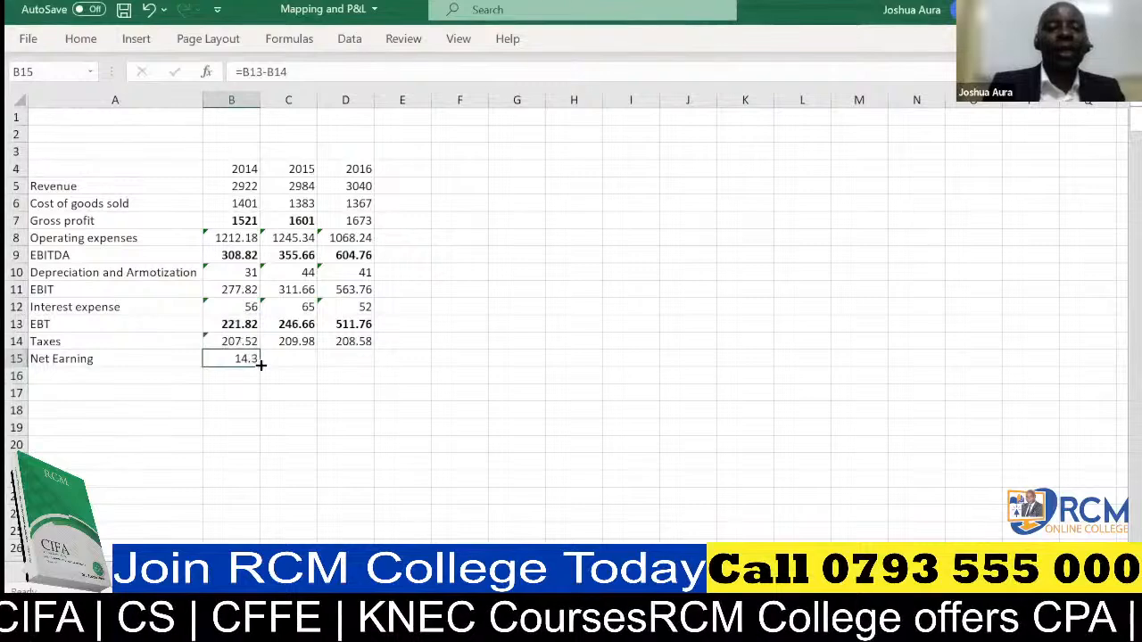
left_click_drag(259, 366, 373, 369)
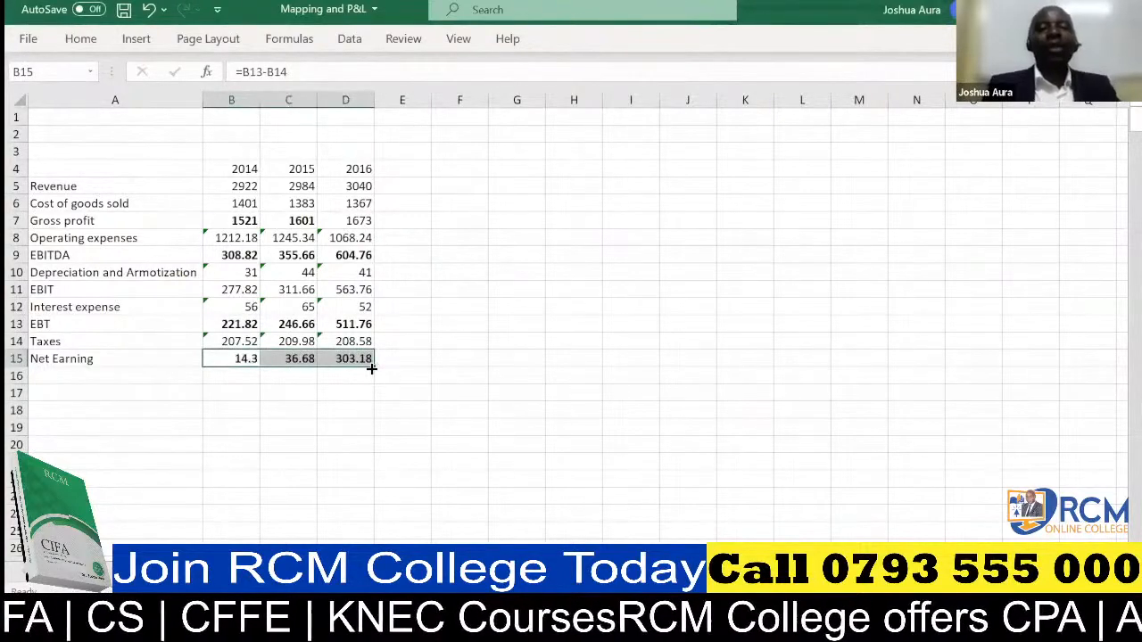
Select the year headers 2014 to 2016 in B4:D4.
left_click(234, 170)
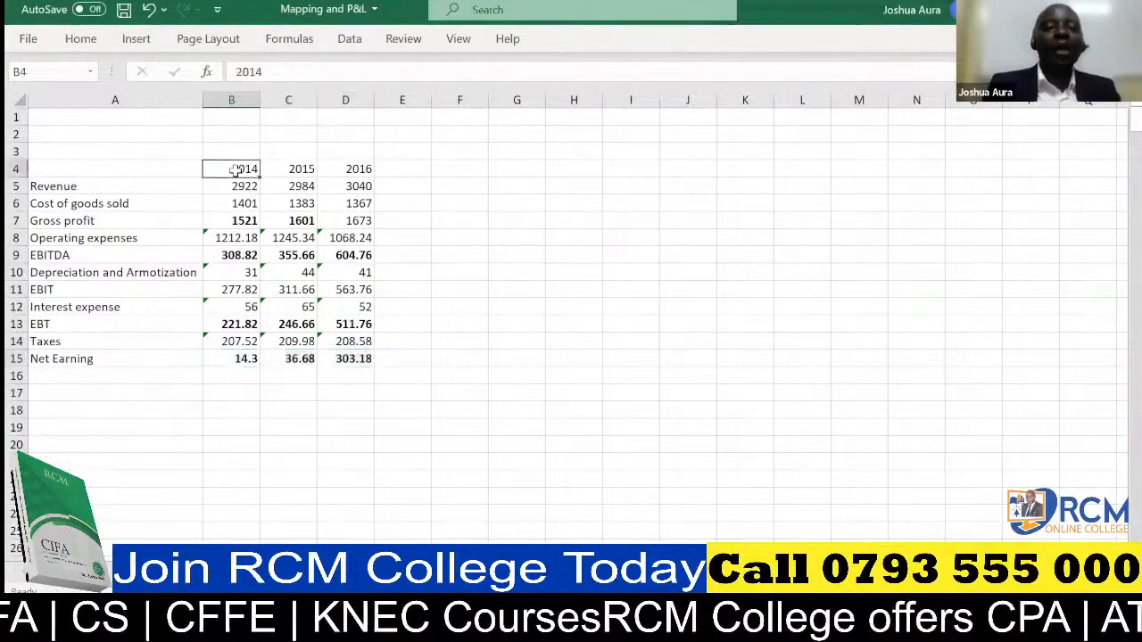
left_click_drag(234, 169, 347, 173)
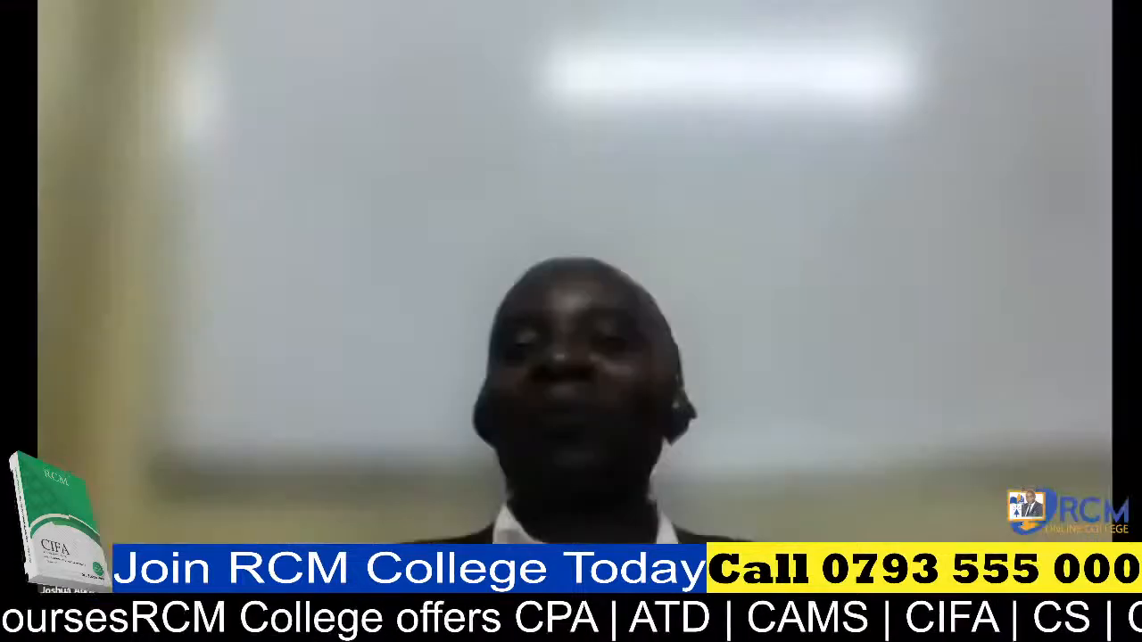